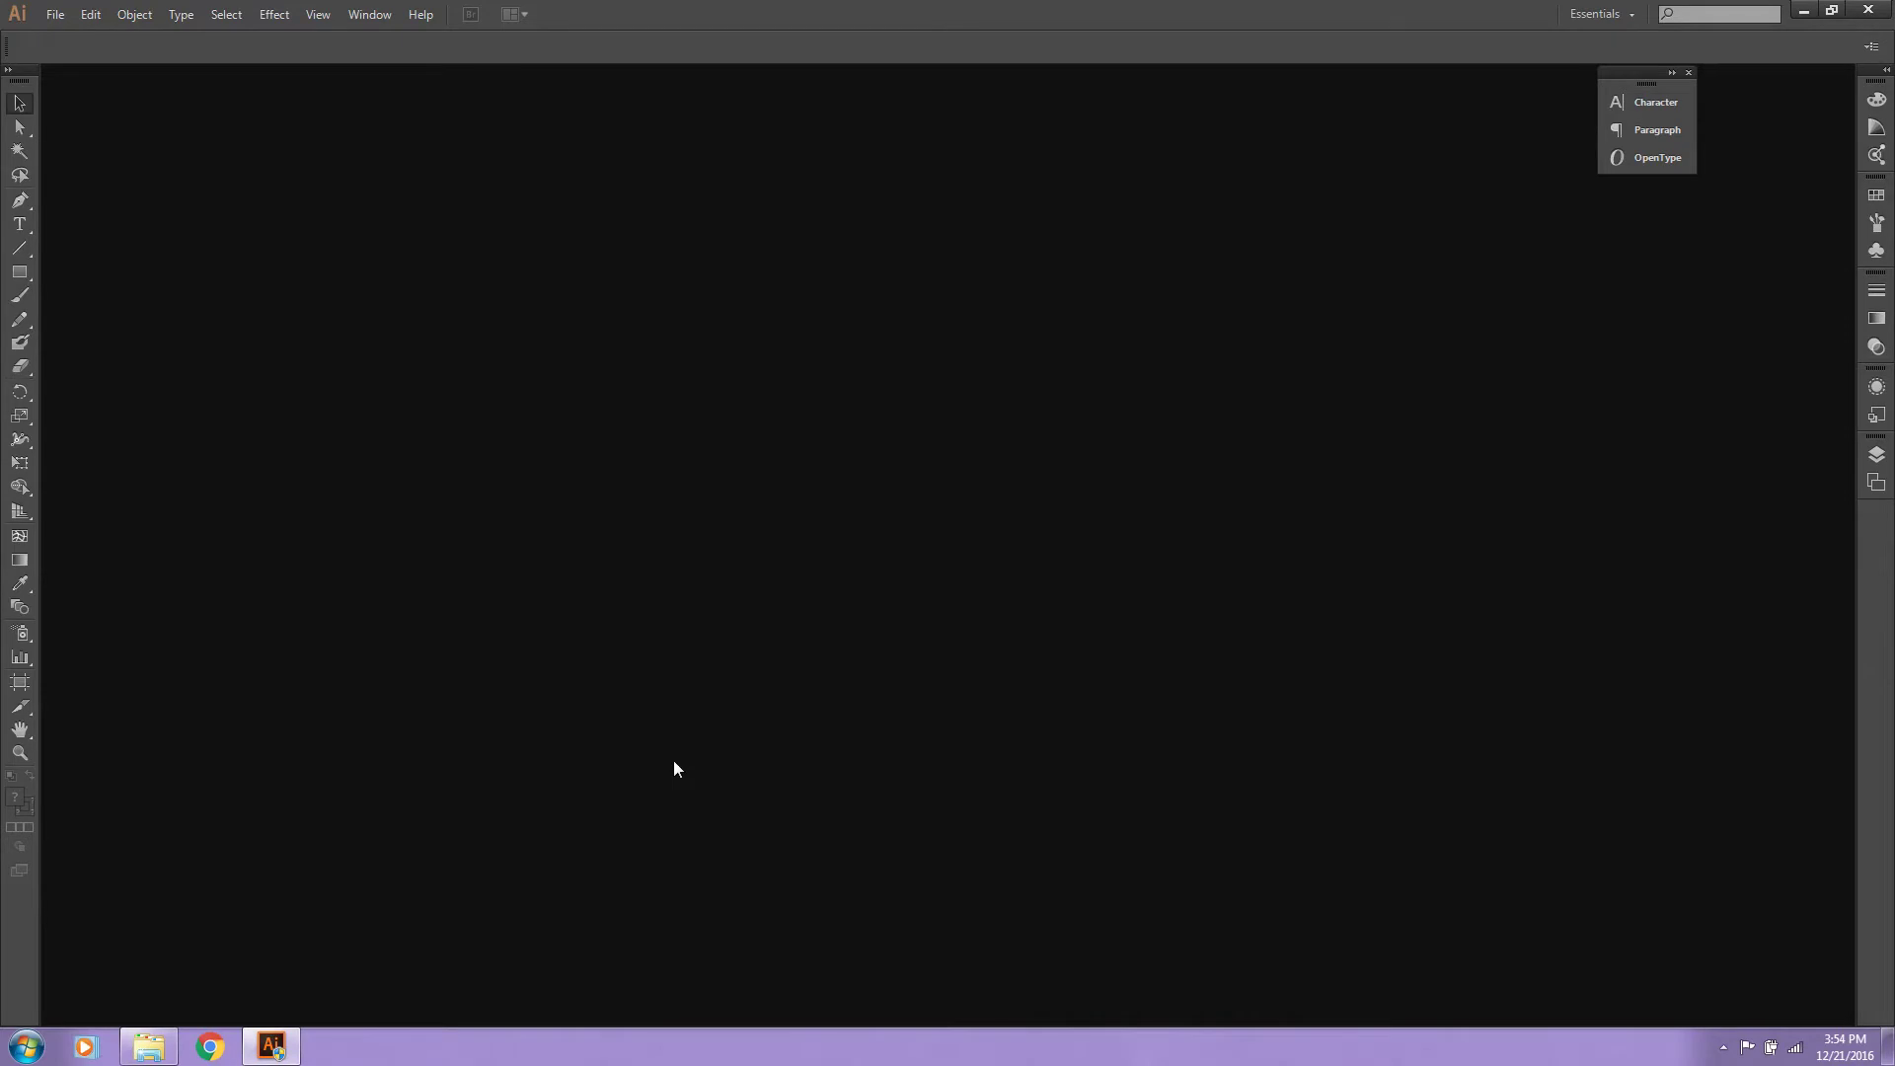
Step: Open Illustrator's File menu to begin a new document
{"action": "left_click", "coordinate": [59, 14]}
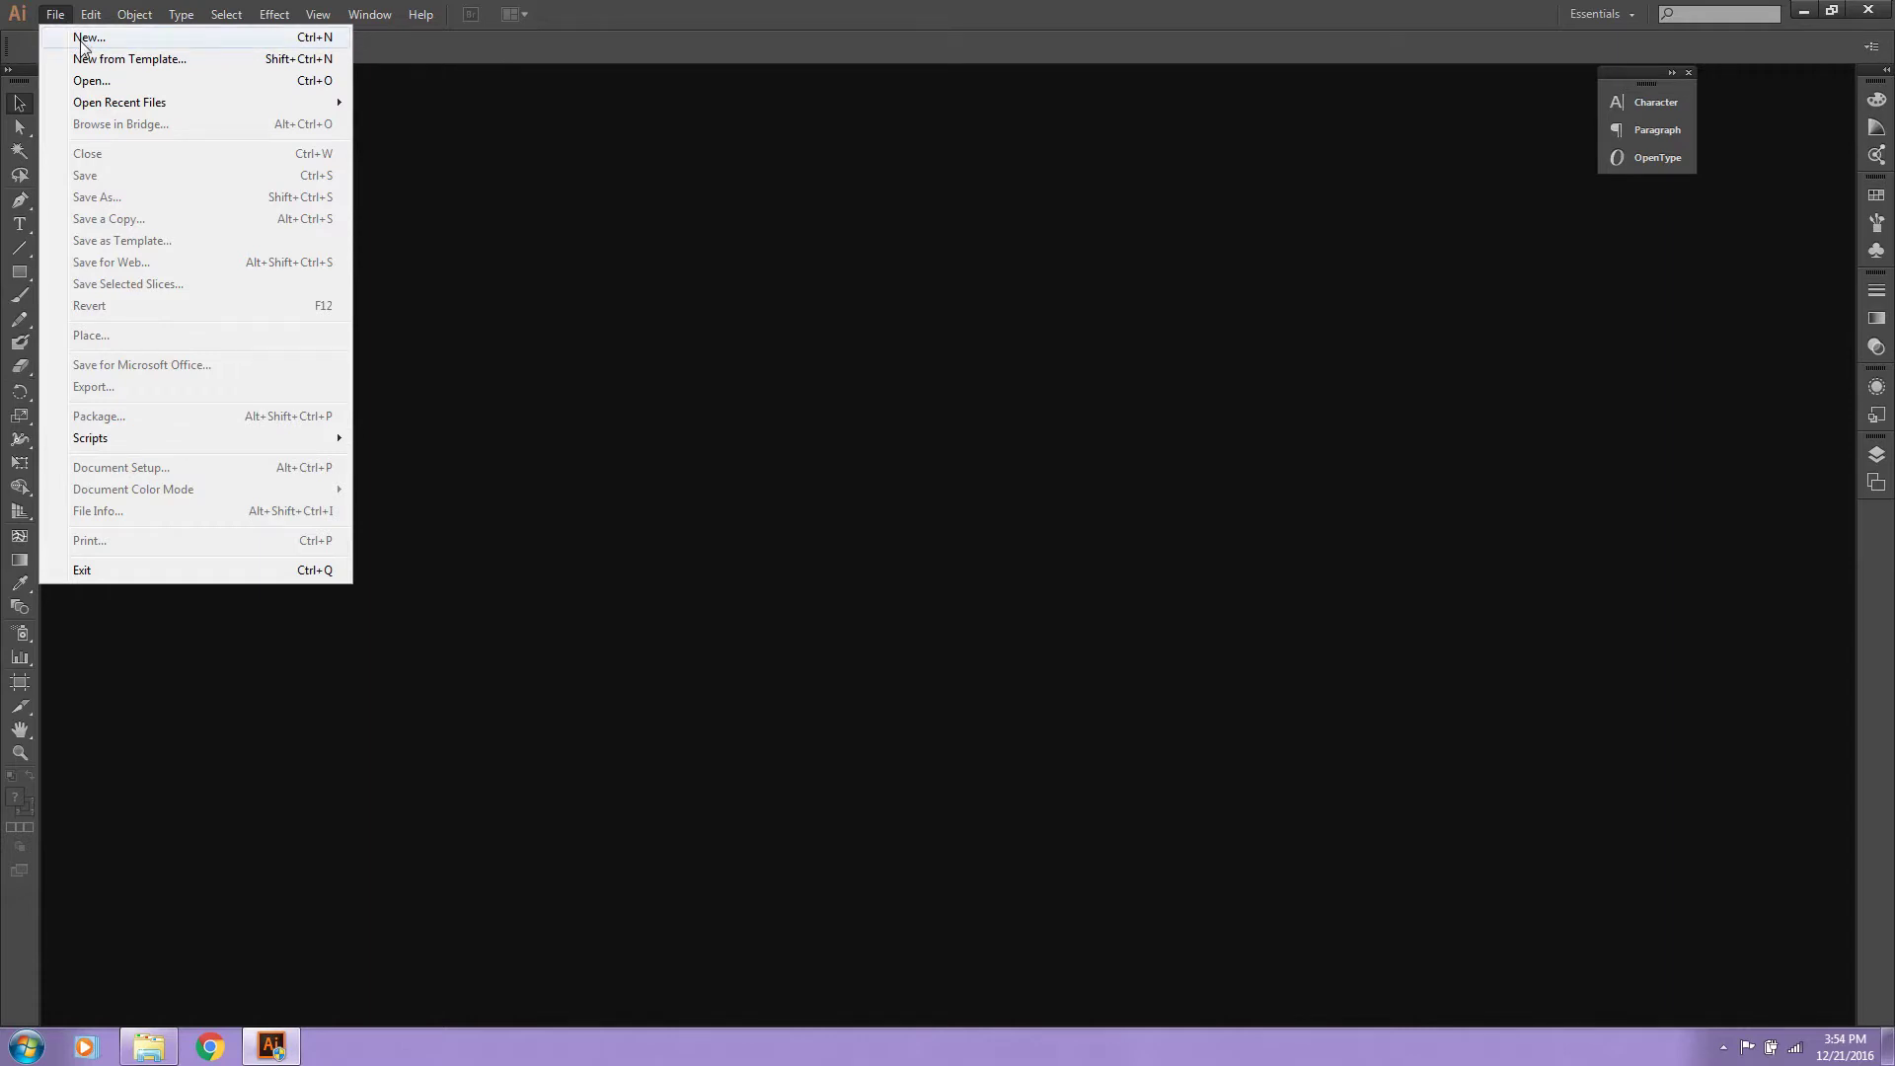
Step: Create a 1024 x 768 px document named 'Youtube Image', then minimize Illustrator
{"action": "left_click", "coordinate": [87, 38]}
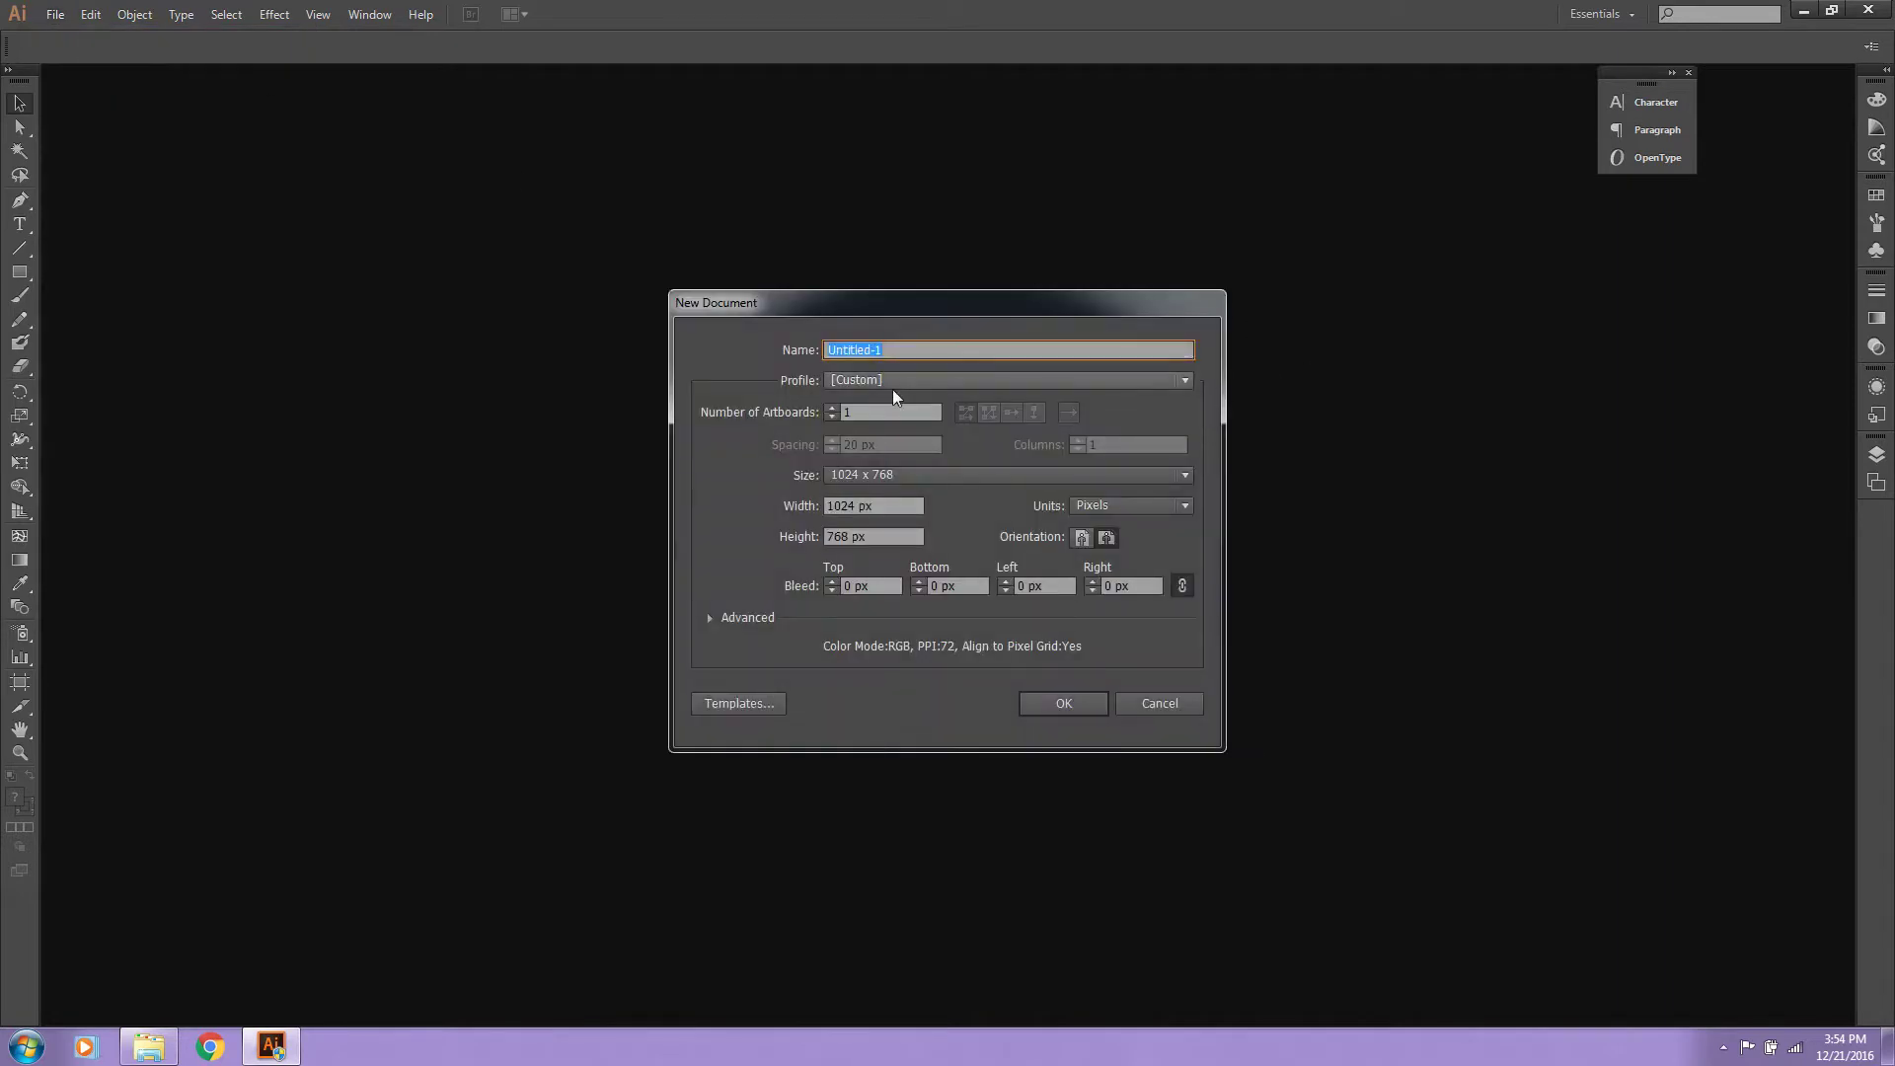
{"action": "key", "text": "BackSpace"}
{"action": "type", "text": "Yo"}
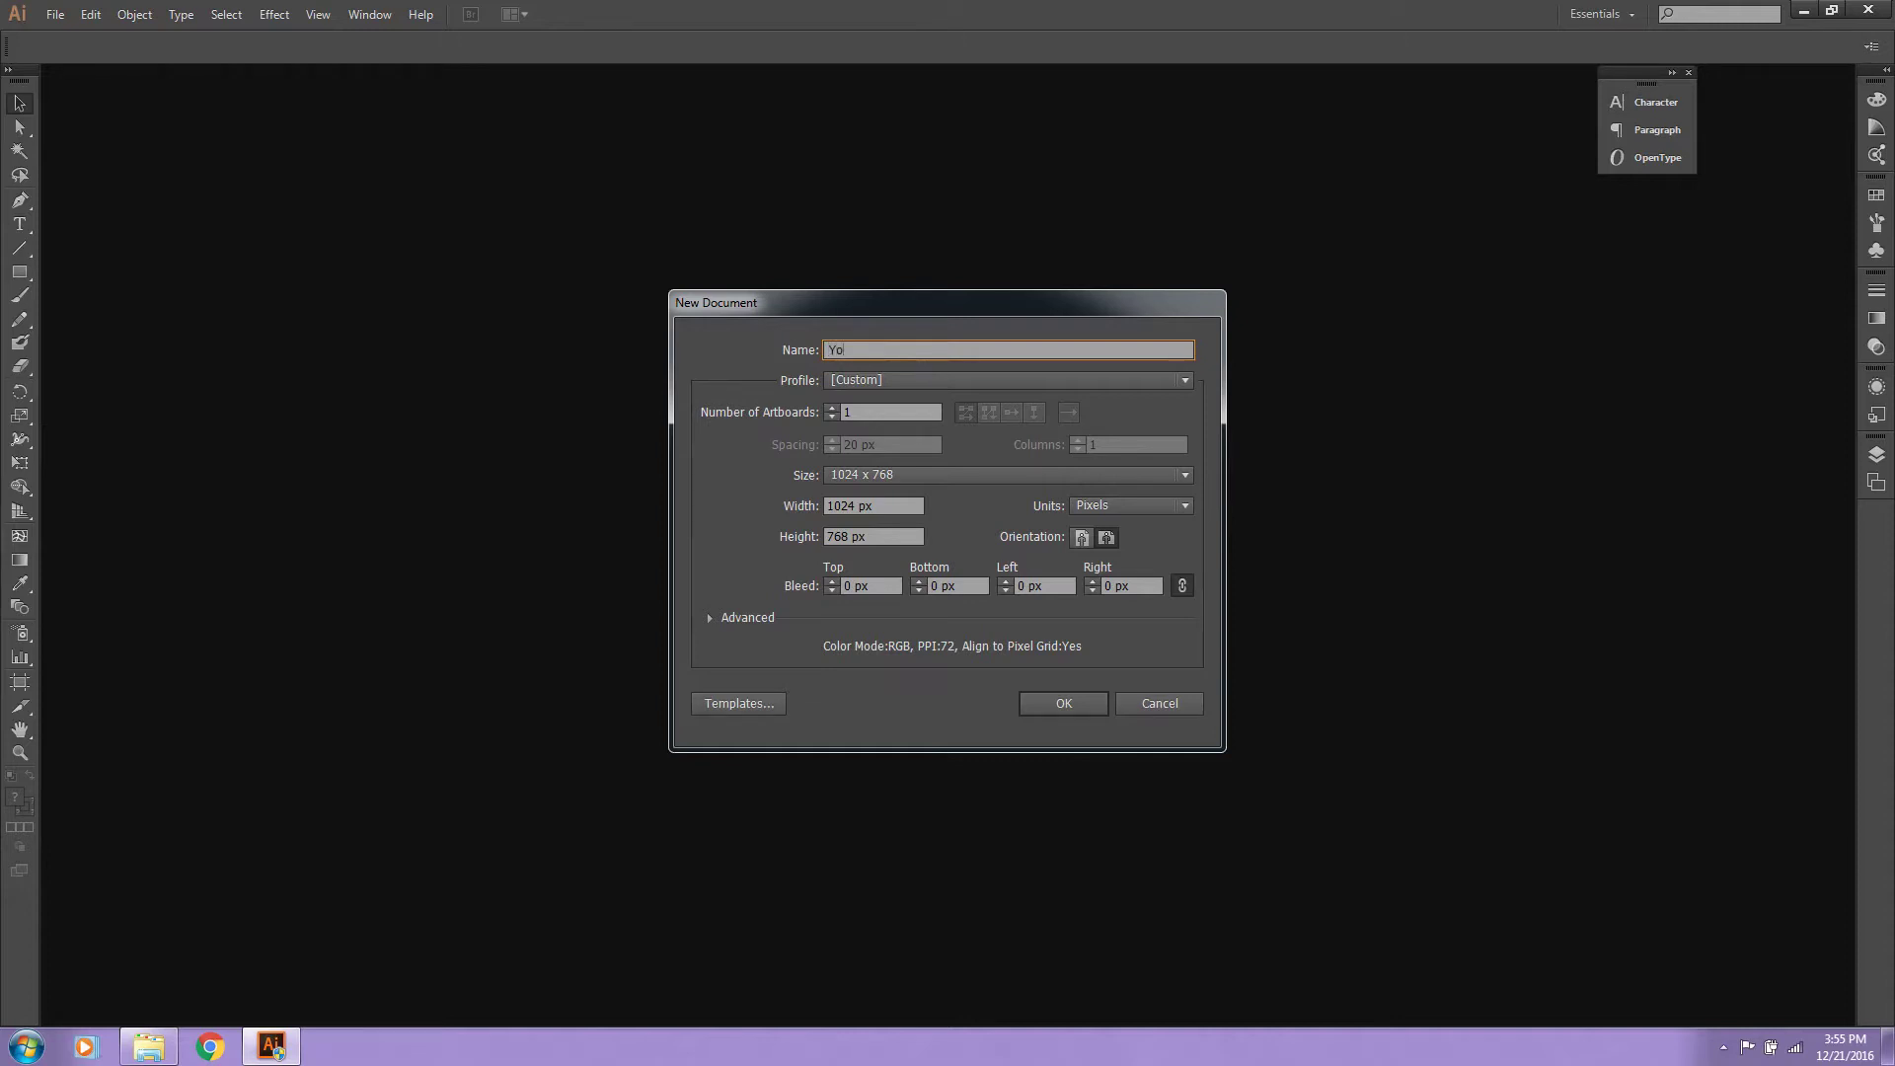
{"action": "type", "text": "utube Im"}
{"action": "type", "text": "age"}
{"action": "left_click", "coordinate": [885, 504]}
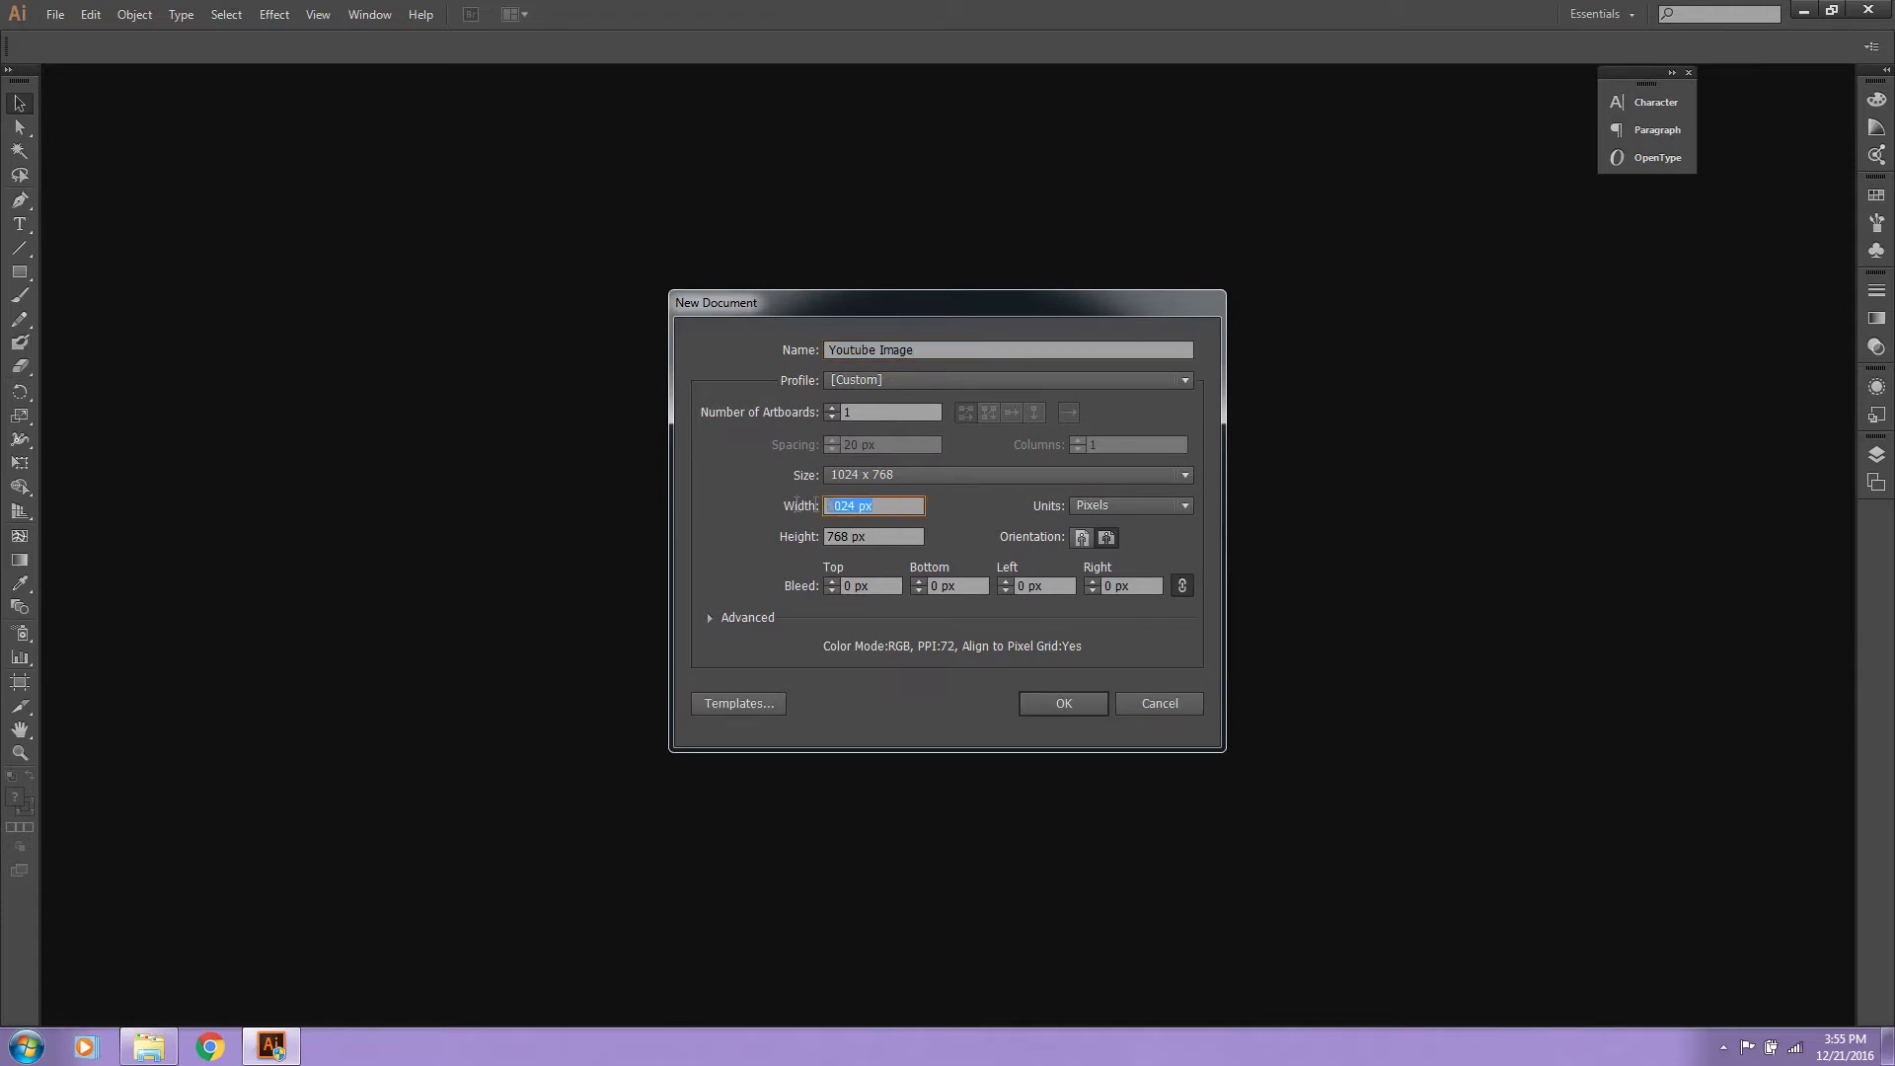
{"action": "type", "text": "800"}
{"action": "key", "text": "BackSpace"}
{"action": "left_click", "coordinate": [886, 478]}
{"action": "left_click", "coordinate": [885, 587]}
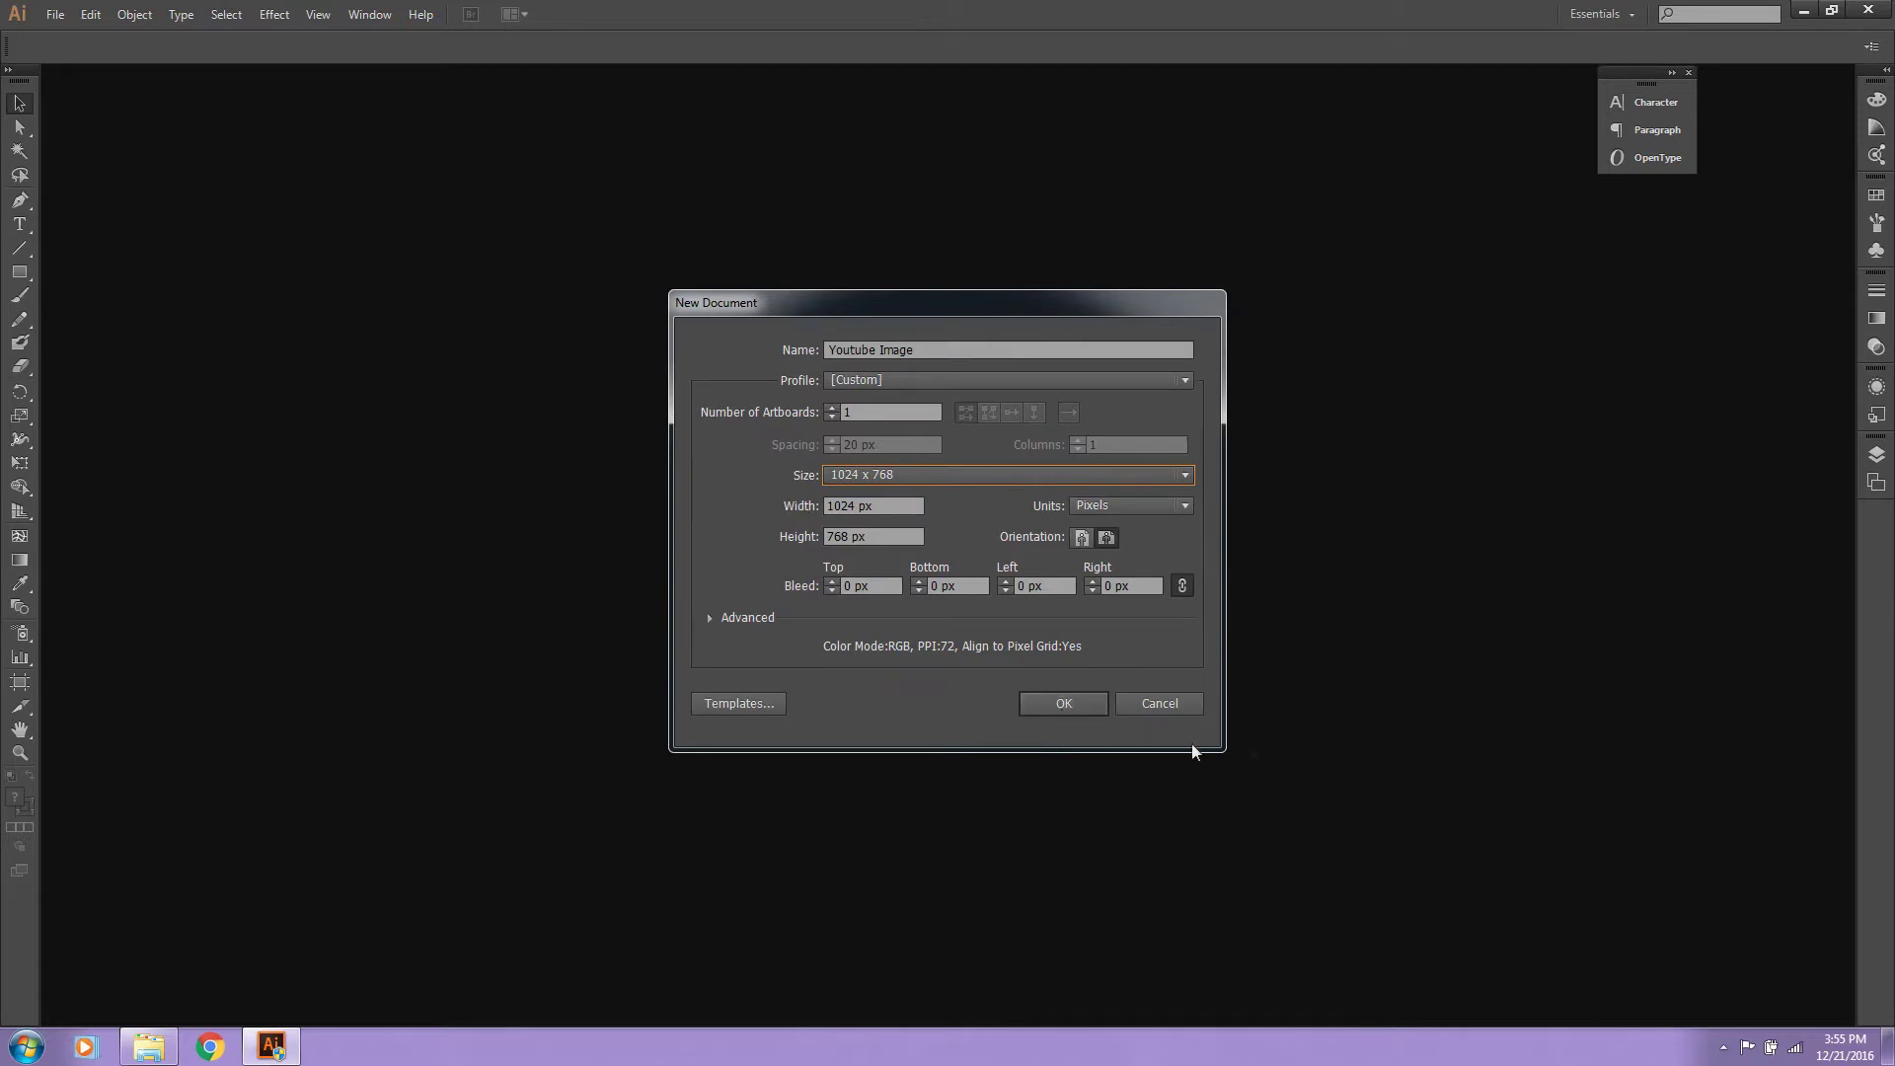
{"action": "left_click", "coordinate": [1079, 700]}
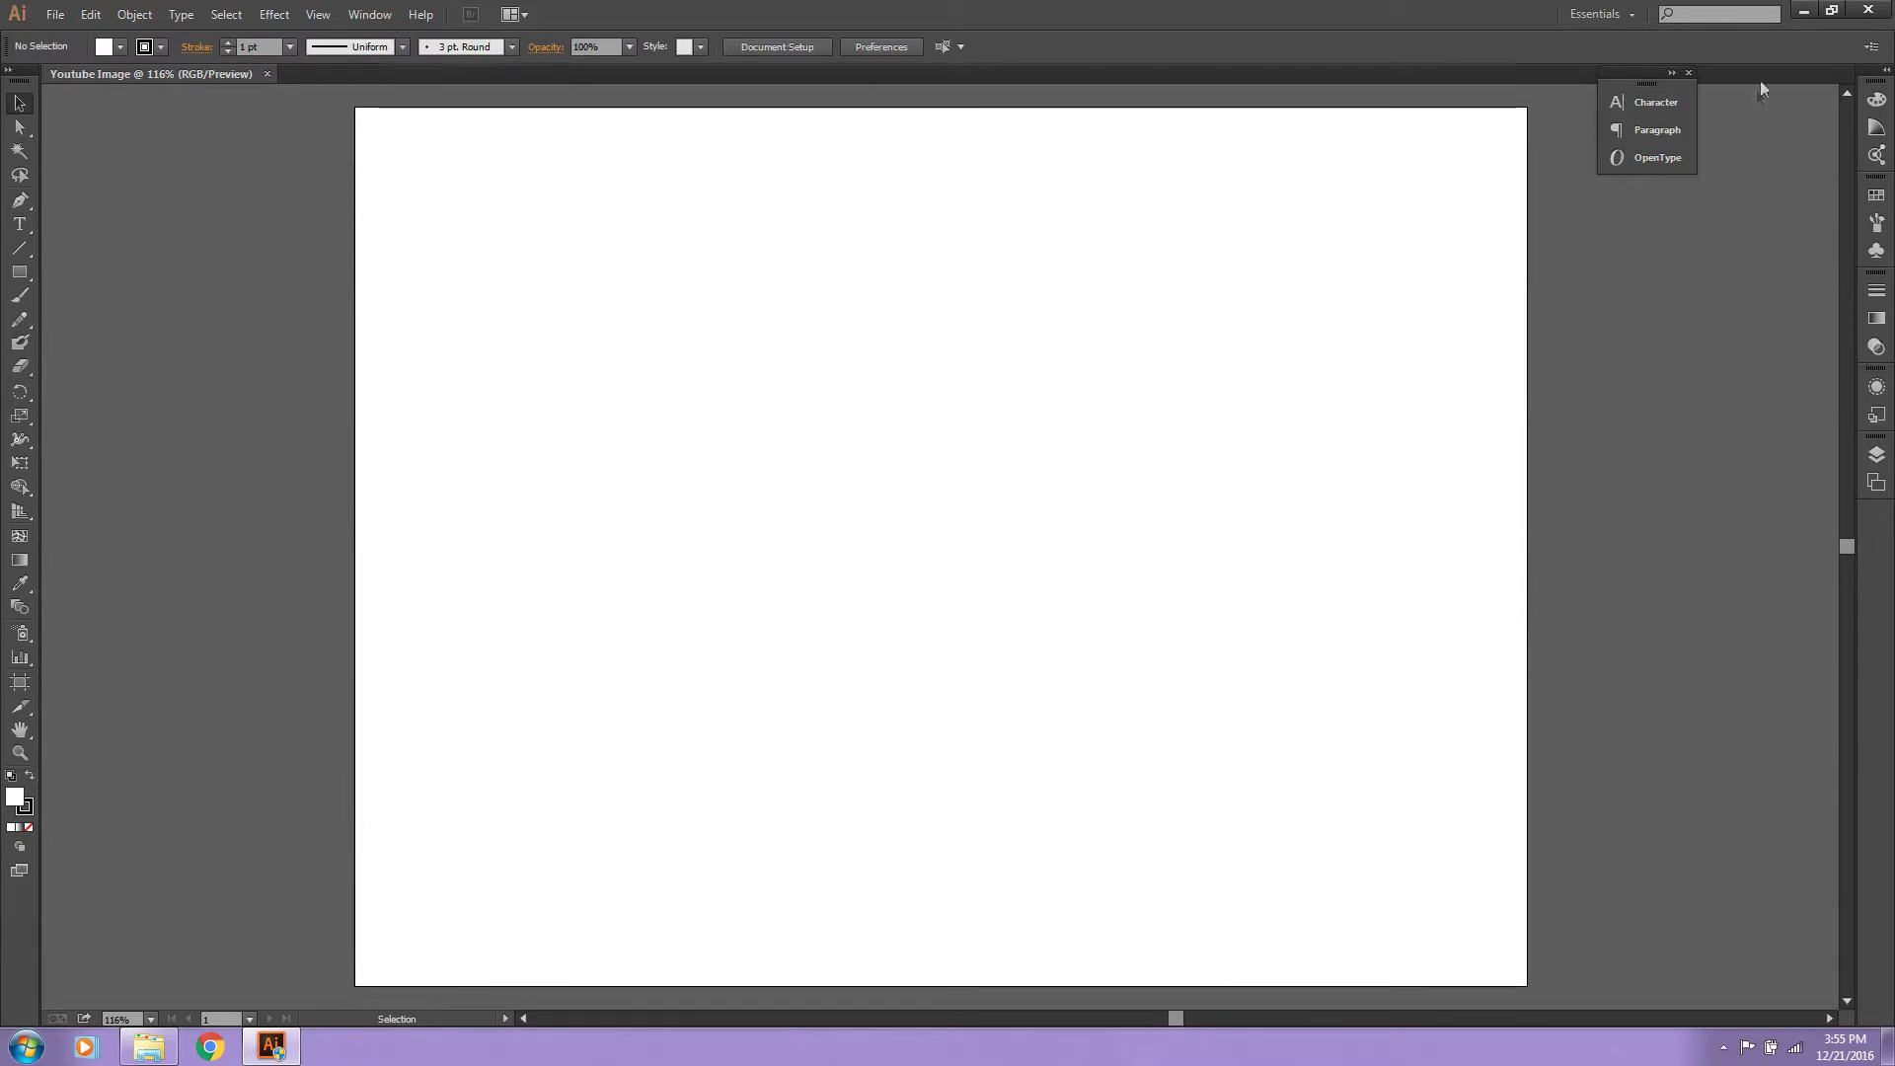
{"action": "left_click", "coordinate": [1807, 10]}
Step: View the character reference photo in Photo Viewer, moved aside, then return to Illustrator
{"action": "double_click", "coordinate": [262, 35]}
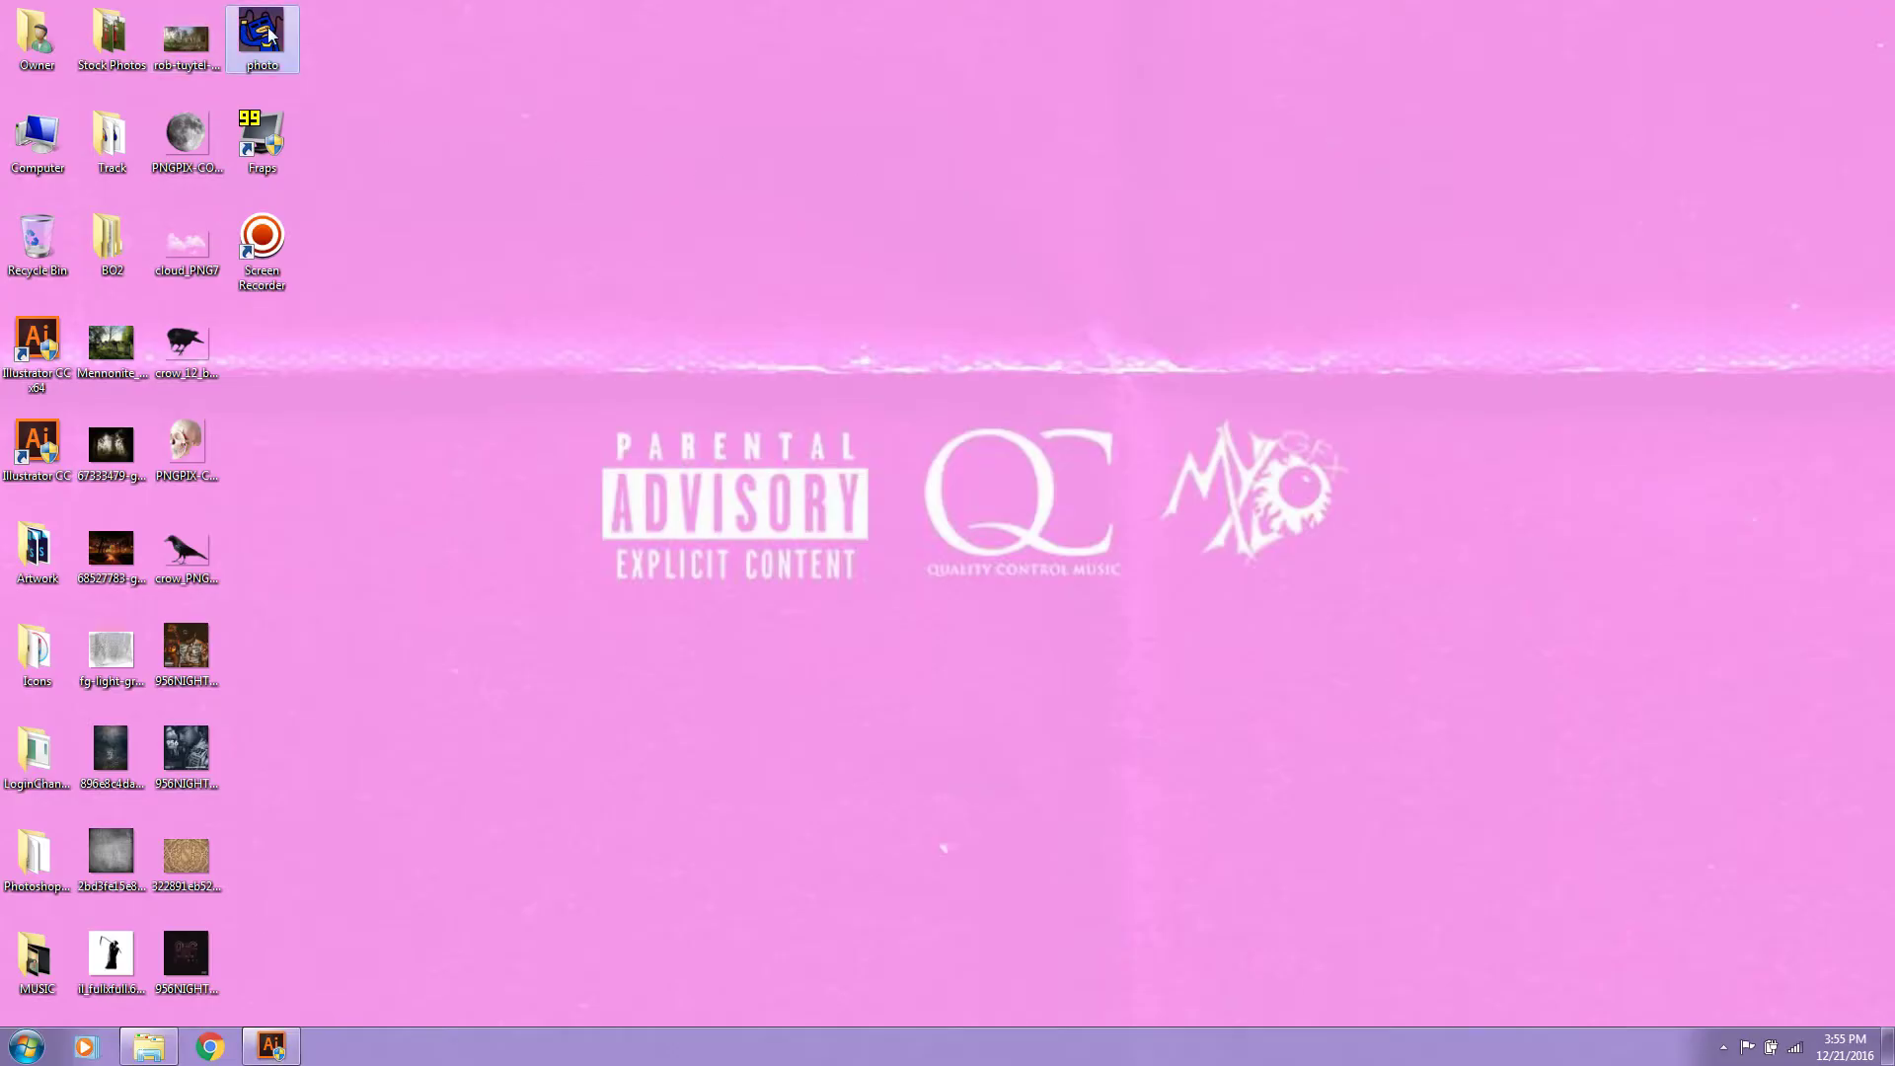
{"action": "left_click", "coordinate": [271, 1046]}
{"action": "left_click", "coordinate": [333, 1048]}
{"action": "mouse_move", "coordinate": [892, 184]}
{"action": "left_mouse_down"}
{"action": "mouse_move", "coordinate": [1281, 185]}
{"action": "mouse_move", "coordinate": [1224, 180]}
{"action": "left_mouse_up"}
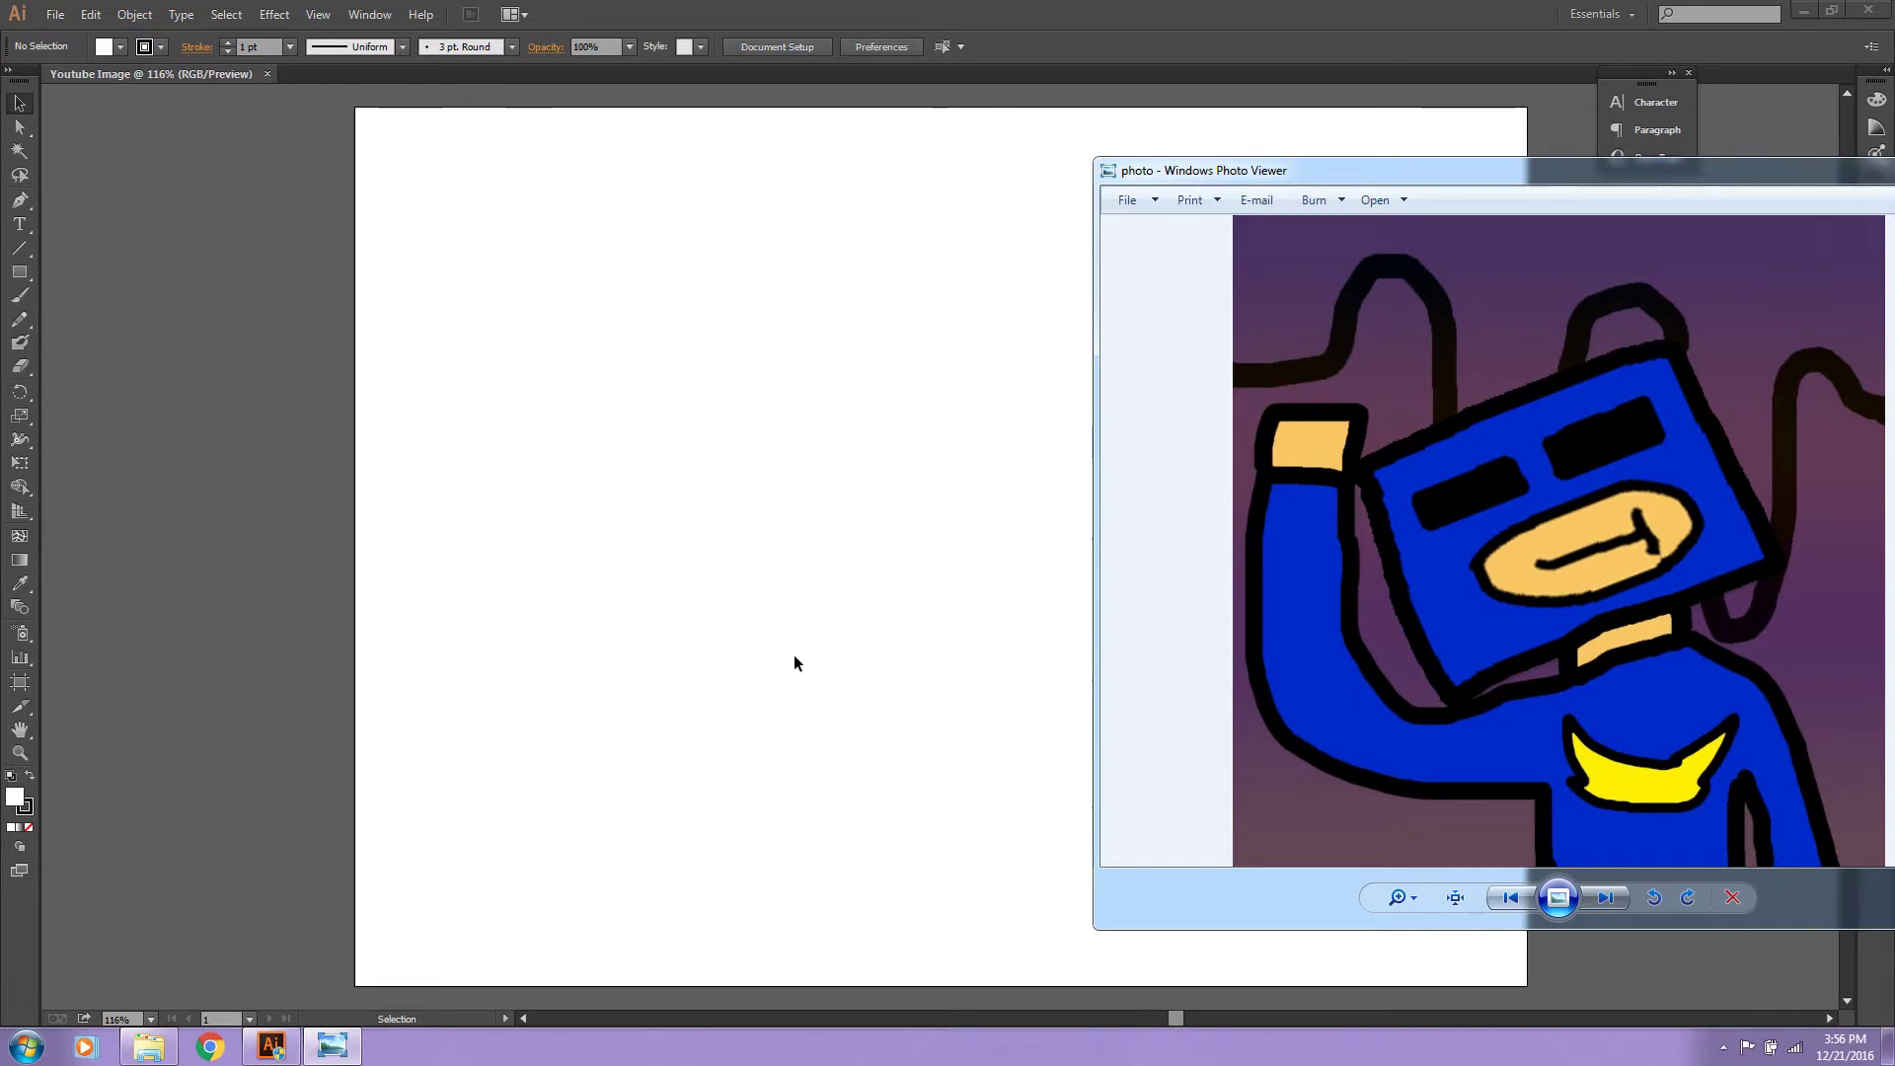
{"action": "left_click", "coordinate": [122, 225]}
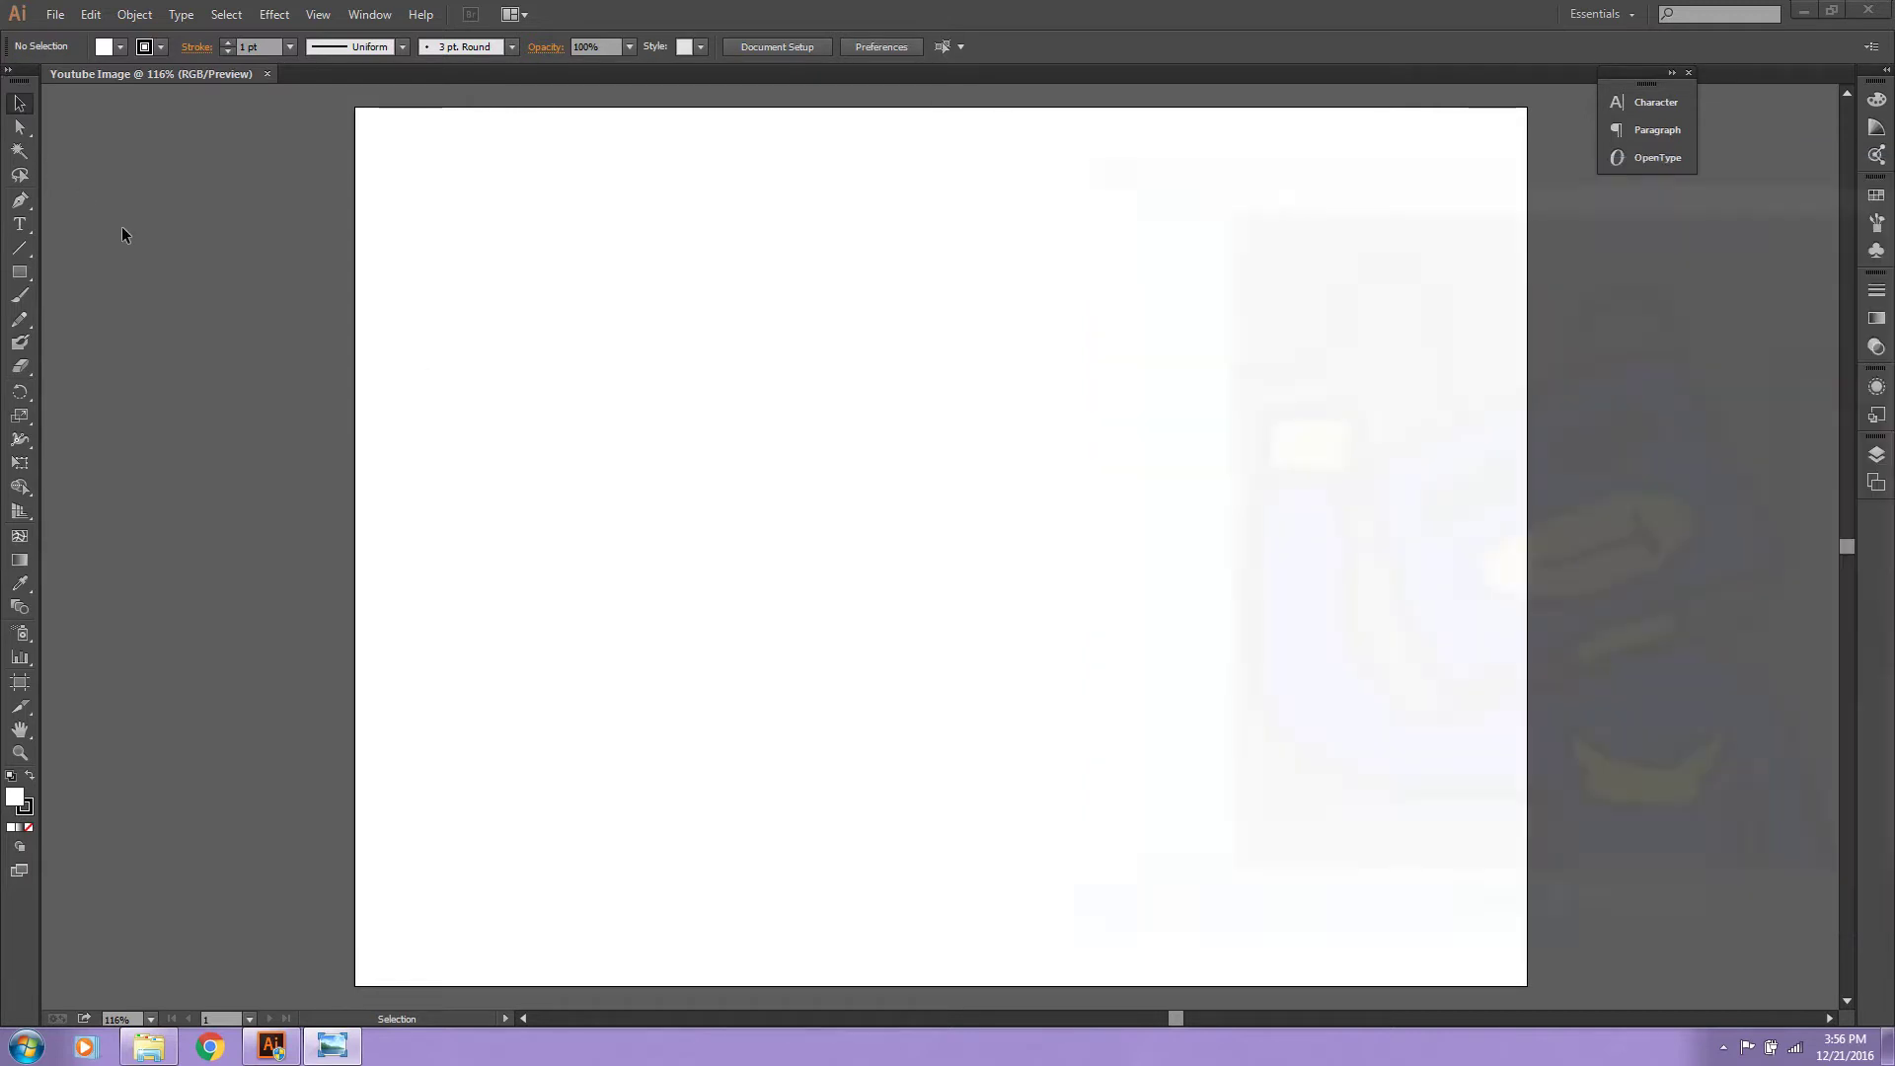
Step: Draw a closed trial blob shape with the Pen tool
{"action": "left_click", "coordinate": [18, 203]}
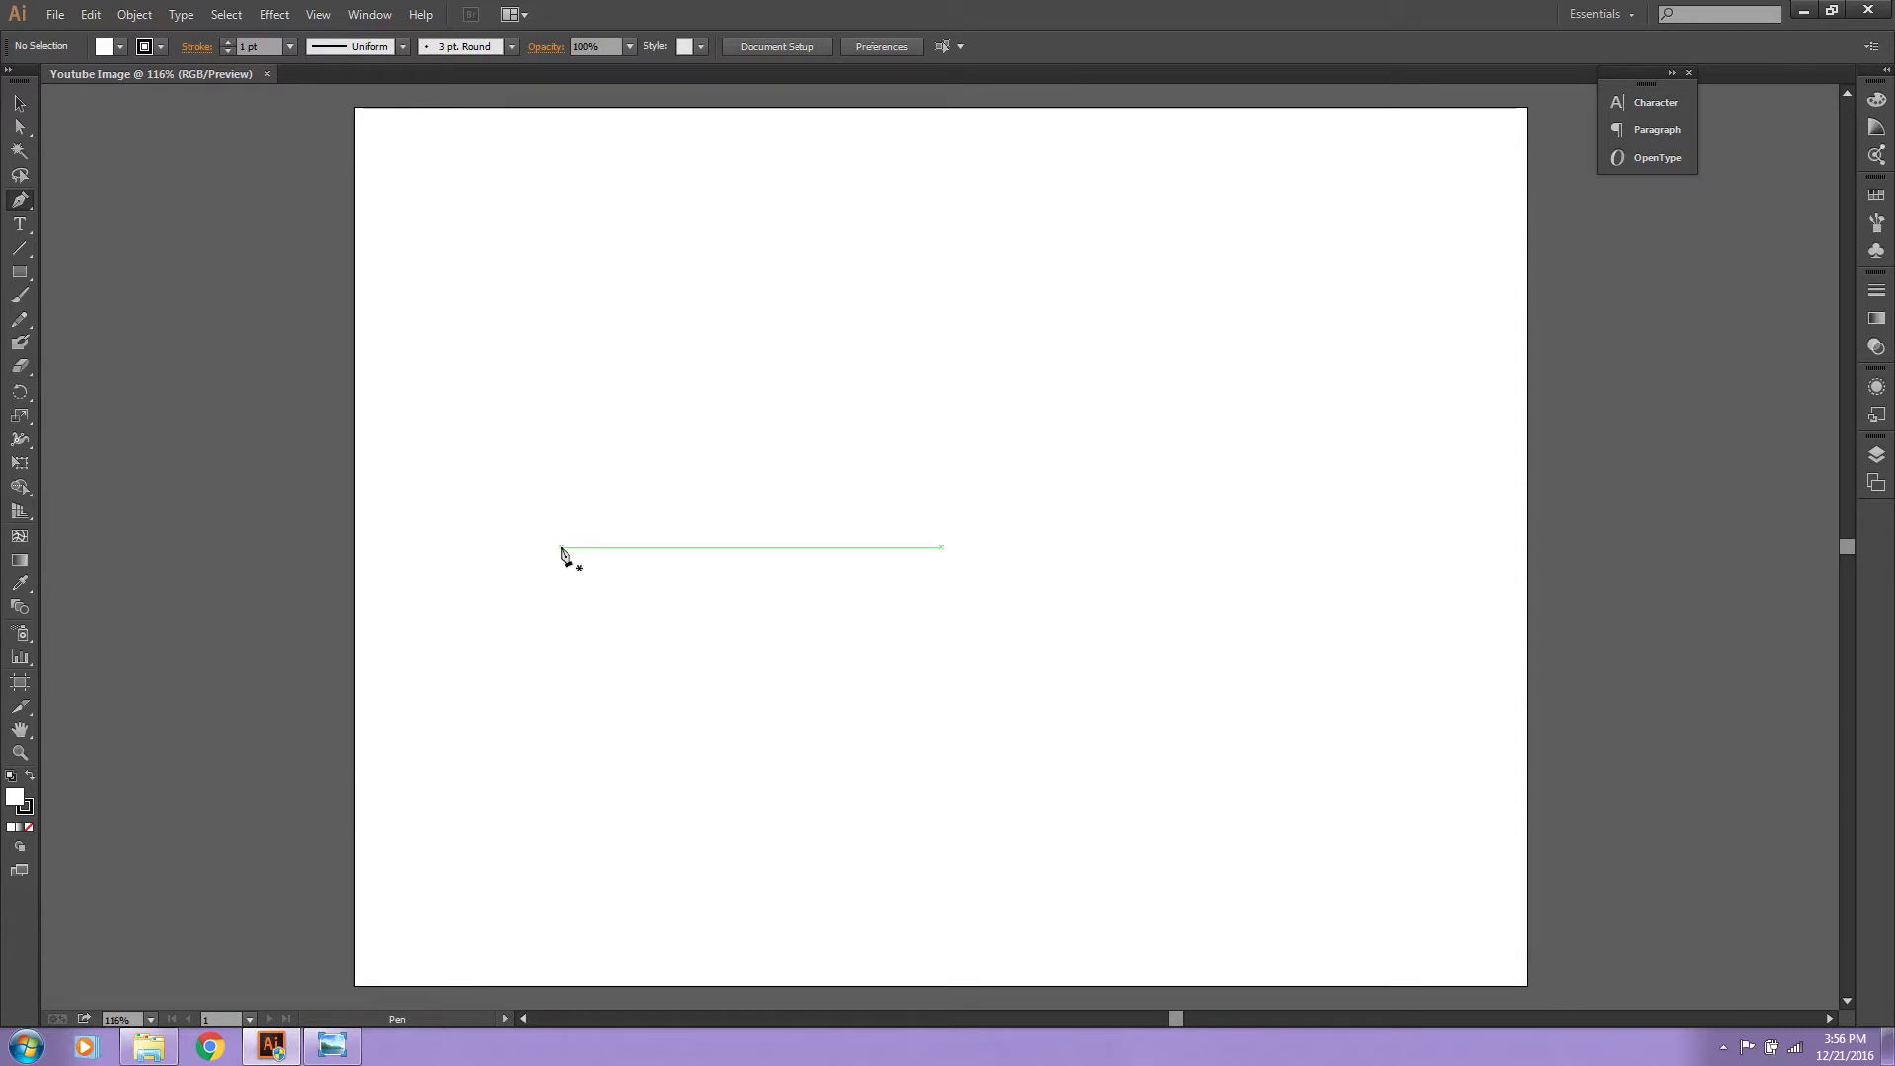
{"action": "left_click_drag", "start_coordinate": [801, 315], "coordinate": [763, 388]}
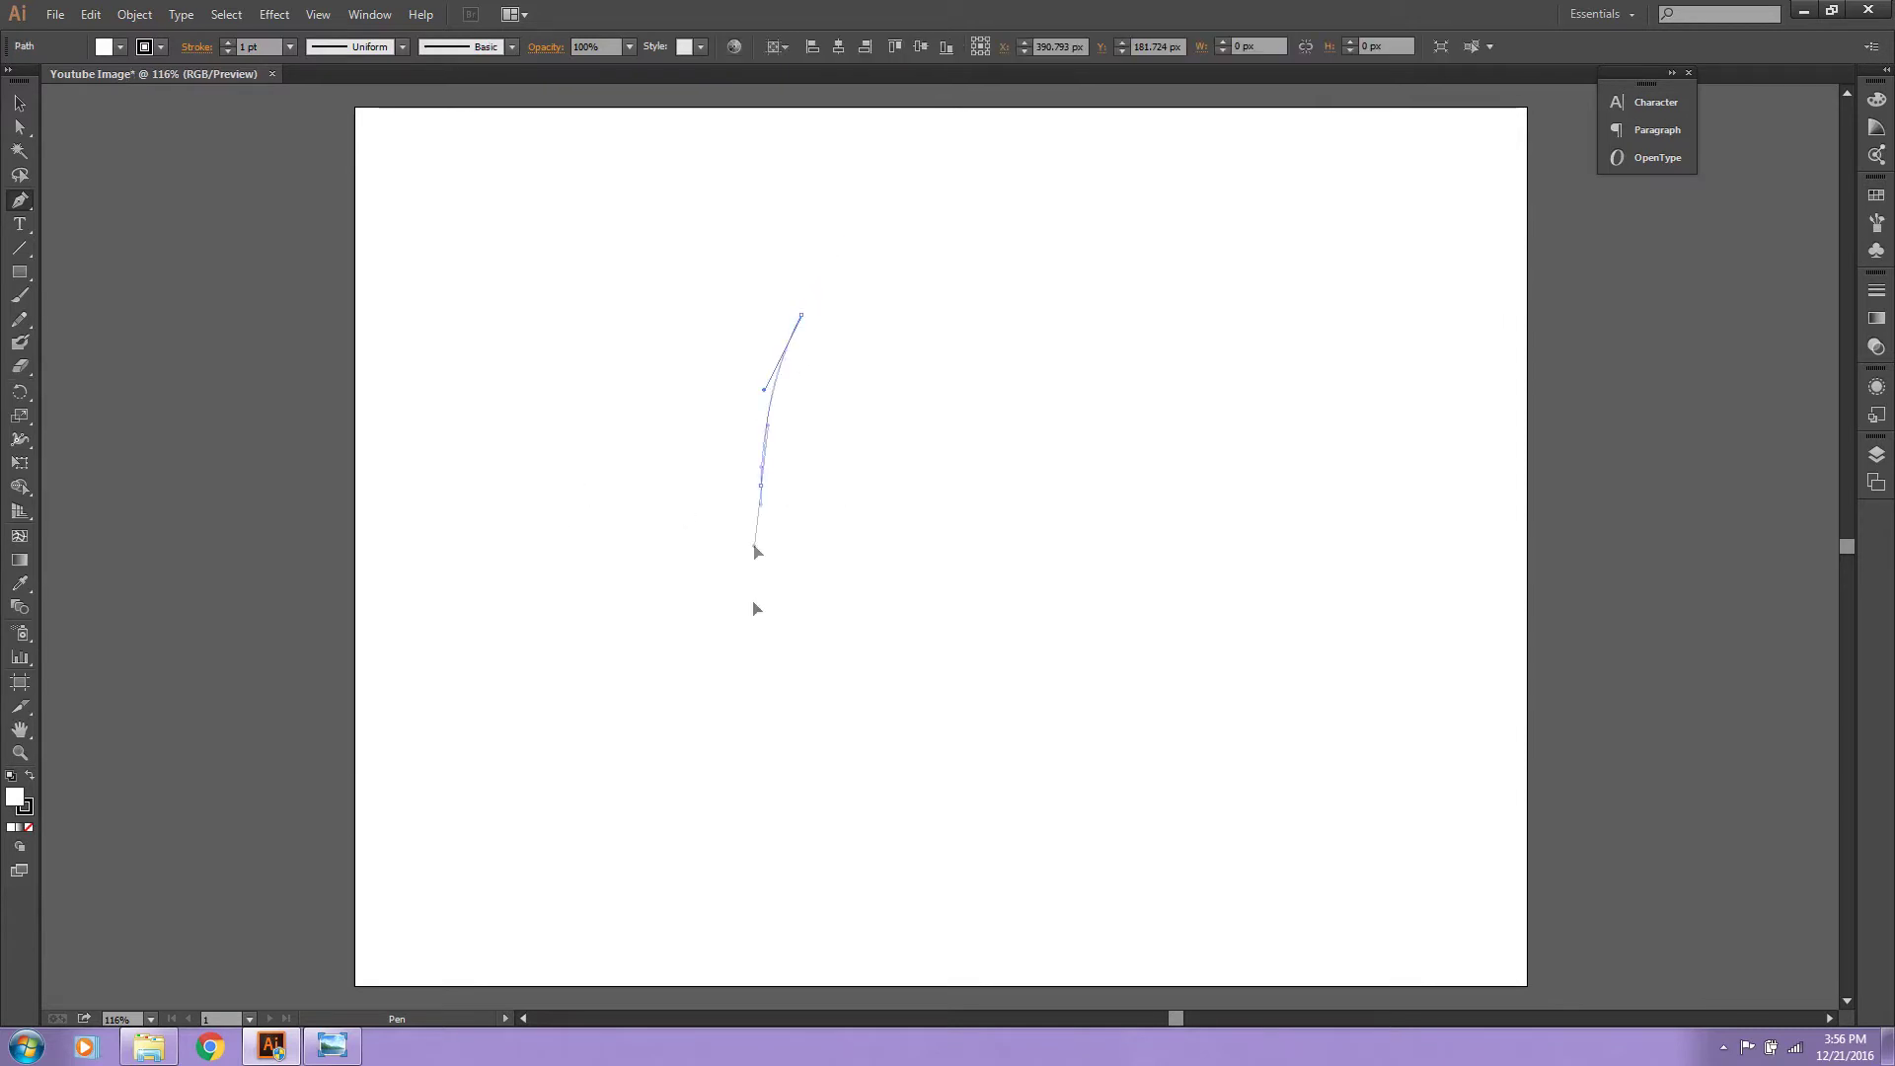
{"action": "left_click_drag", "start_coordinate": [760, 485], "coordinate": [764, 743]}
{"action": "left_click_drag", "start_coordinate": [798, 842], "coordinate": [922, 902]}
{"action": "left_click_drag", "start_coordinate": [1092, 815], "coordinate": [1227, 656]}
{"action": "left_click", "coordinate": [1132, 414]}
{"action": "left_click", "coordinate": [980, 267]}
{"action": "left_click", "coordinate": [837, 213]}
{"action": "left_click_drag", "start_coordinate": [808, 274], "coordinate": [808, 296]}
{"action": "left_click", "coordinate": [802, 317]}
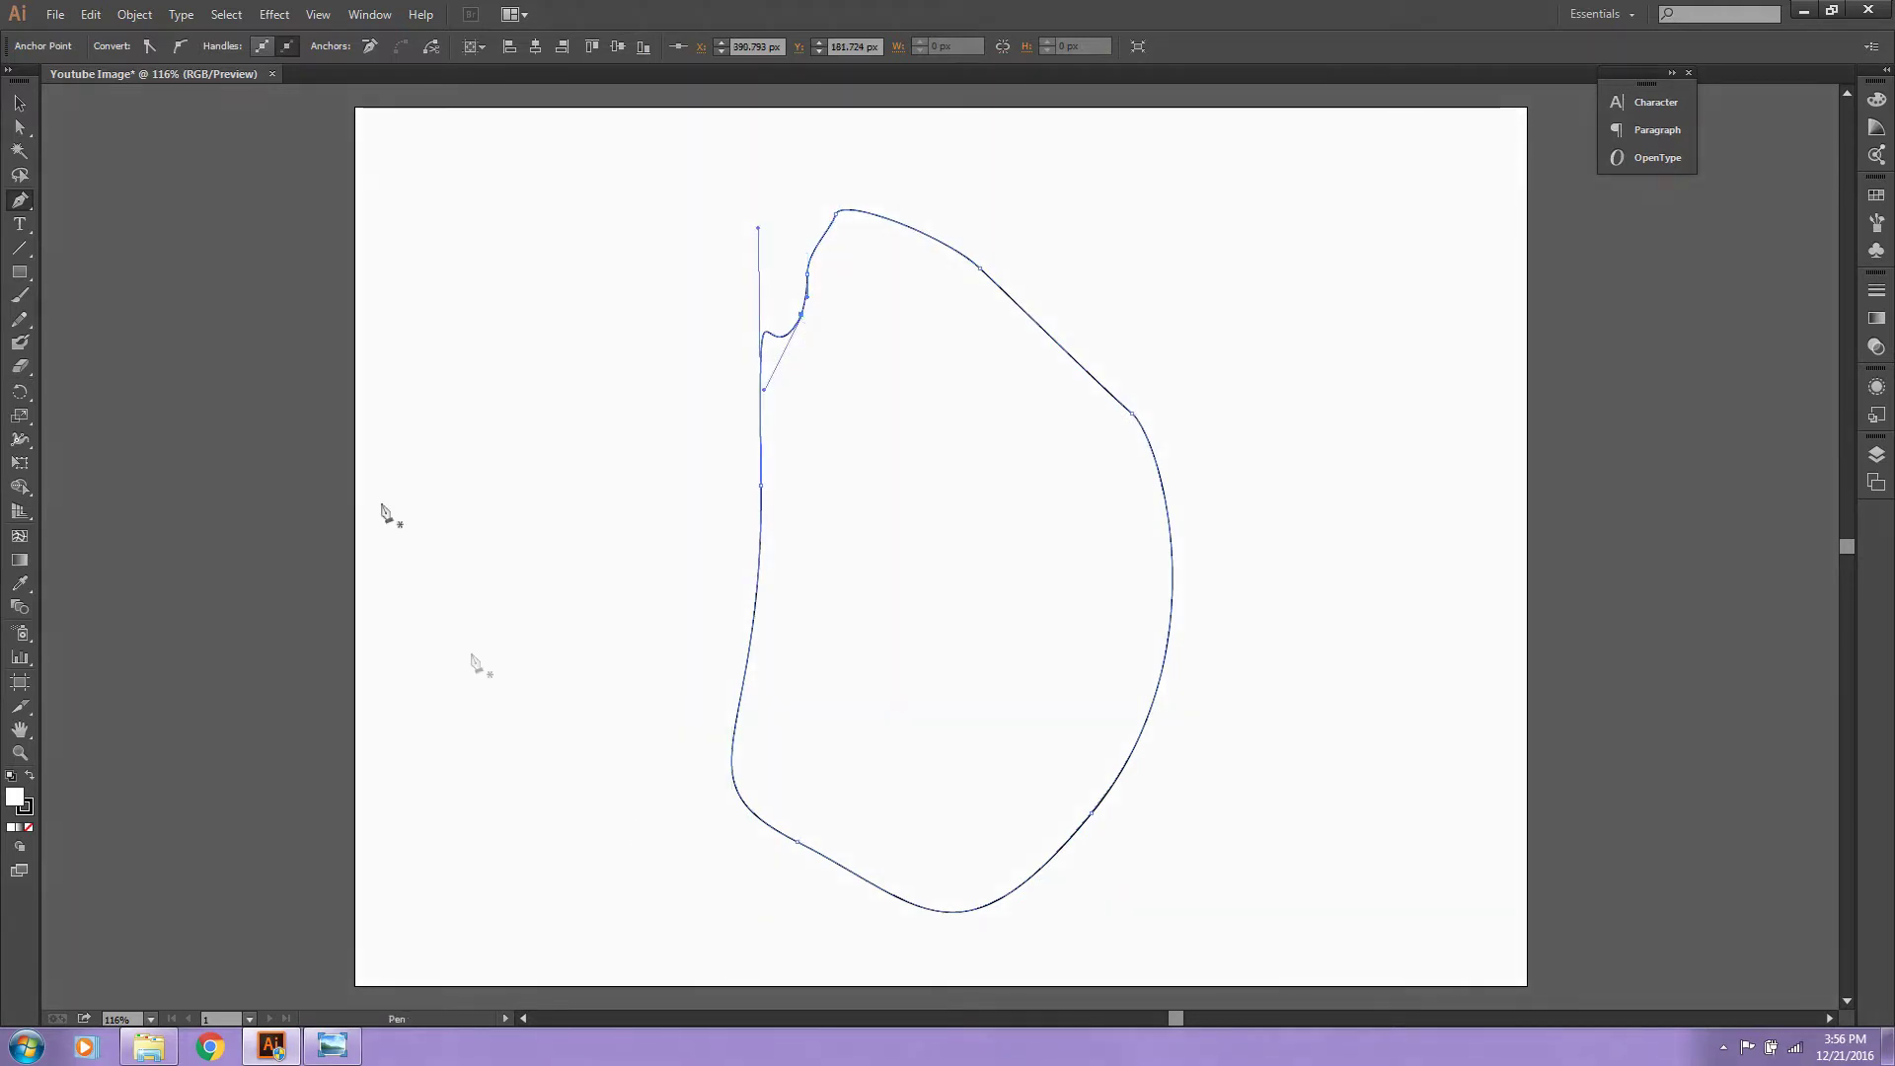
Step: Try a magenta fill and 4 pt then 0.25 pt strokes on the blob, then set Fill to None
{"action": "left_click", "coordinate": [20, 103]}
{"action": "left_click", "coordinate": [563, 352]}
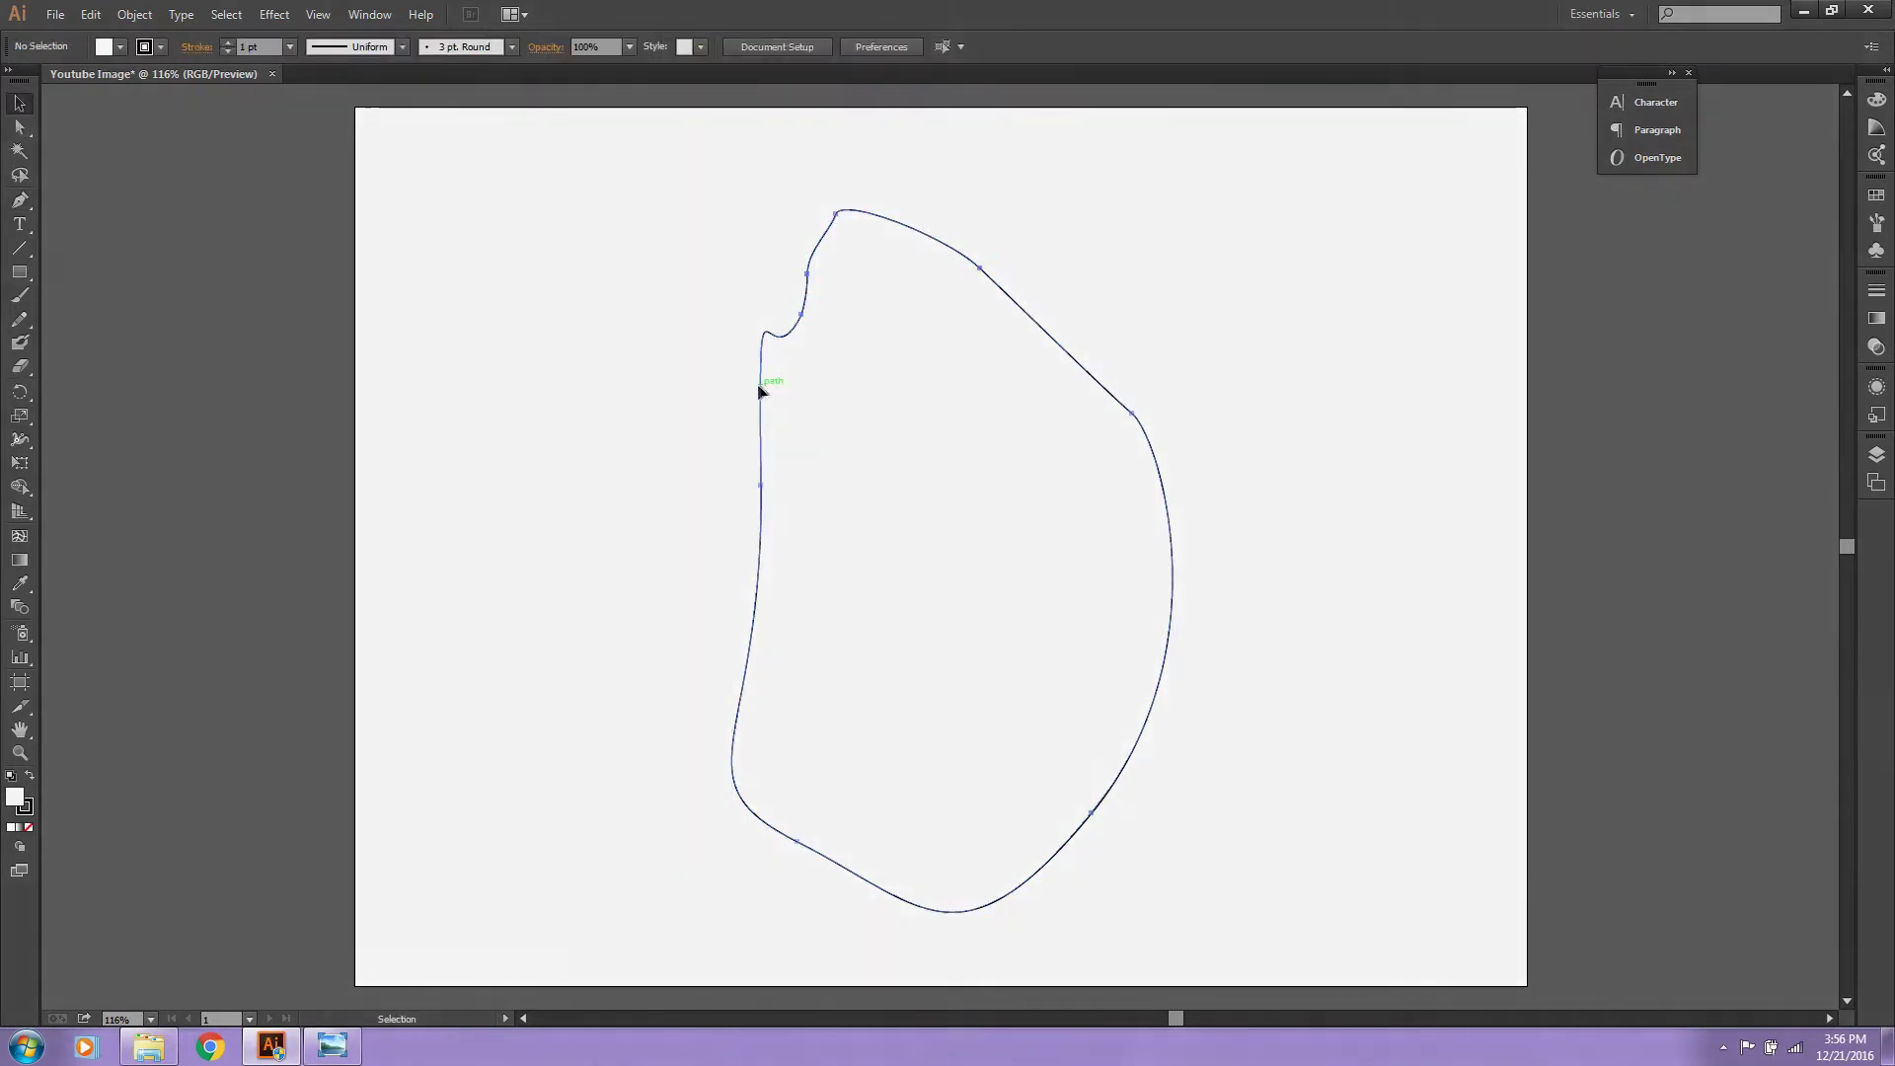
{"action": "left_click", "coordinate": [762, 389]}
{"action": "left_click", "coordinate": [145, 47]}
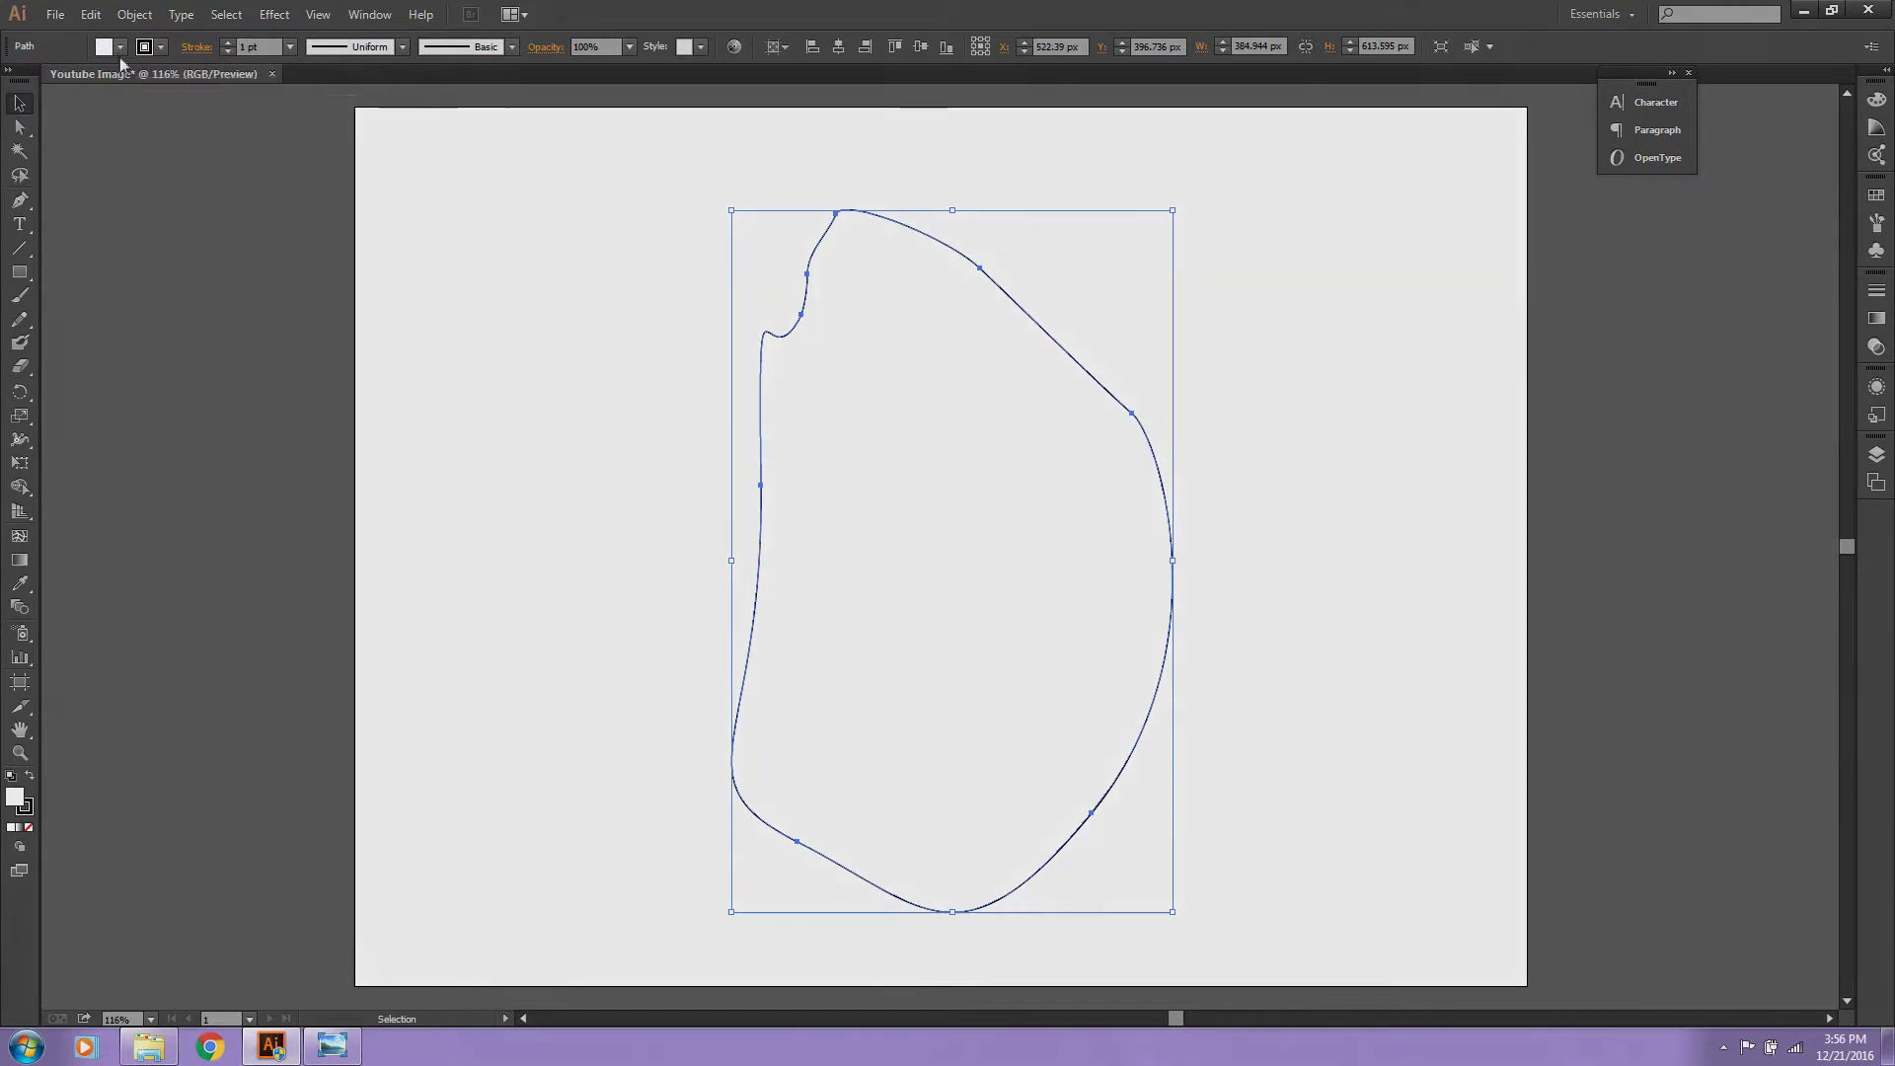
{"action": "left_click", "coordinate": [136, 83]}
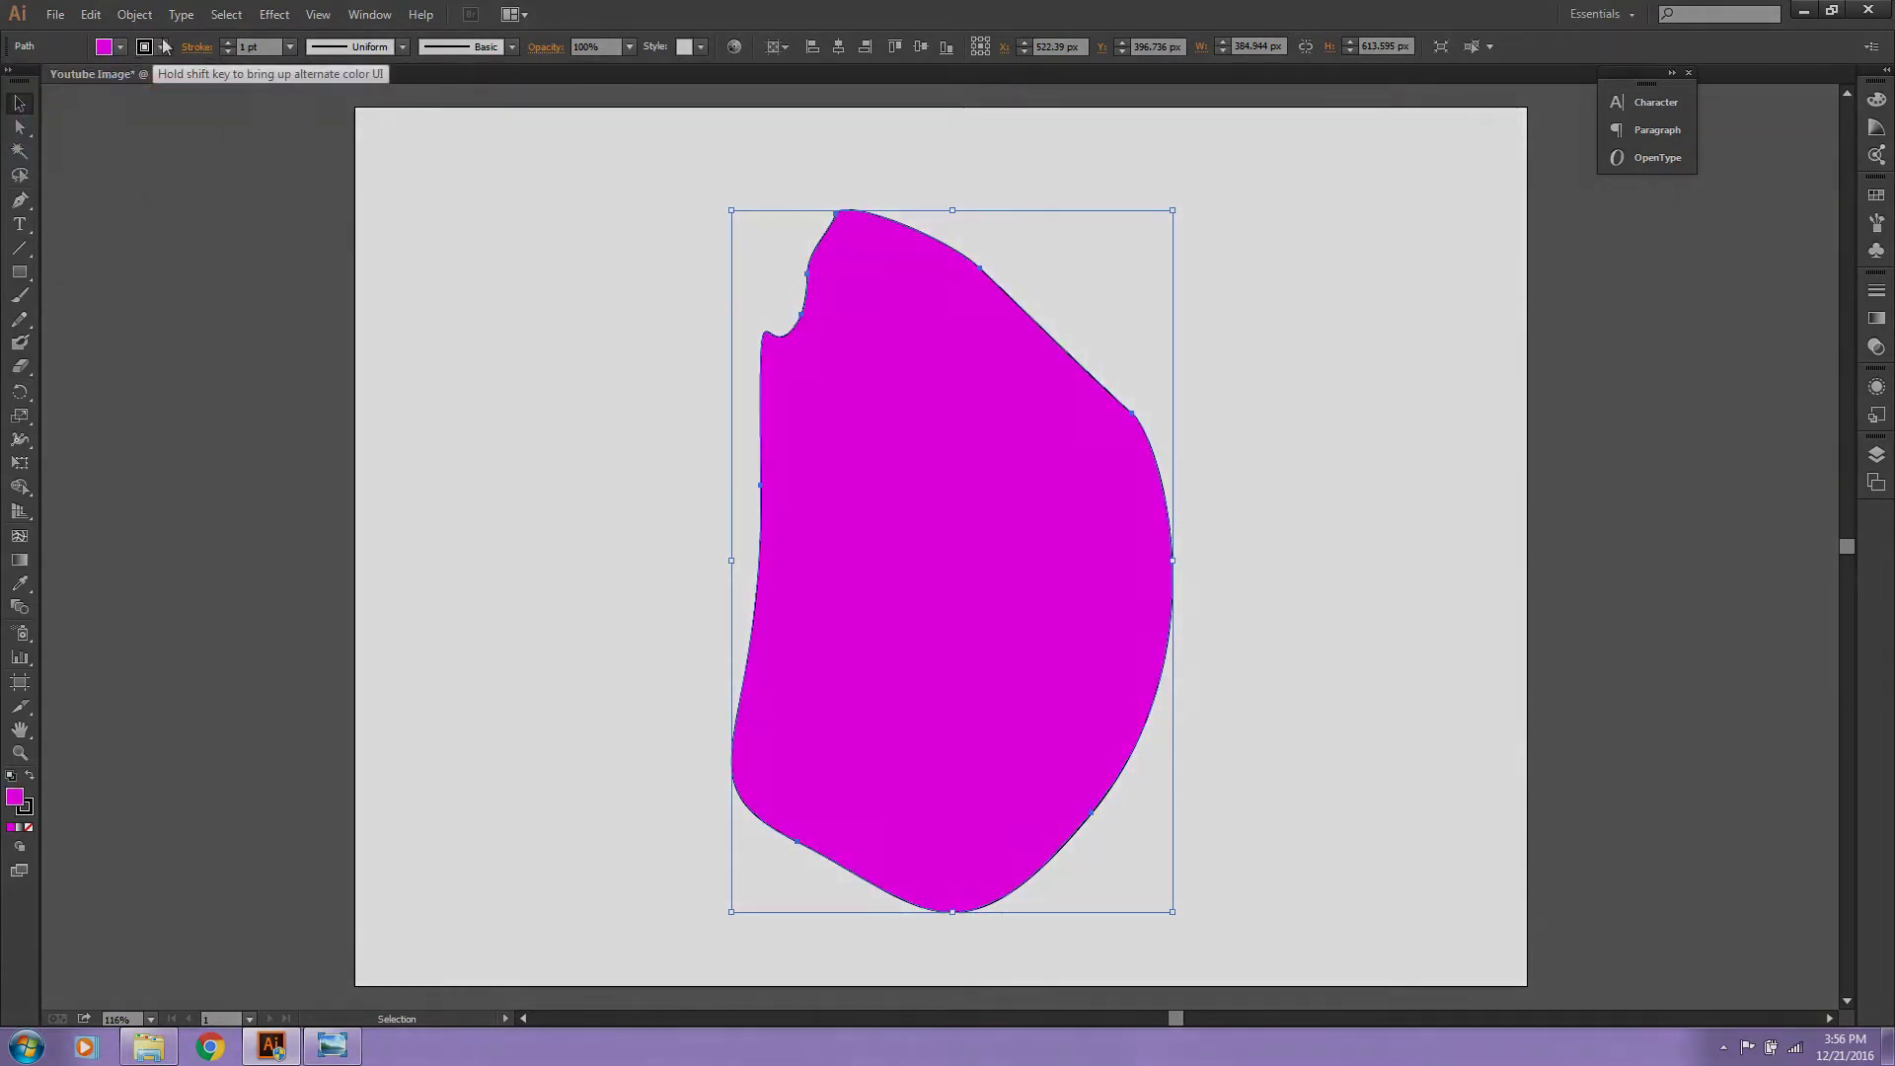
{"action": "left_click", "coordinate": [290, 47]}
{"action": "left_click", "coordinate": [302, 217]}
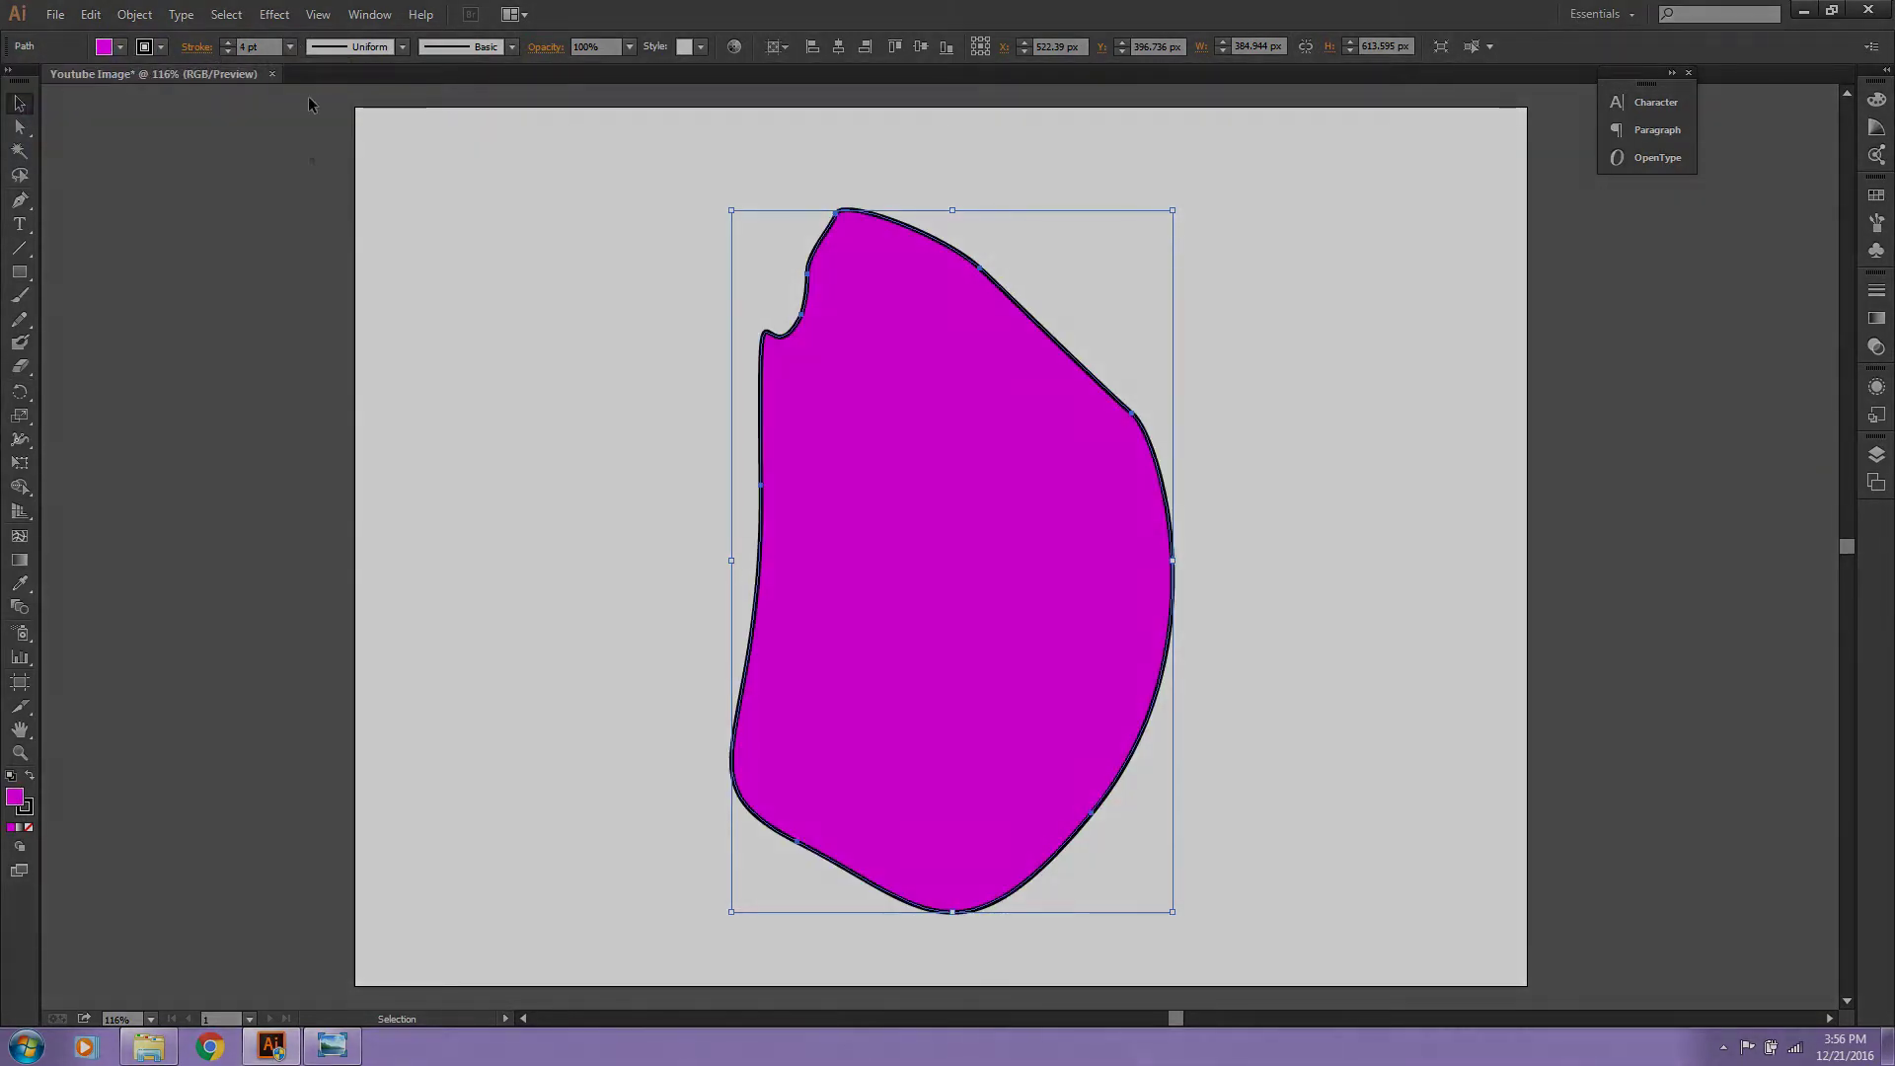
{"action": "left_click", "coordinate": [289, 48]}
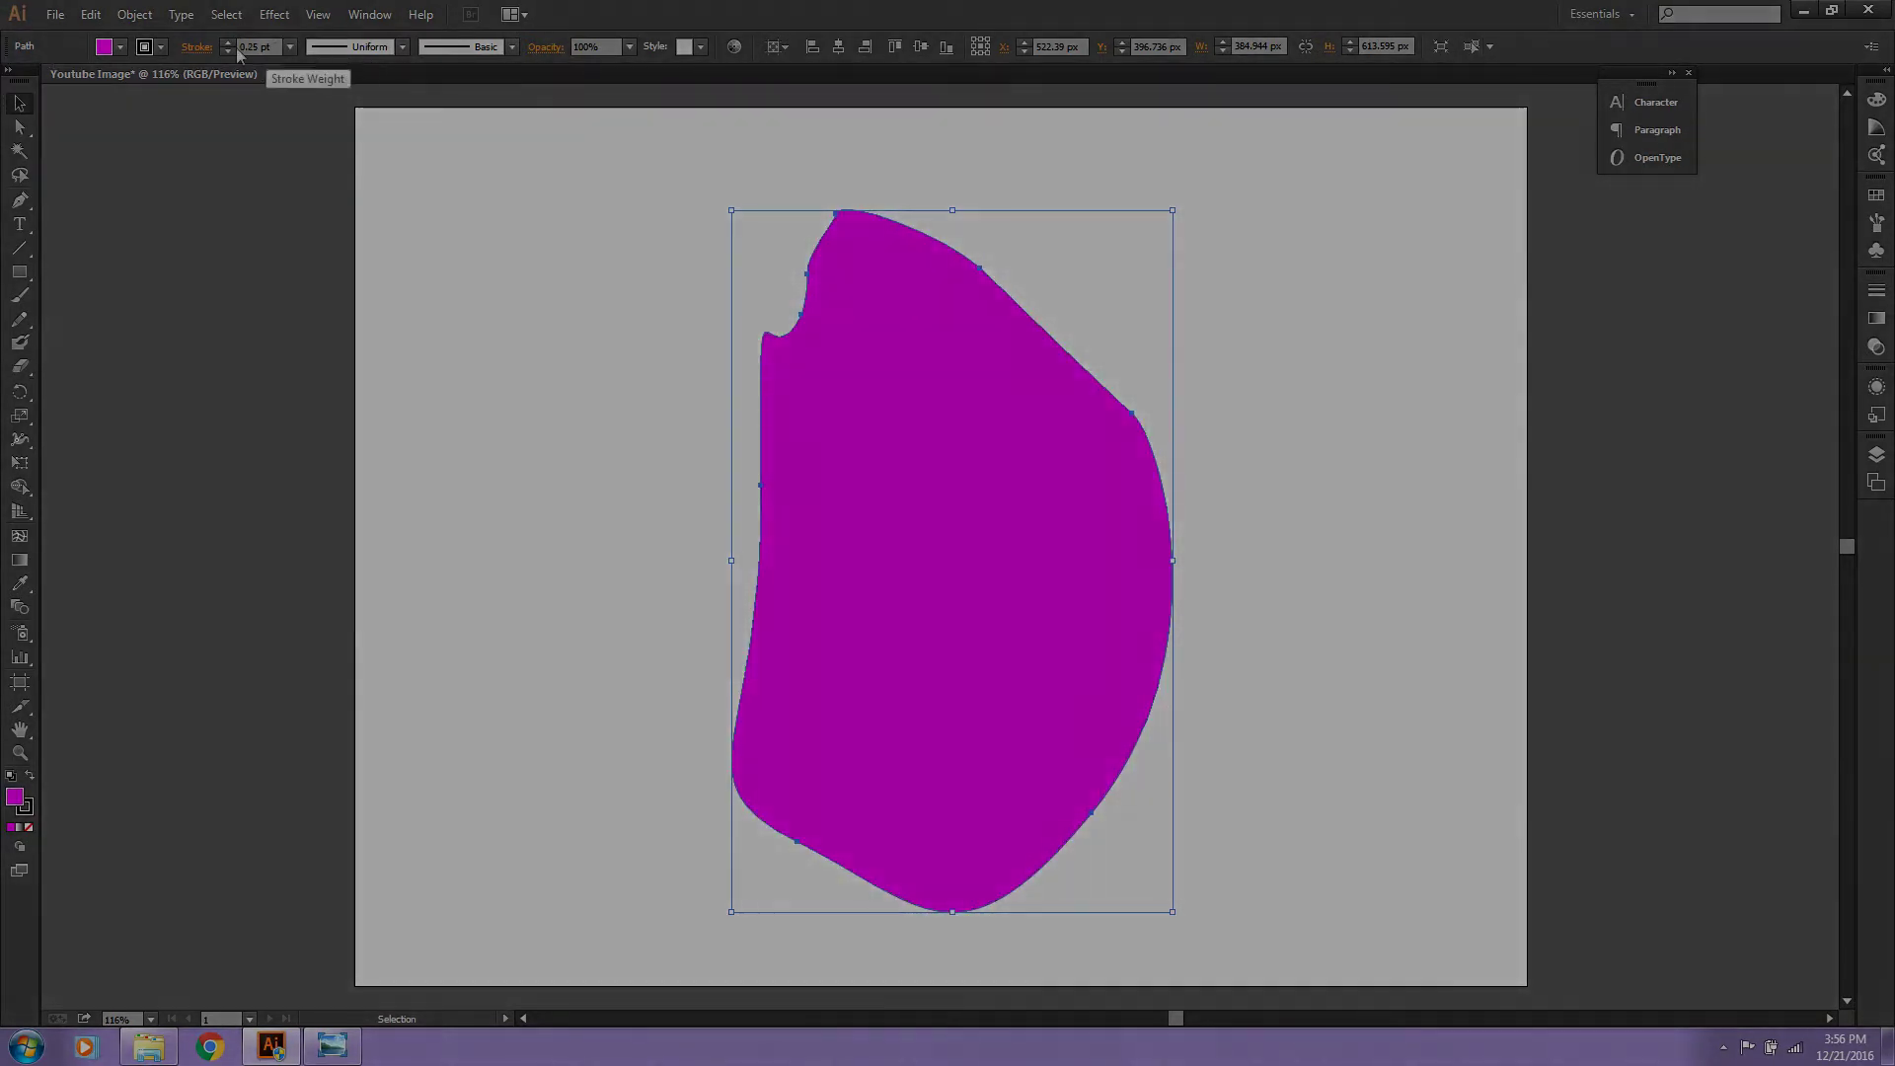
{"action": "left_click", "coordinate": [120, 47]}
{"action": "left_click", "coordinate": [13, 80]}
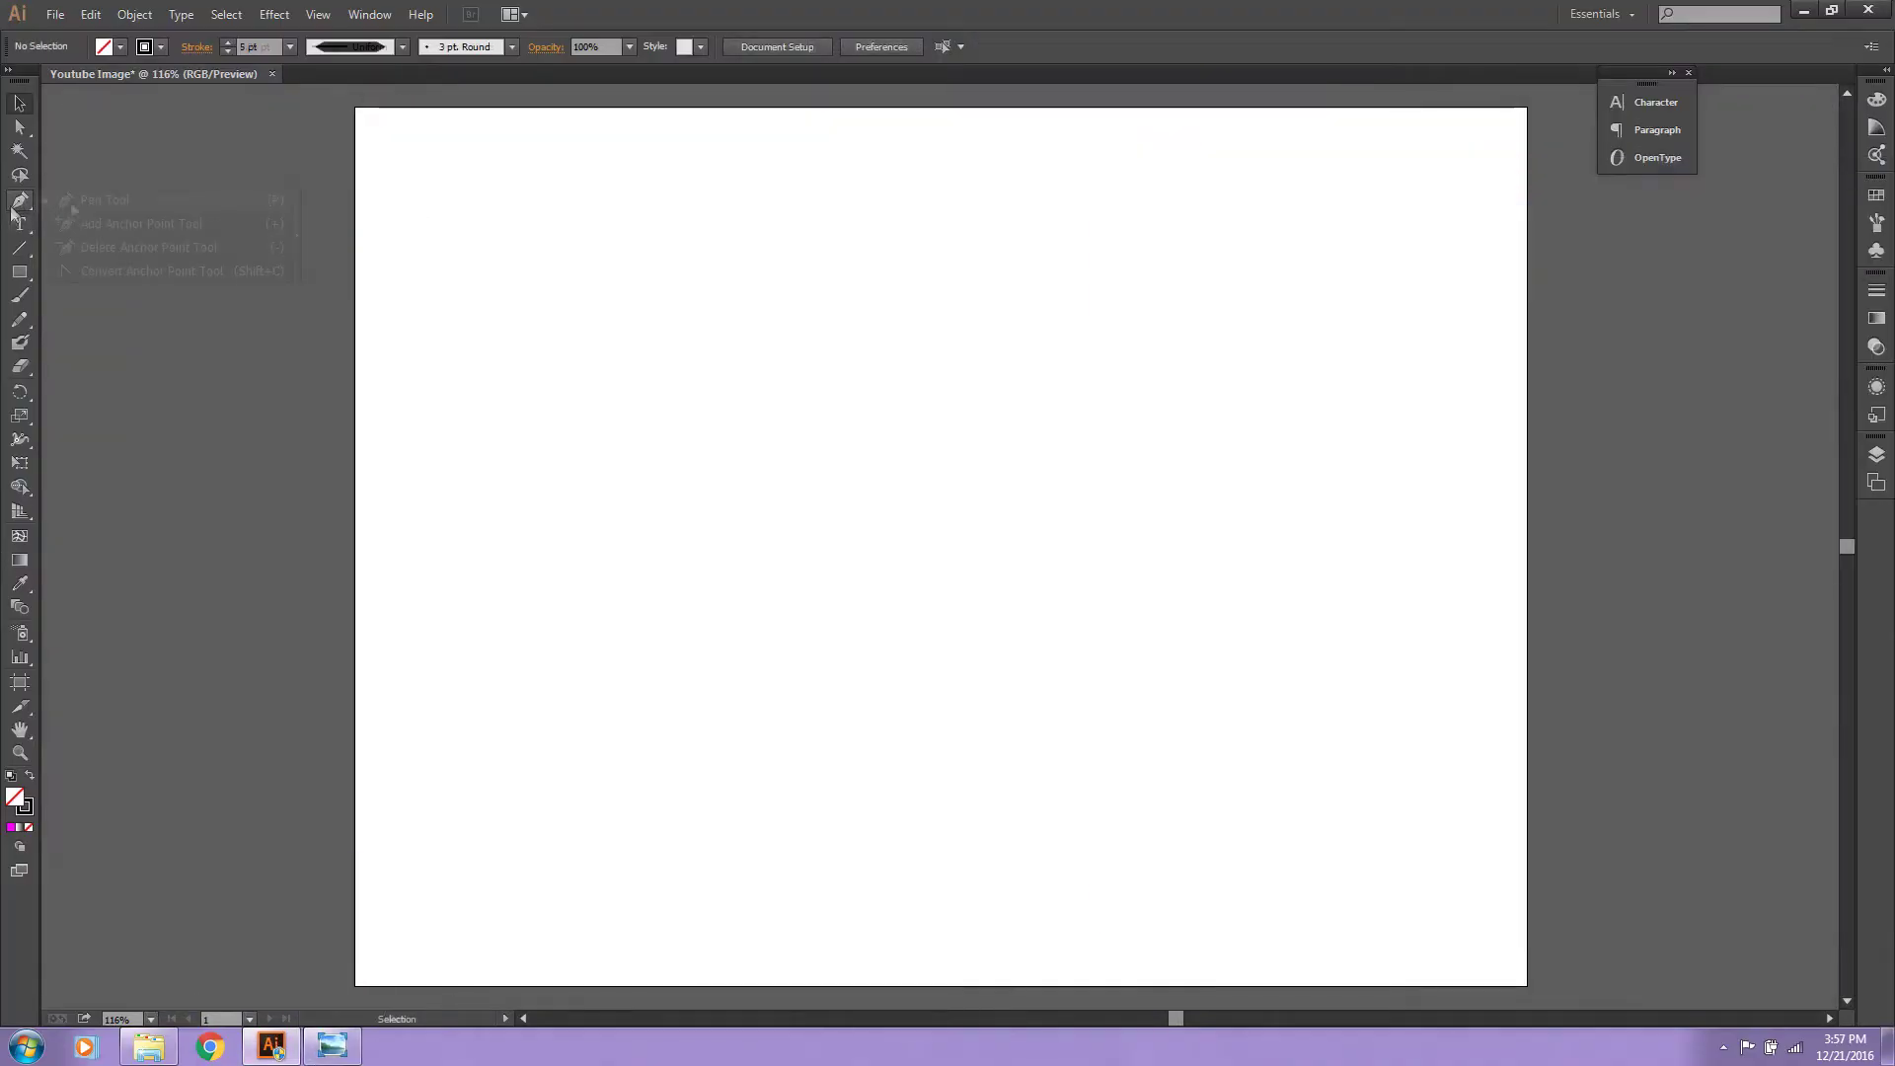
Step: Draw the box head's four-sided front face and reposition it
{"action": "left_click", "coordinate": [703, 286]}
{"action": "left_click", "coordinate": [1053, 183]}
{"action": "left_click", "coordinate": [1153, 461]}
{"action": "left_click", "coordinate": [798, 566]}
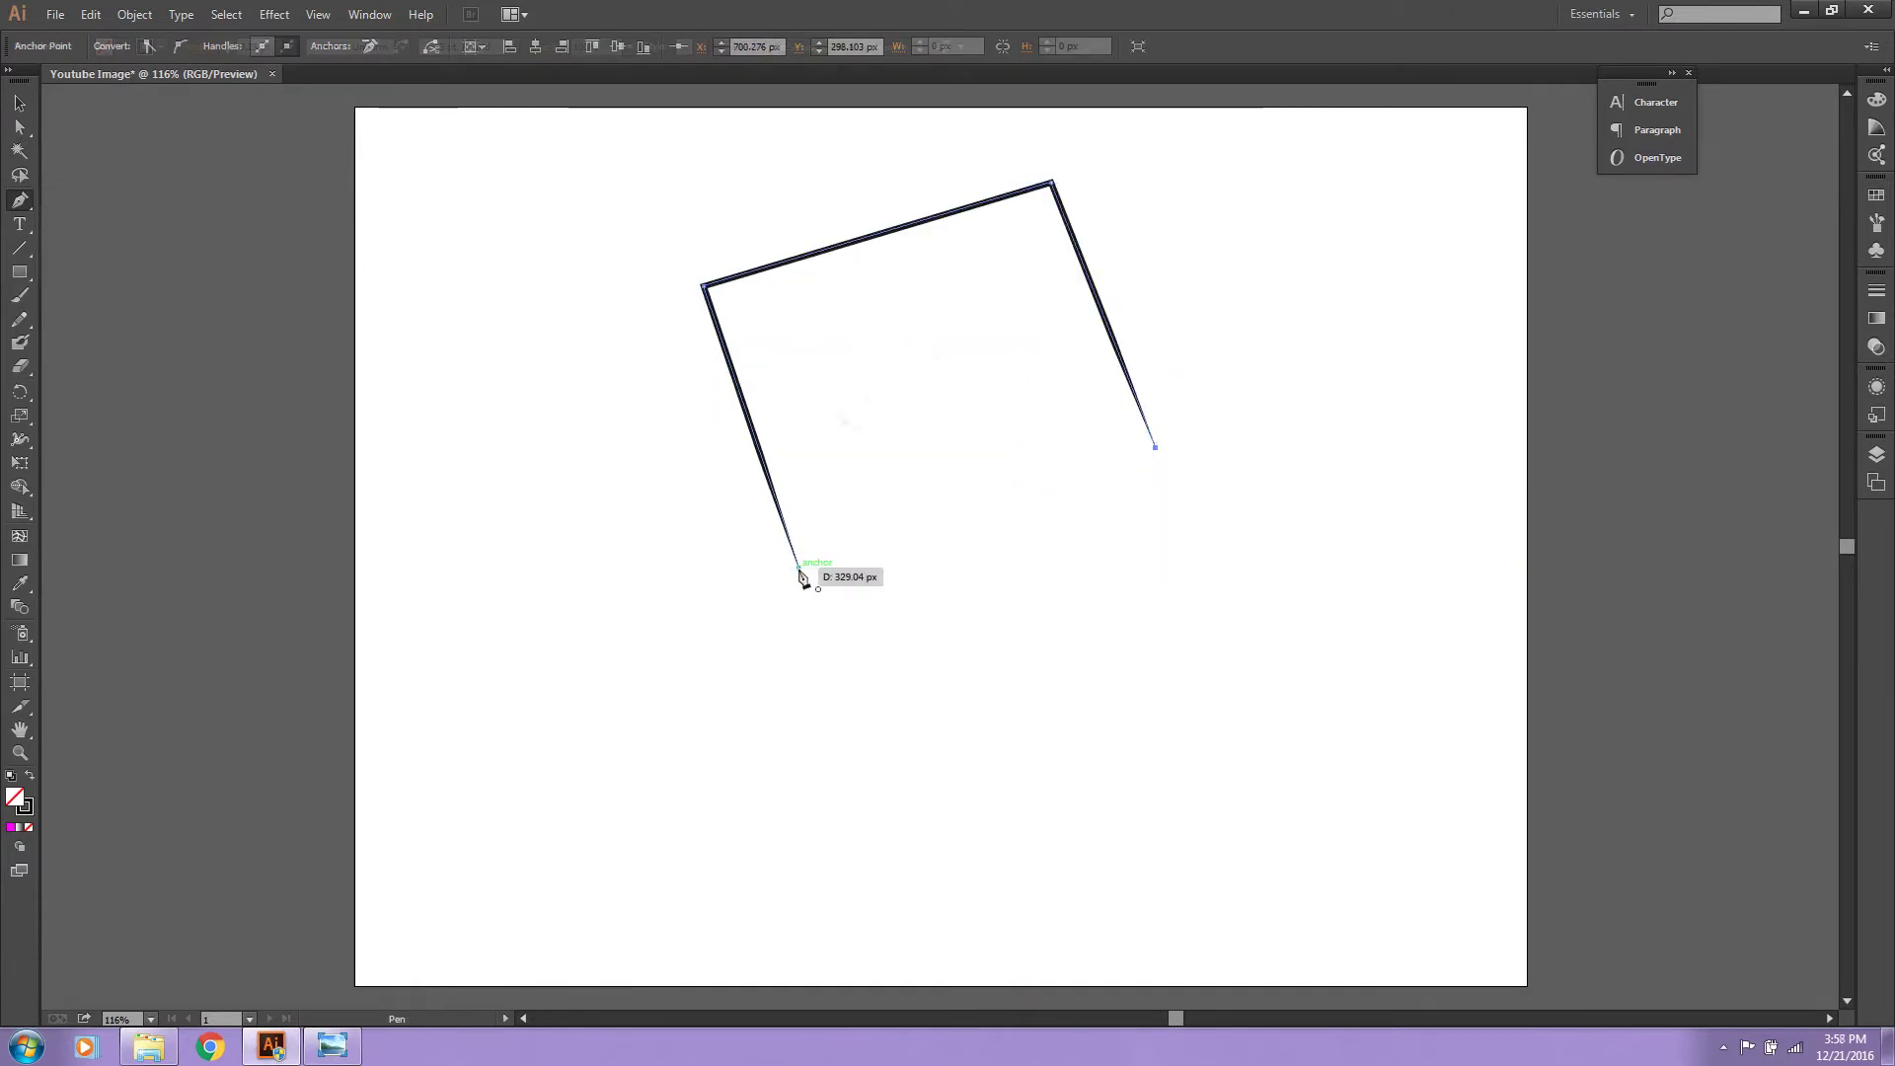
{"action": "left_click", "coordinate": [798, 565]}
{"action": "key", "text": "v"}
{"action": "left_click_drag", "start_coordinate": [1070, 496], "coordinate": [1054, 554]}
{"action": "key", "text": "p"}
Step: Draw the box head's side face joined to the front face's corners
{"action": "left_click", "coordinate": [1137, 510]}
{"action": "left_click", "coordinate": [1190, 387]}
{"action": "left_click", "coordinate": [1092, 215]}
{"action": "key", "text": "ctrl+z"}
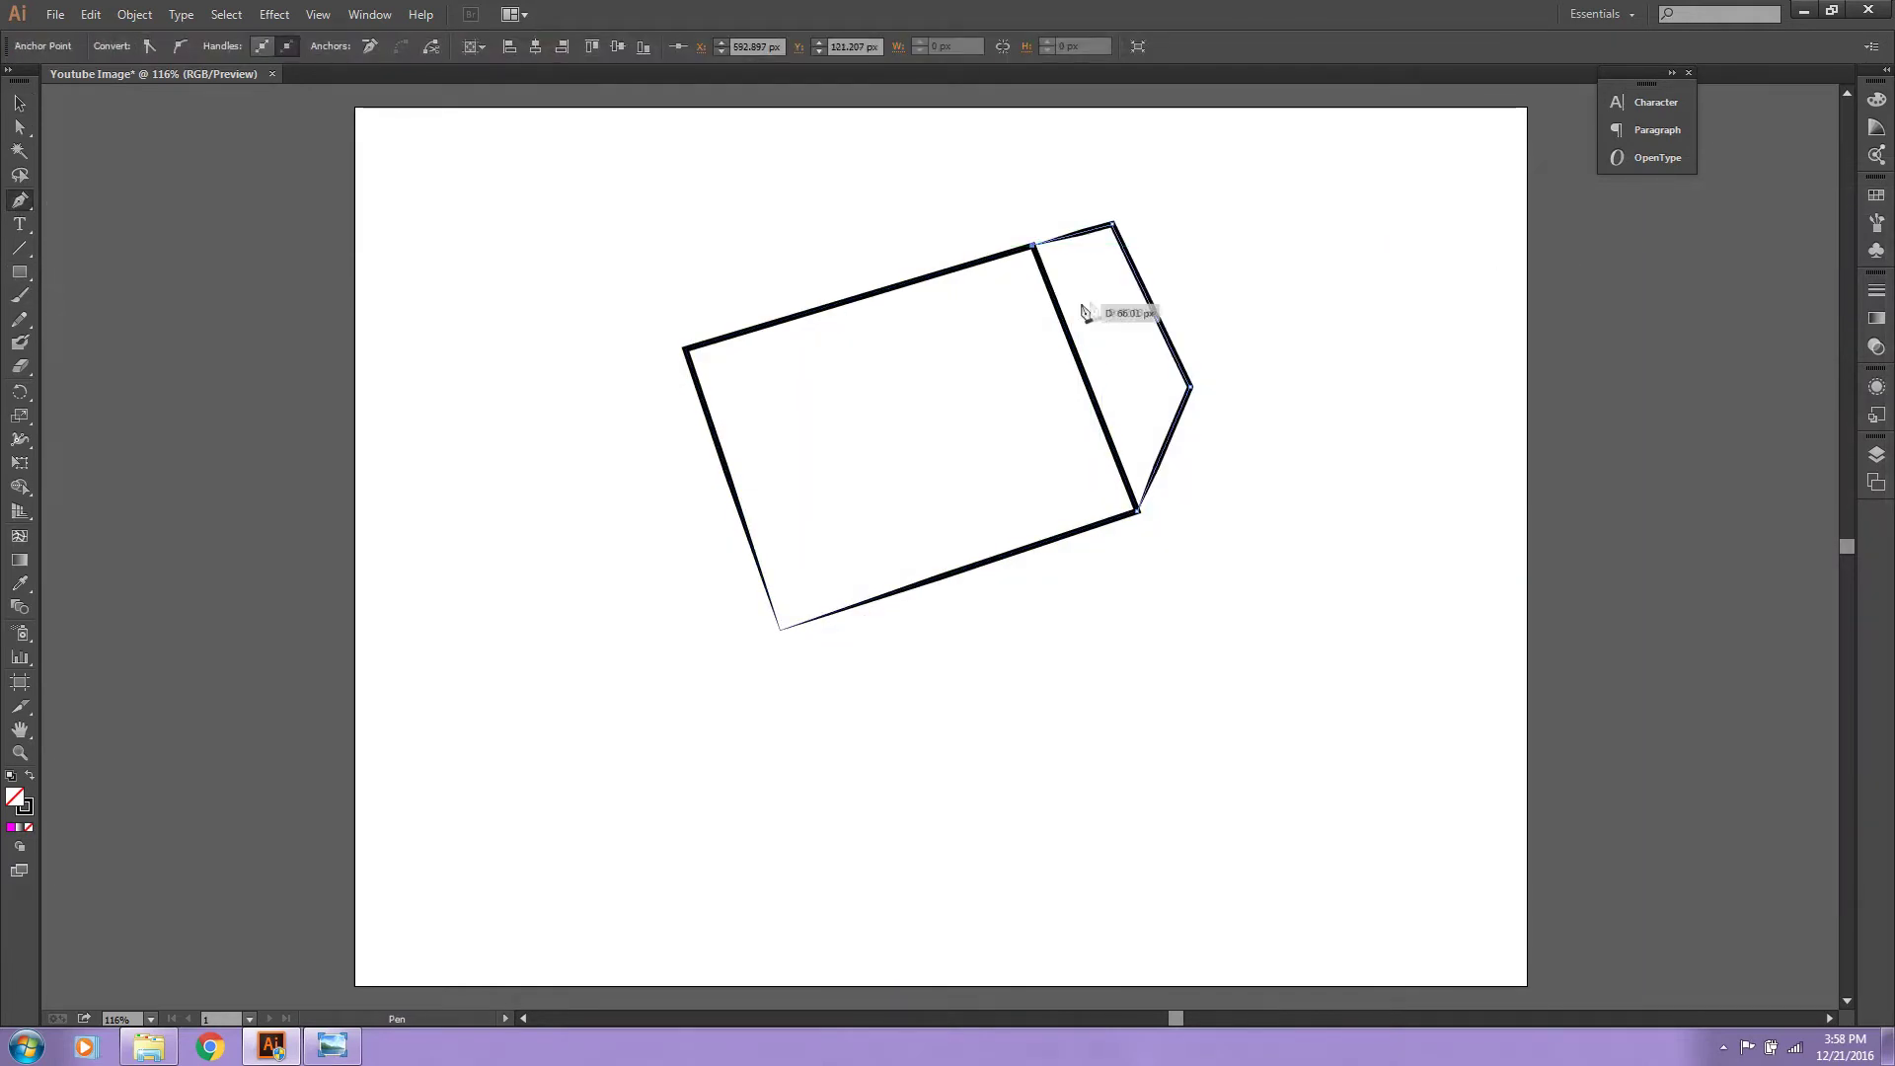
{"action": "left_click", "coordinate": [1132, 228]}
{"action": "left_click", "coordinate": [1033, 244]}
{"action": "key", "text": "v"}
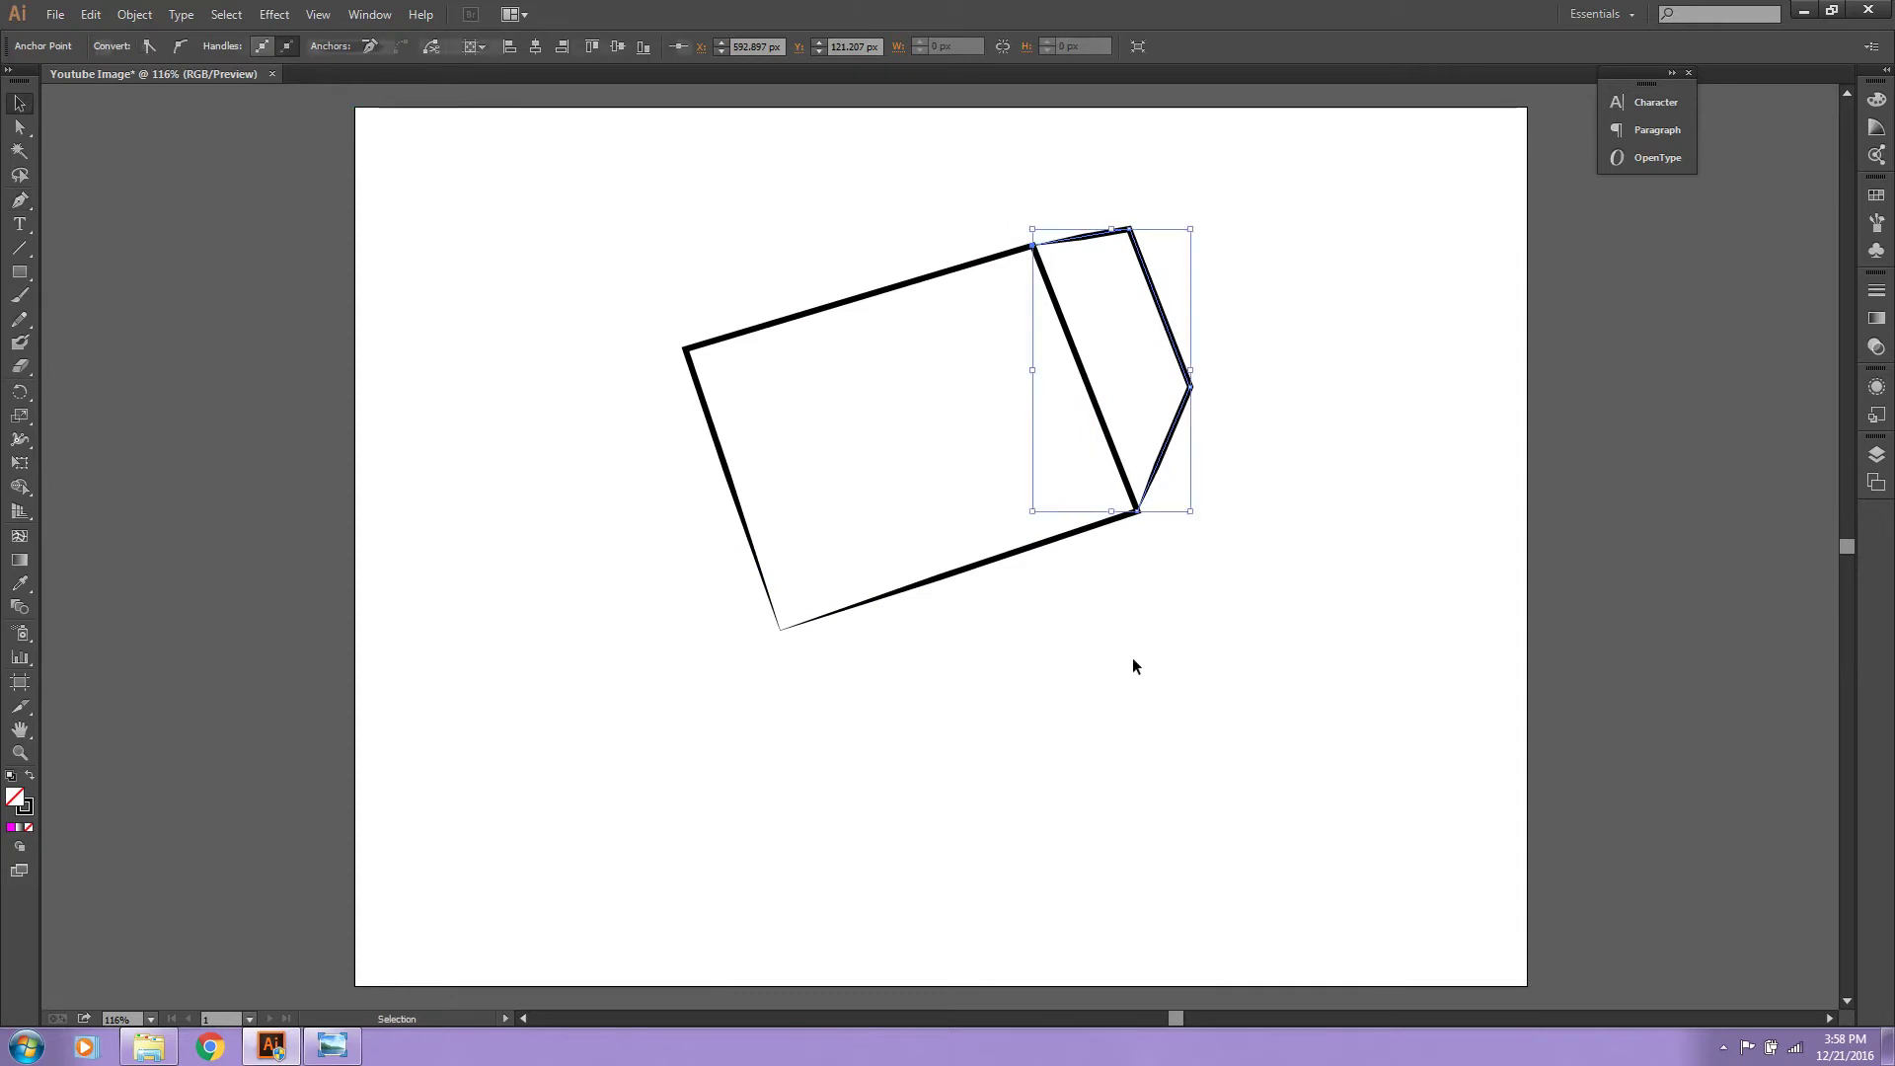
{"action": "left_click", "coordinate": [1135, 665]}
Step: Draw the box head's top face from the left corner to the top corner
{"action": "key", "text": "p"}
{"action": "left_click", "coordinate": [684, 348]}
{"action": "left_click", "coordinate": [832, 294]}
{"action": "left_click", "coordinate": [1034, 243]}
{"action": "key", "text": "v"}
{"action": "left_click", "coordinate": [515, 244]}
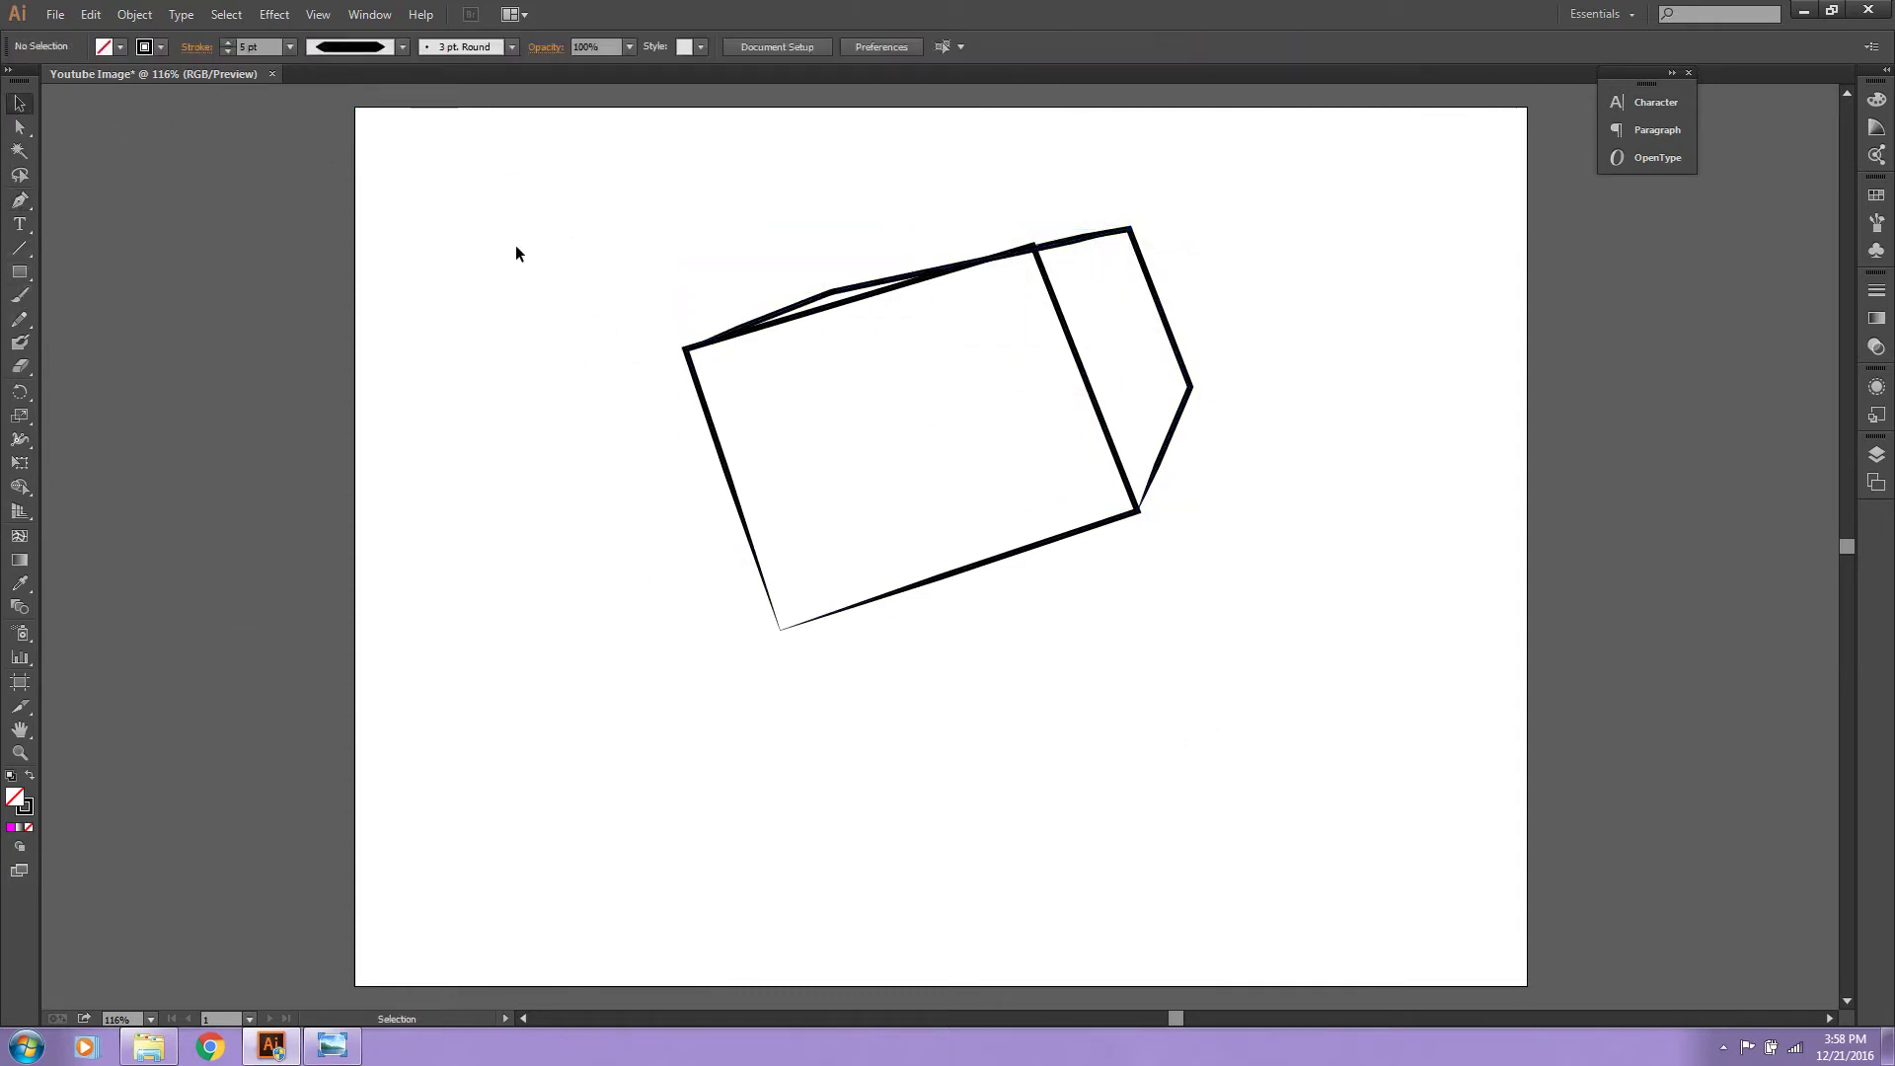
Step: Try a curved extension of the top edge, undo it, and deselect everything
{"action": "key", "text": "p"}
{"action": "left_click", "coordinate": [1033, 244]}
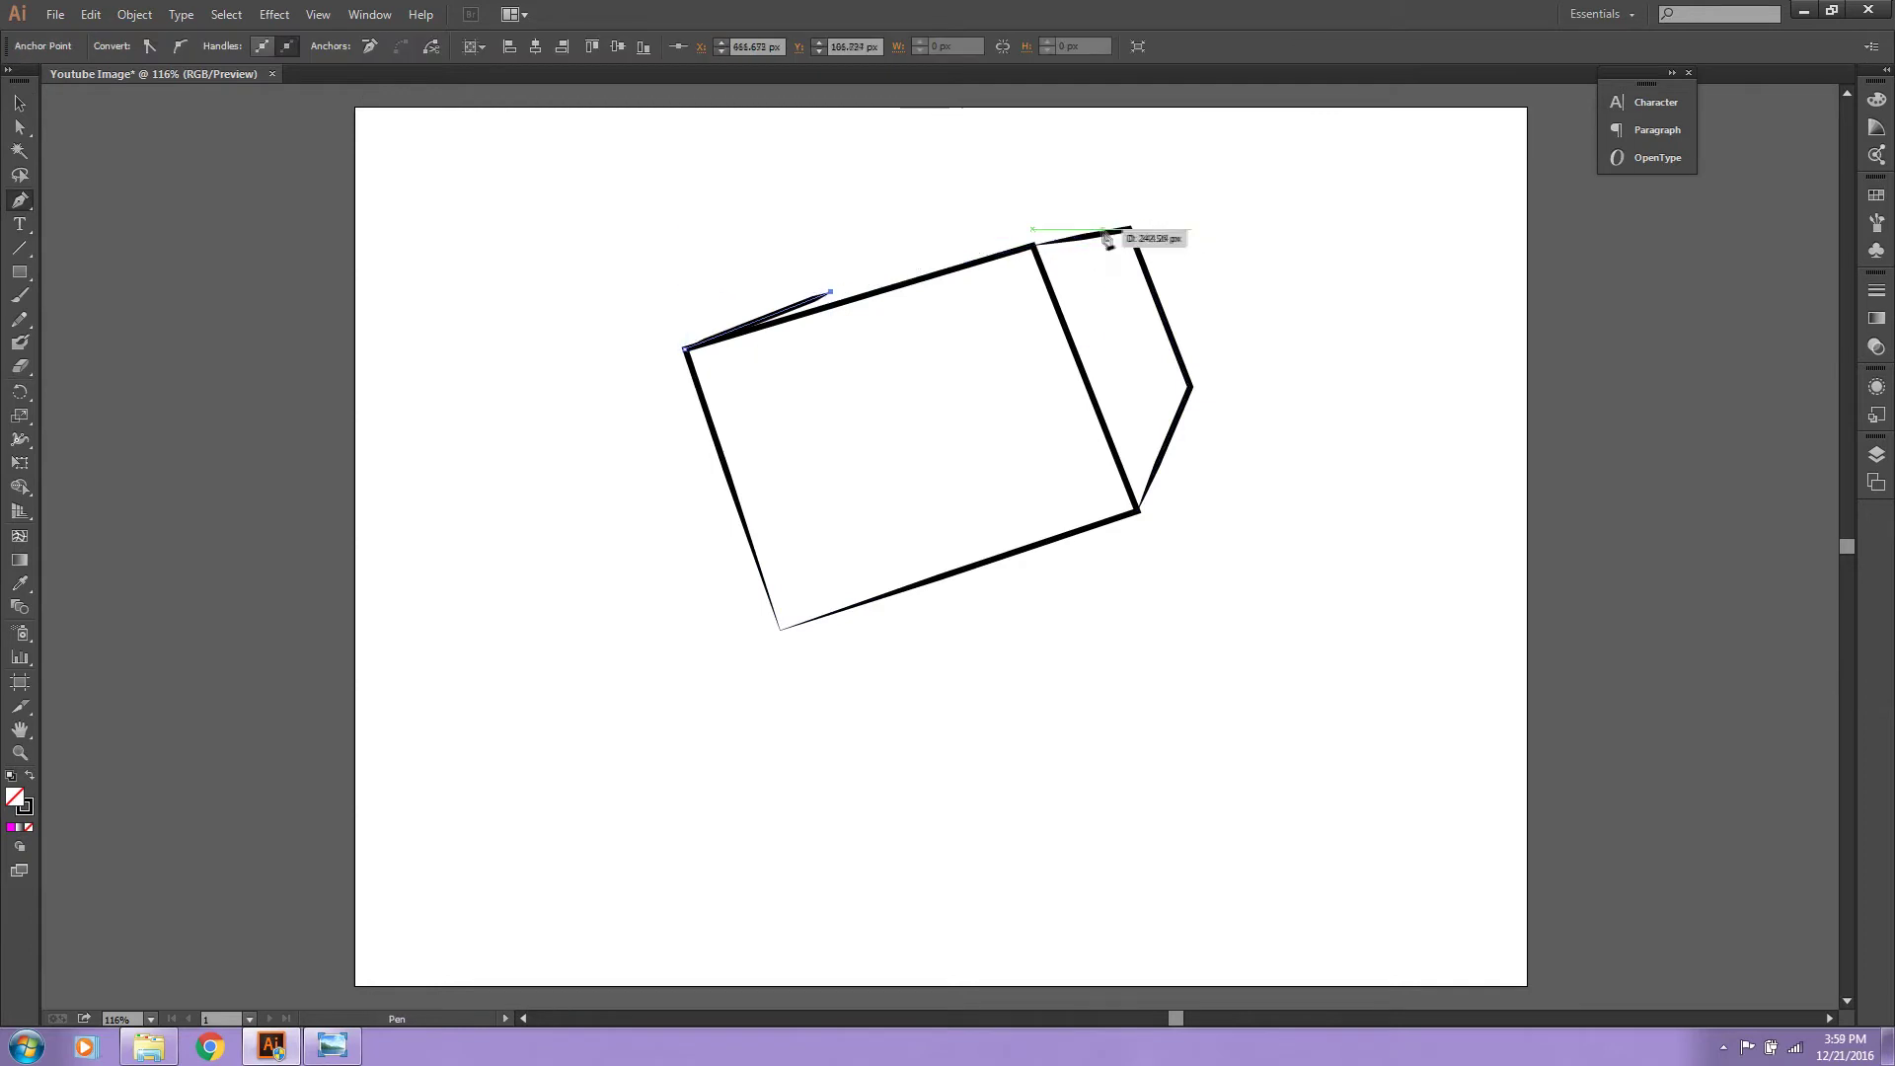
{"action": "left_click_drag", "start_coordinate": [1074, 244], "coordinate": [1094, 243]}
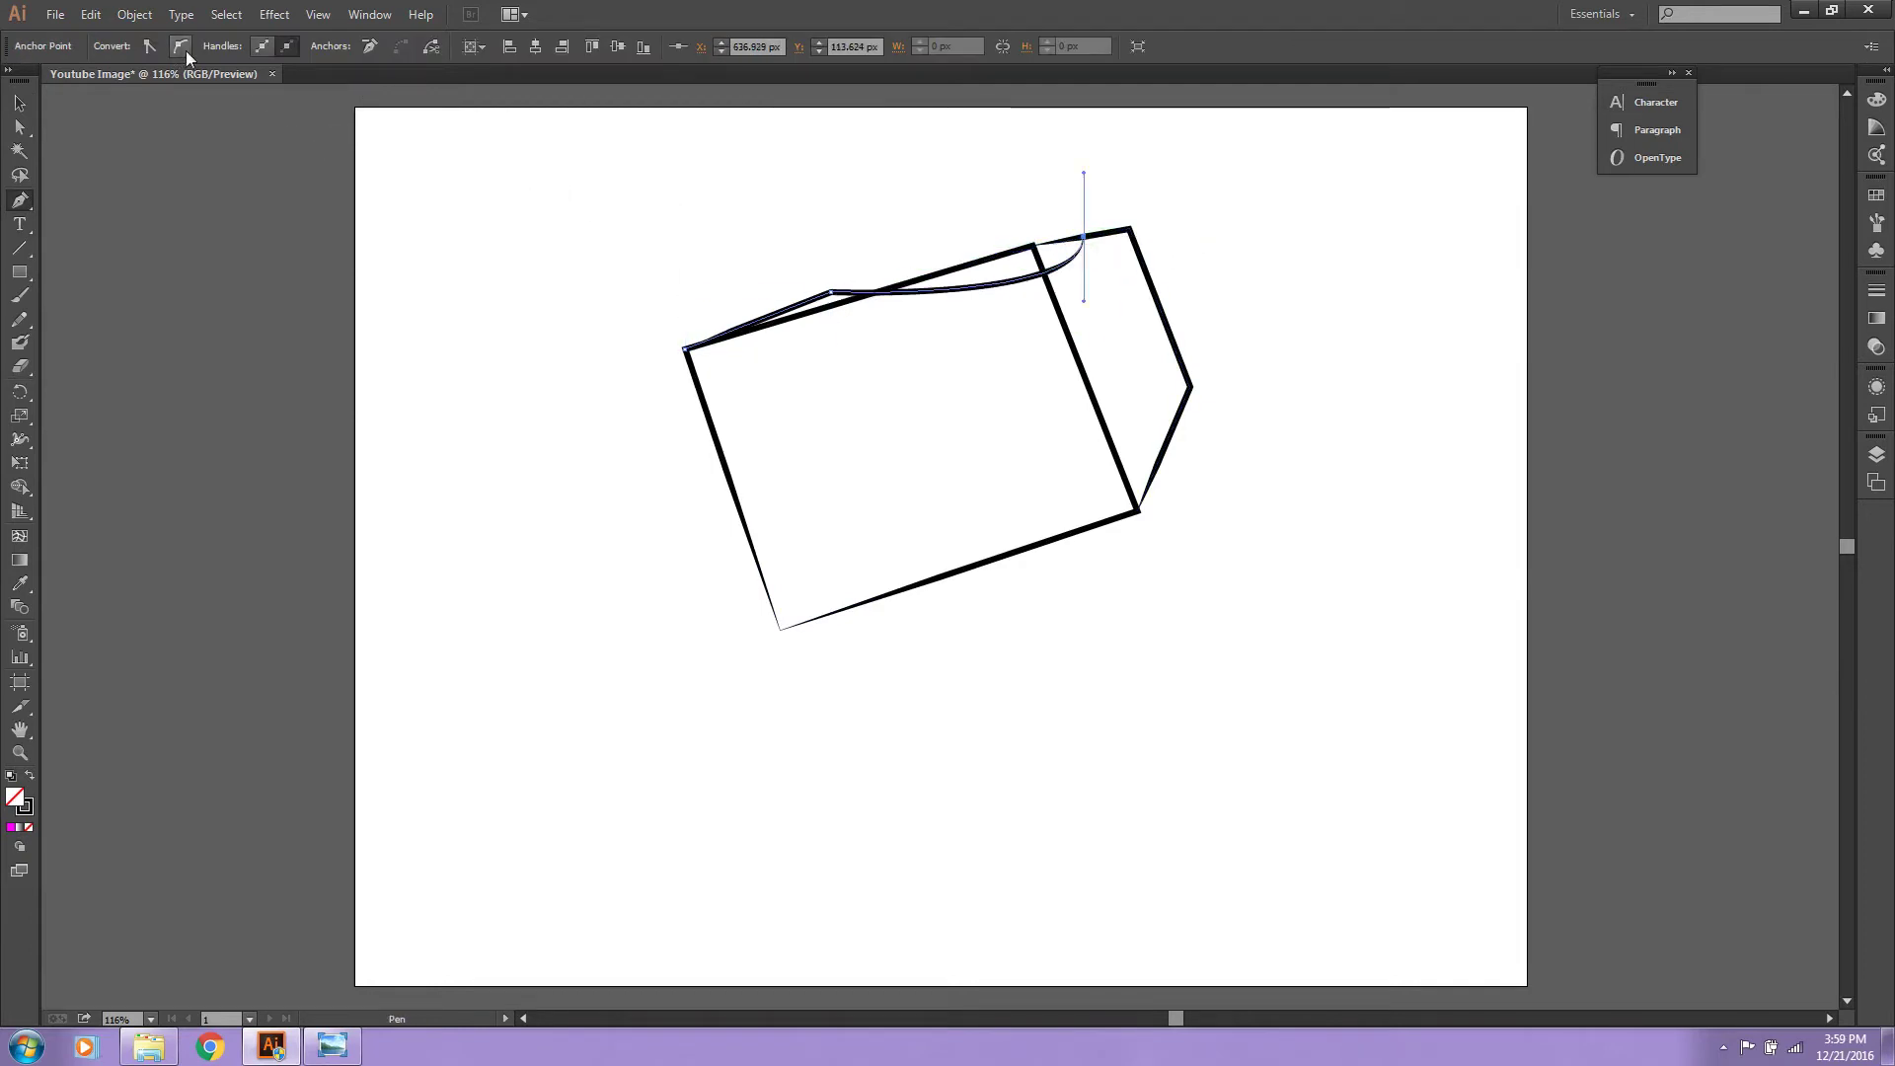
{"action": "key", "text": "v"}
{"action": "key", "text": "ctrl+z"}
{"action": "key", "text": "ctrl+z"}
{"action": "key", "text": "ctrl+z"}
{"action": "left_click", "coordinate": [681, 347]}
{"action": "left_click", "coordinate": [227, 14]}
{"action": "left_click", "coordinate": [255, 72]}
{"action": "key", "text": "z"}
{"action": "left_click", "coordinate": [1014, 547], "text": "alt"}
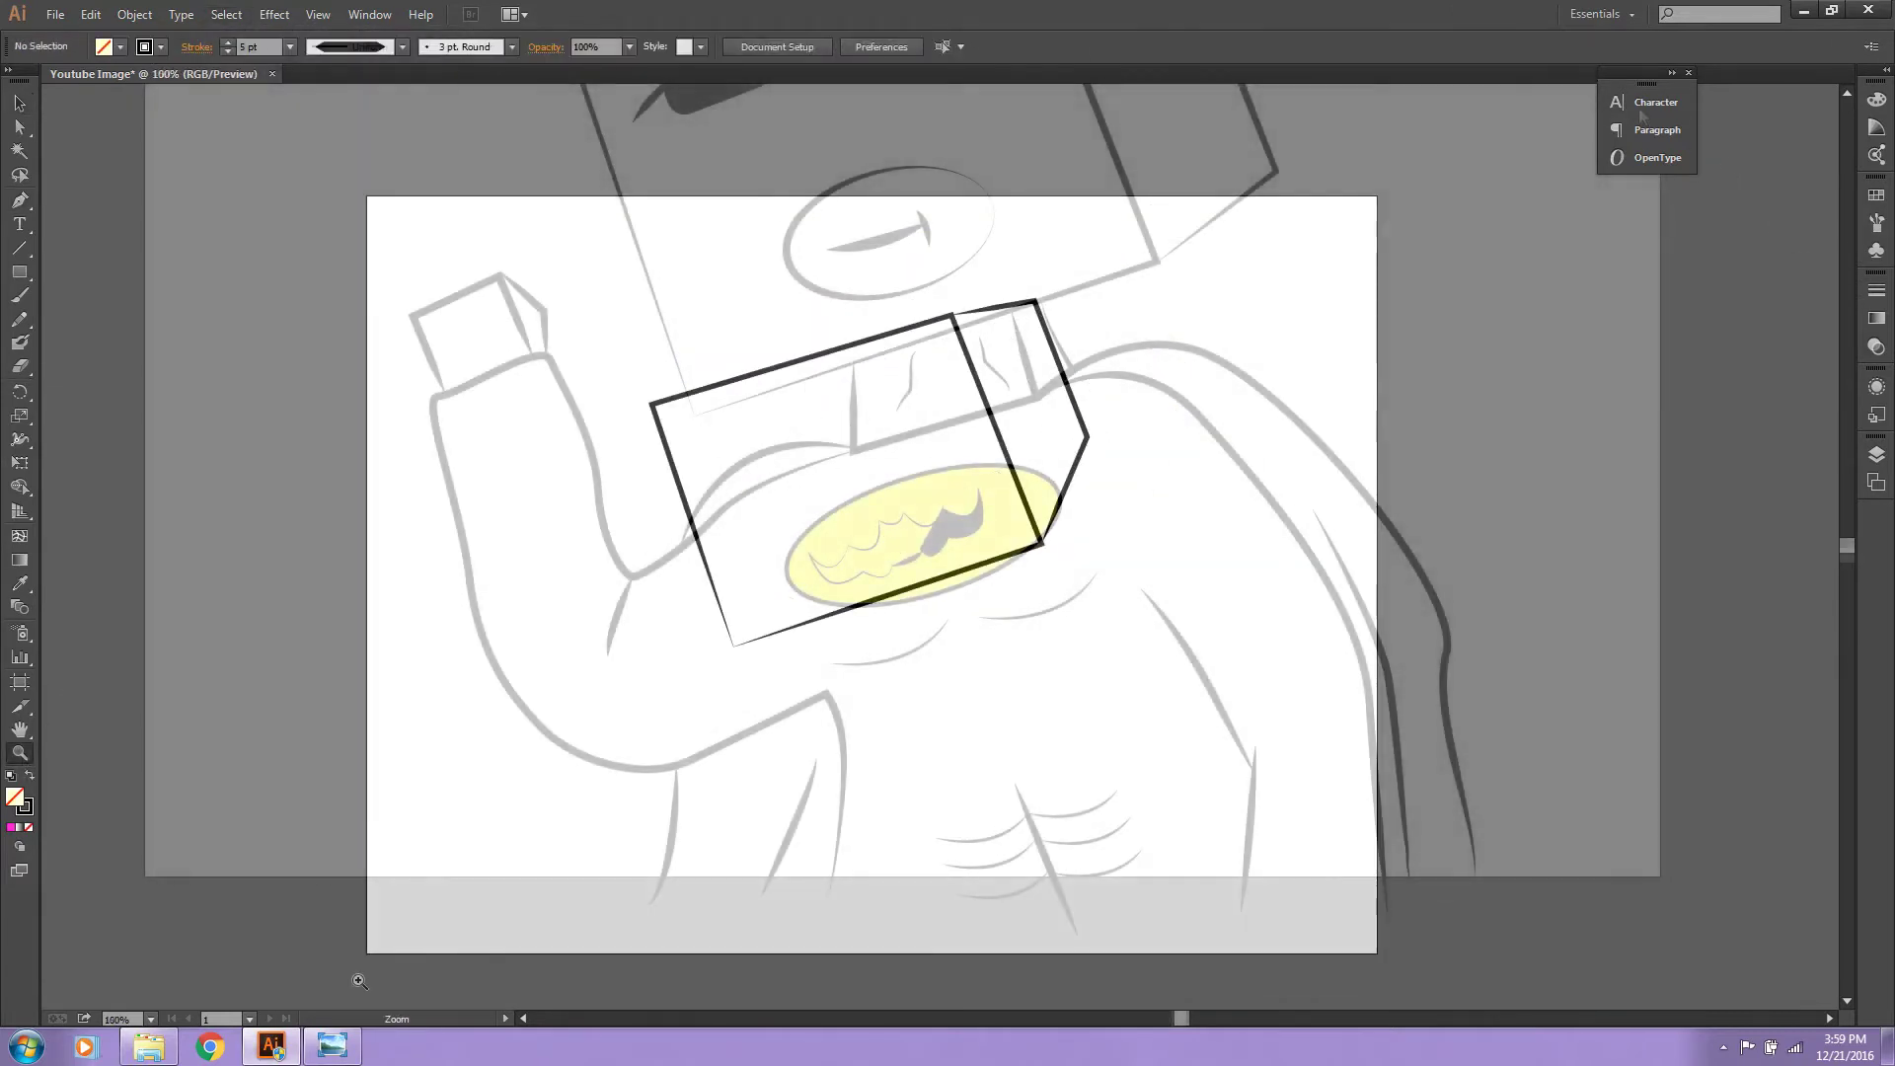
{"action": "mouse_move", "coordinate": [271, 1046]}
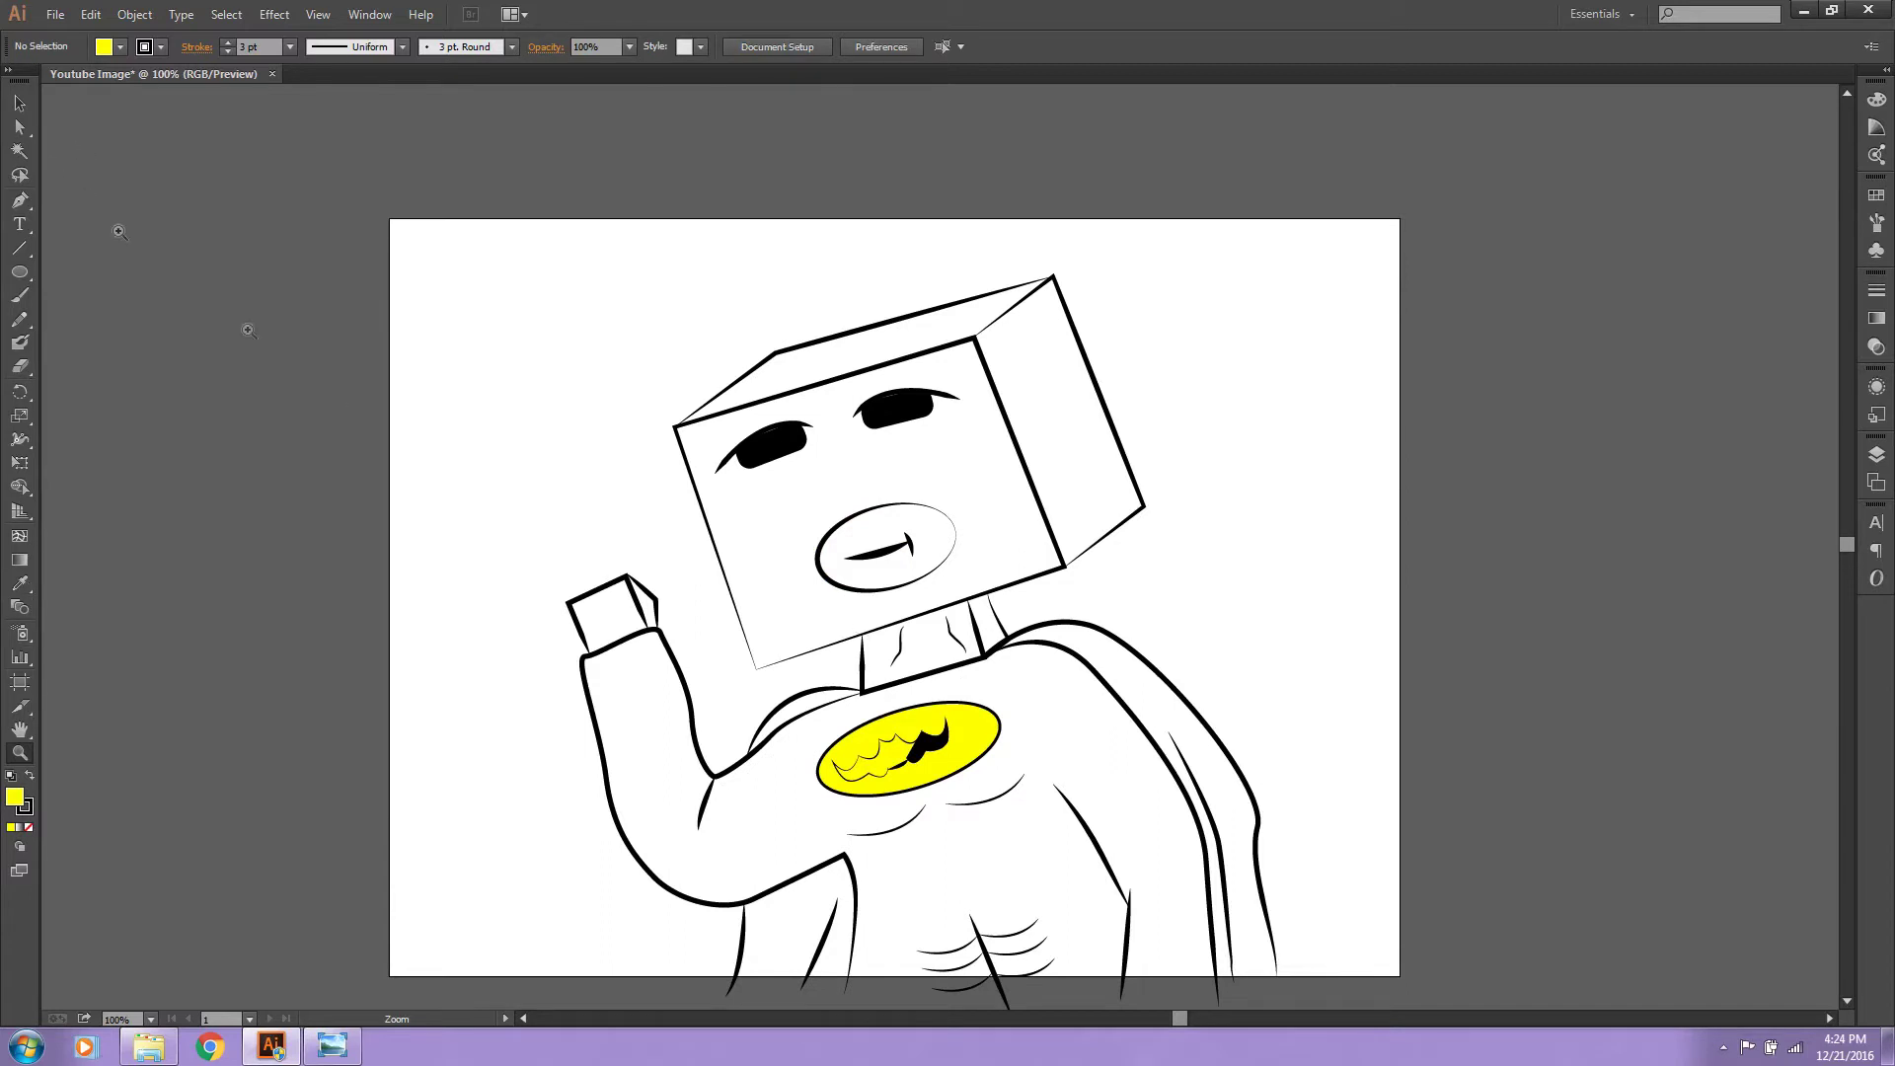
{"action": "left_click", "coordinate": [18, 104]}
{"action": "key", "text": "e"}
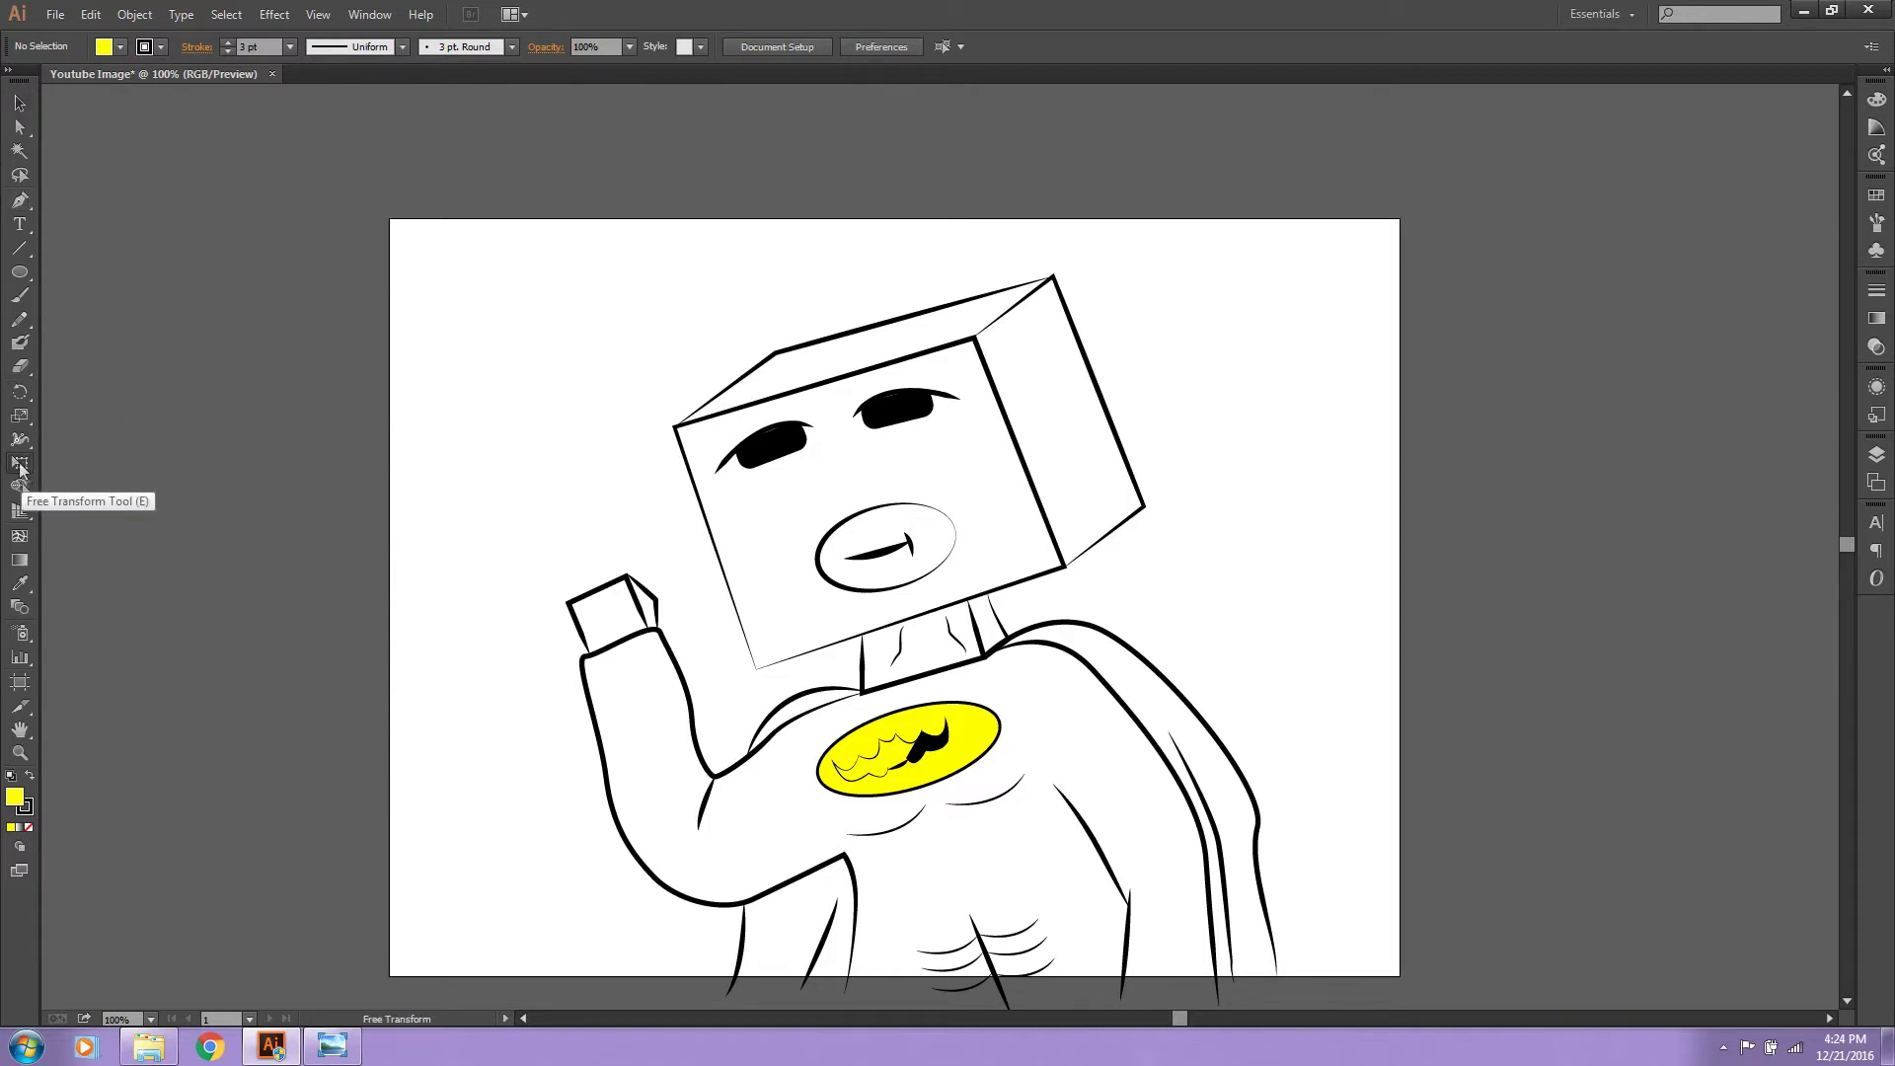
{"action": "left_click", "coordinate": [23, 106]}
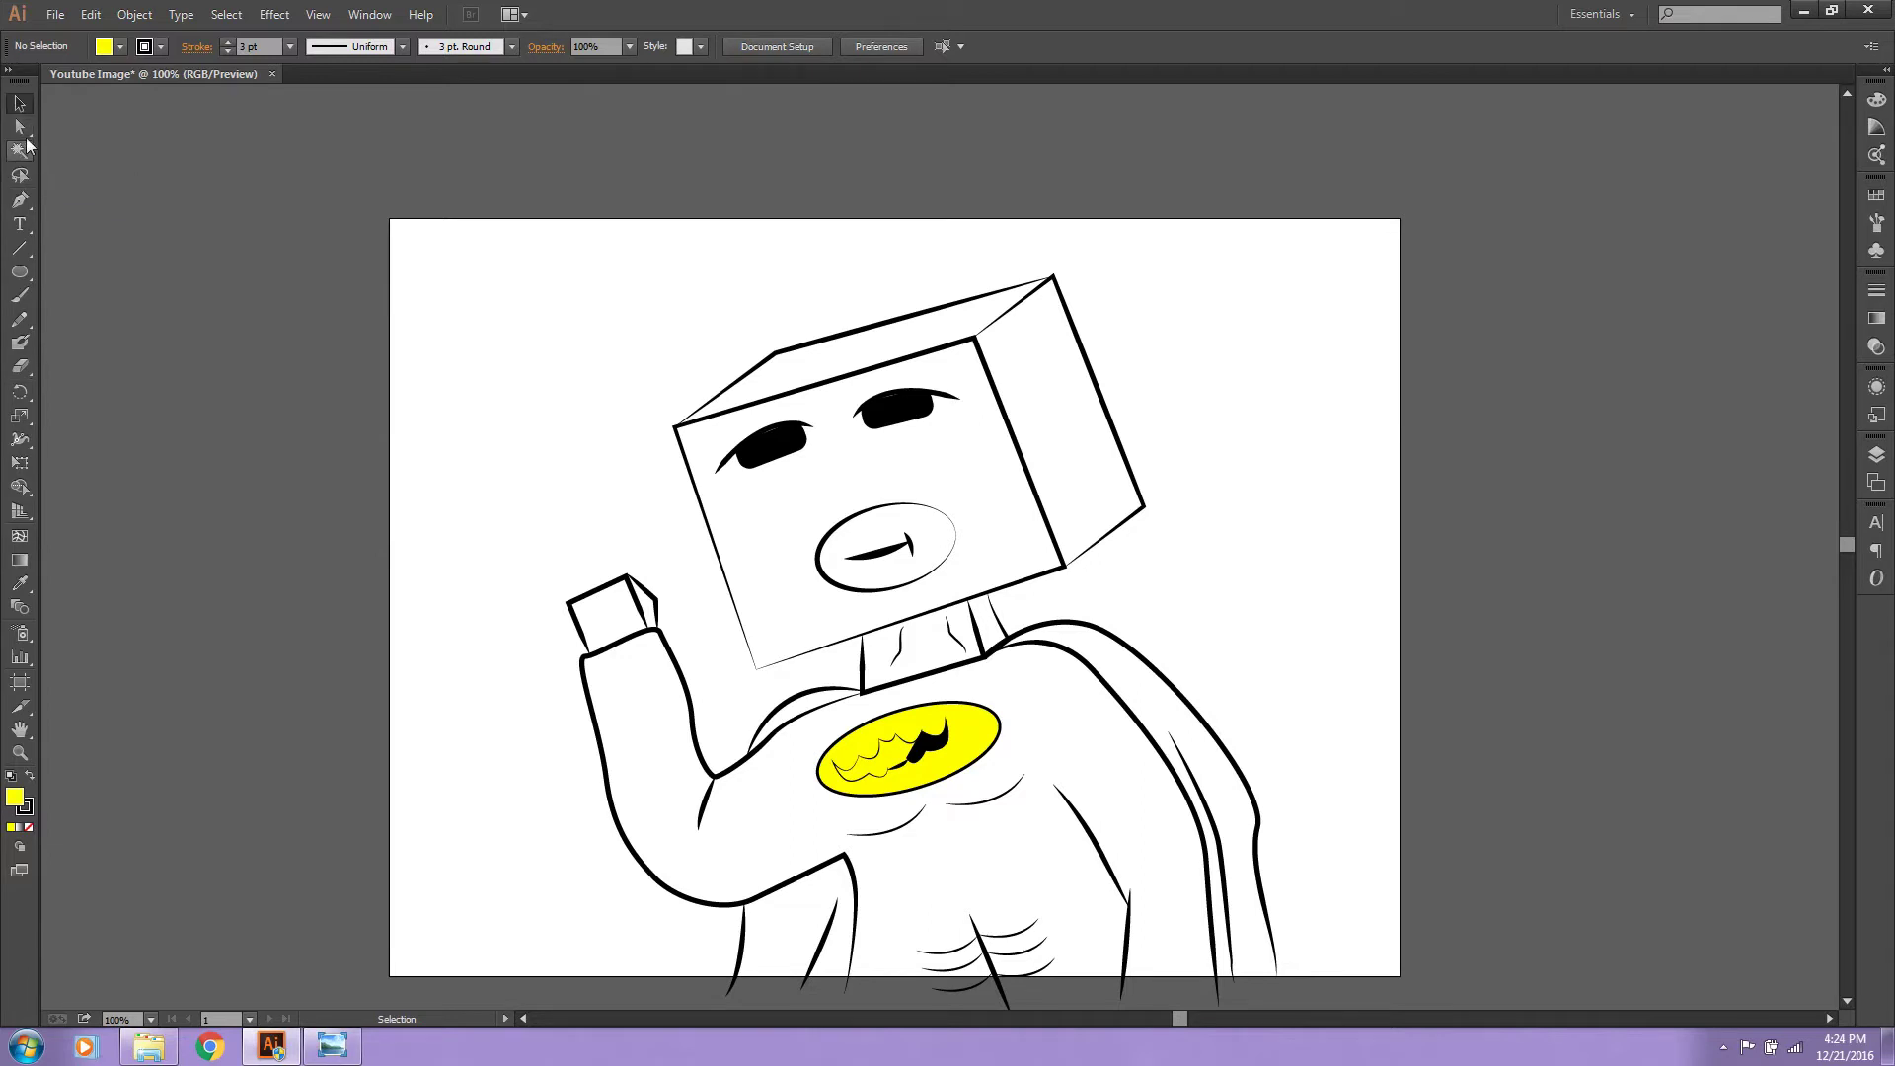
{"action": "left_click", "coordinate": [21, 129]}
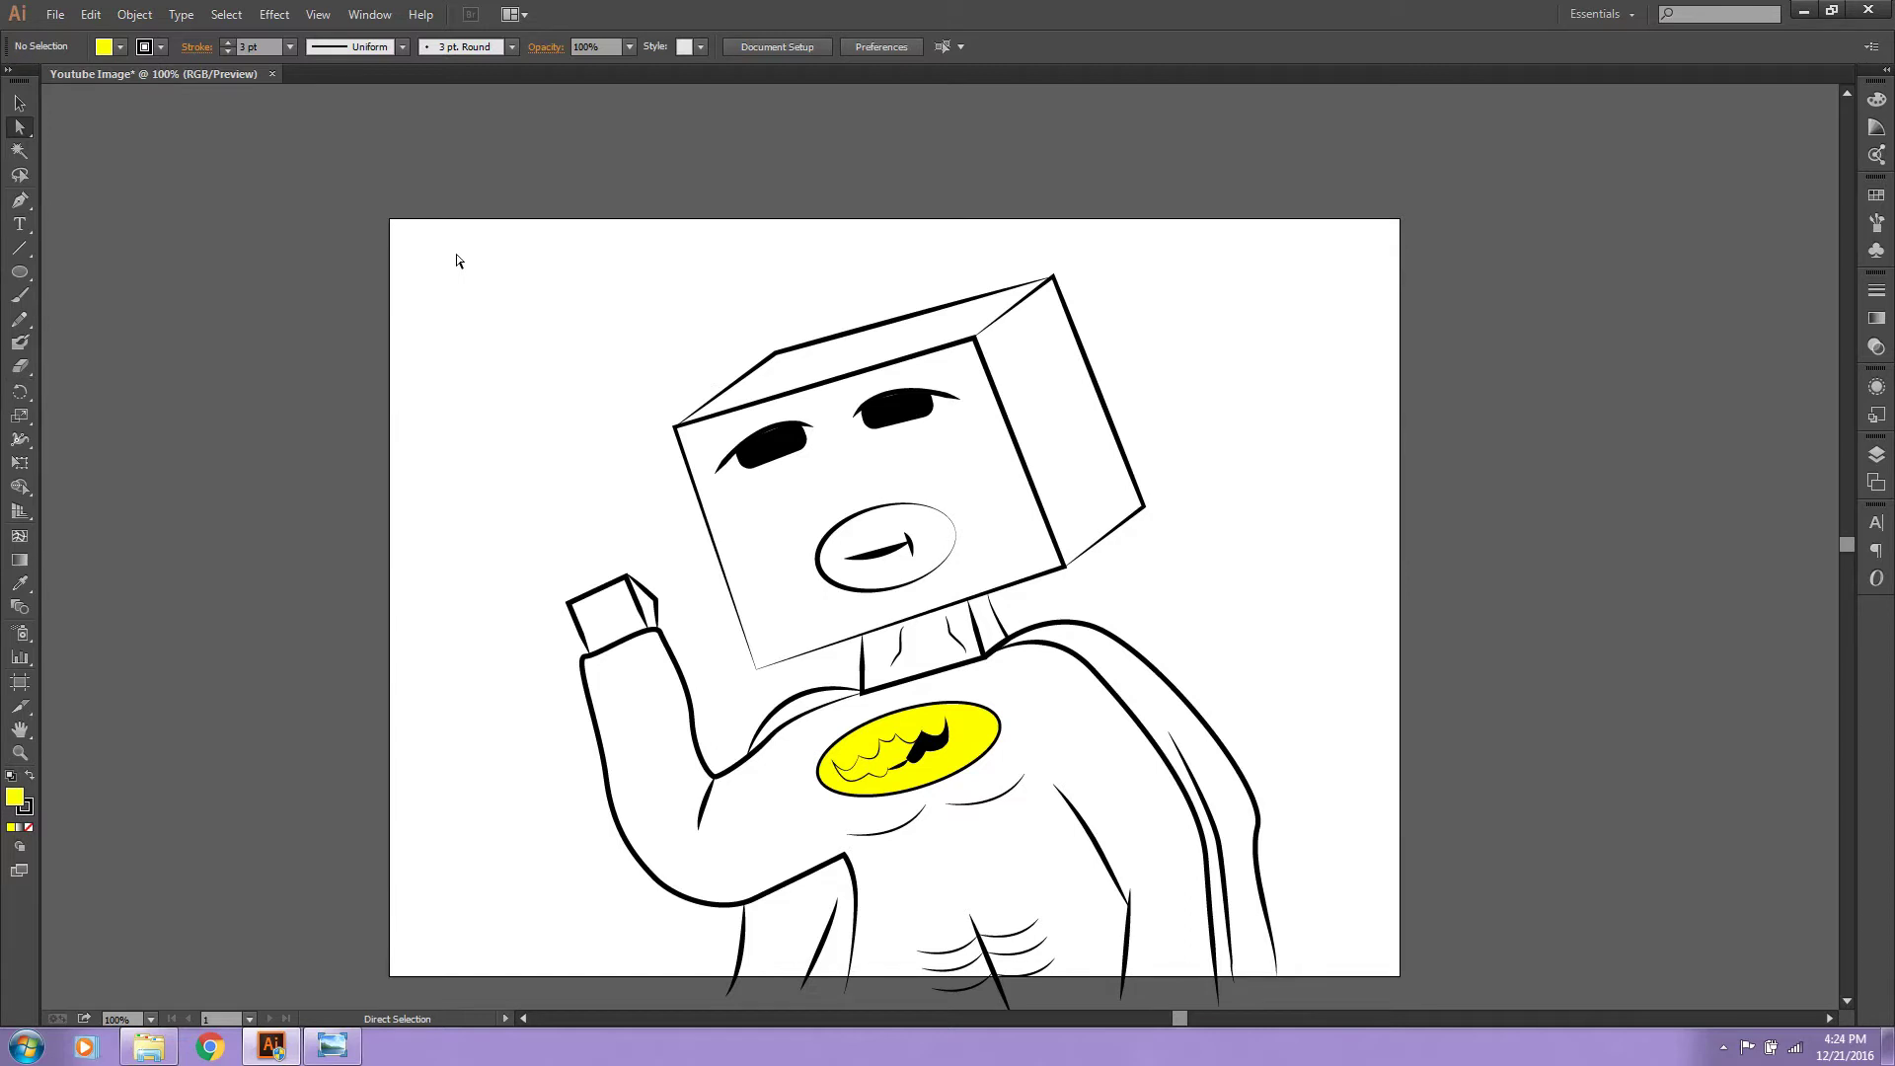
{"action": "left_click_drag", "start_coordinate": [456, 254], "coordinate": [1372, 1011]}
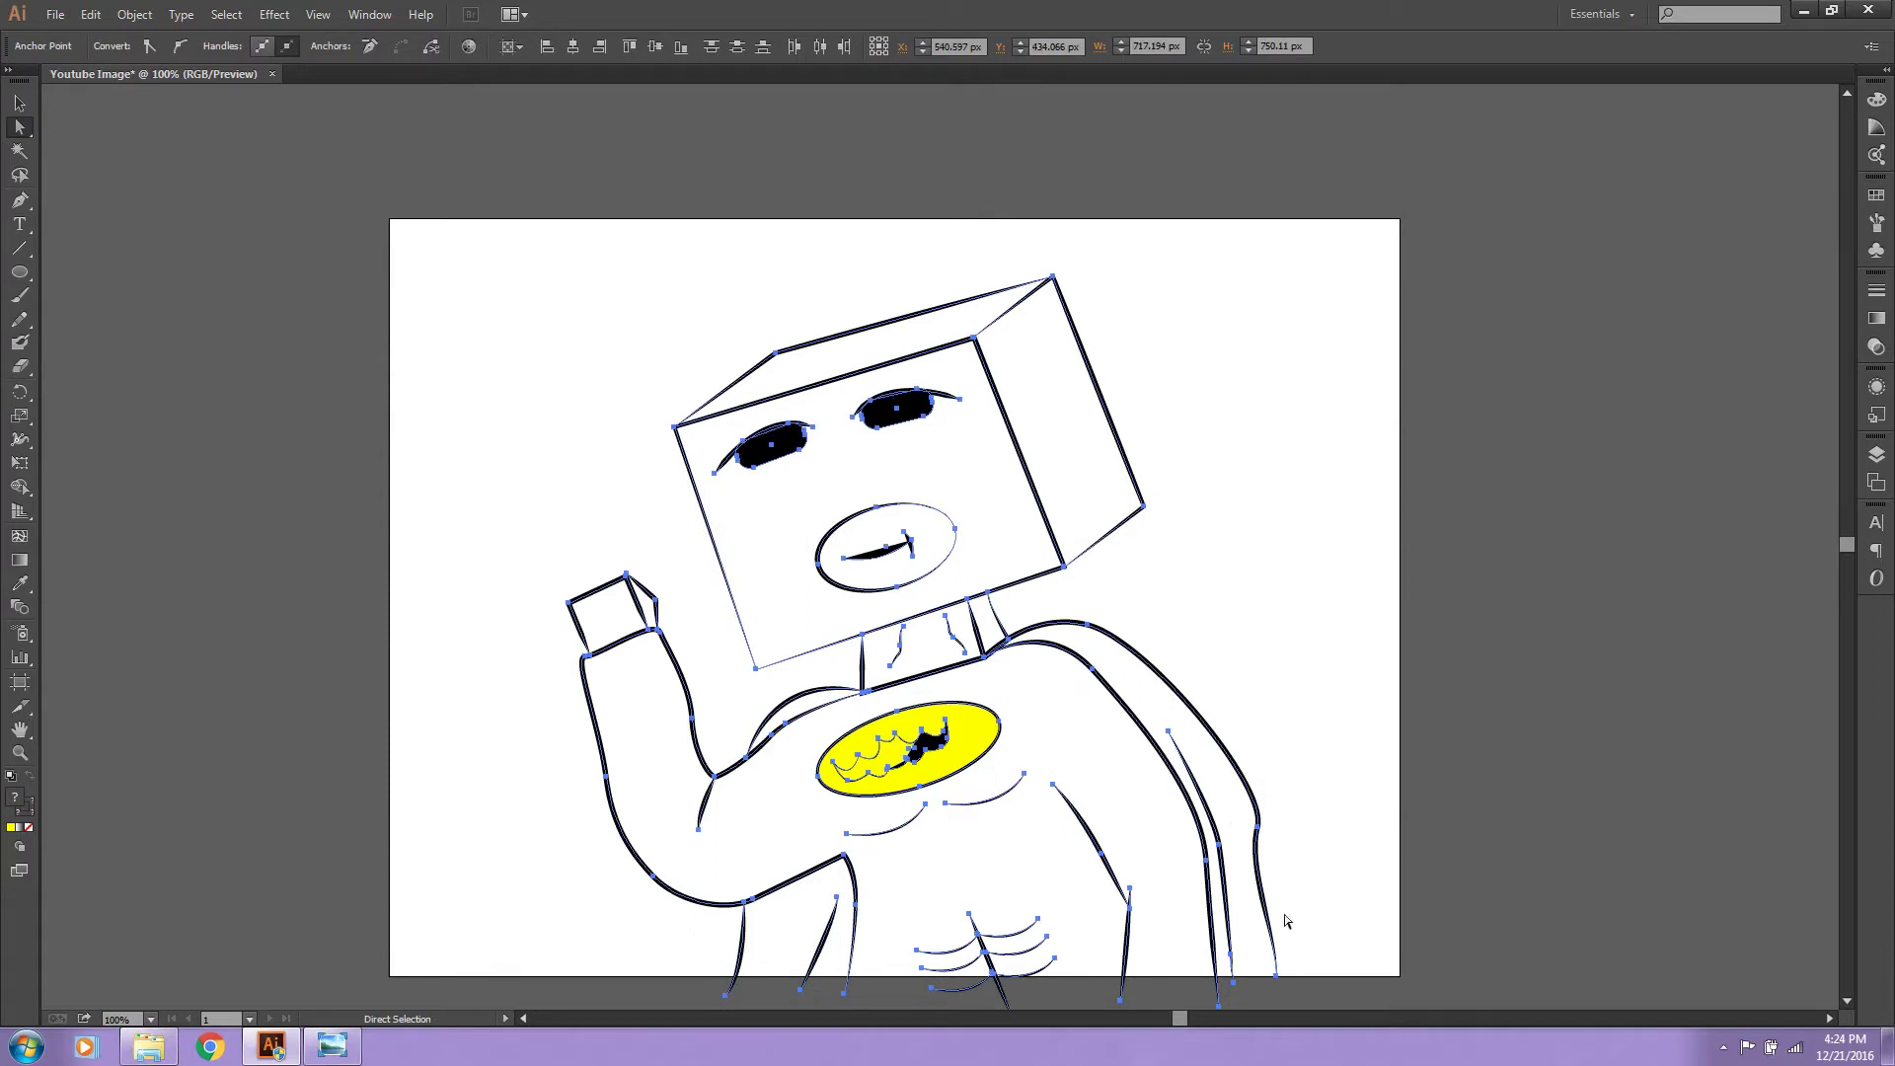
{"action": "left_click", "coordinate": [226, 14]}
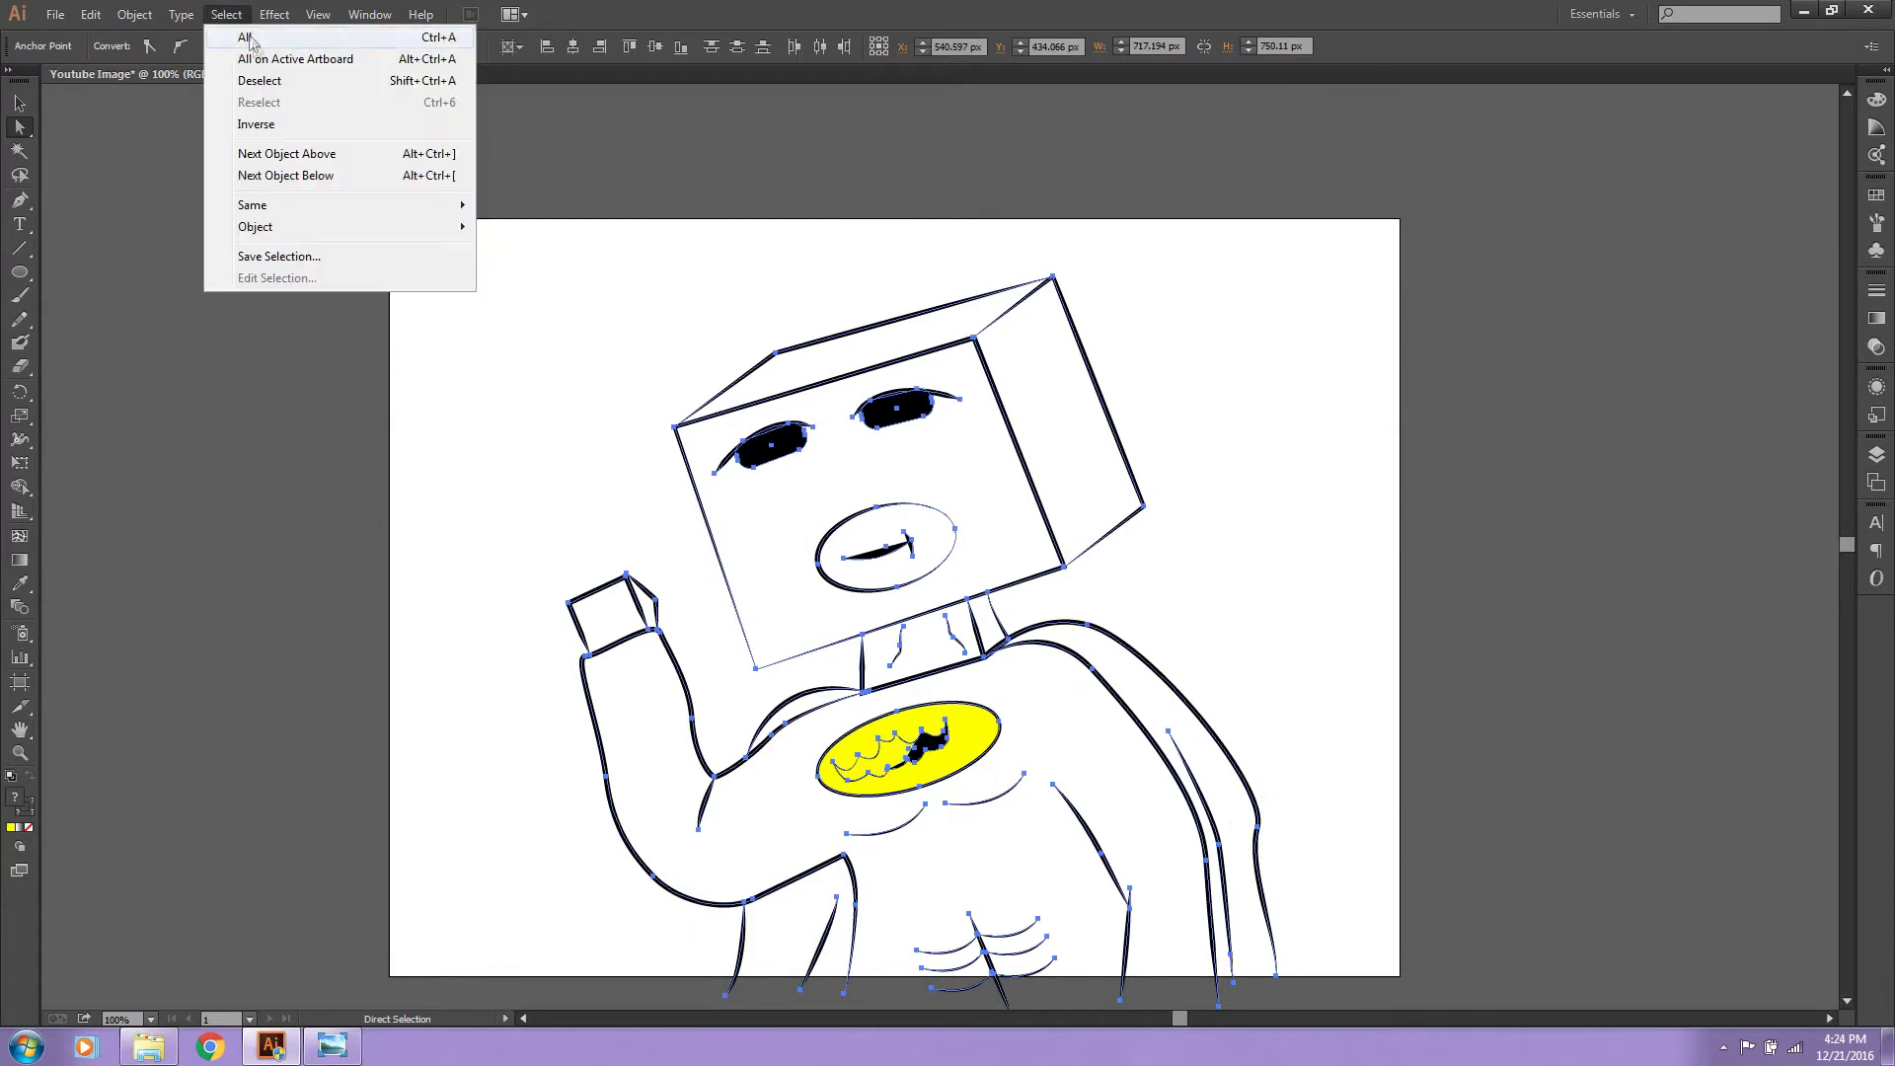
{"action": "left_click", "coordinate": [260, 81]}
{"action": "left_click", "coordinate": [20, 754]}
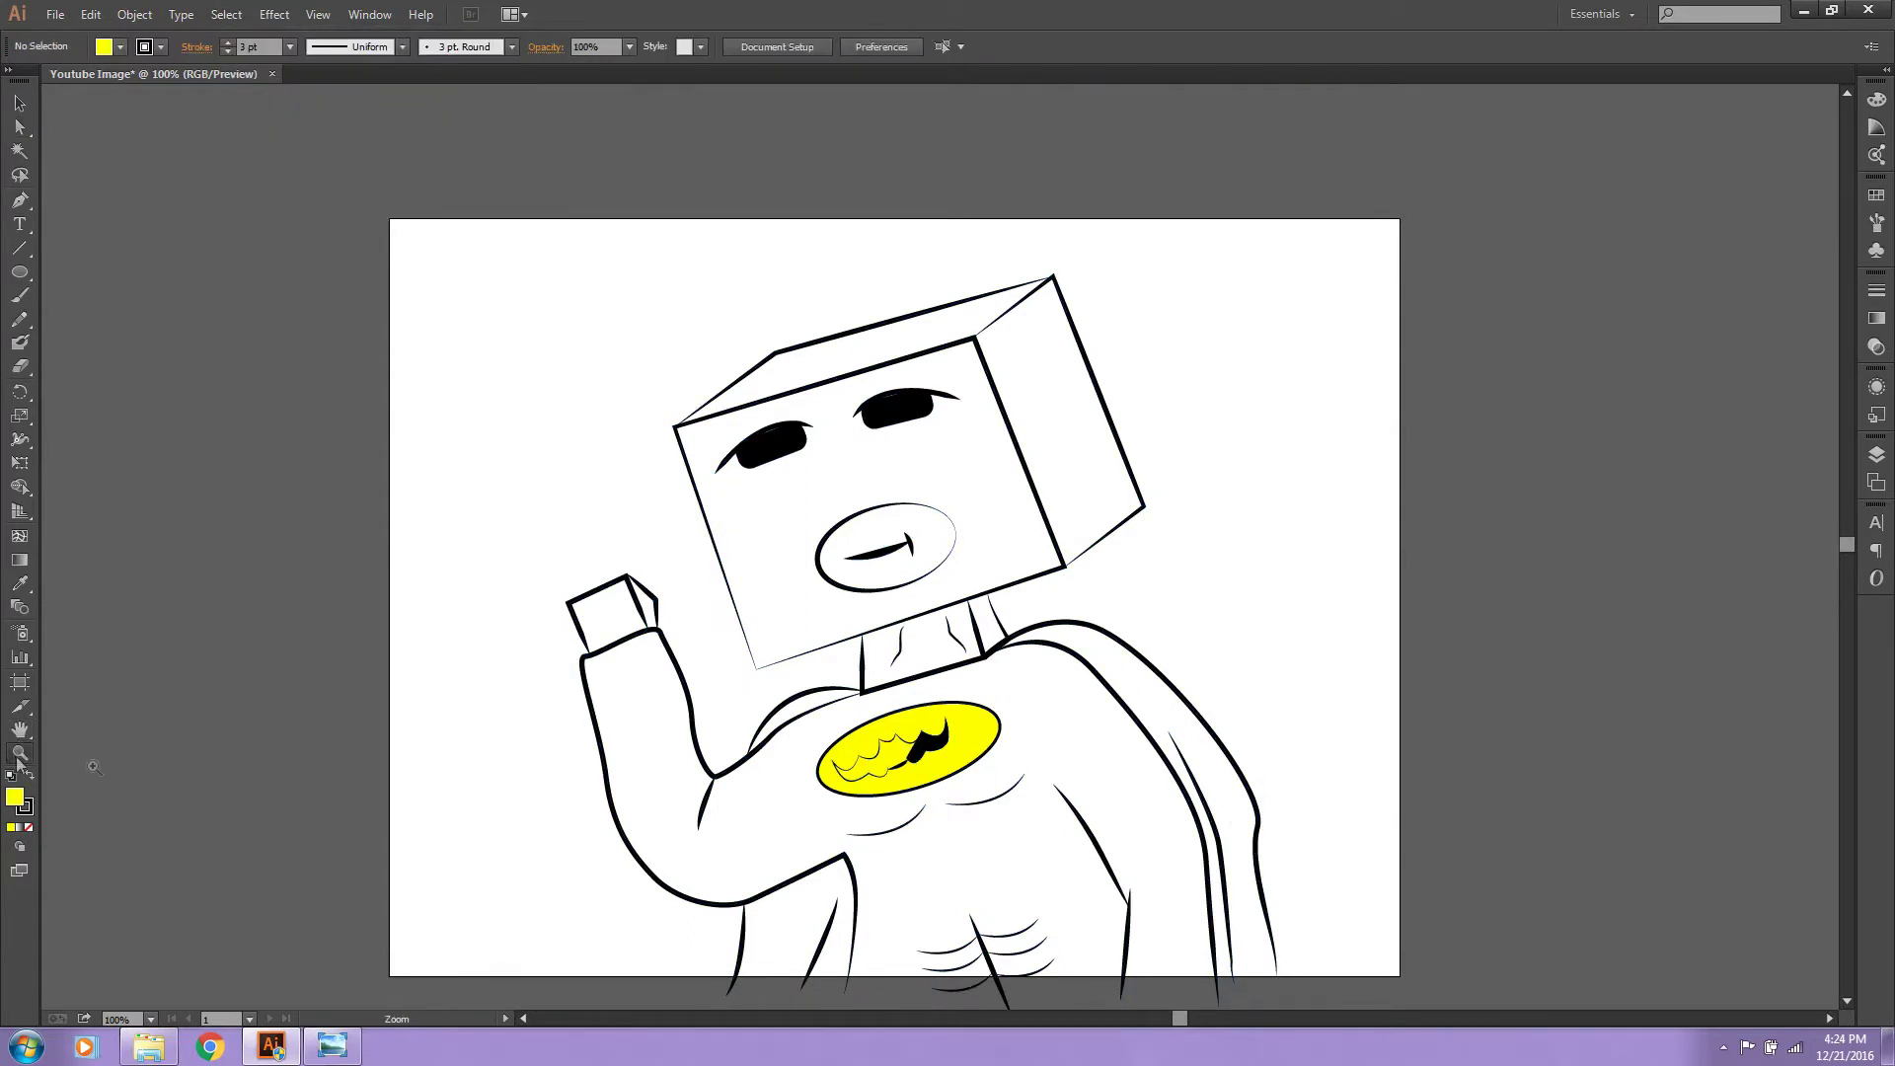
{"action": "left_click", "coordinate": [975, 969]}
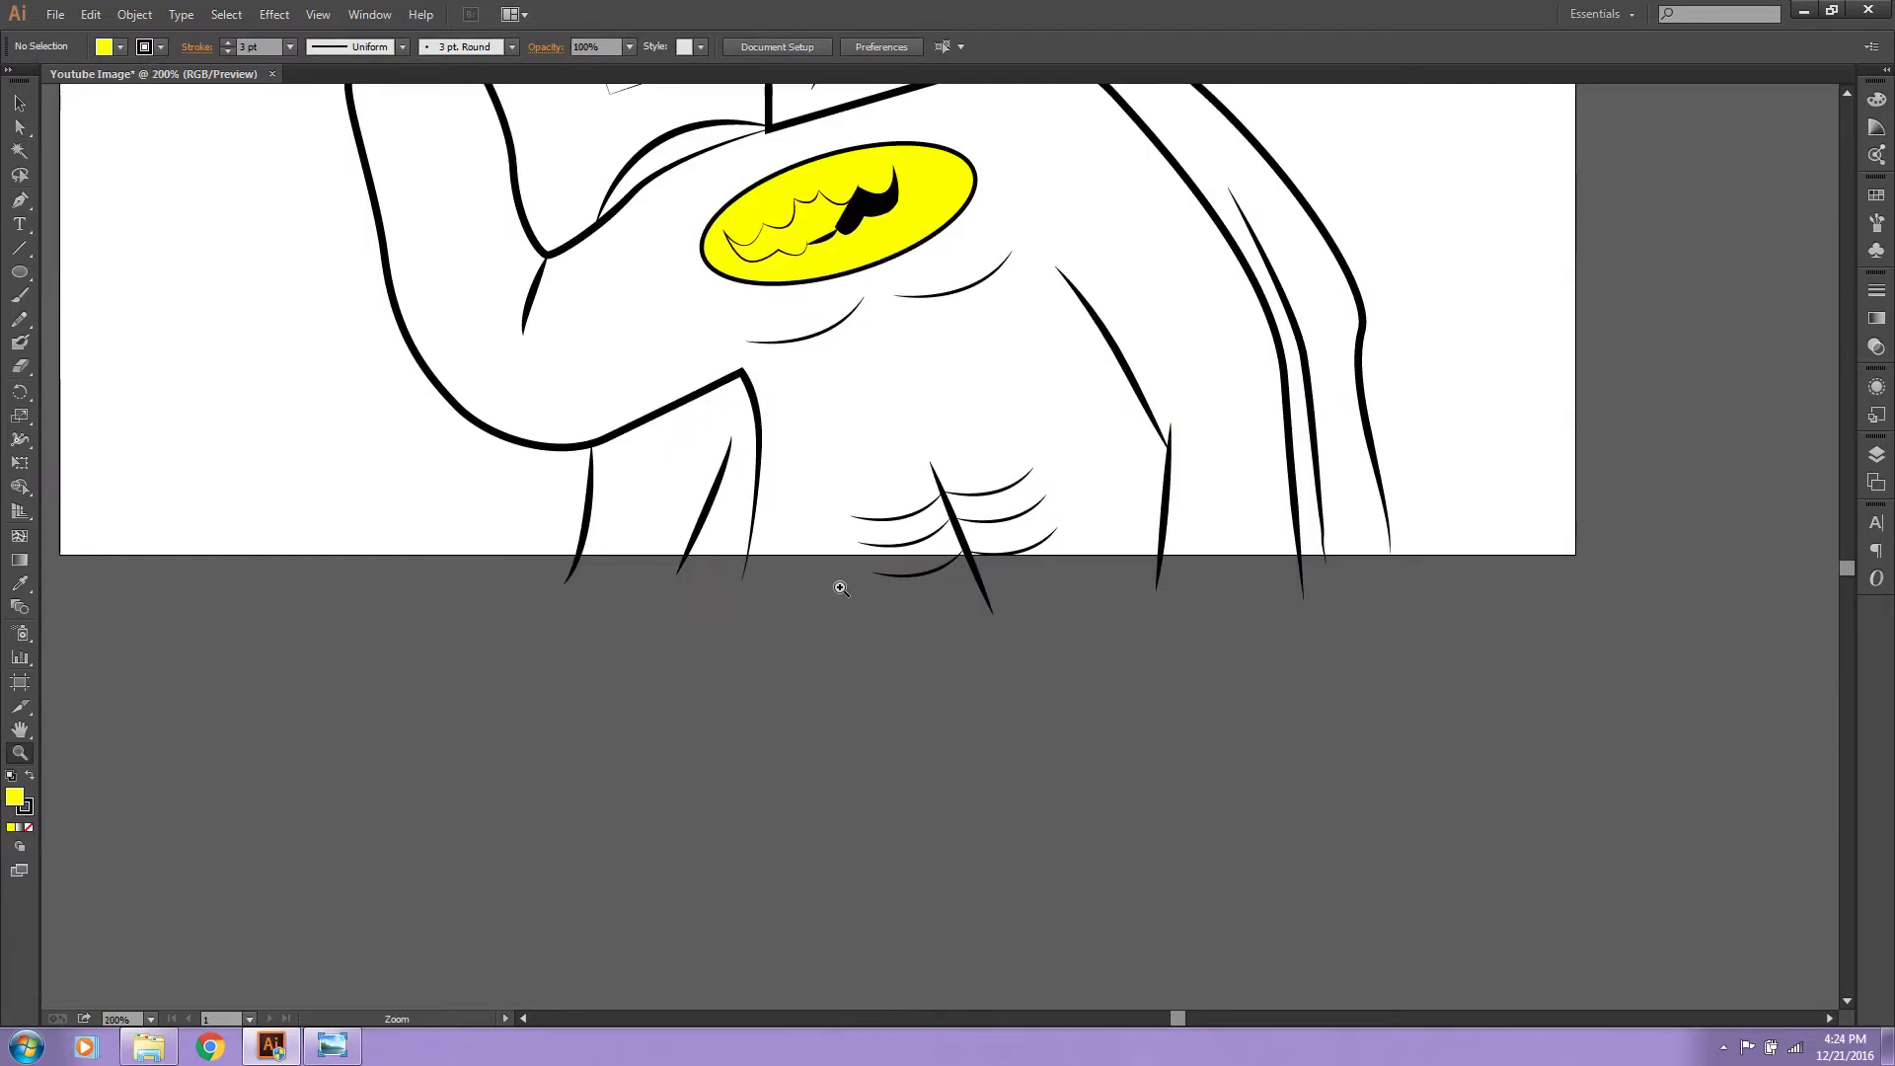
Step: Draw a straight Pen line along the artboard's bottom edge
{"action": "left_click", "coordinate": [20, 200]}
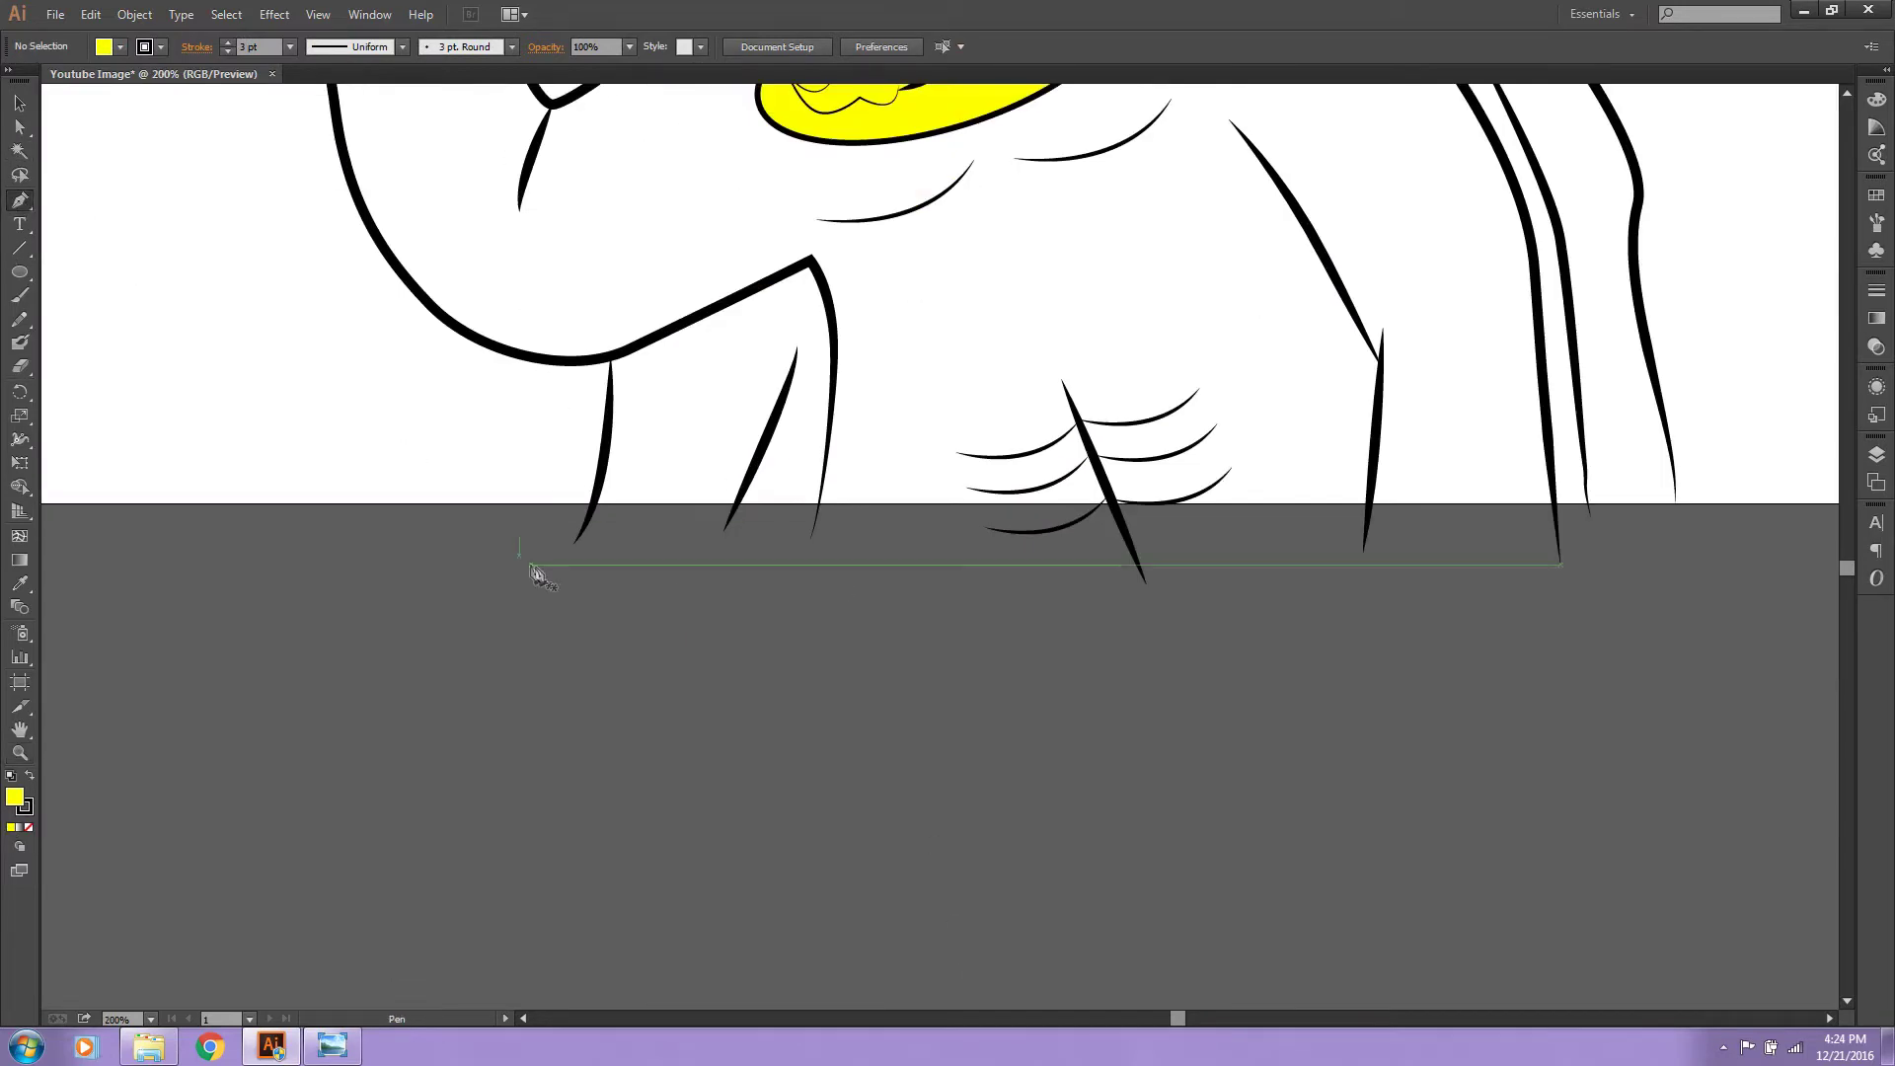
{"action": "left_click", "coordinate": [579, 539]}
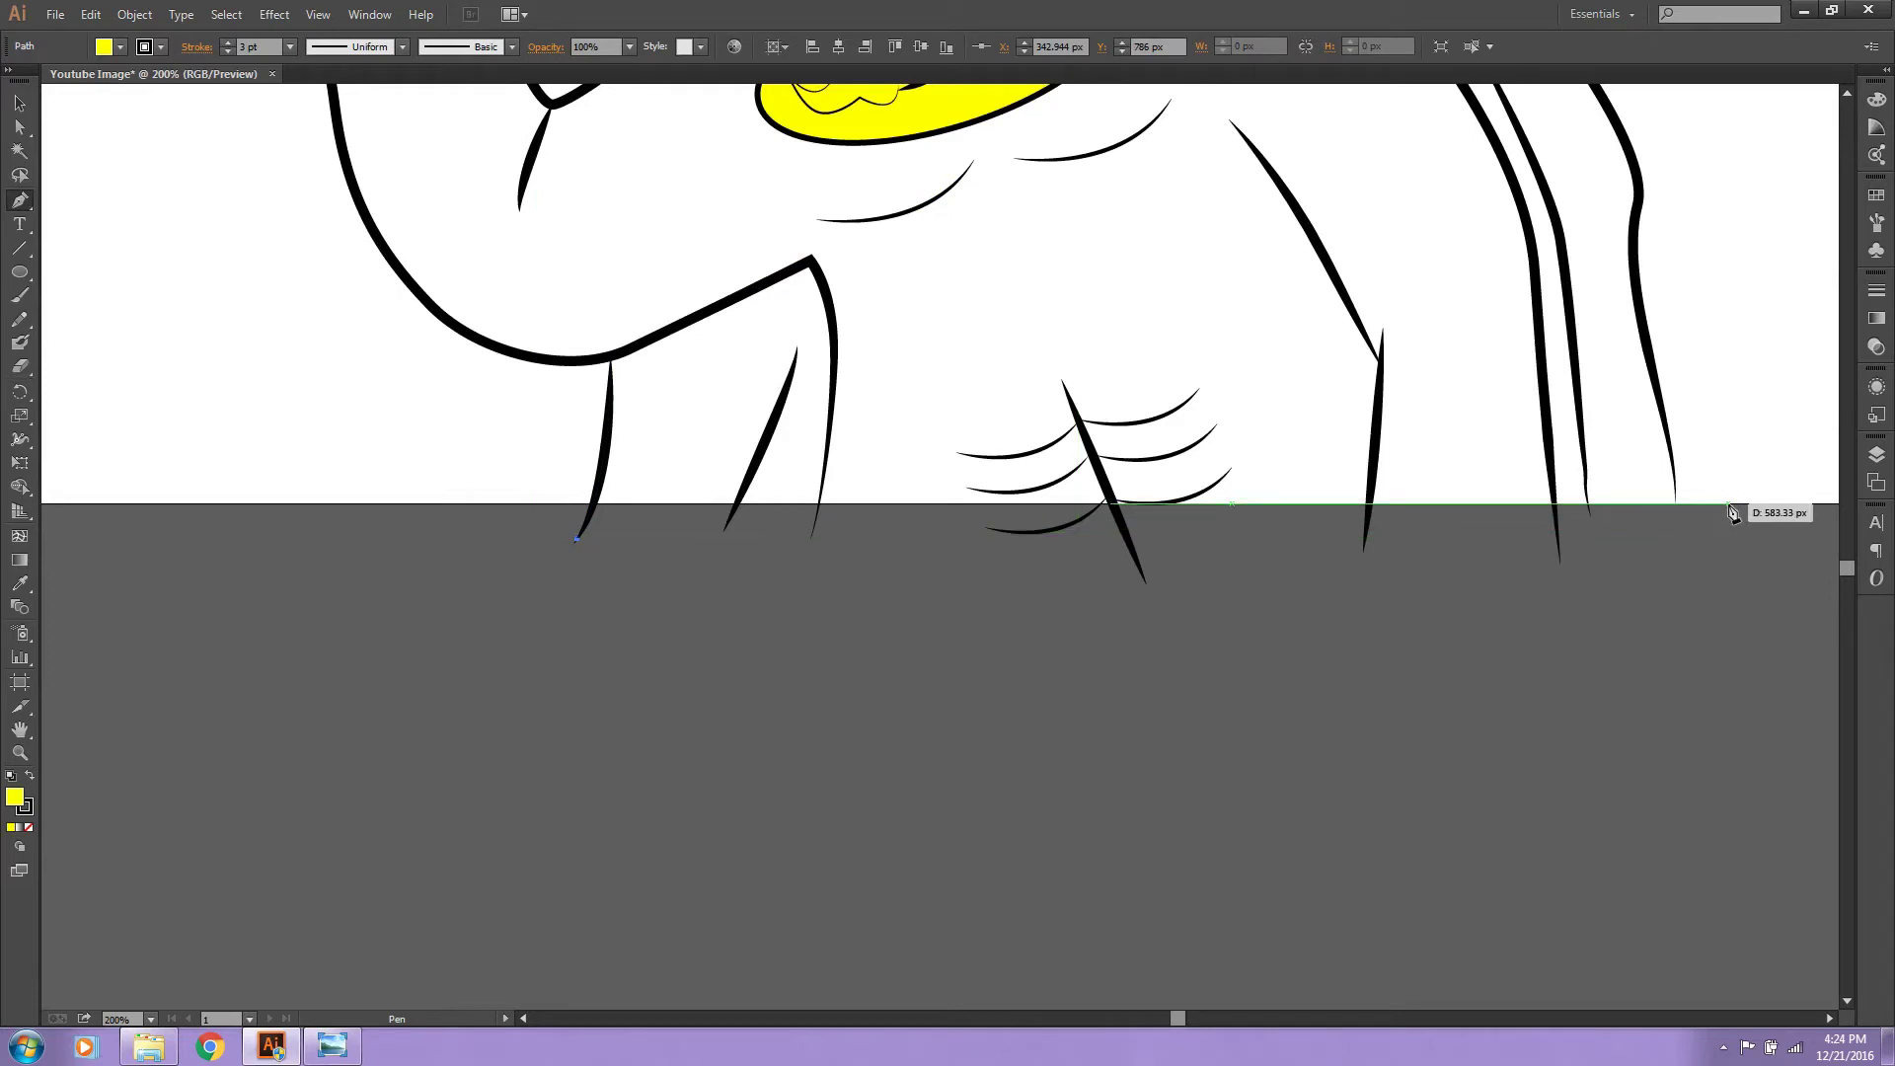
{"action": "left_click", "coordinate": [563, 520], "text": "ctrl"}
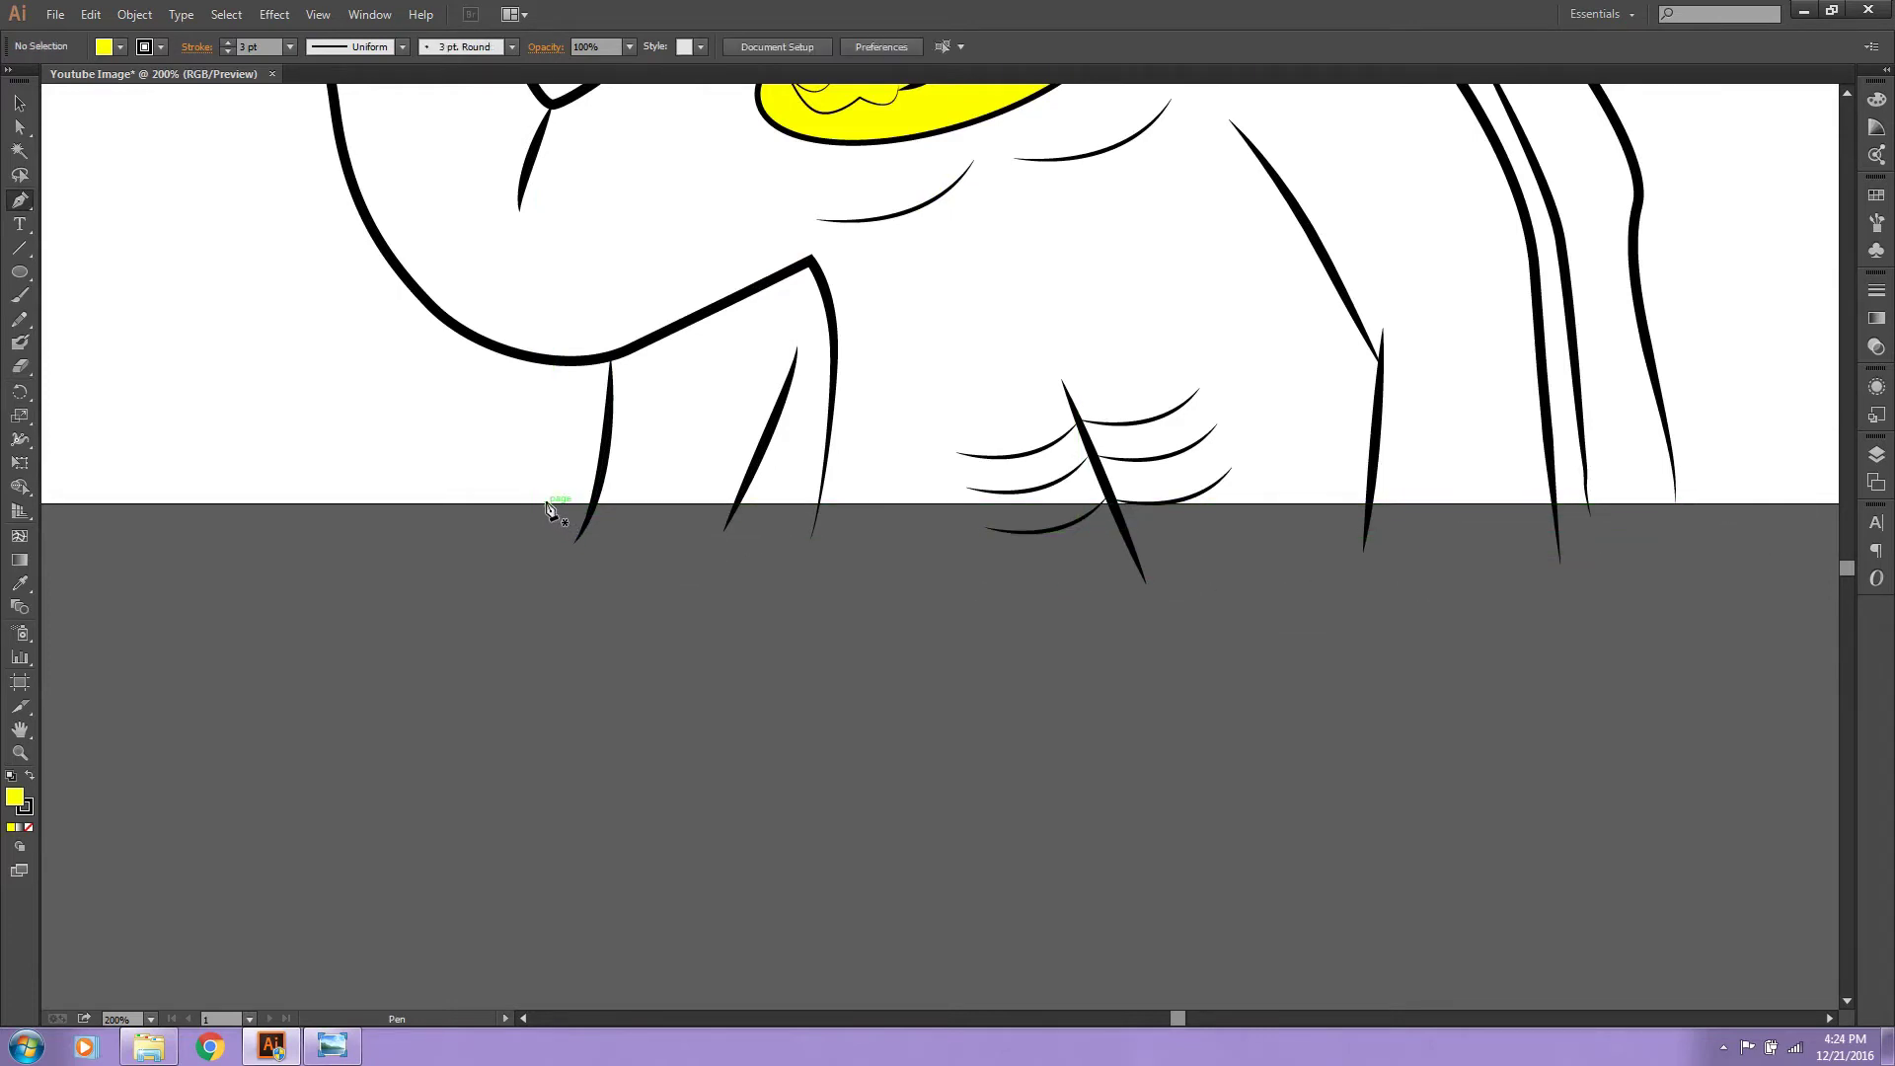
{"action": "left_click", "coordinate": [547, 504]}
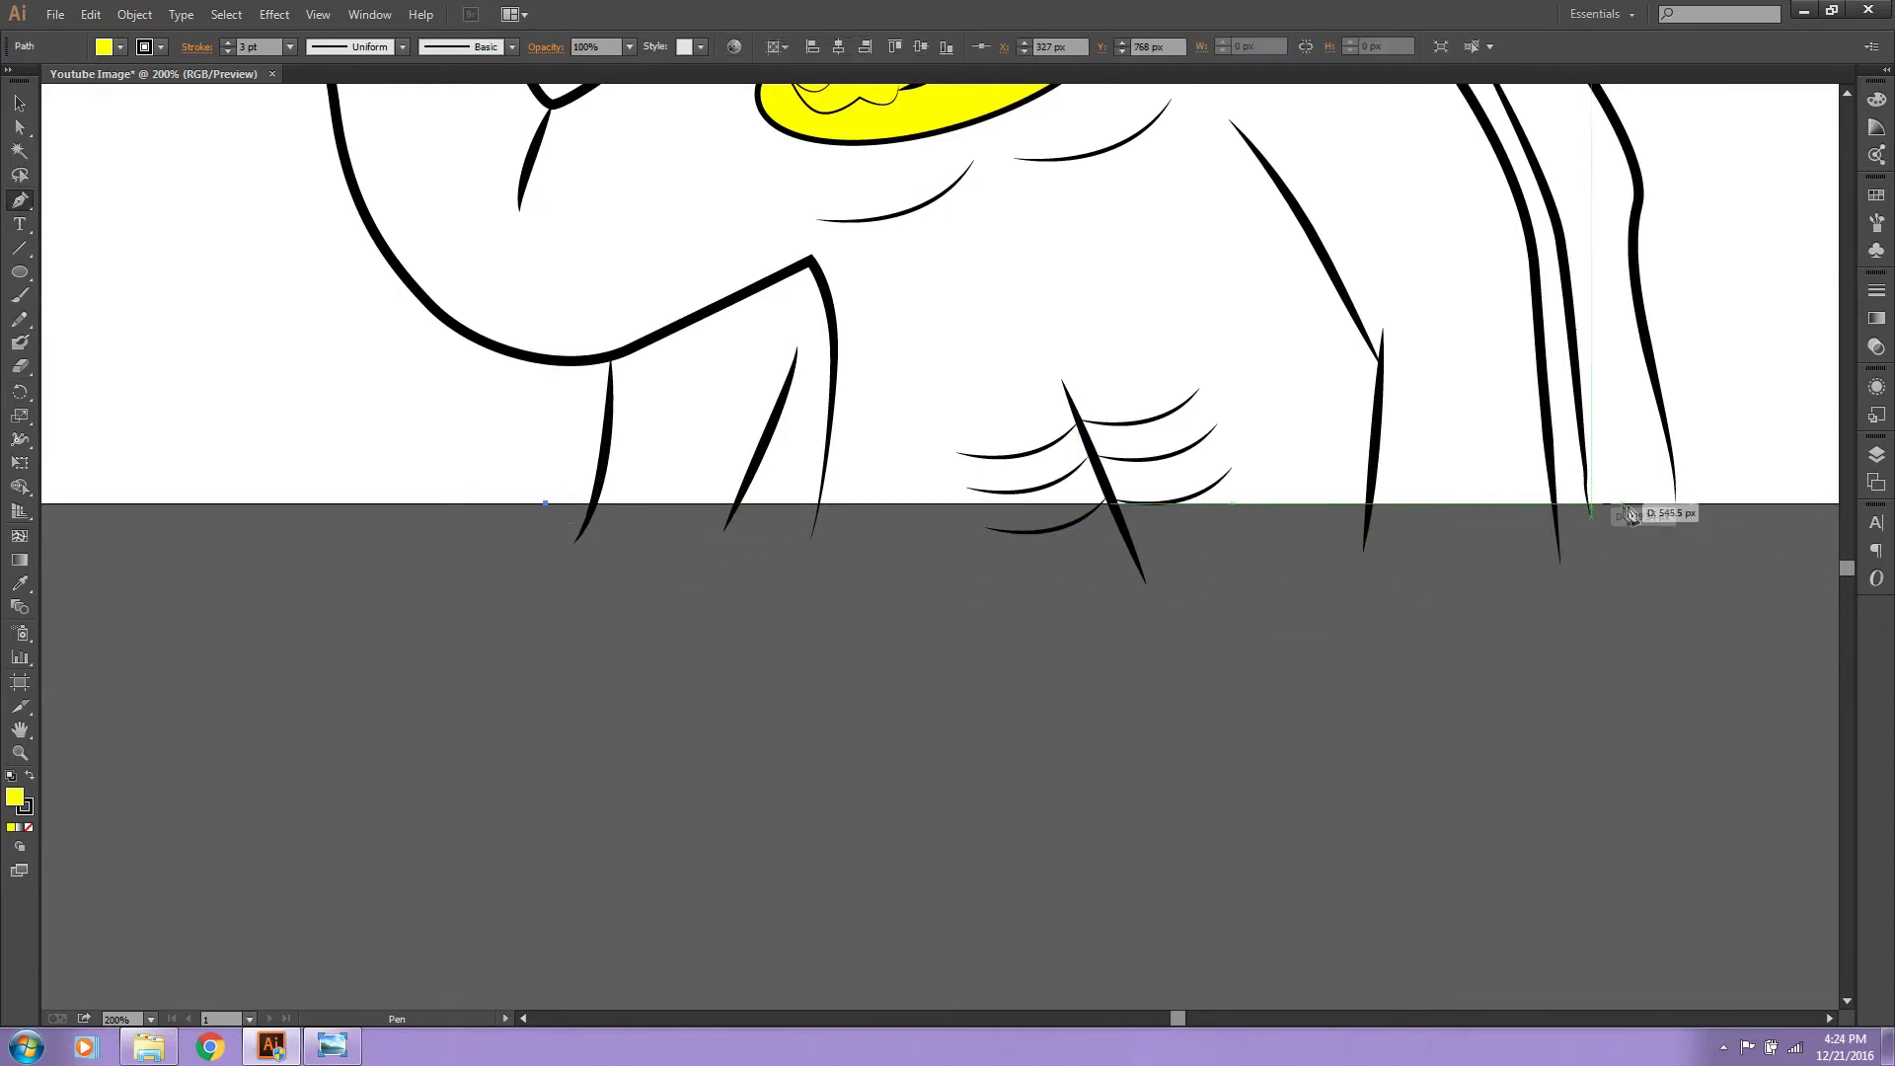
{"action": "left_click", "coordinate": [1718, 503]}
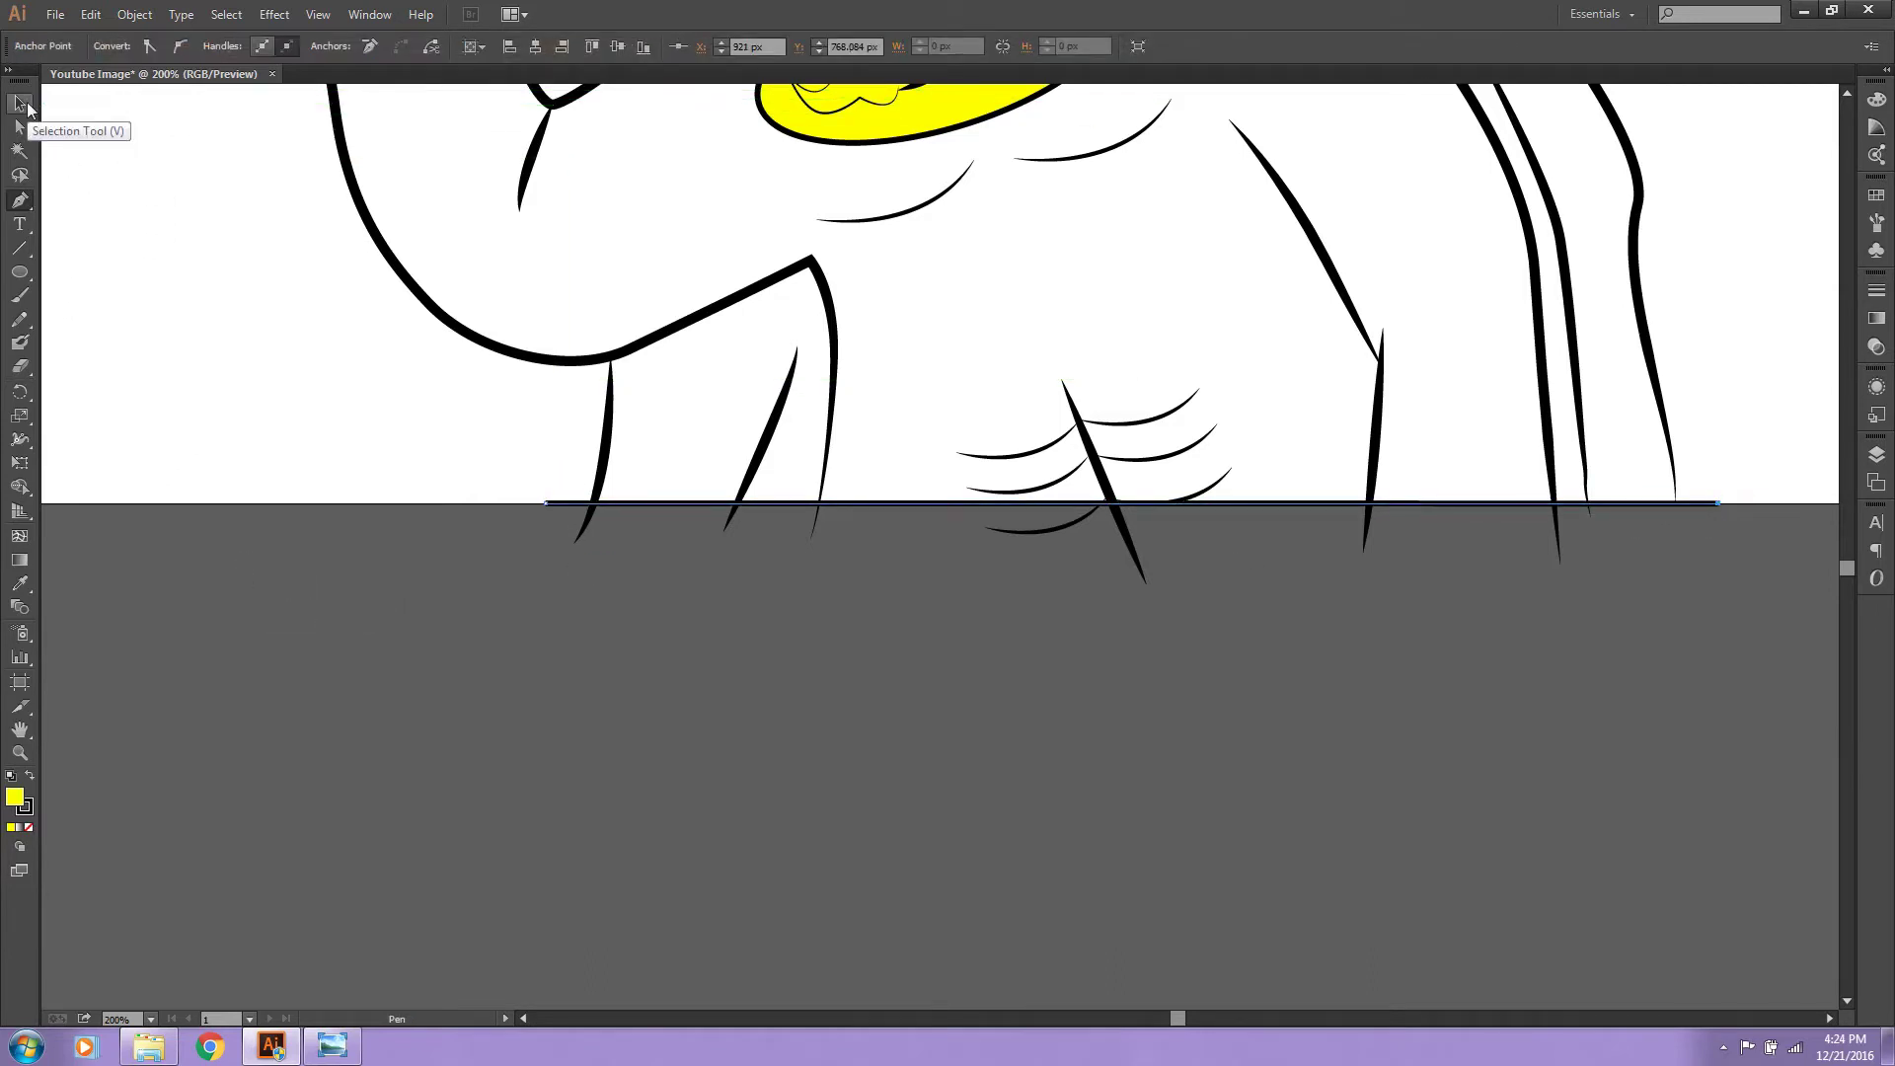
{"action": "key", "text": "ctrl+shift+a"}
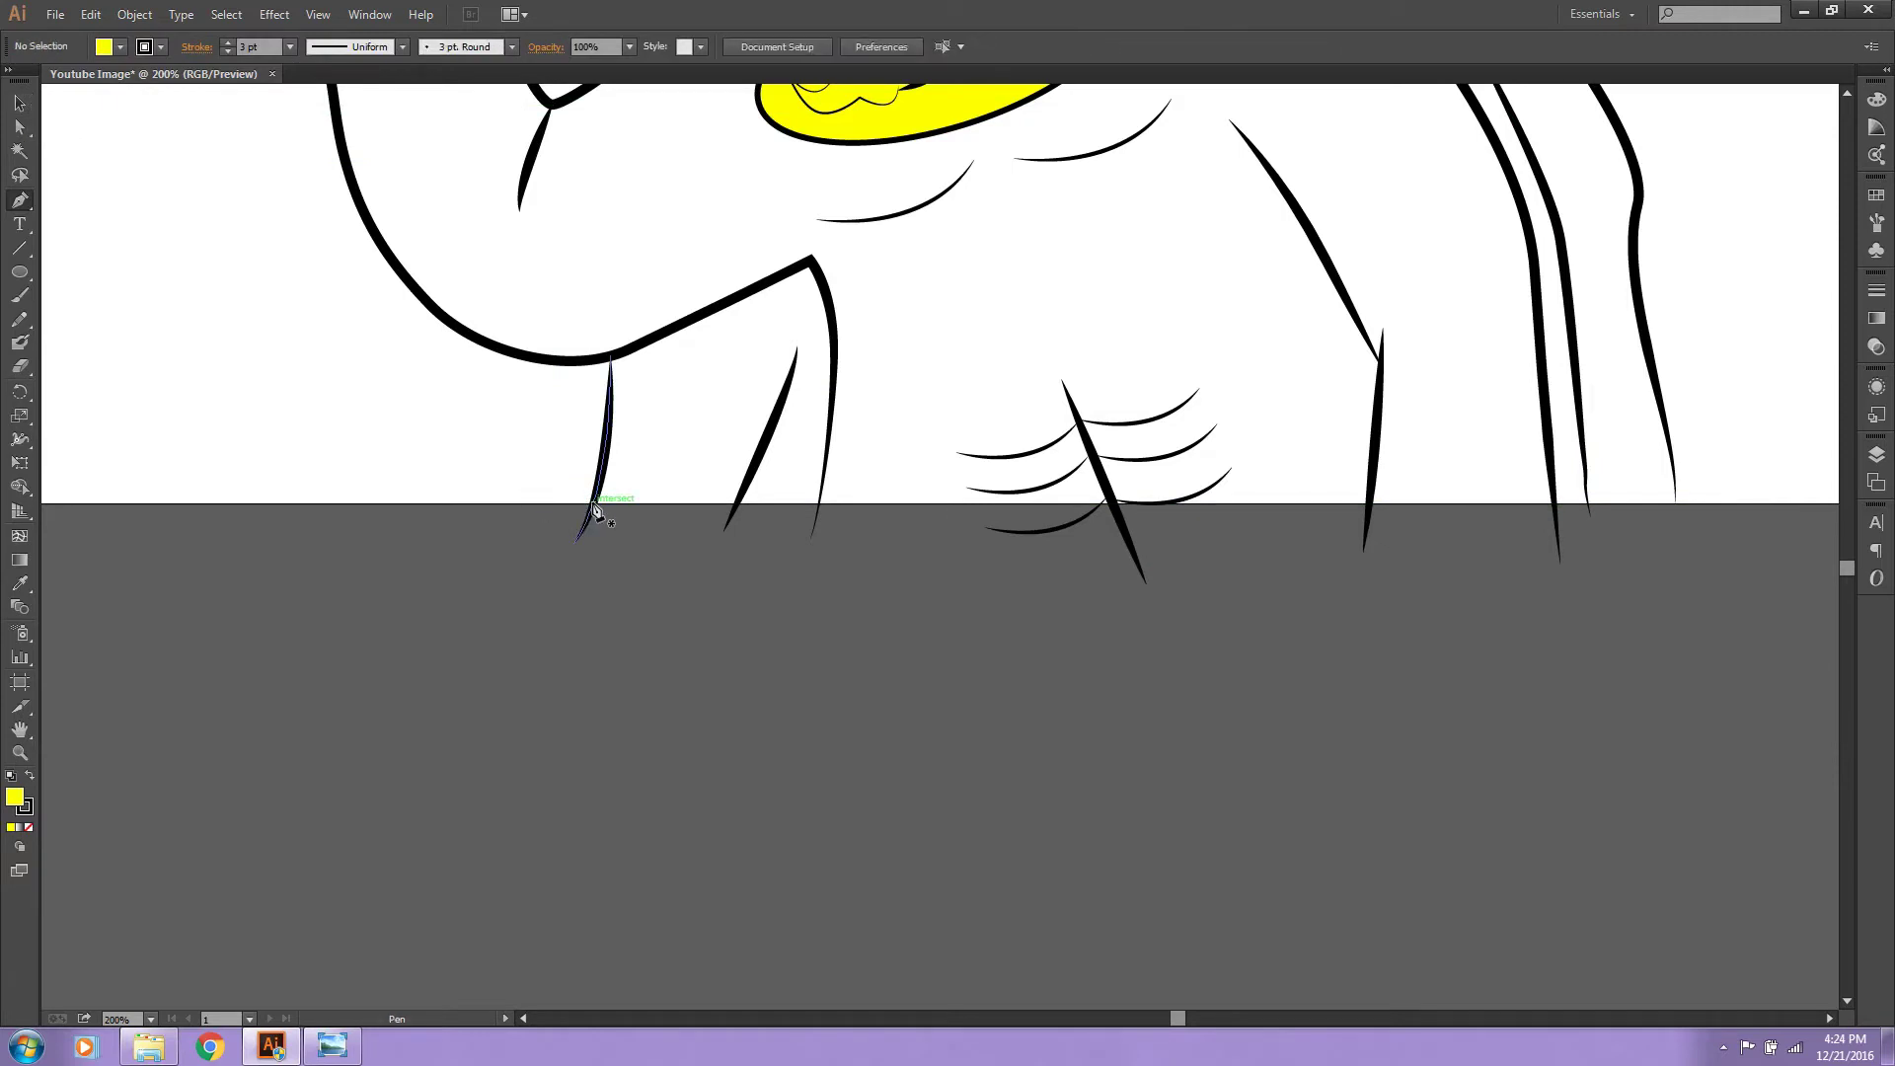
Step: Join the left leg line to the cape line with a bottom line, then deselect
{"action": "left_click", "coordinate": [592, 504]}
{"action": "left_click", "coordinate": [1676, 501]}
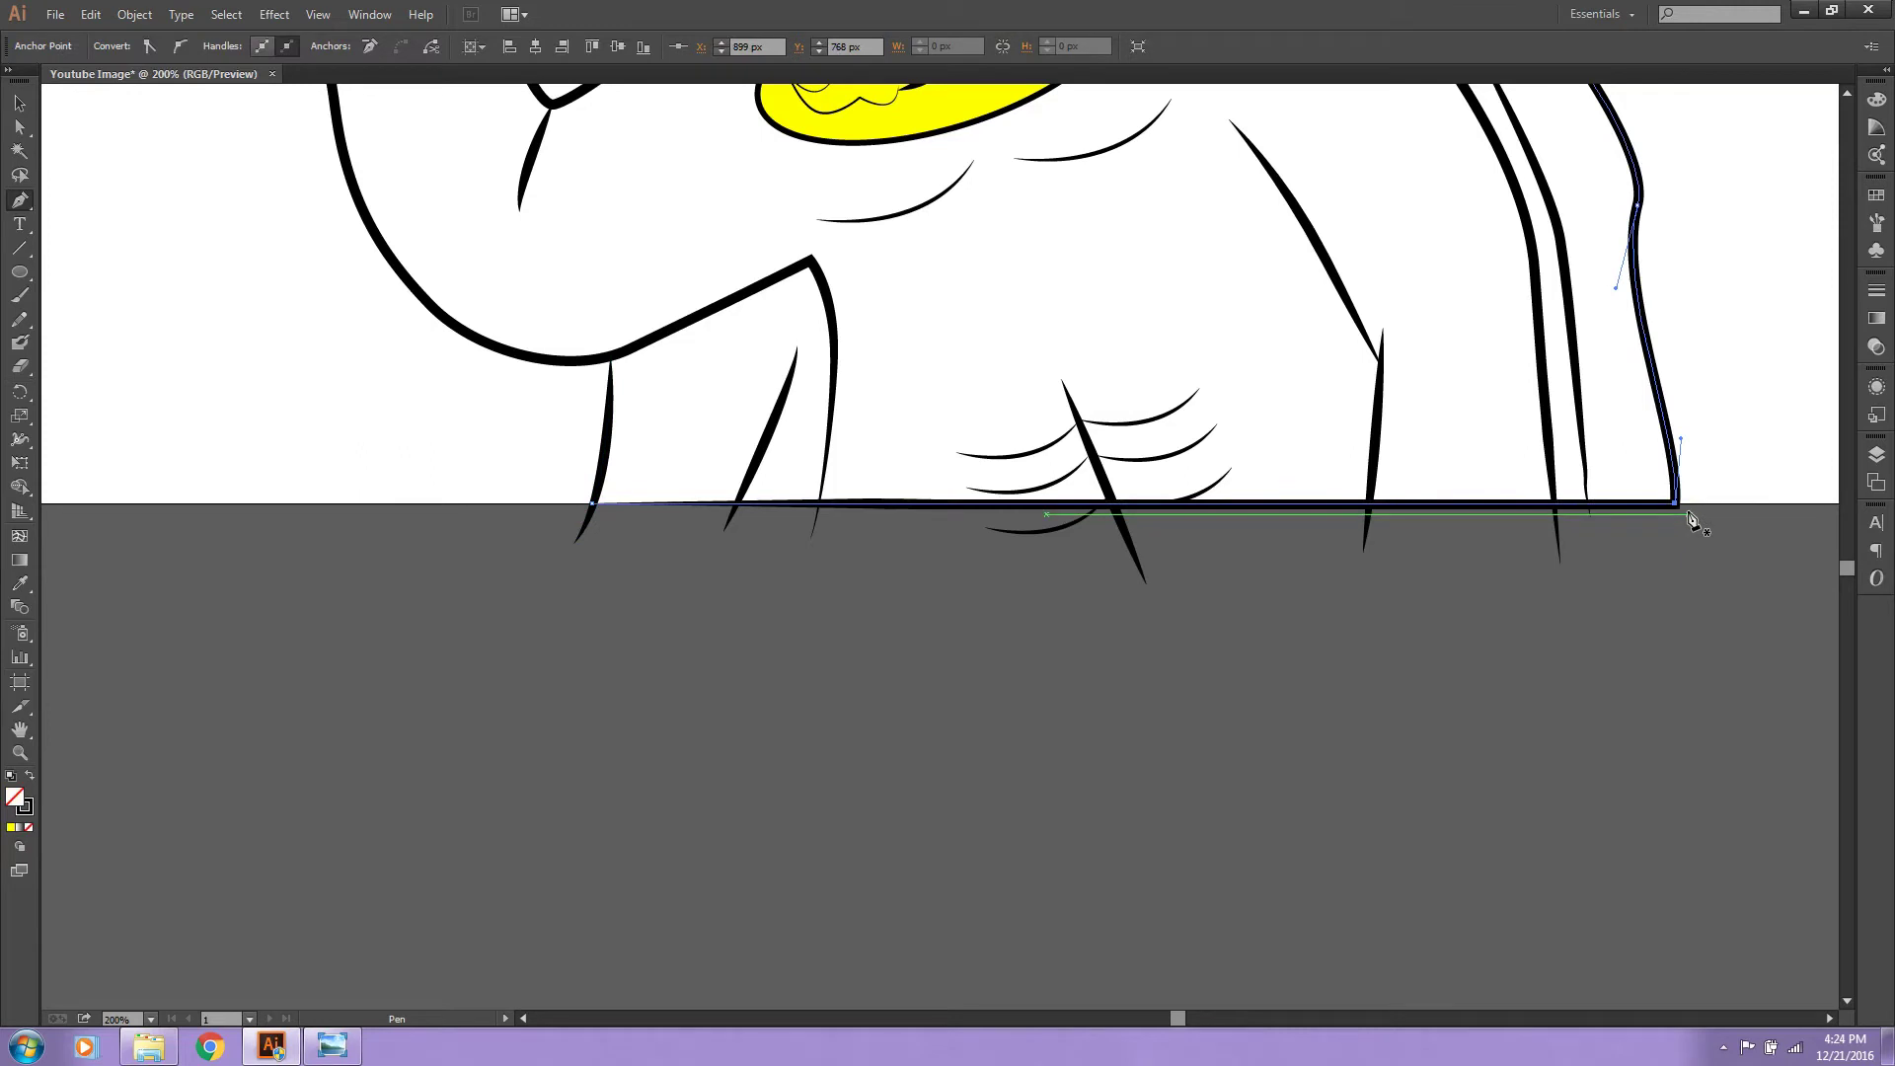
{"action": "left_click", "coordinate": [227, 14]}
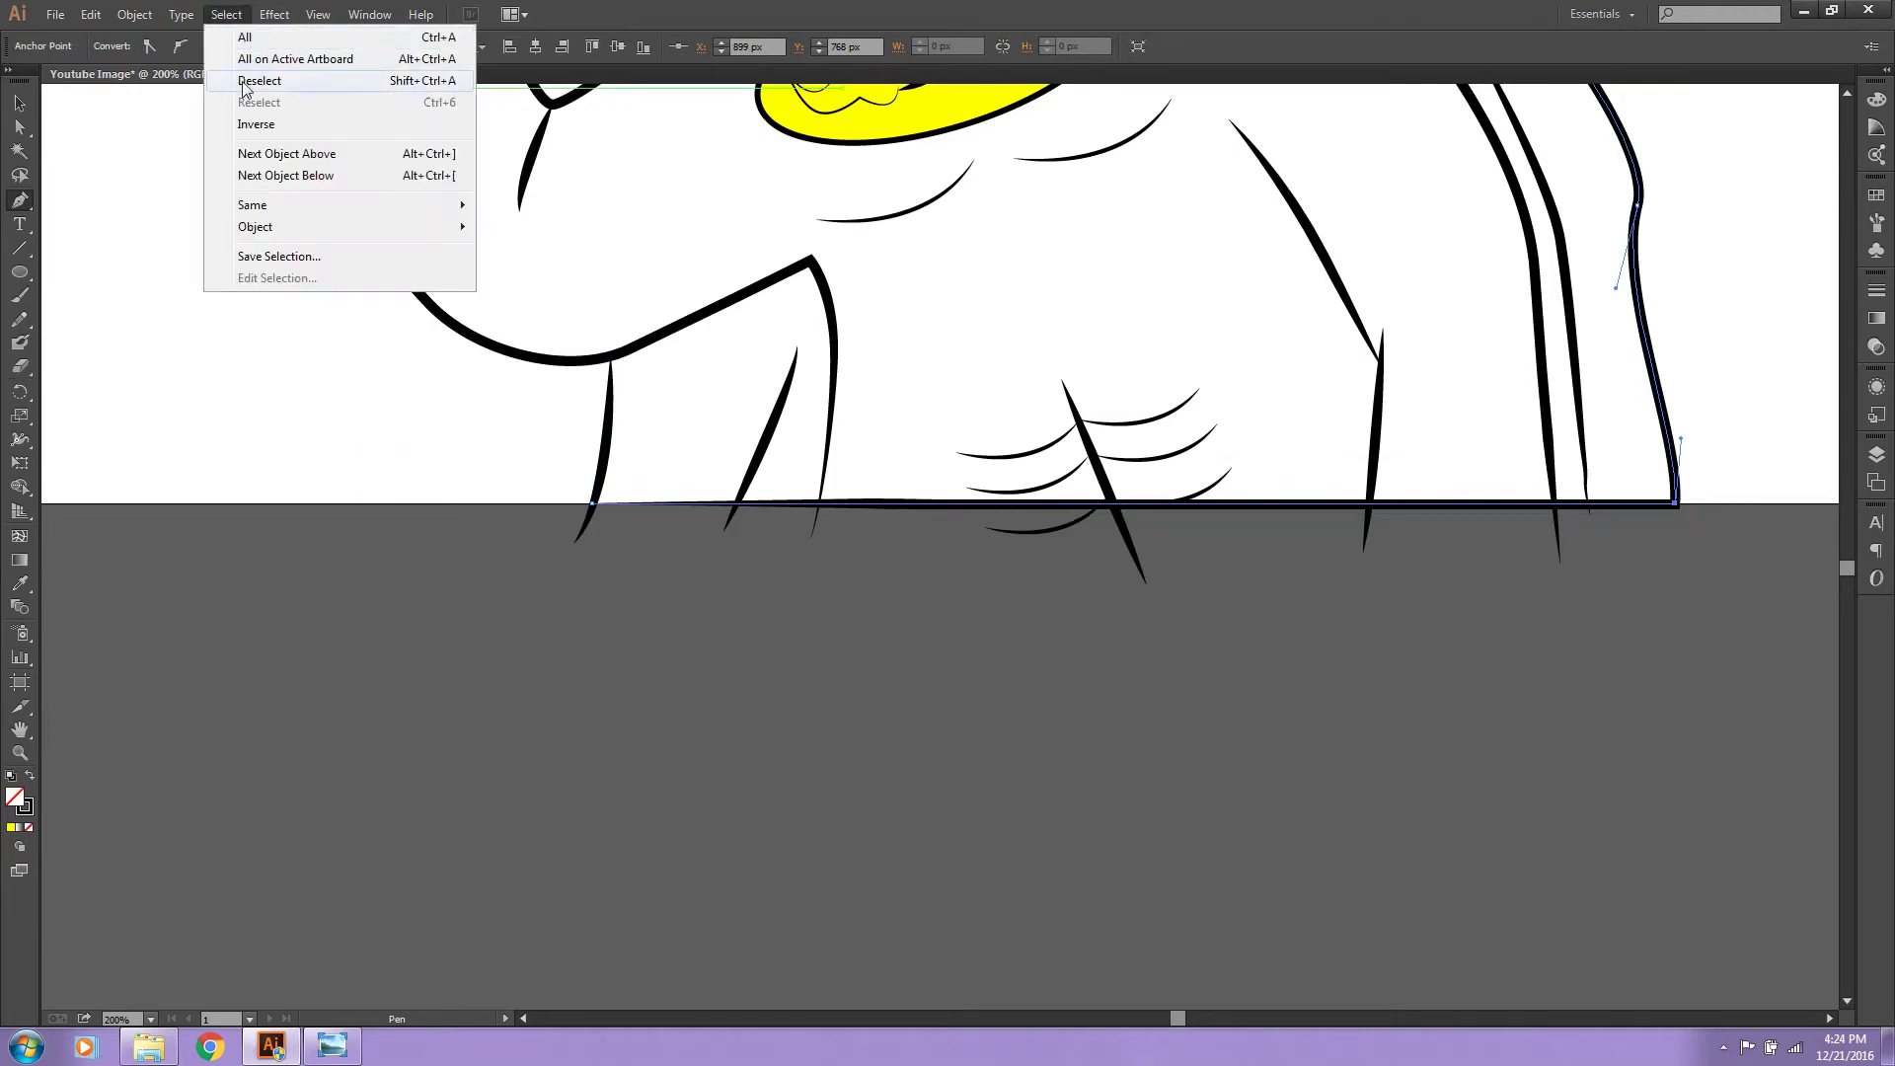
{"action": "left_click", "coordinate": [247, 82]}
{"action": "left_click", "coordinate": [19, 752]}
{"action": "left_click", "coordinate": [882, 472], "text": "alt"}
{"action": "left_click", "coordinate": [882, 472], "text": "alt"}
{"action": "left_click", "coordinate": [1091, 430]}
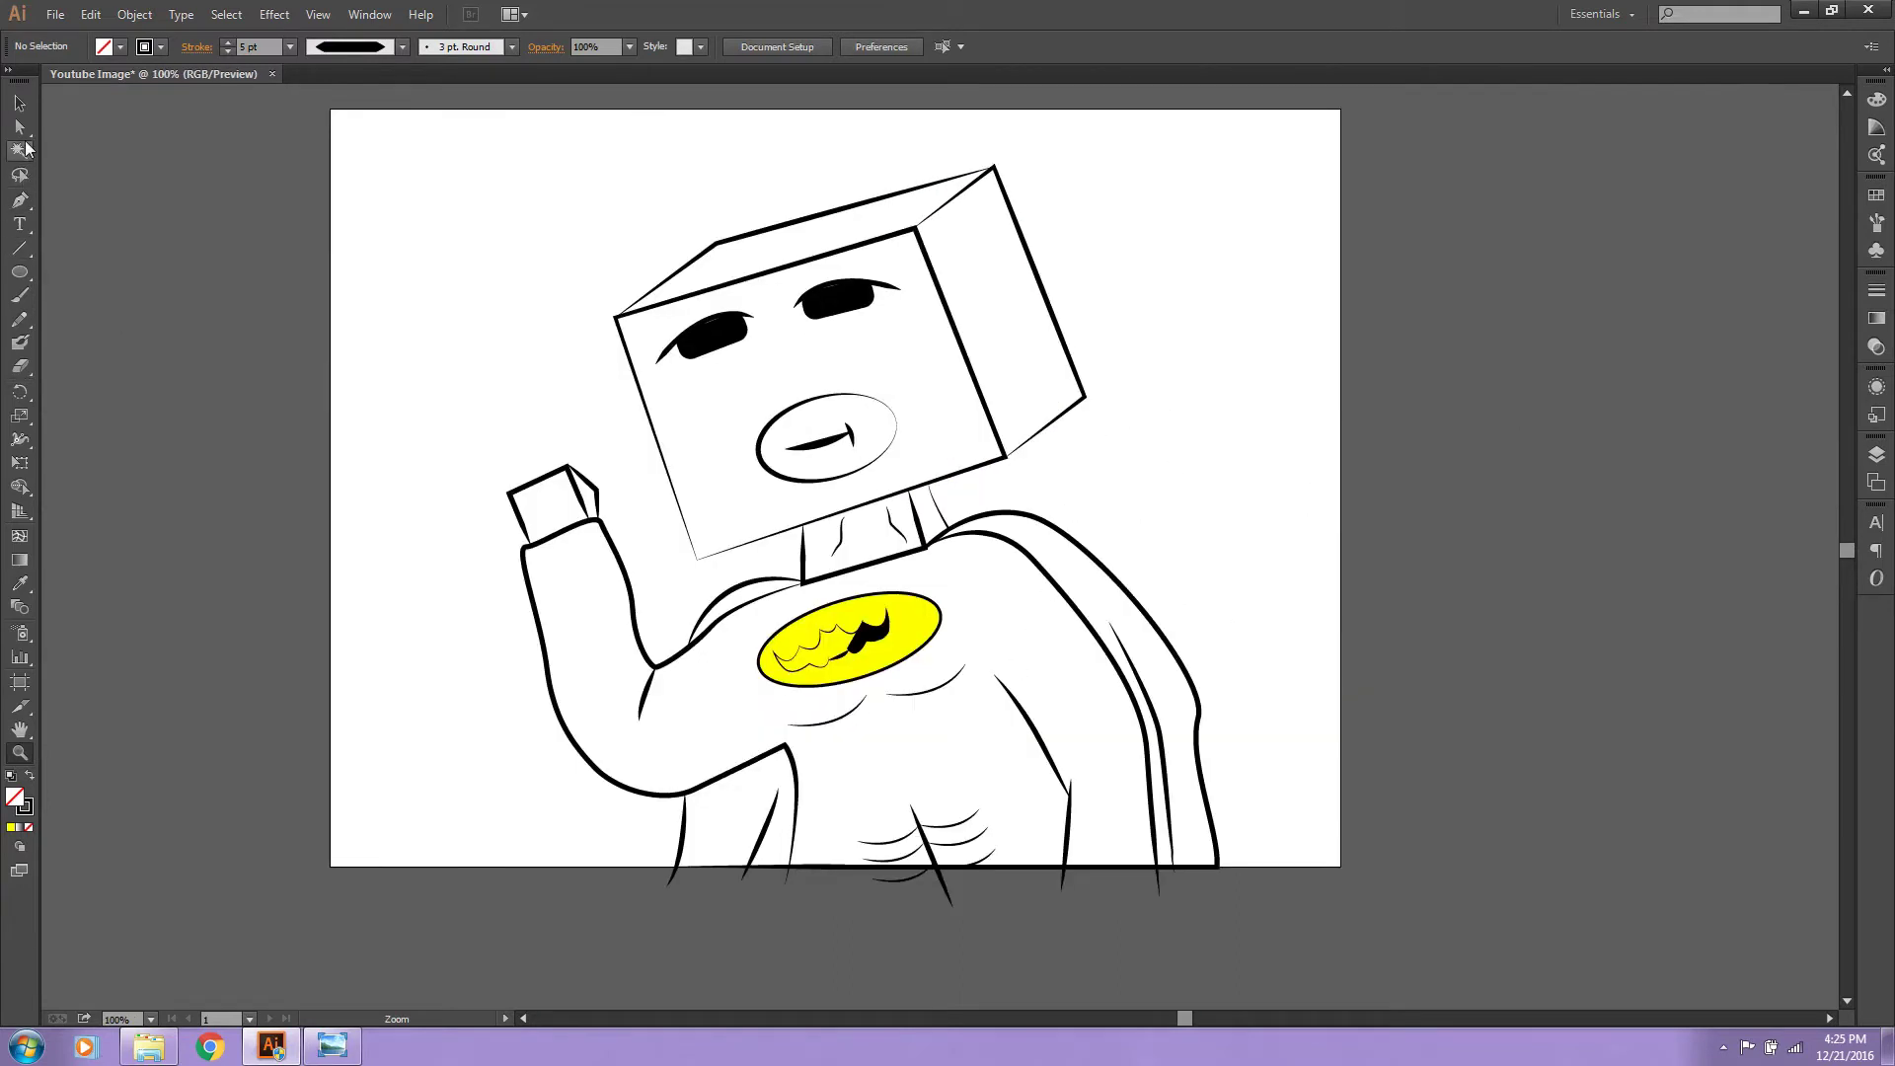
{"action": "left_click", "coordinate": [19, 126]}
{"action": "left_click_drag", "start_coordinate": [447, 223], "coordinate": [1224, 926]}
{"action": "left_click", "coordinate": [90, 14]}
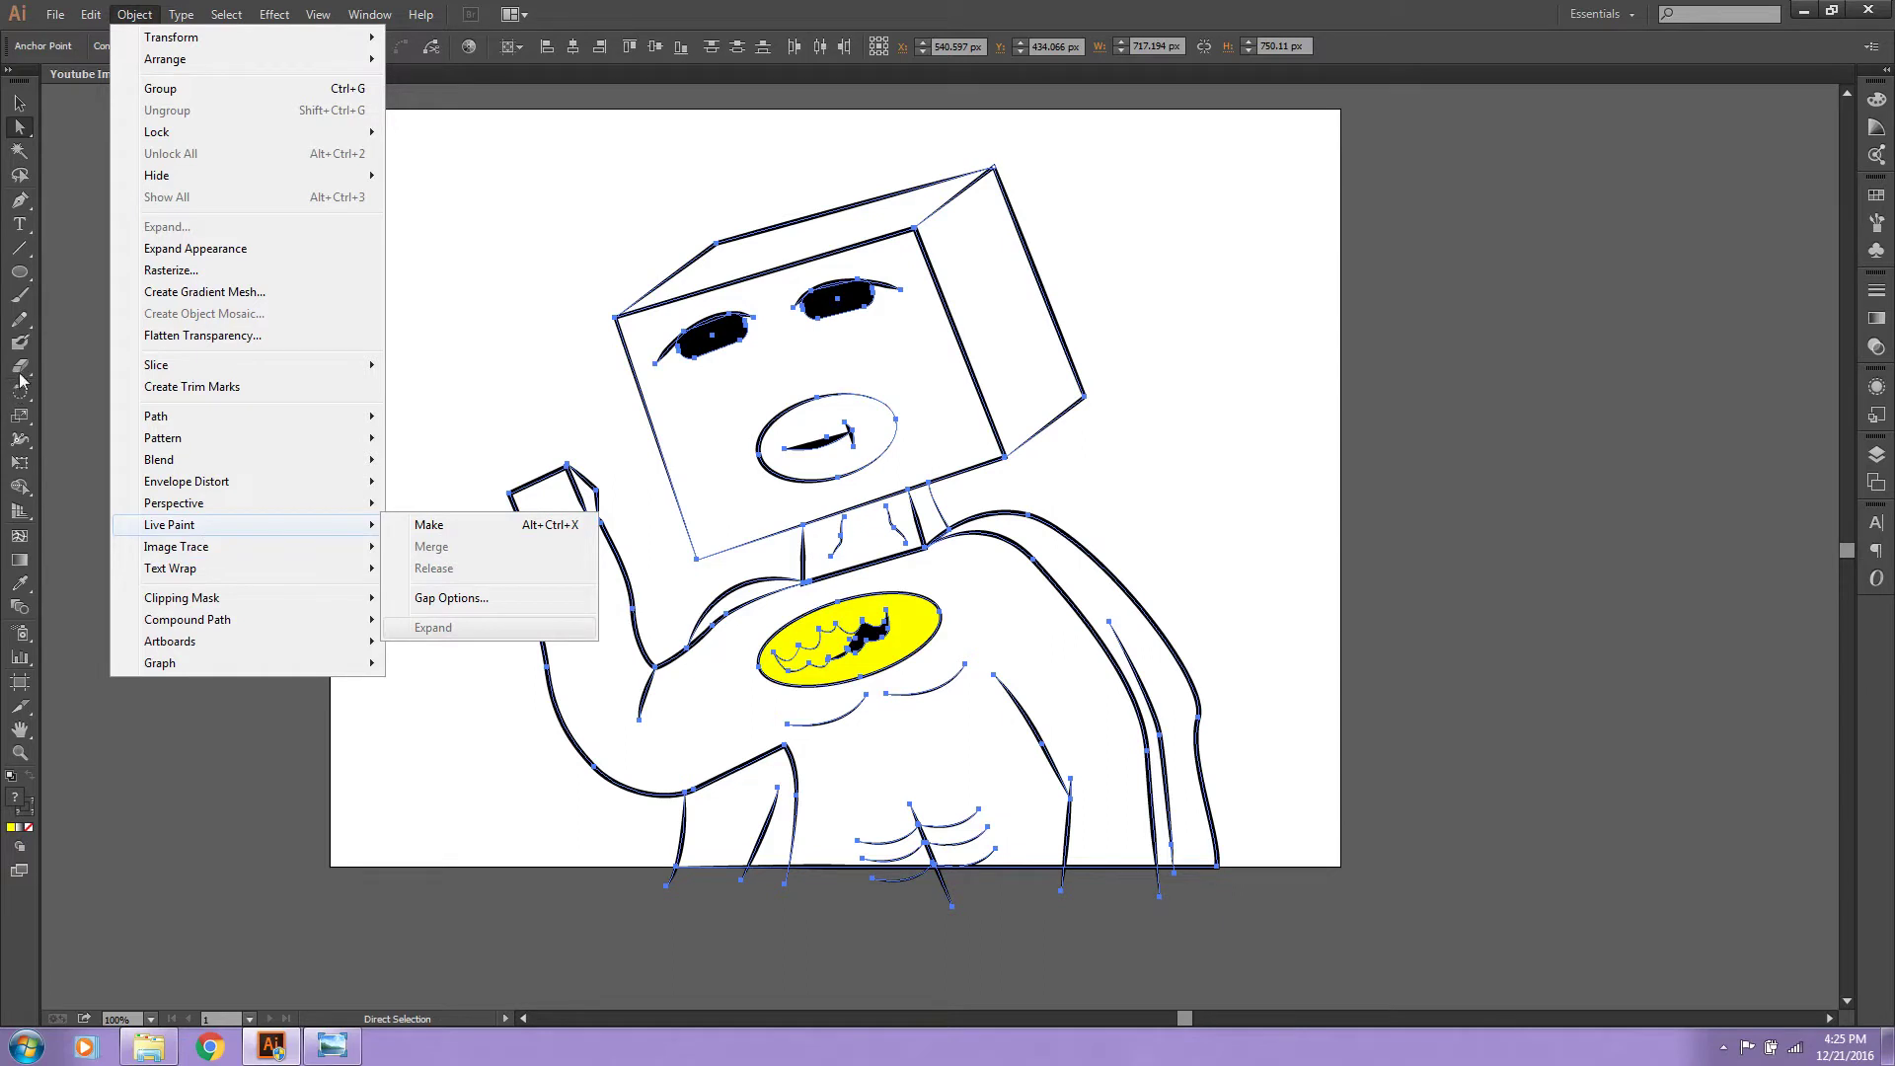
{"action": "mouse_move", "coordinate": [157, 365]}
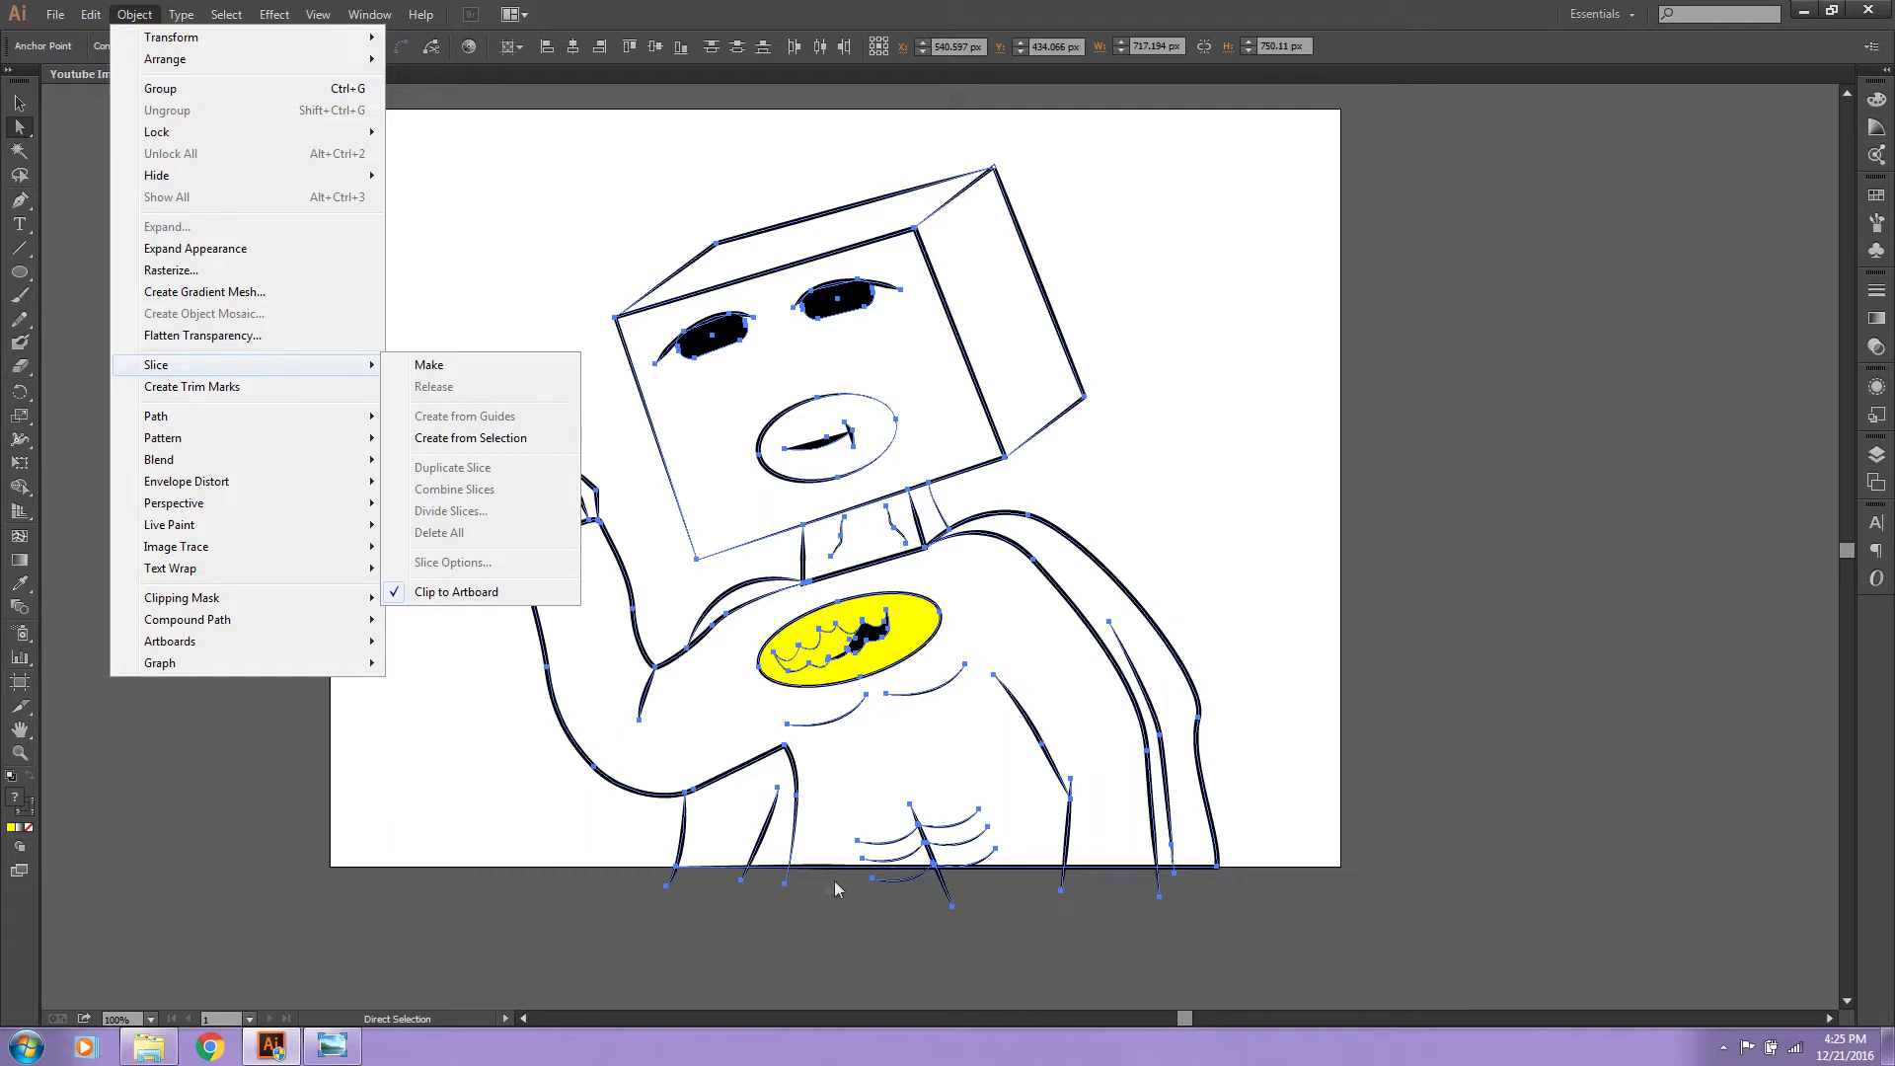
{"action": "left_click", "coordinate": [1187, 882]}
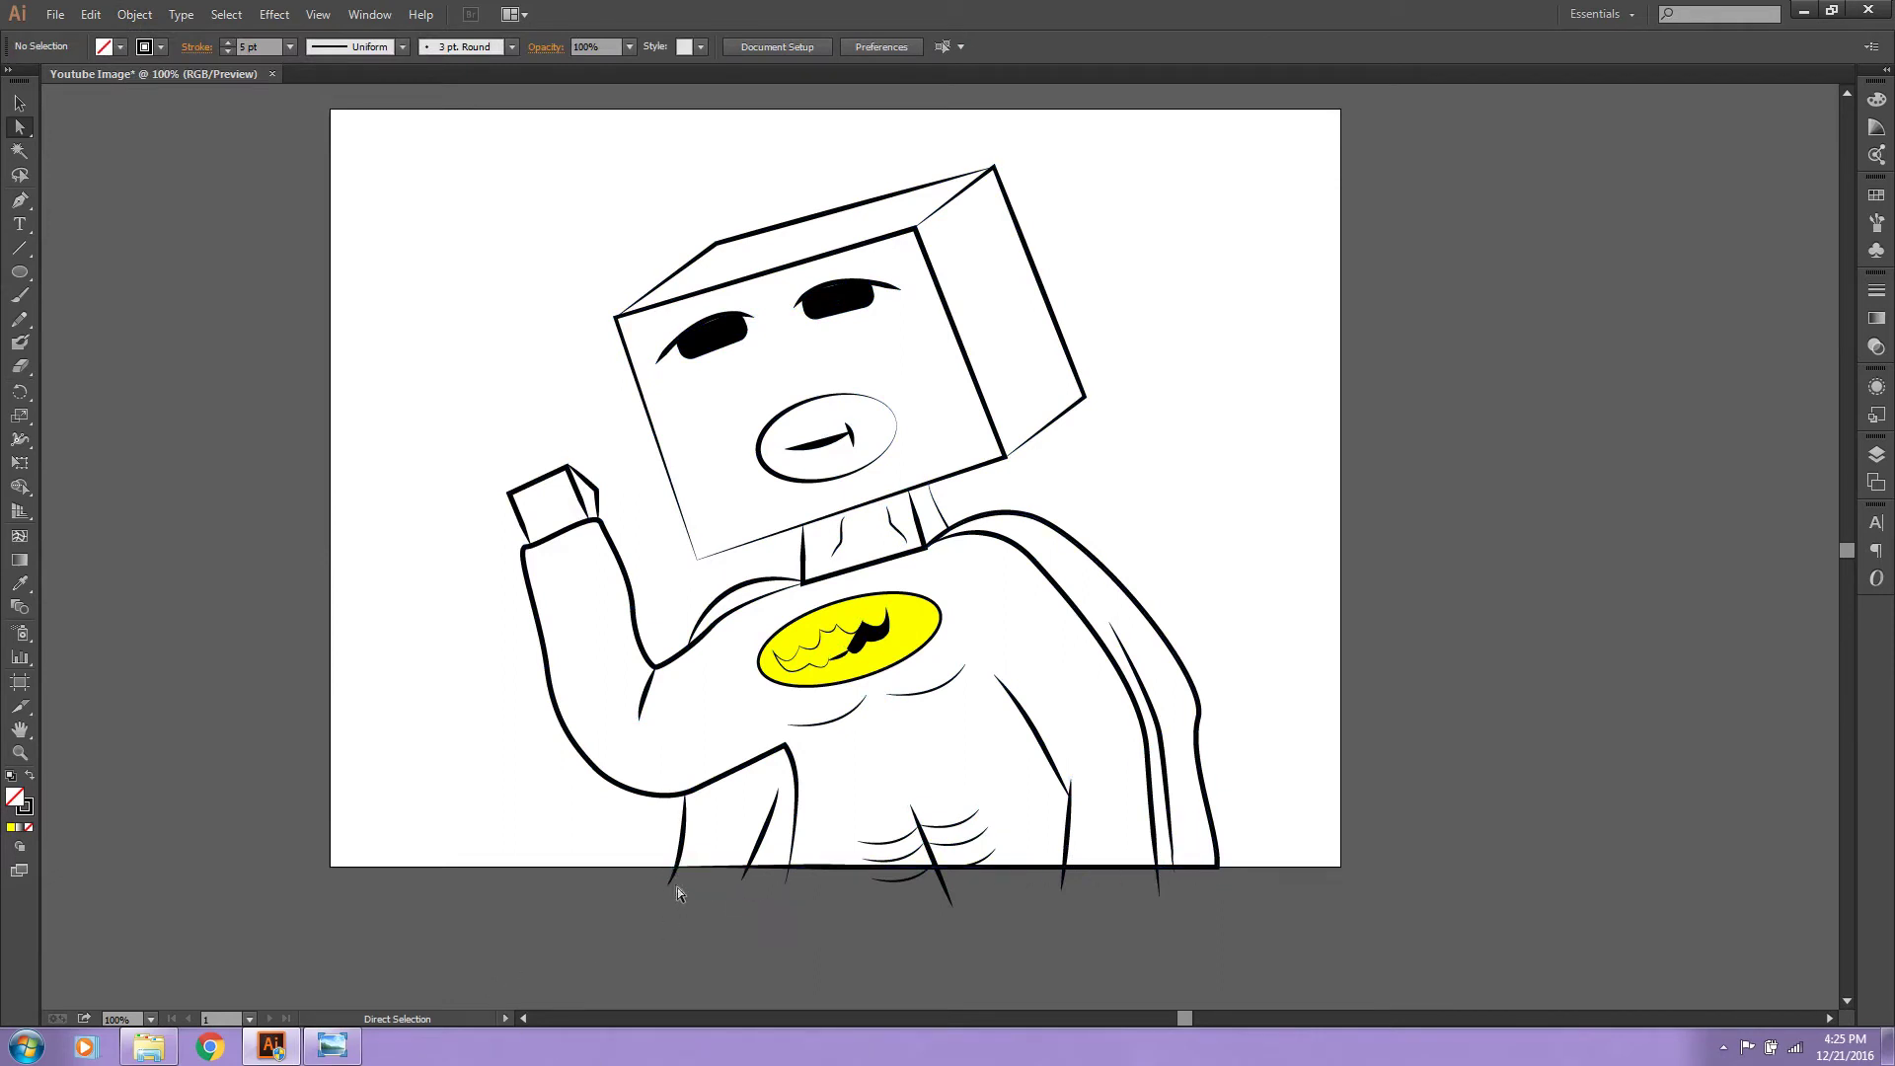
{"action": "left_click", "coordinate": [19, 753]}
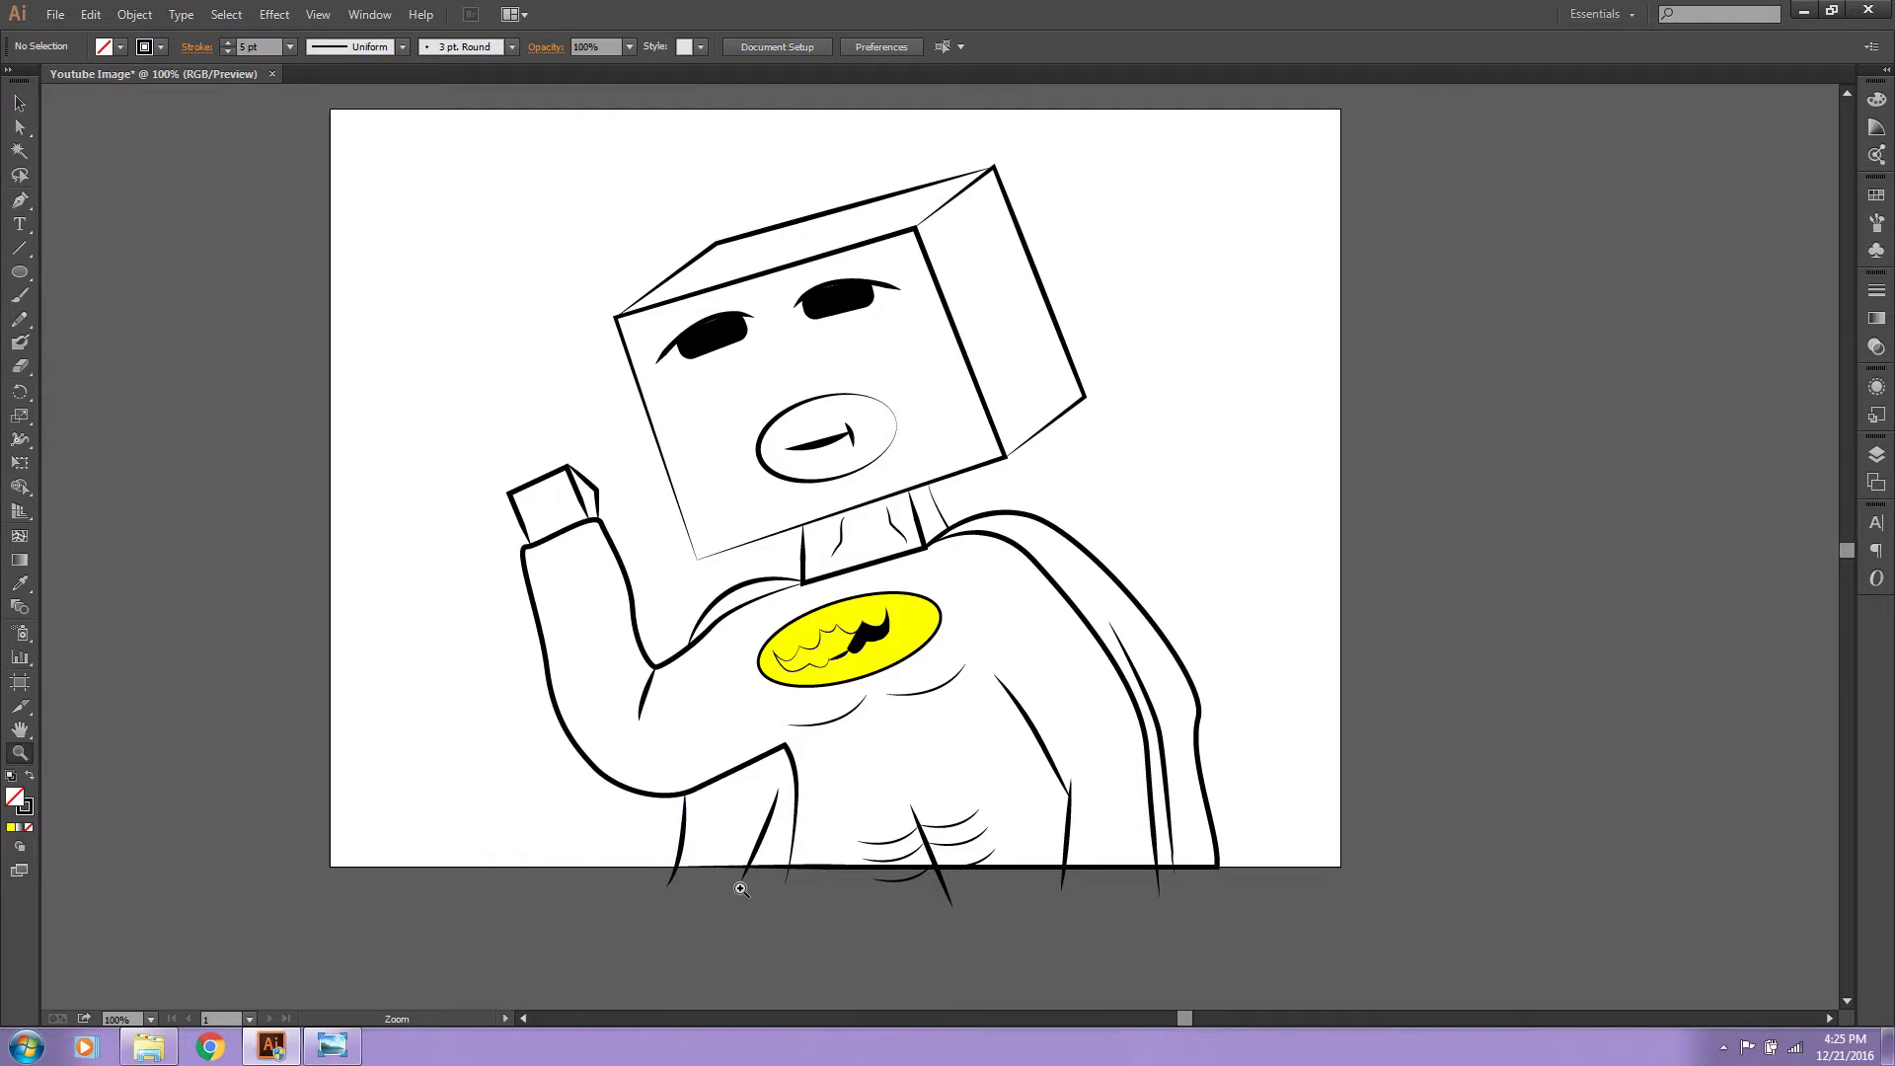
{"action": "left_click", "coordinate": [745, 886]}
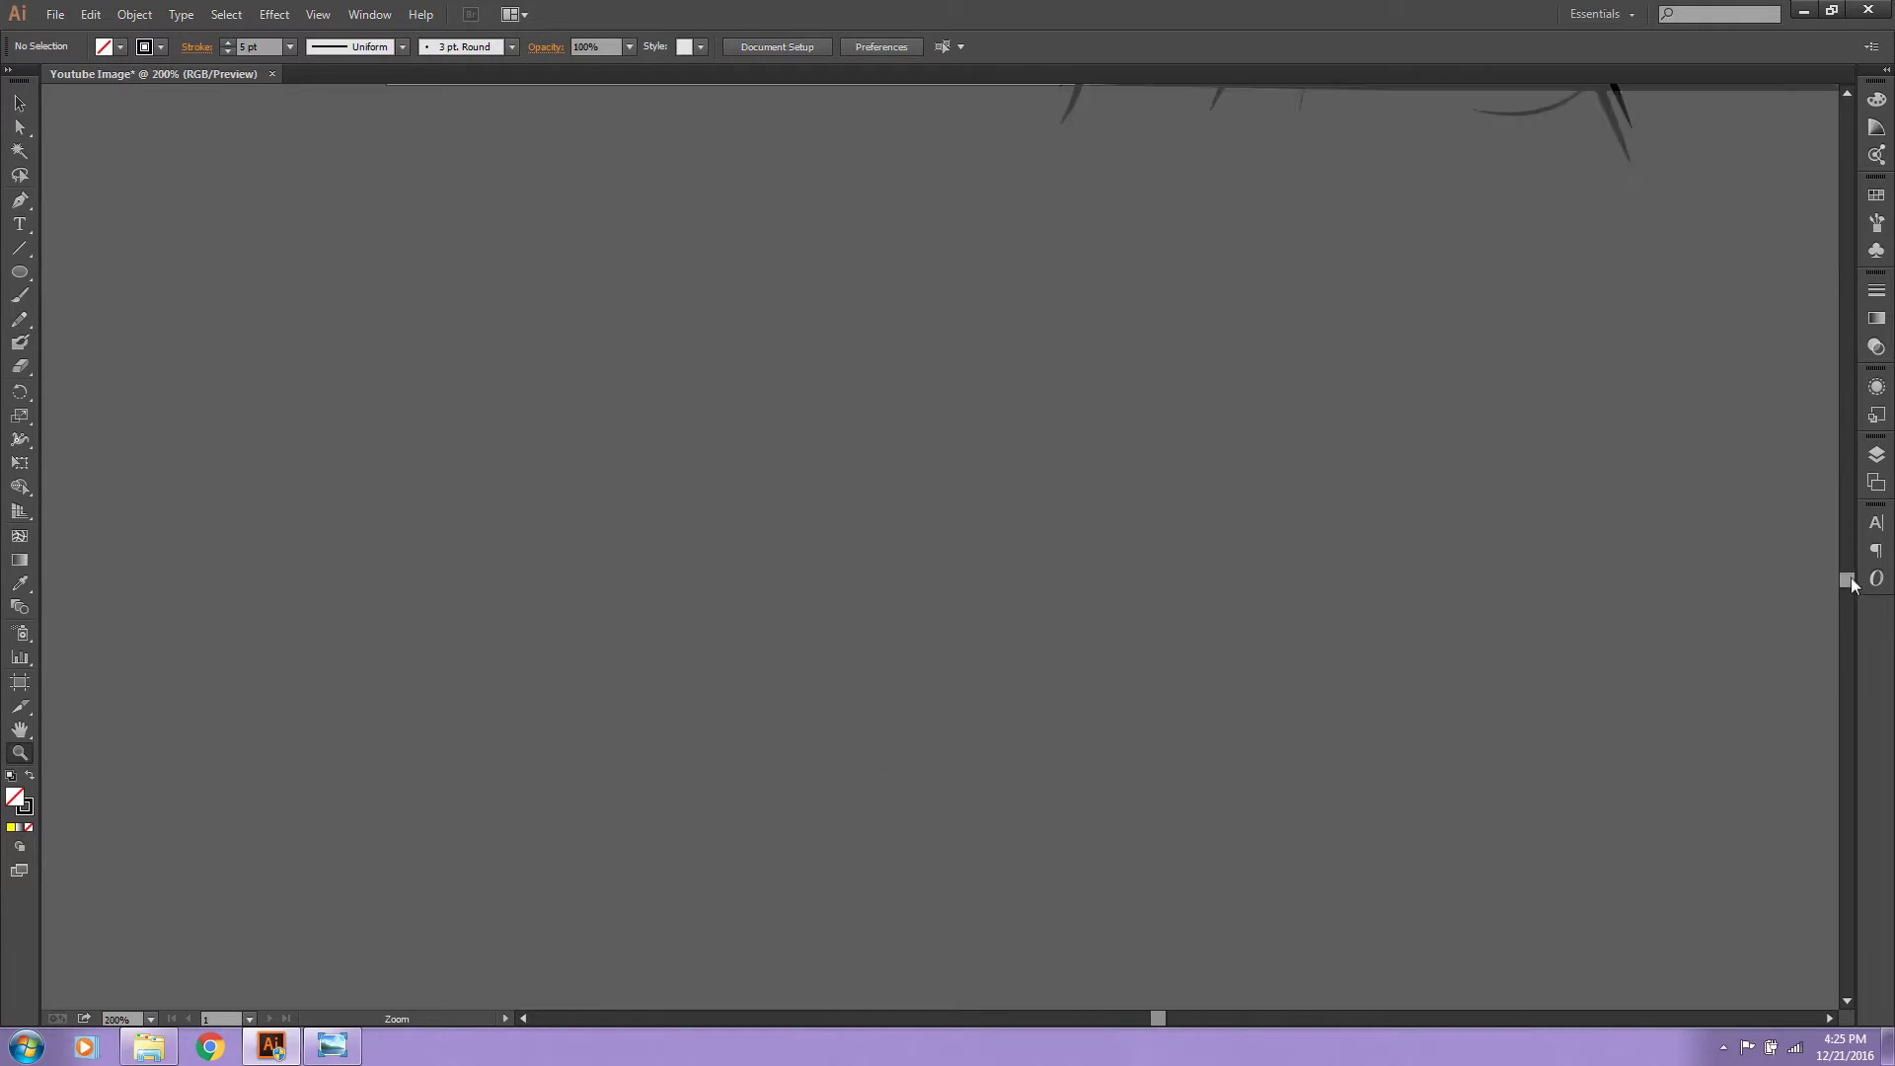
{"action": "left_click_drag", "start_coordinate": [1850, 584], "coordinate": [1850, 568]}
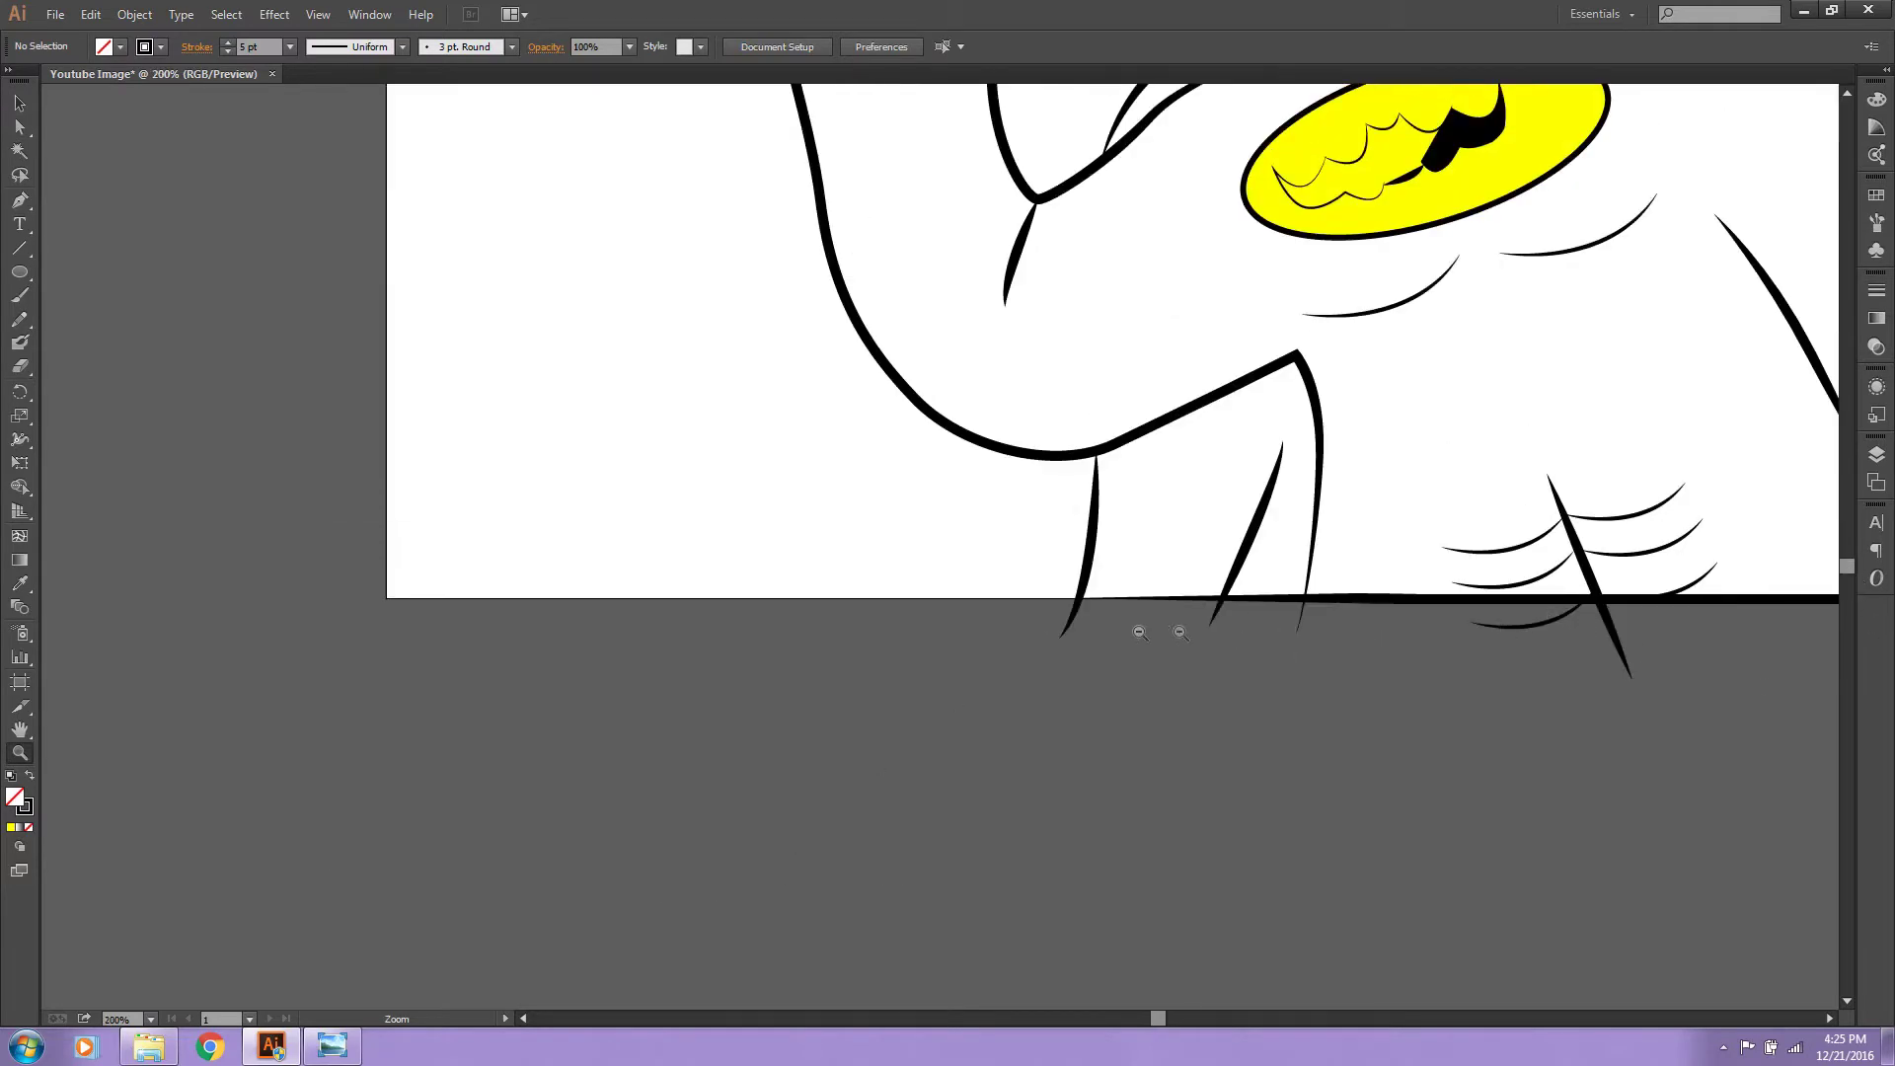
{"action": "left_click", "coordinate": [1375, 628], "text": "alt"}
{"action": "left_click", "coordinate": [956, 445], "text": "alt"}
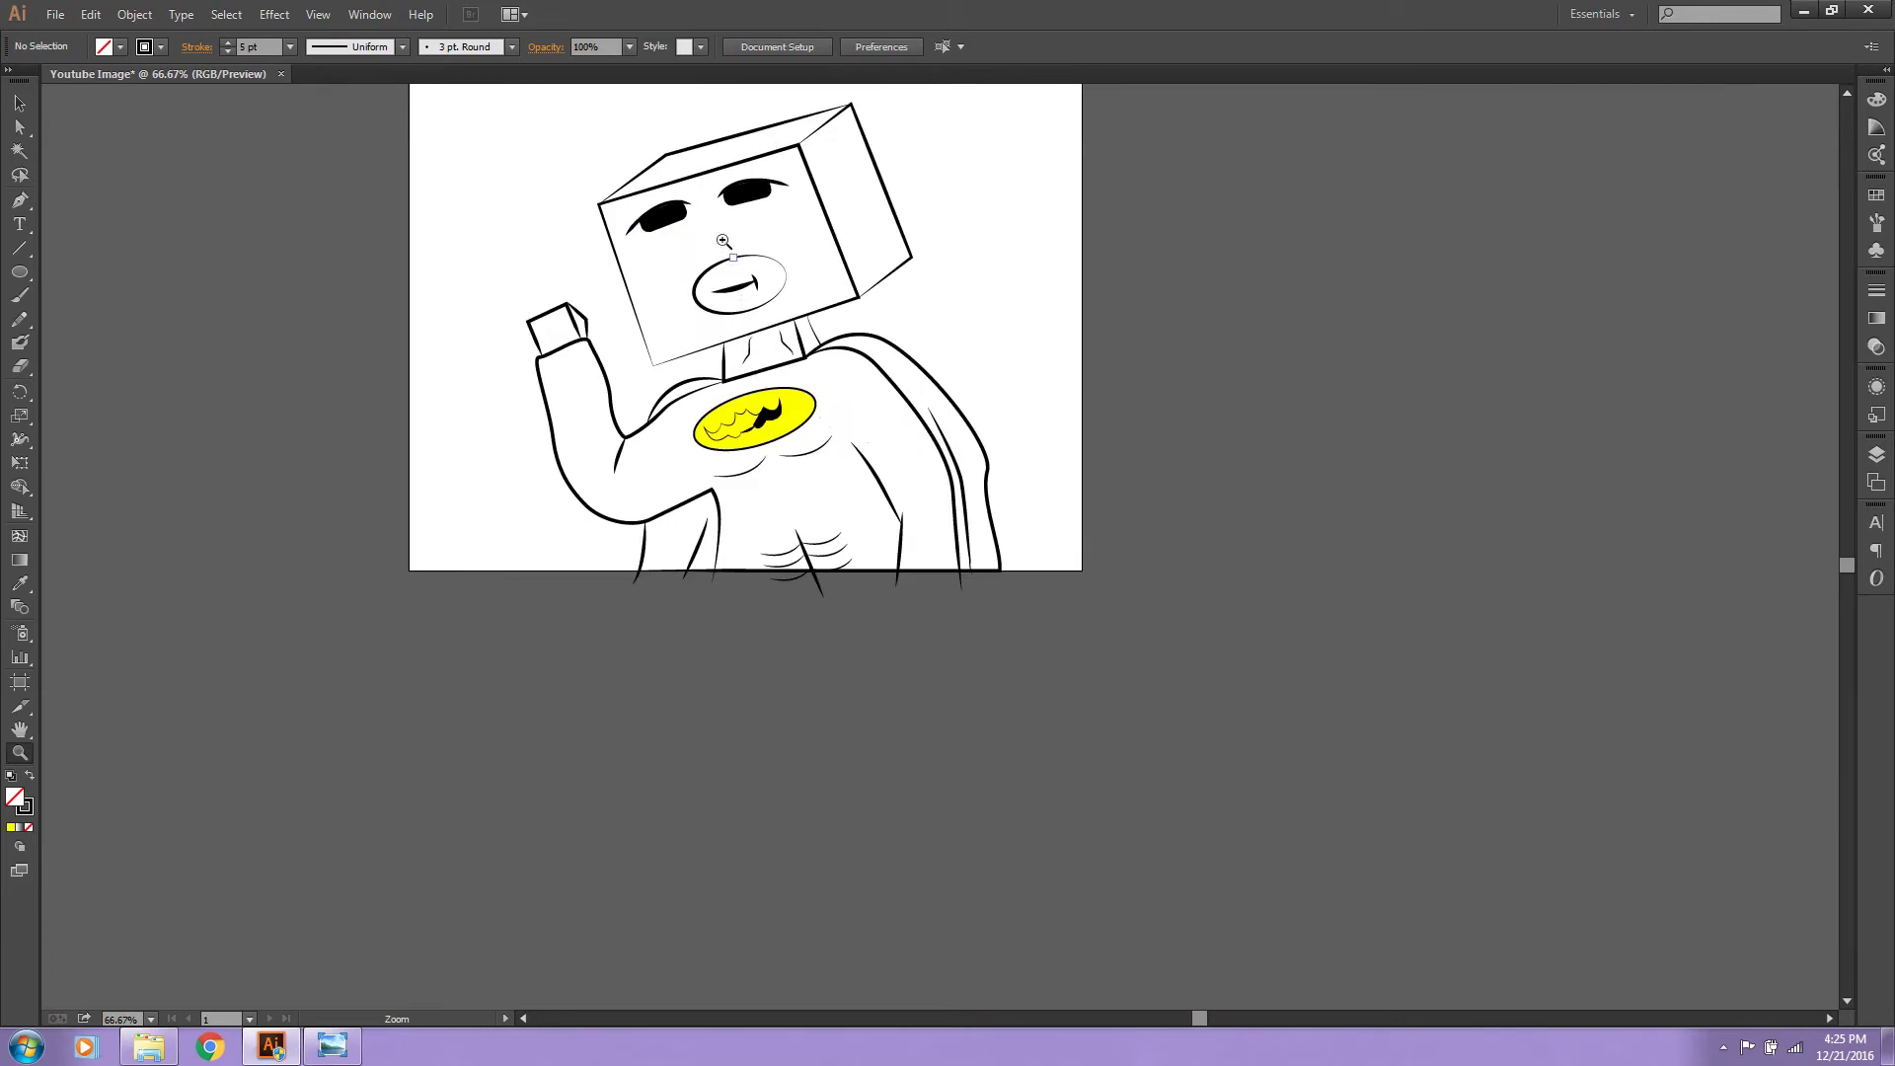
{"action": "left_click", "coordinate": [722, 240], "text": "alt"}
{"action": "left_click", "coordinate": [1012, 598]}
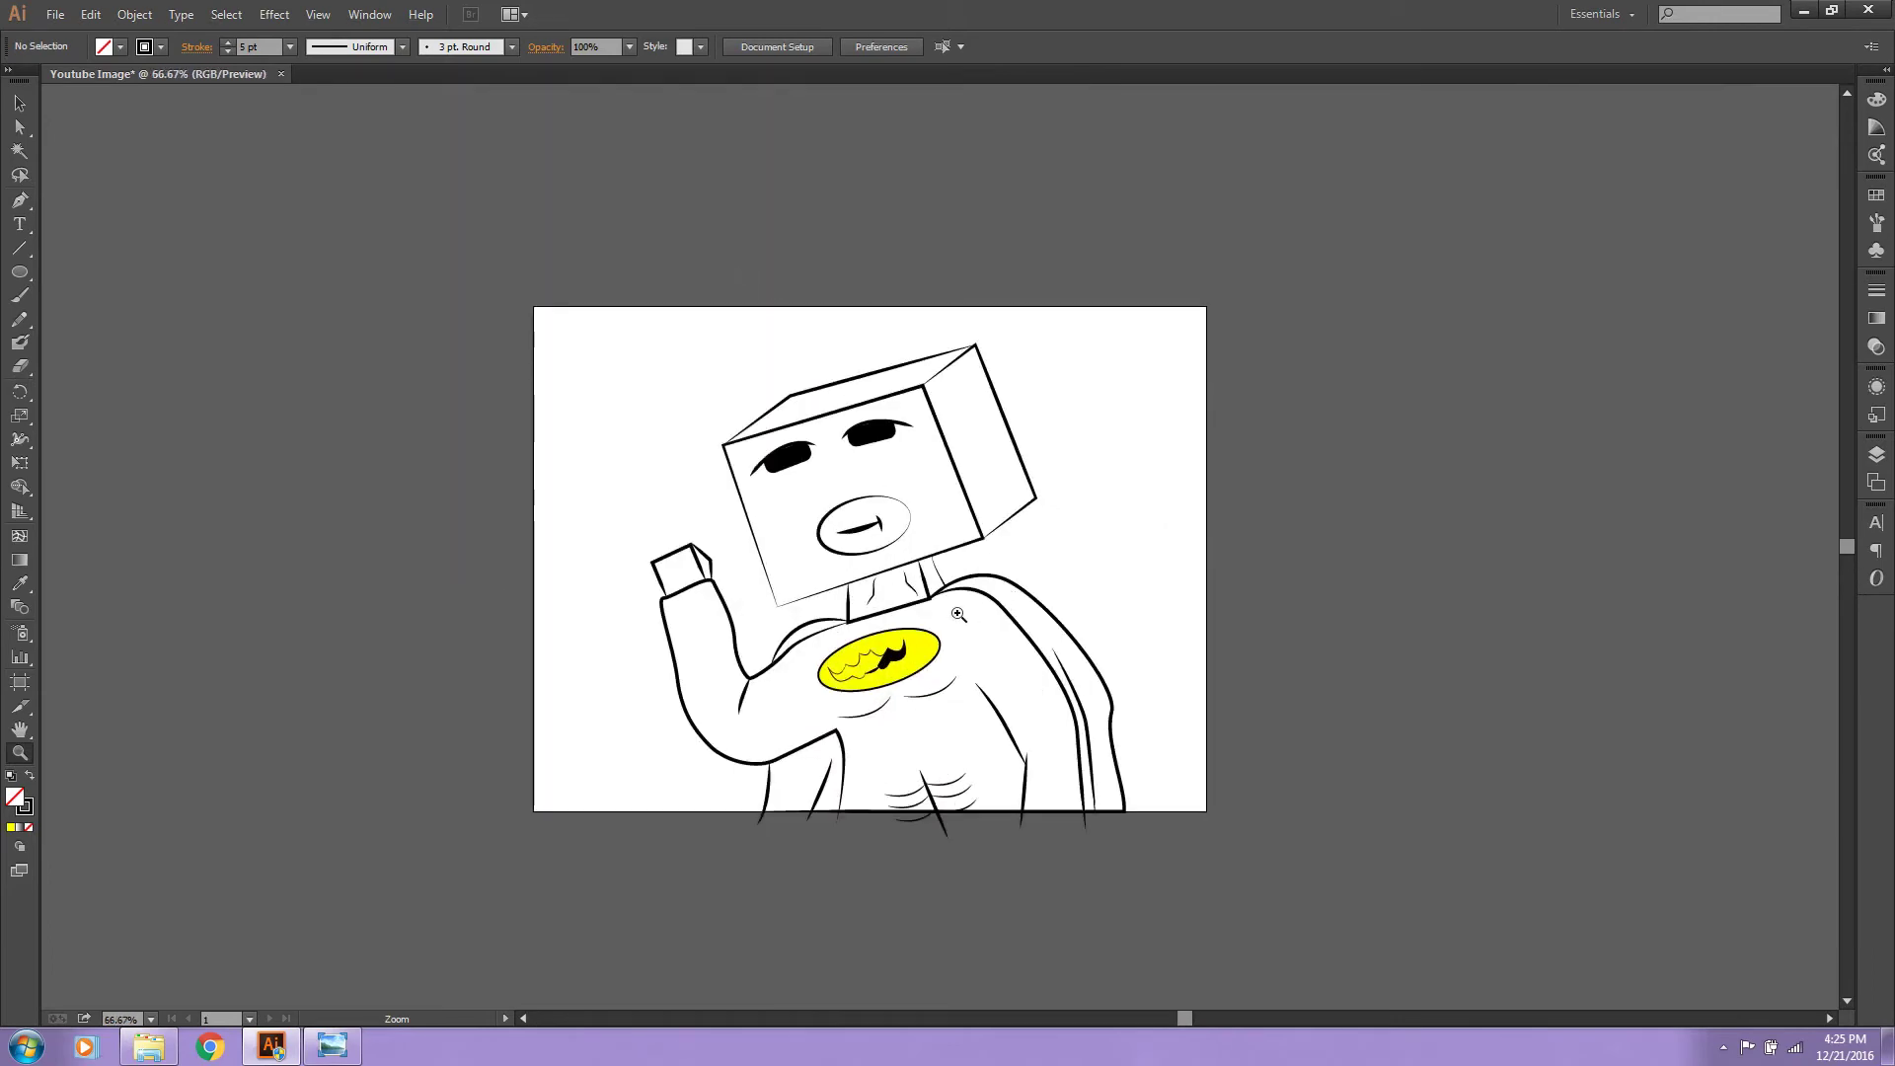
{"action": "left_click", "coordinate": [958, 614]}
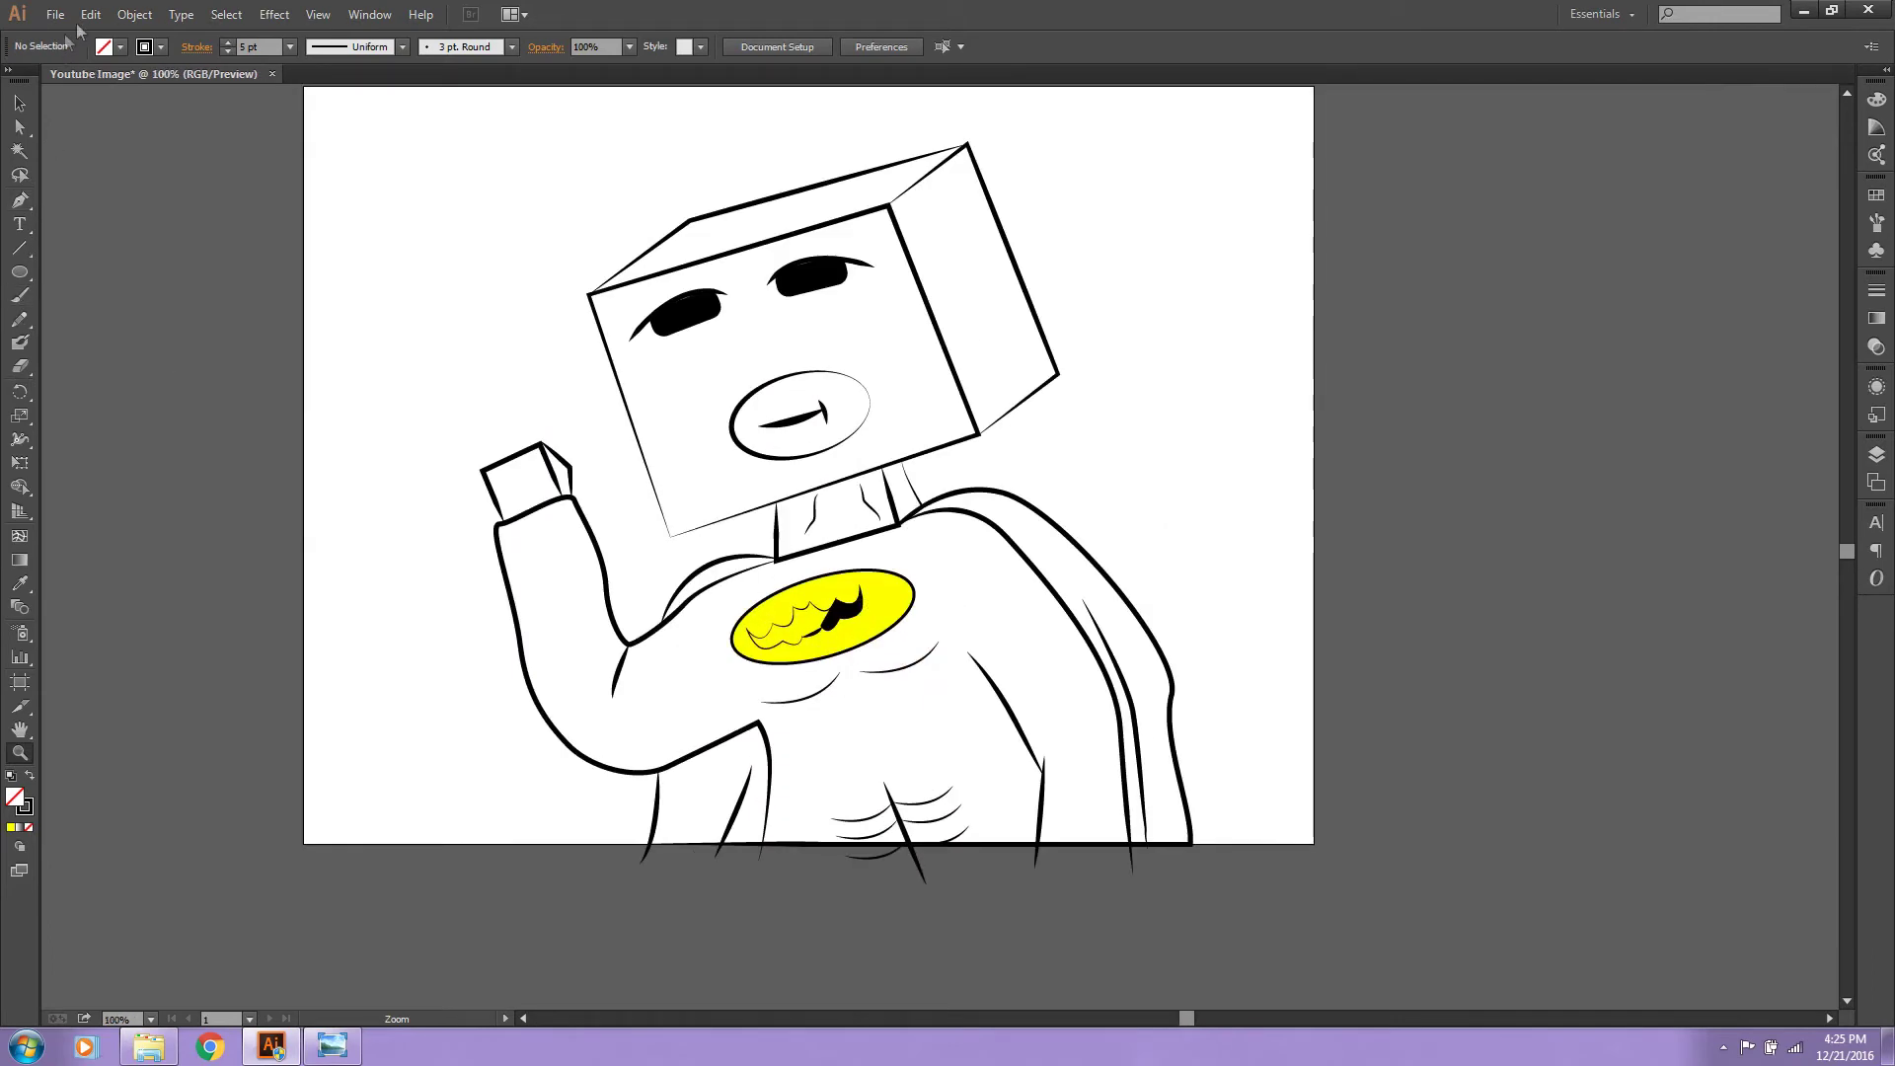
{"action": "left_click", "coordinate": [90, 14]}
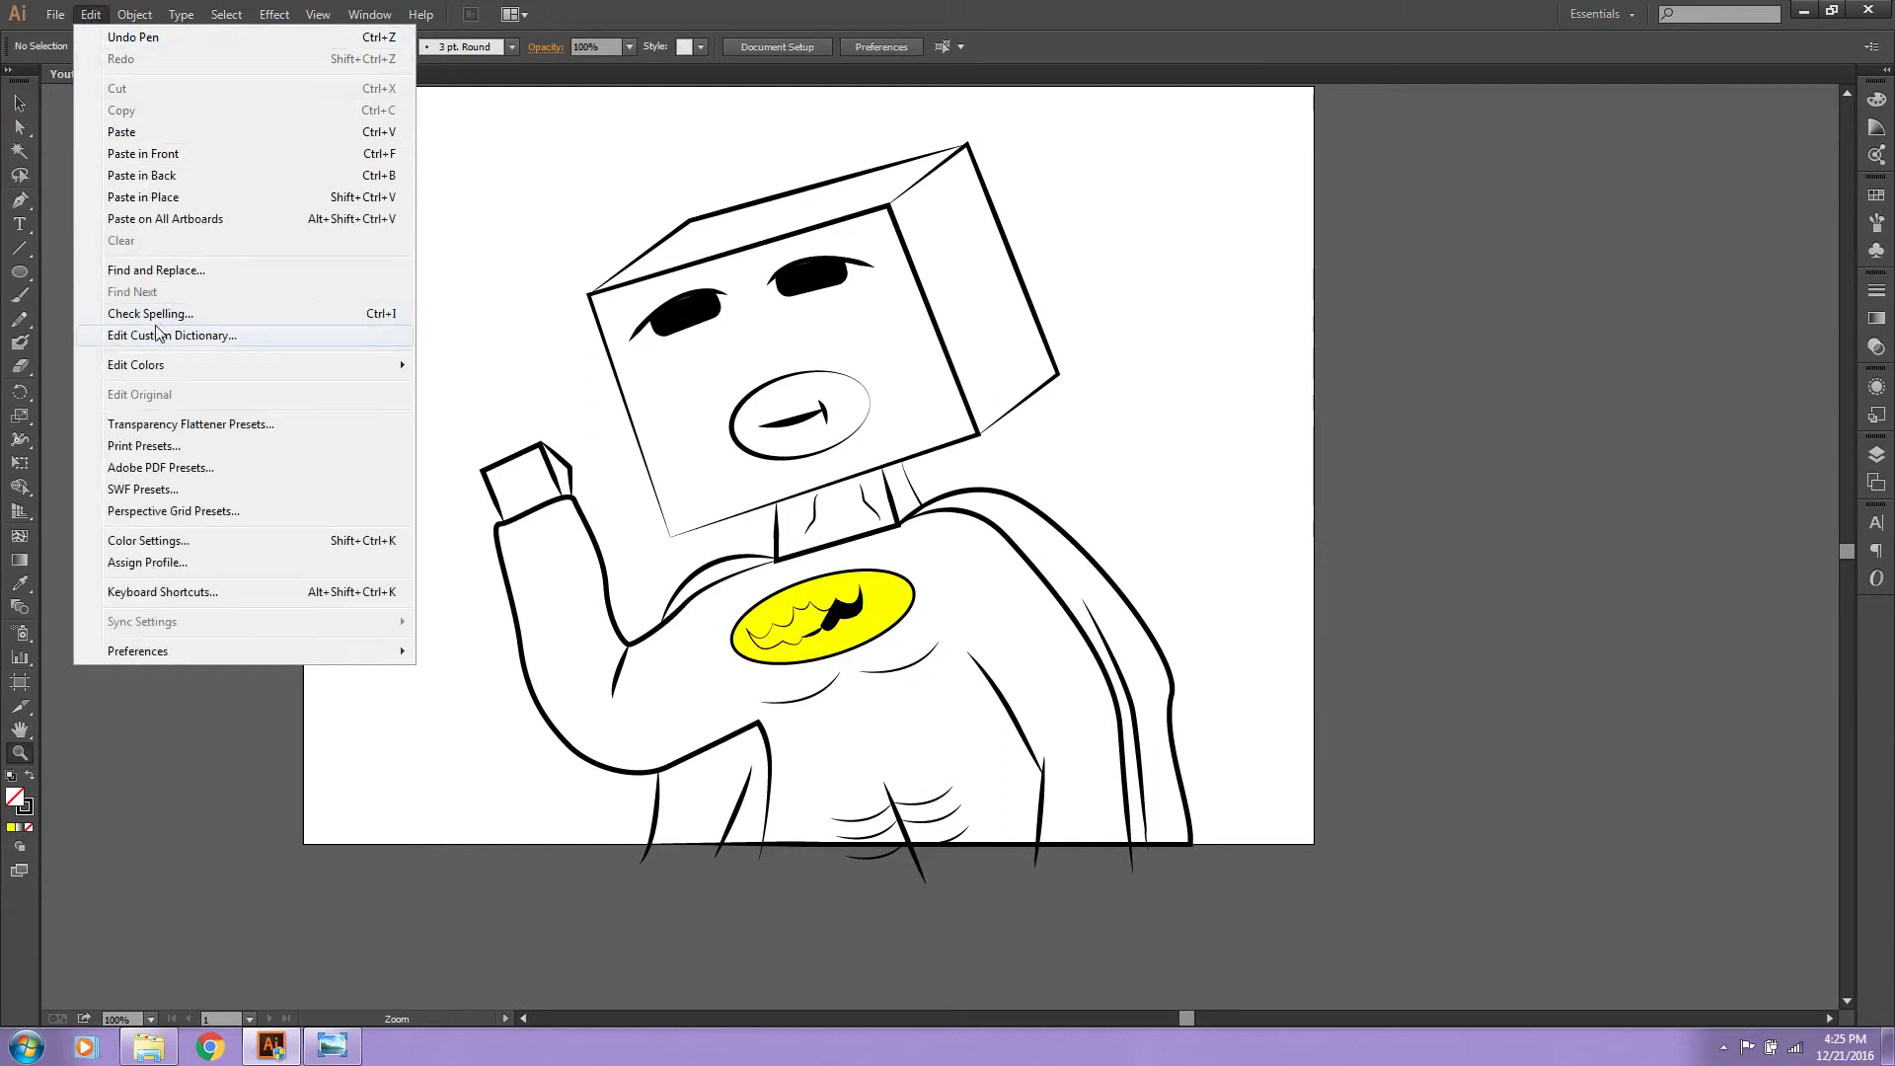
{"action": "left_click", "coordinate": [798, 235]}
{"action": "key", "text": "v"}
Step: Change the head's front-face outline from Uniform to the tapered Width Profile 1
{"action": "left_click", "coordinate": [940, 559]}
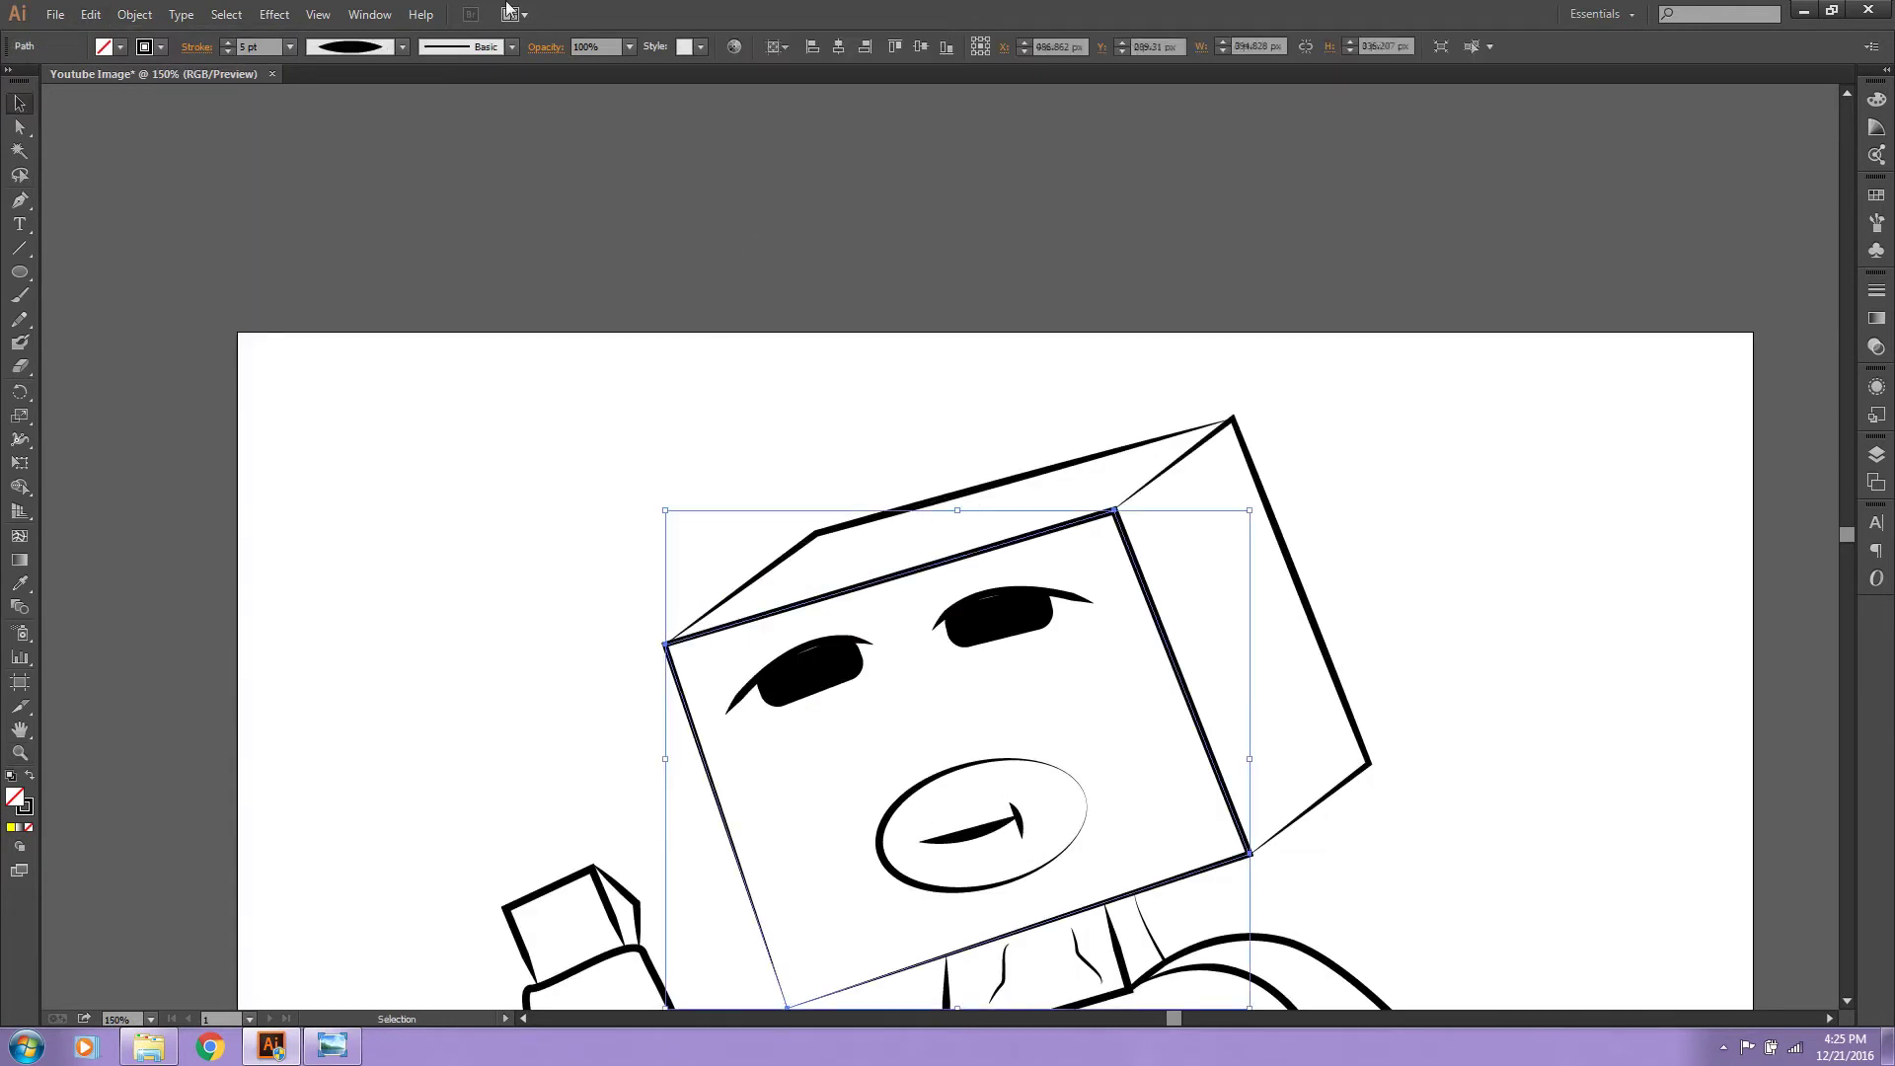
{"action": "left_click", "coordinate": [402, 48]}
{"action": "left_click", "coordinate": [375, 87]}
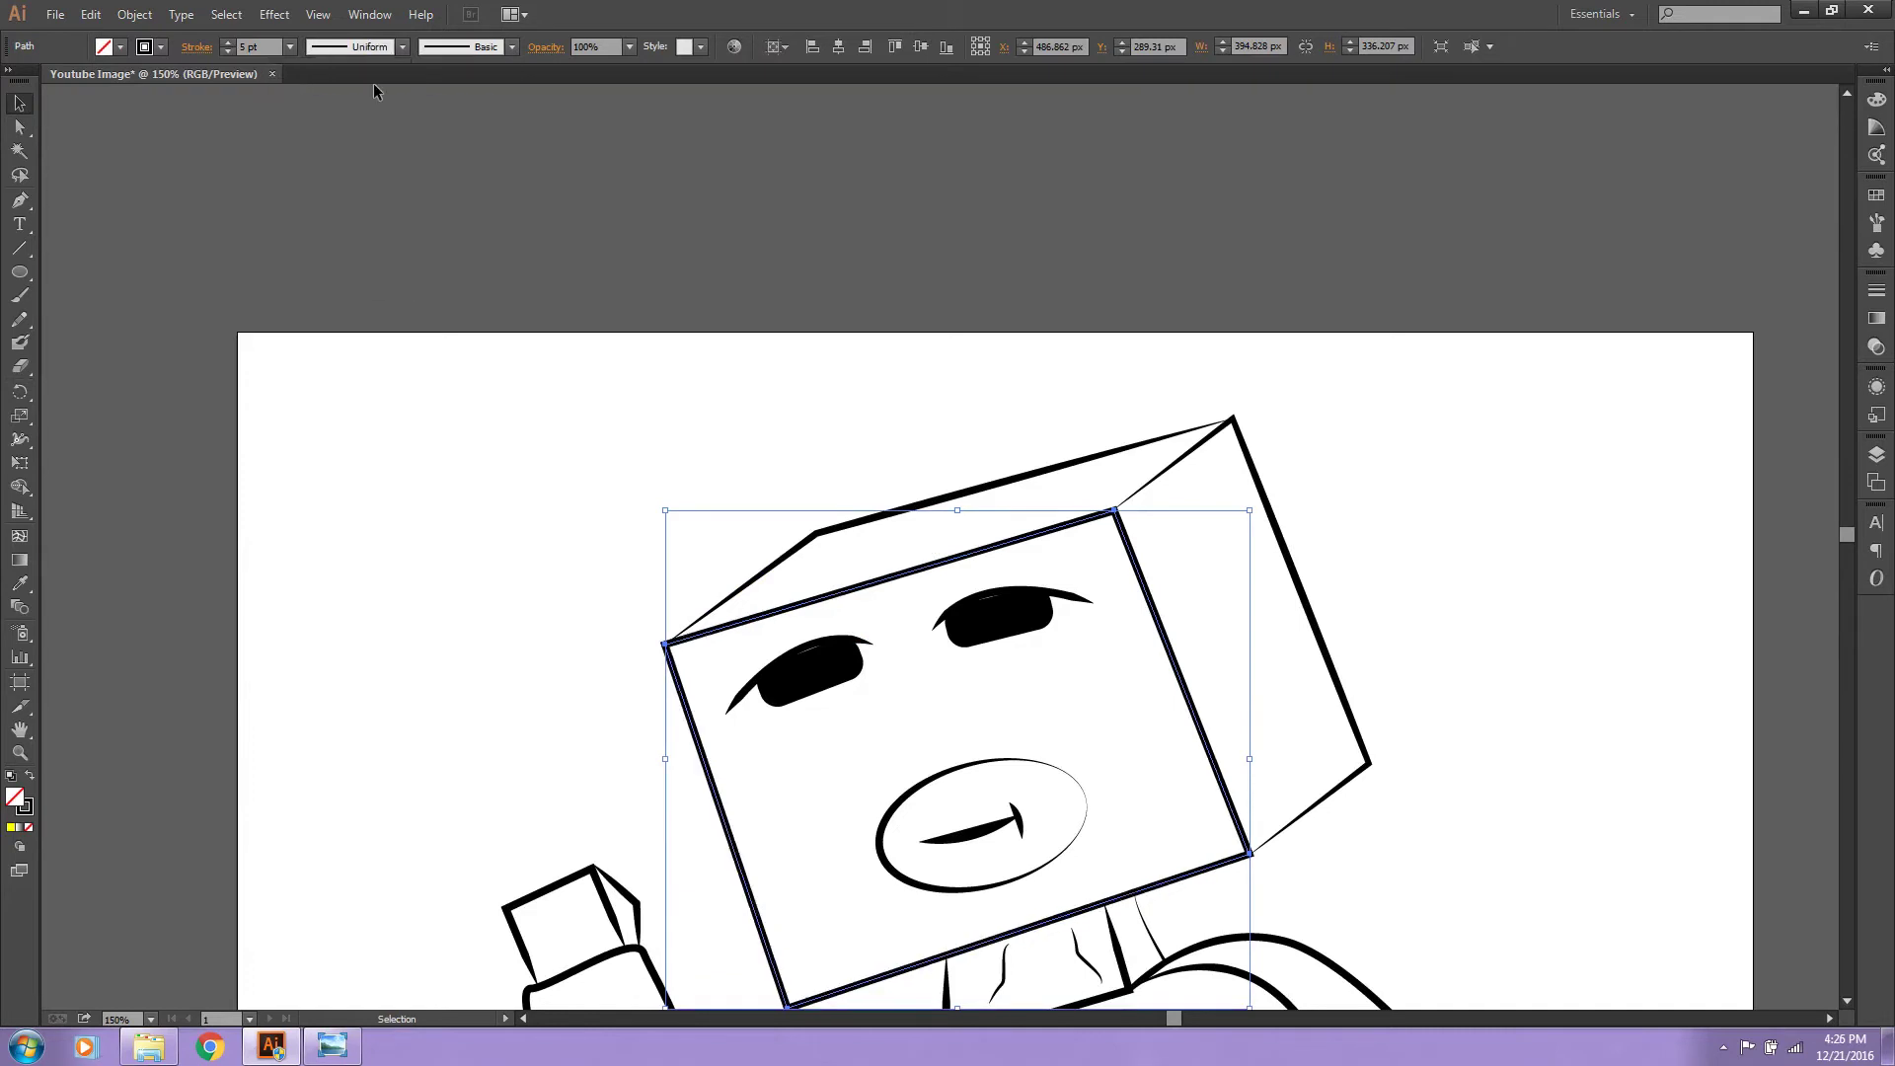
{"action": "left_click", "coordinate": [402, 48]}
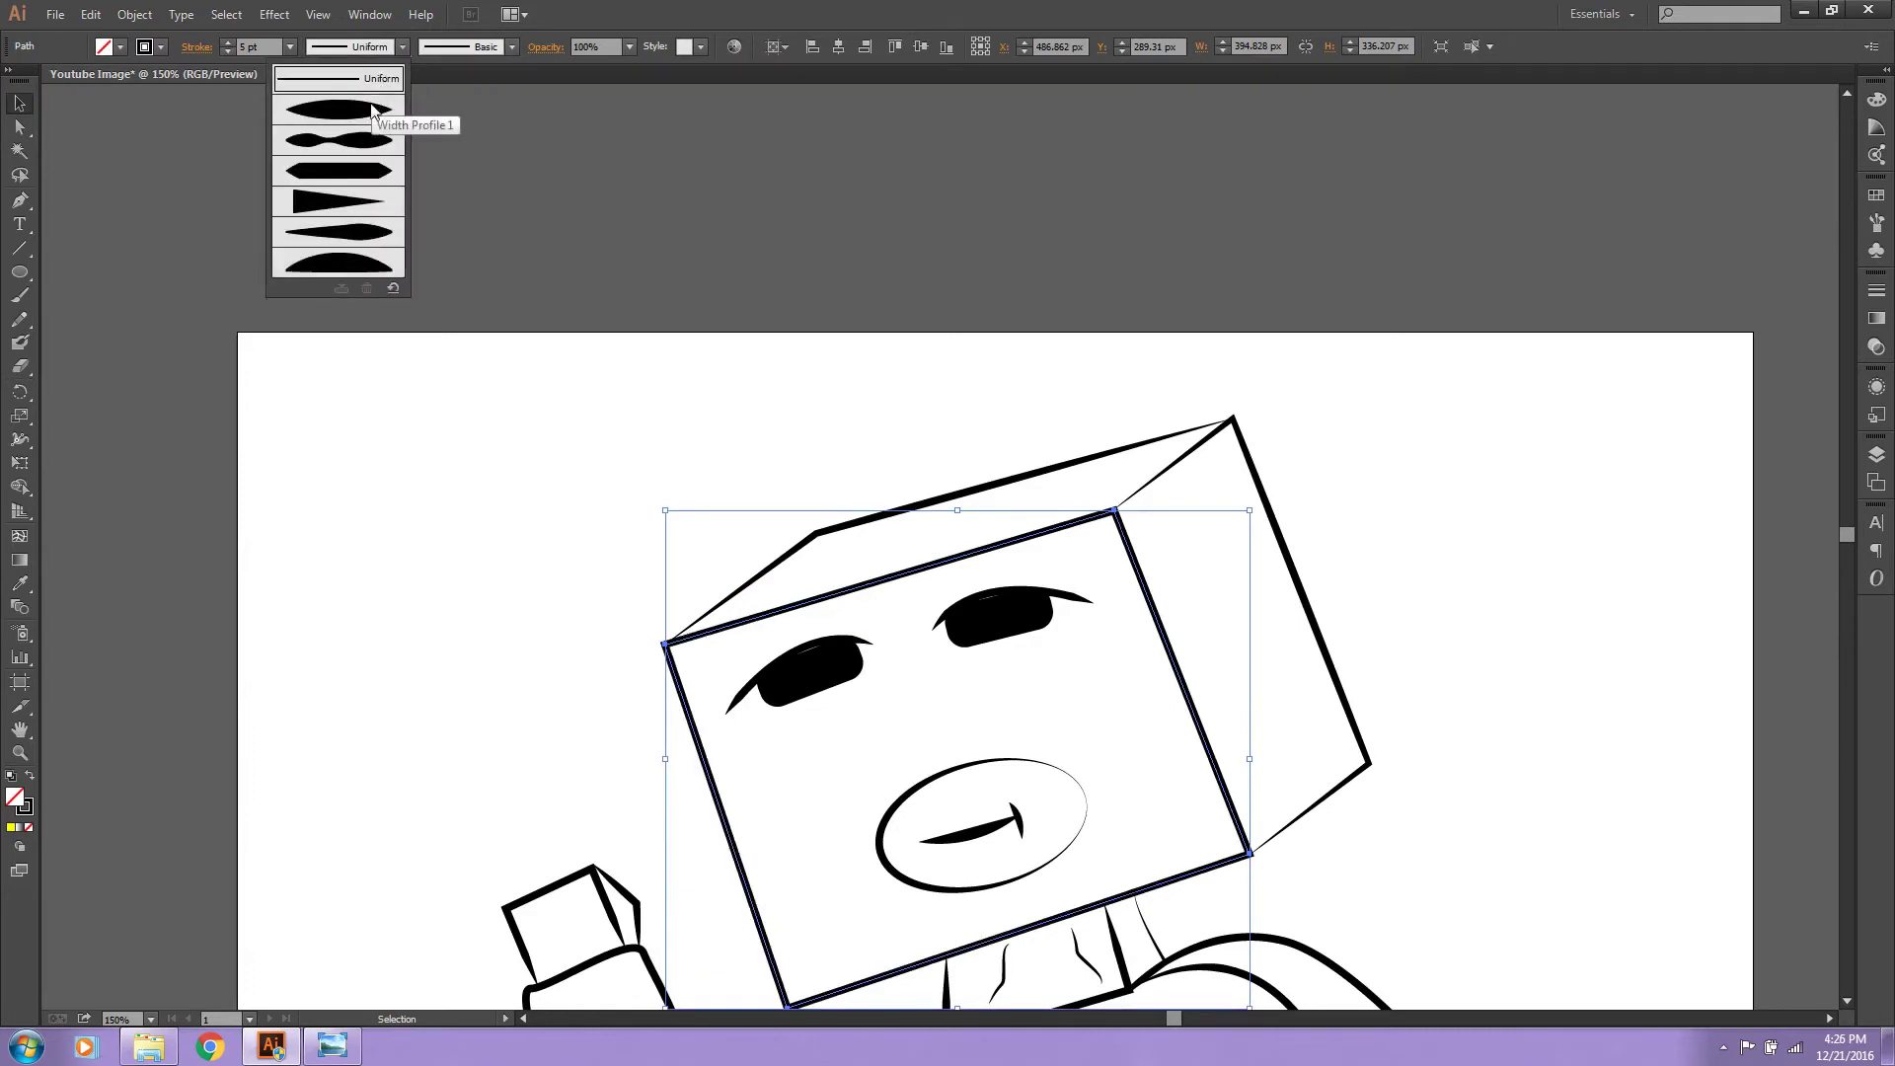
{"action": "left_click", "coordinate": [376, 109]}
{"action": "left_click", "coordinate": [528, 471]}
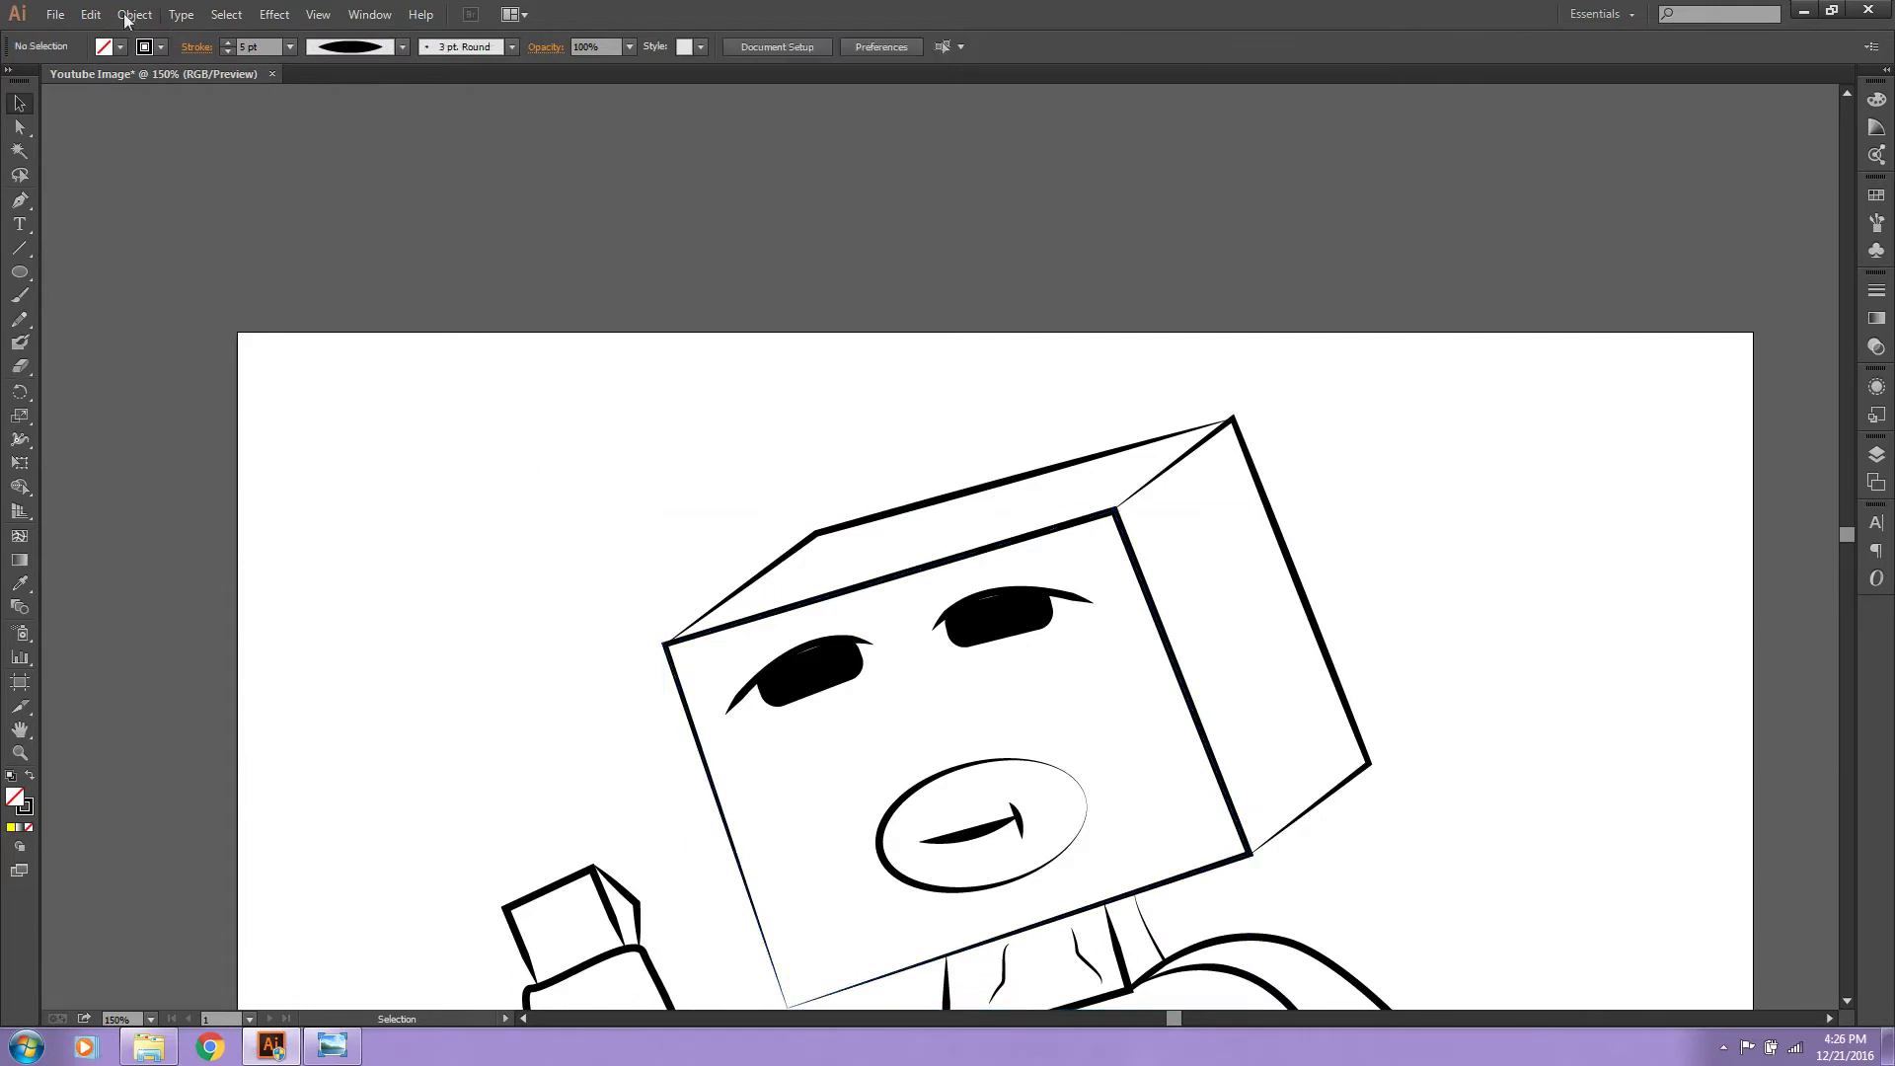
{"action": "left_click", "coordinate": [90, 14]}
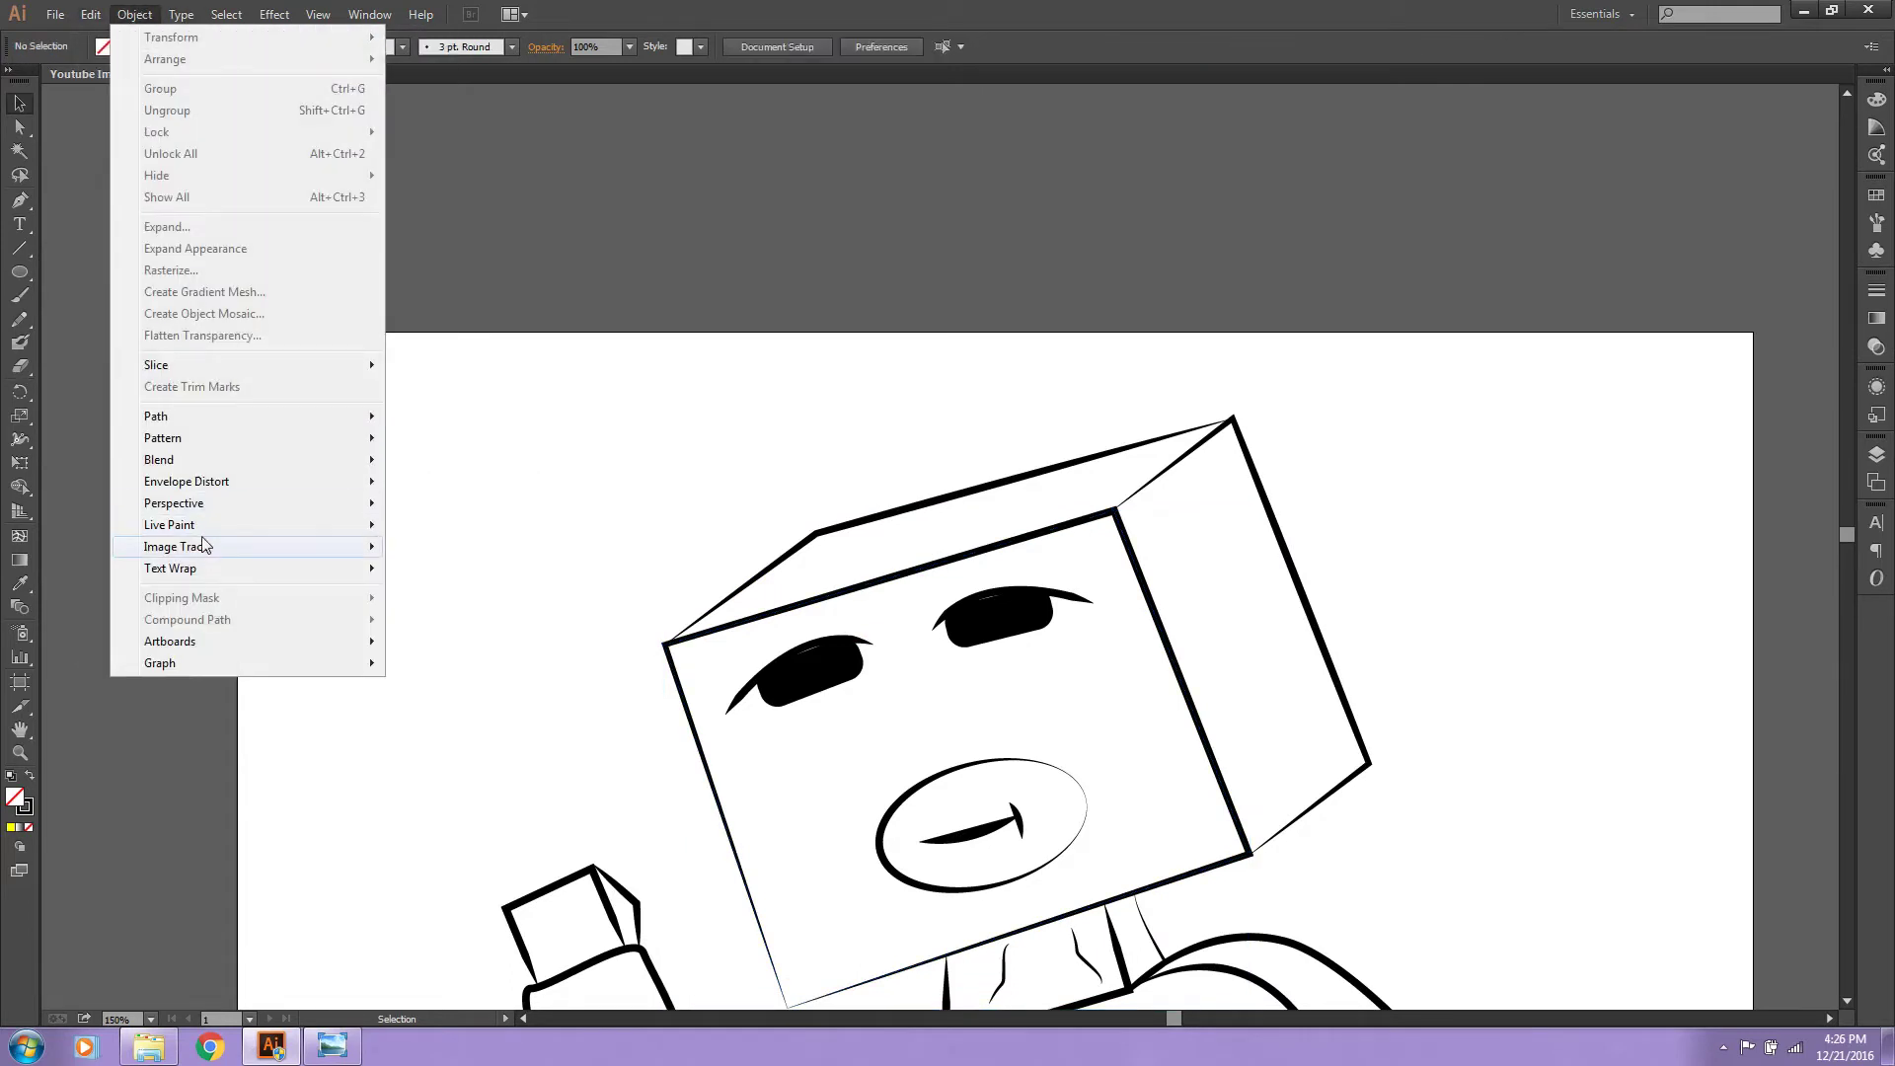
{"action": "mouse_move", "coordinate": [169, 524]}
{"action": "left_click", "coordinate": [688, 507]}
Step: Box-select the drawing and make a Live Paint group, ticking Don't Show Again
{"action": "key", "text": "z"}
{"action": "left_click", "coordinate": [809, 740], "text": "alt"}
{"action": "left_click", "coordinate": [20, 126]}
{"action": "left_click_drag", "start_coordinate": [599, 363], "coordinate": [1128, 825]}
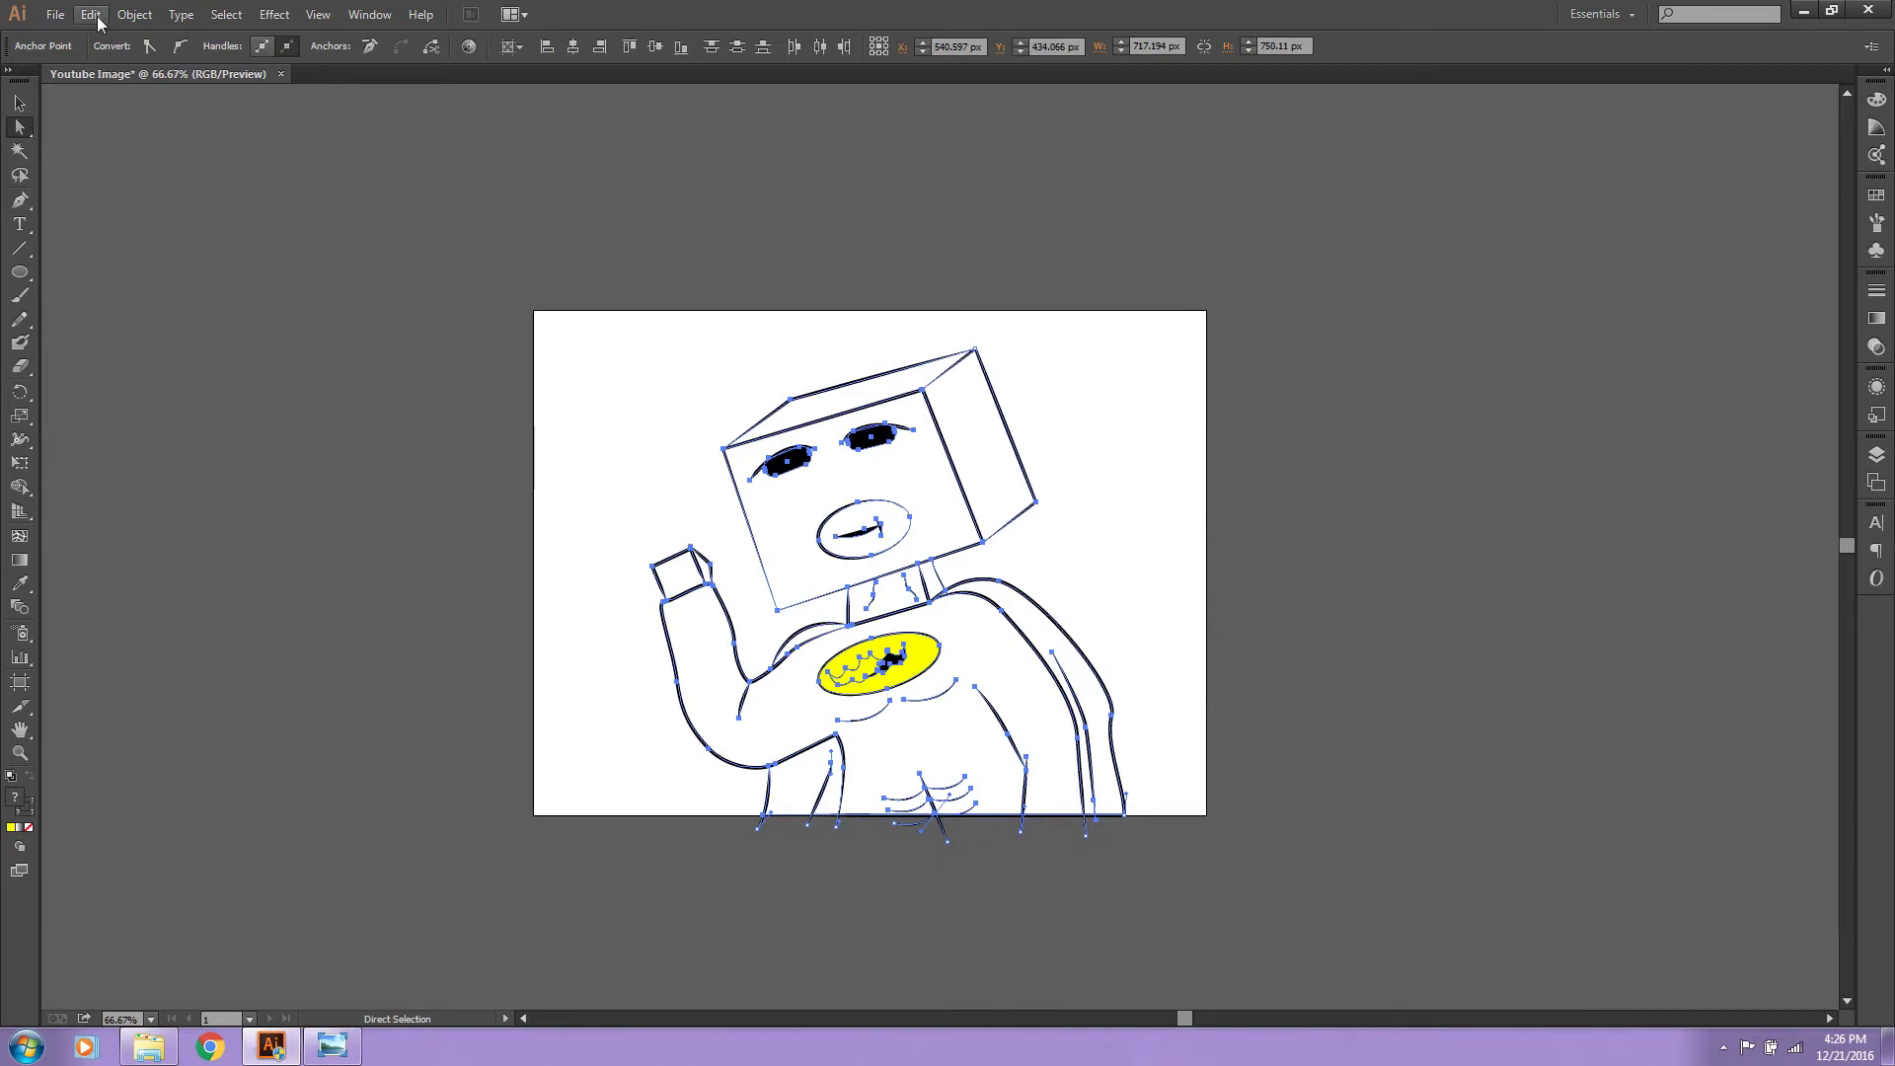
{"action": "left_click", "coordinate": [133, 15]}
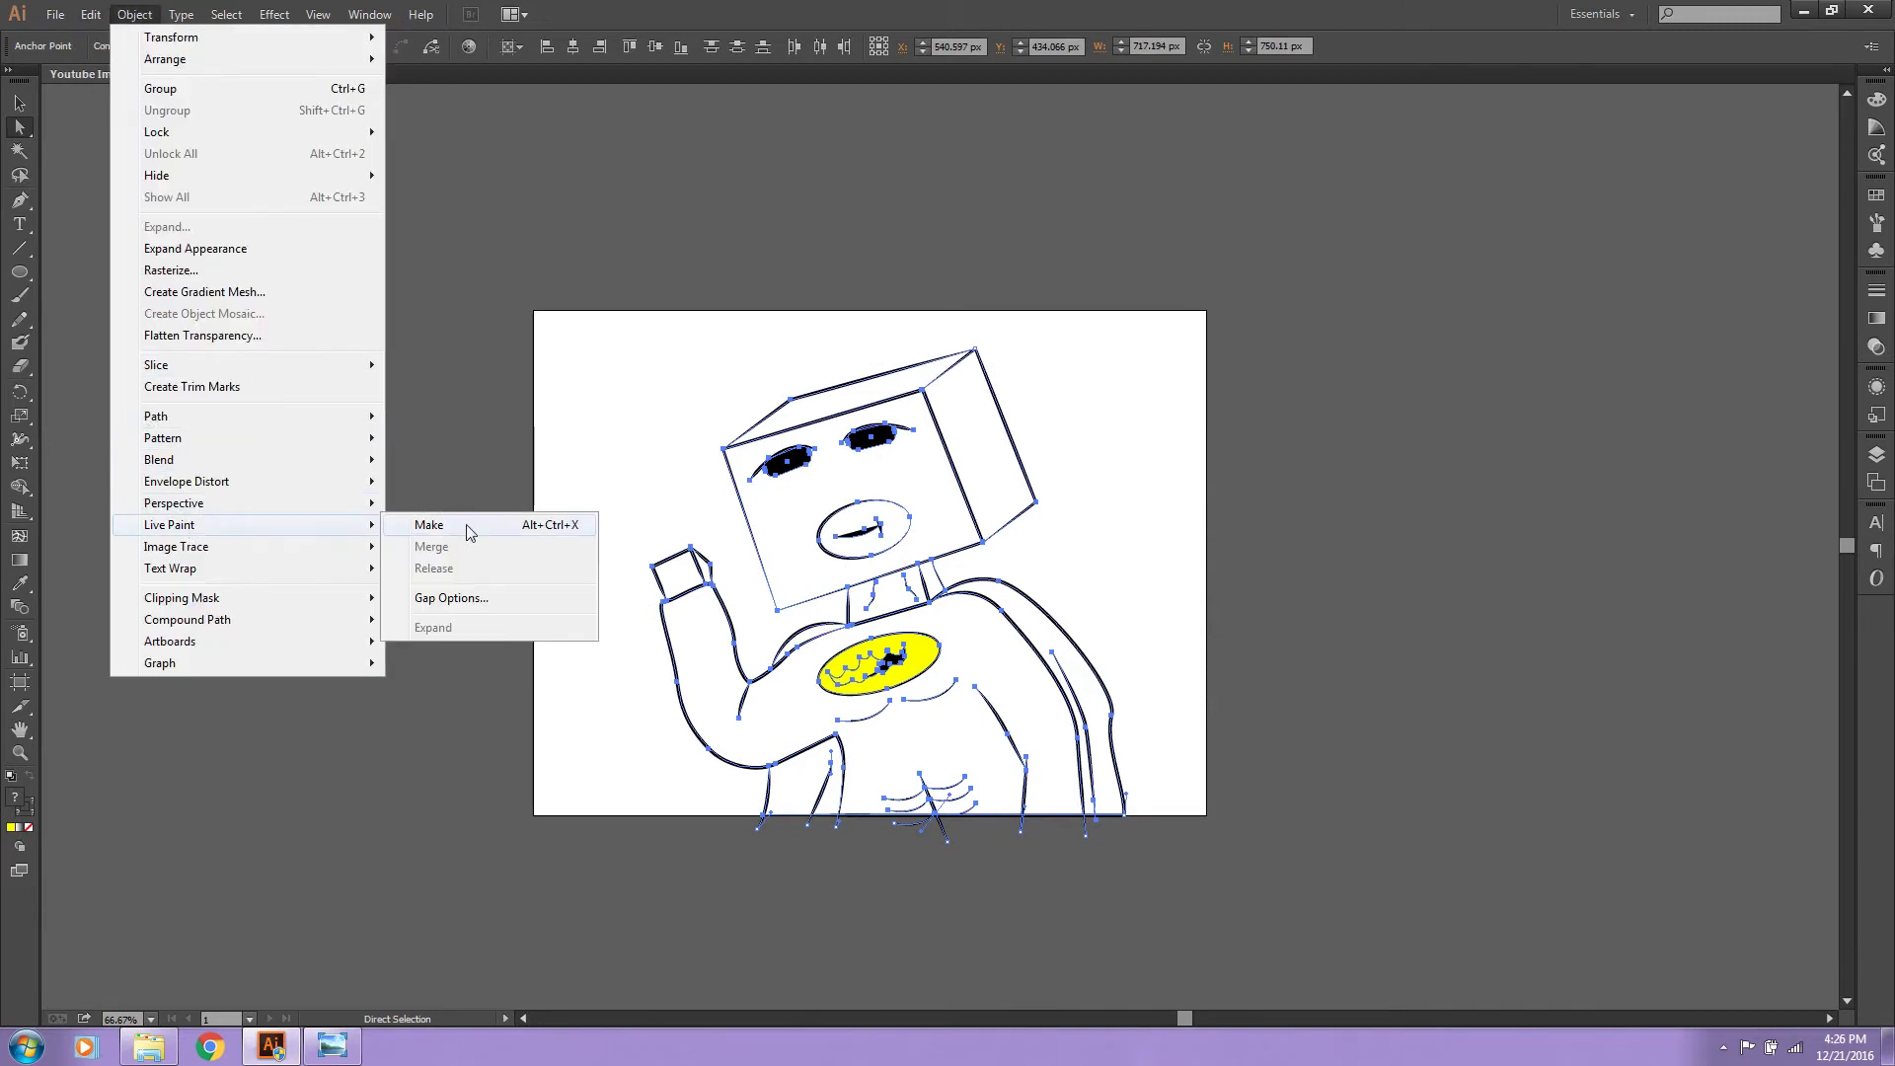
{"action": "left_click", "coordinate": [538, 523]}
{"action": "left_click", "coordinate": [777, 554]}
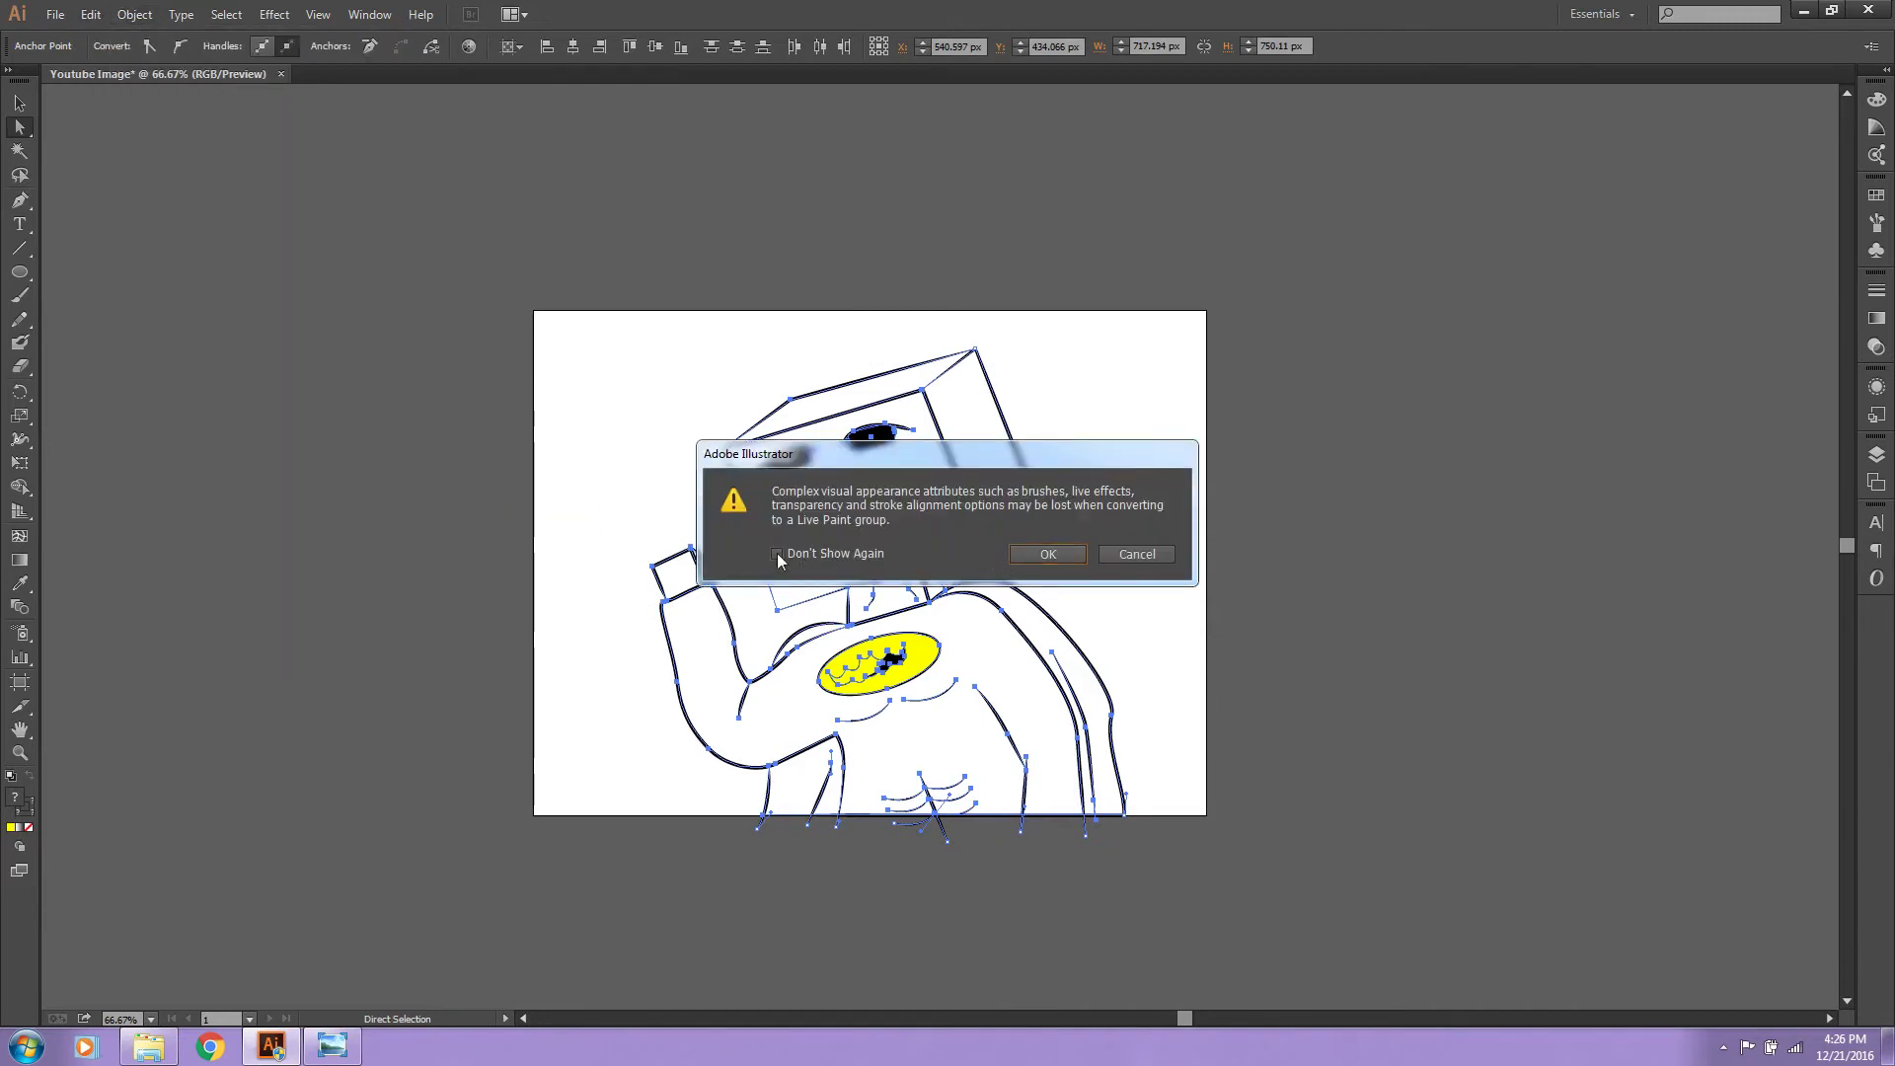
{"action": "left_click", "coordinate": [1066, 556]}
{"action": "left_click", "coordinate": [1103, 548]}
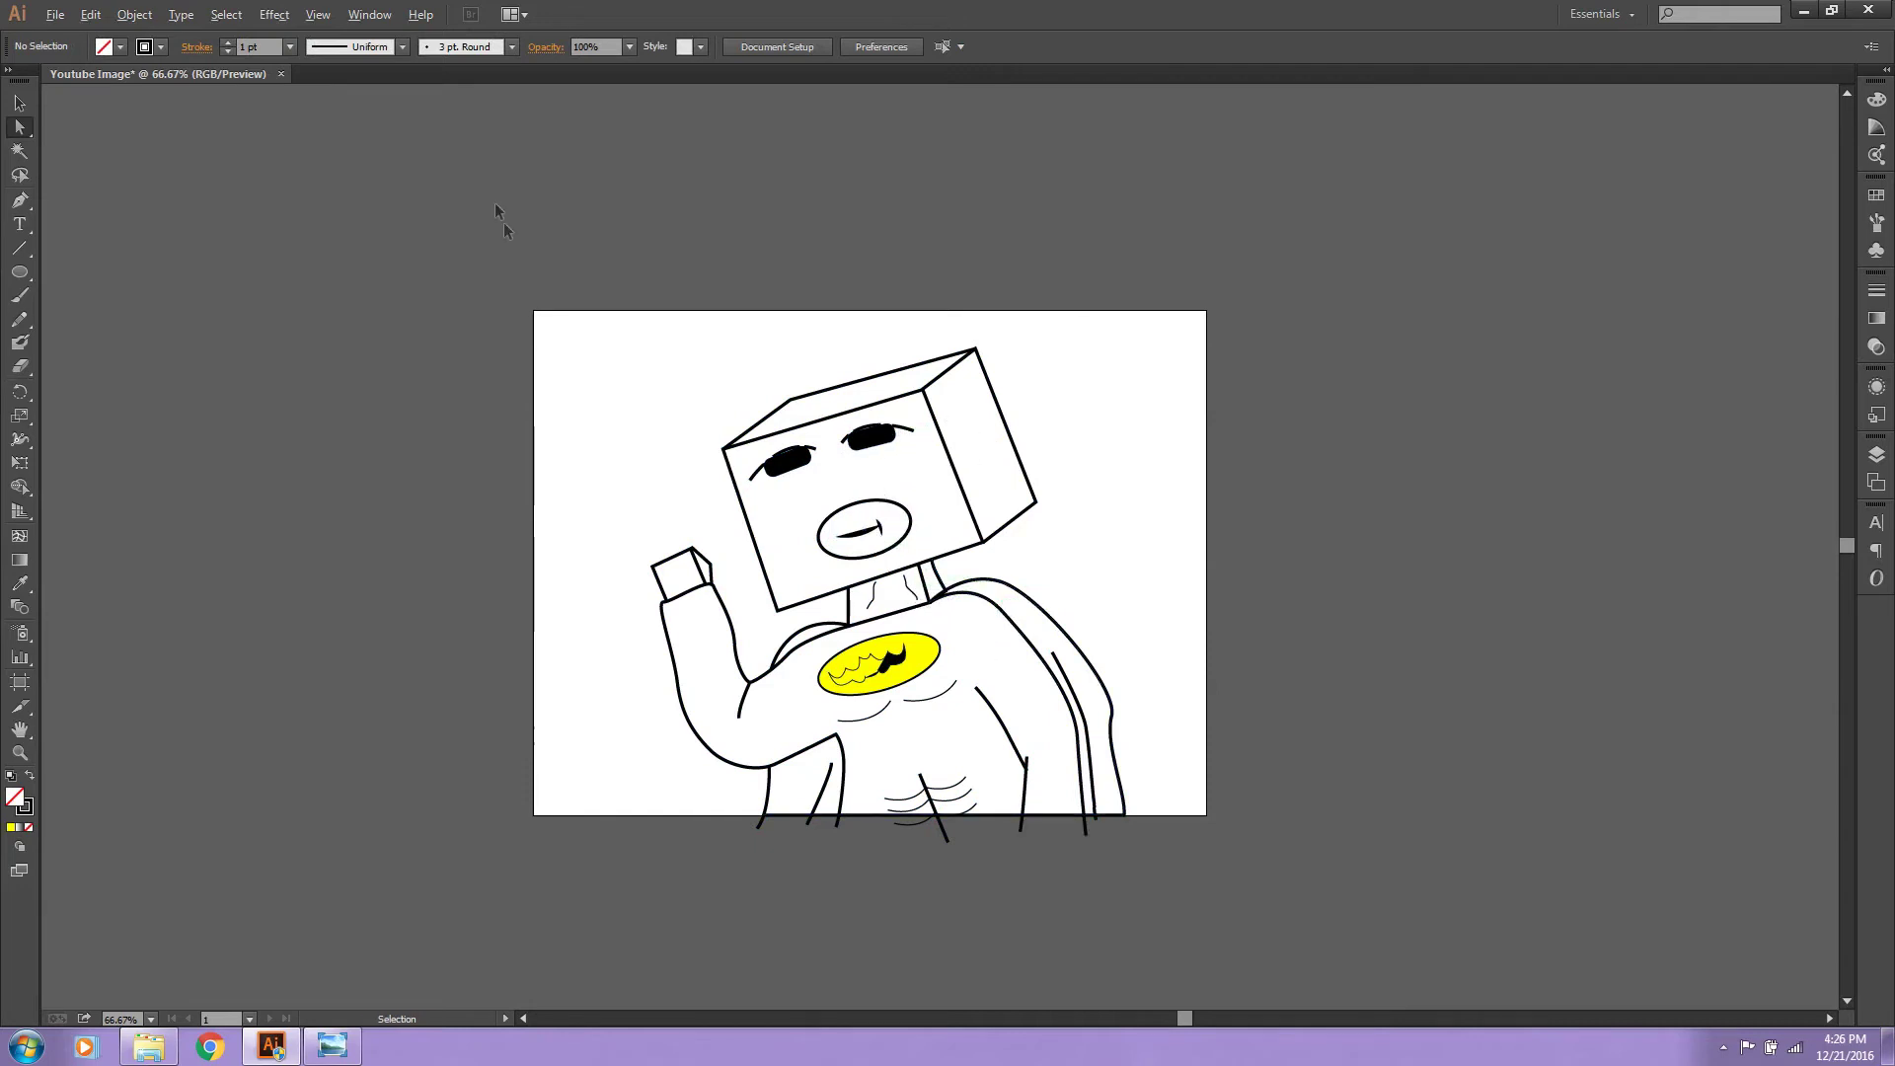
Step: Select every path and apply Object > Expand Appearance to outline the strokes
{"action": "left_click", "coordinate": [401, 47]}
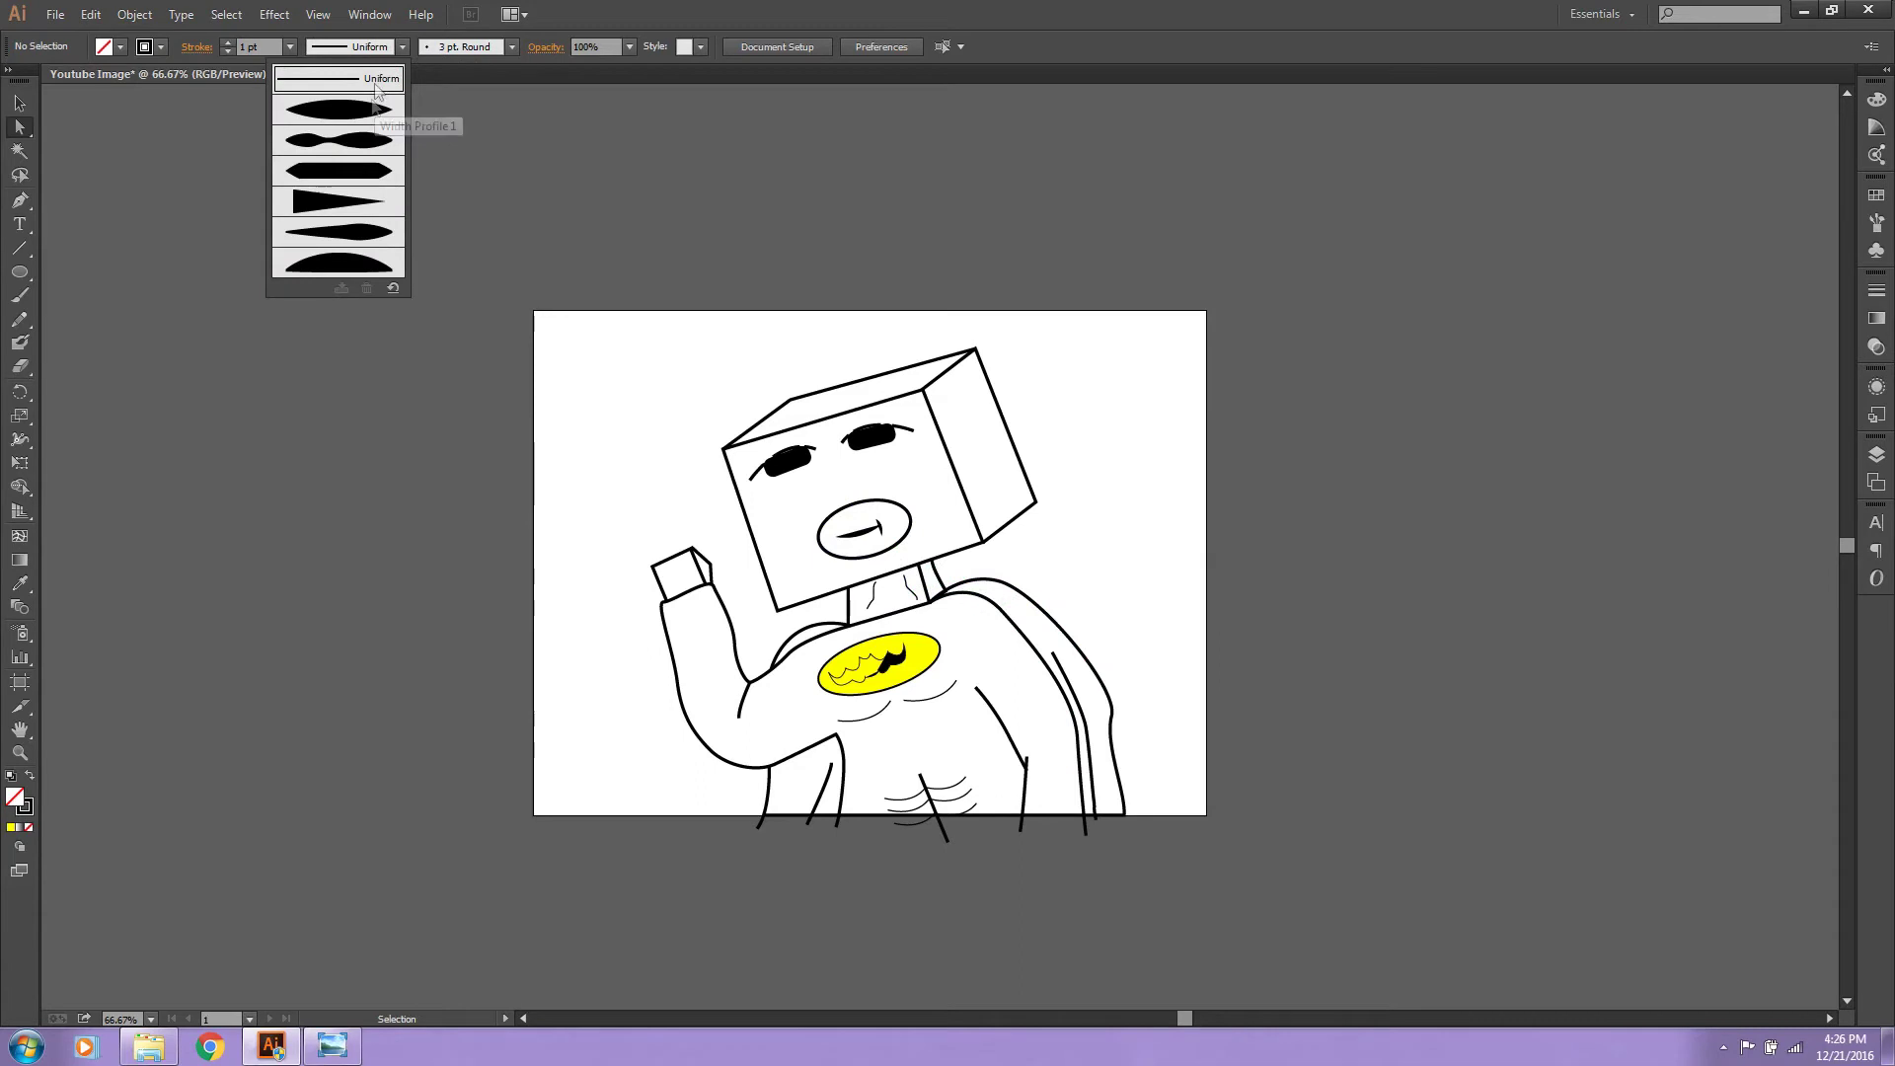
{"action": "left_click", "coordinate": [383, 79]}
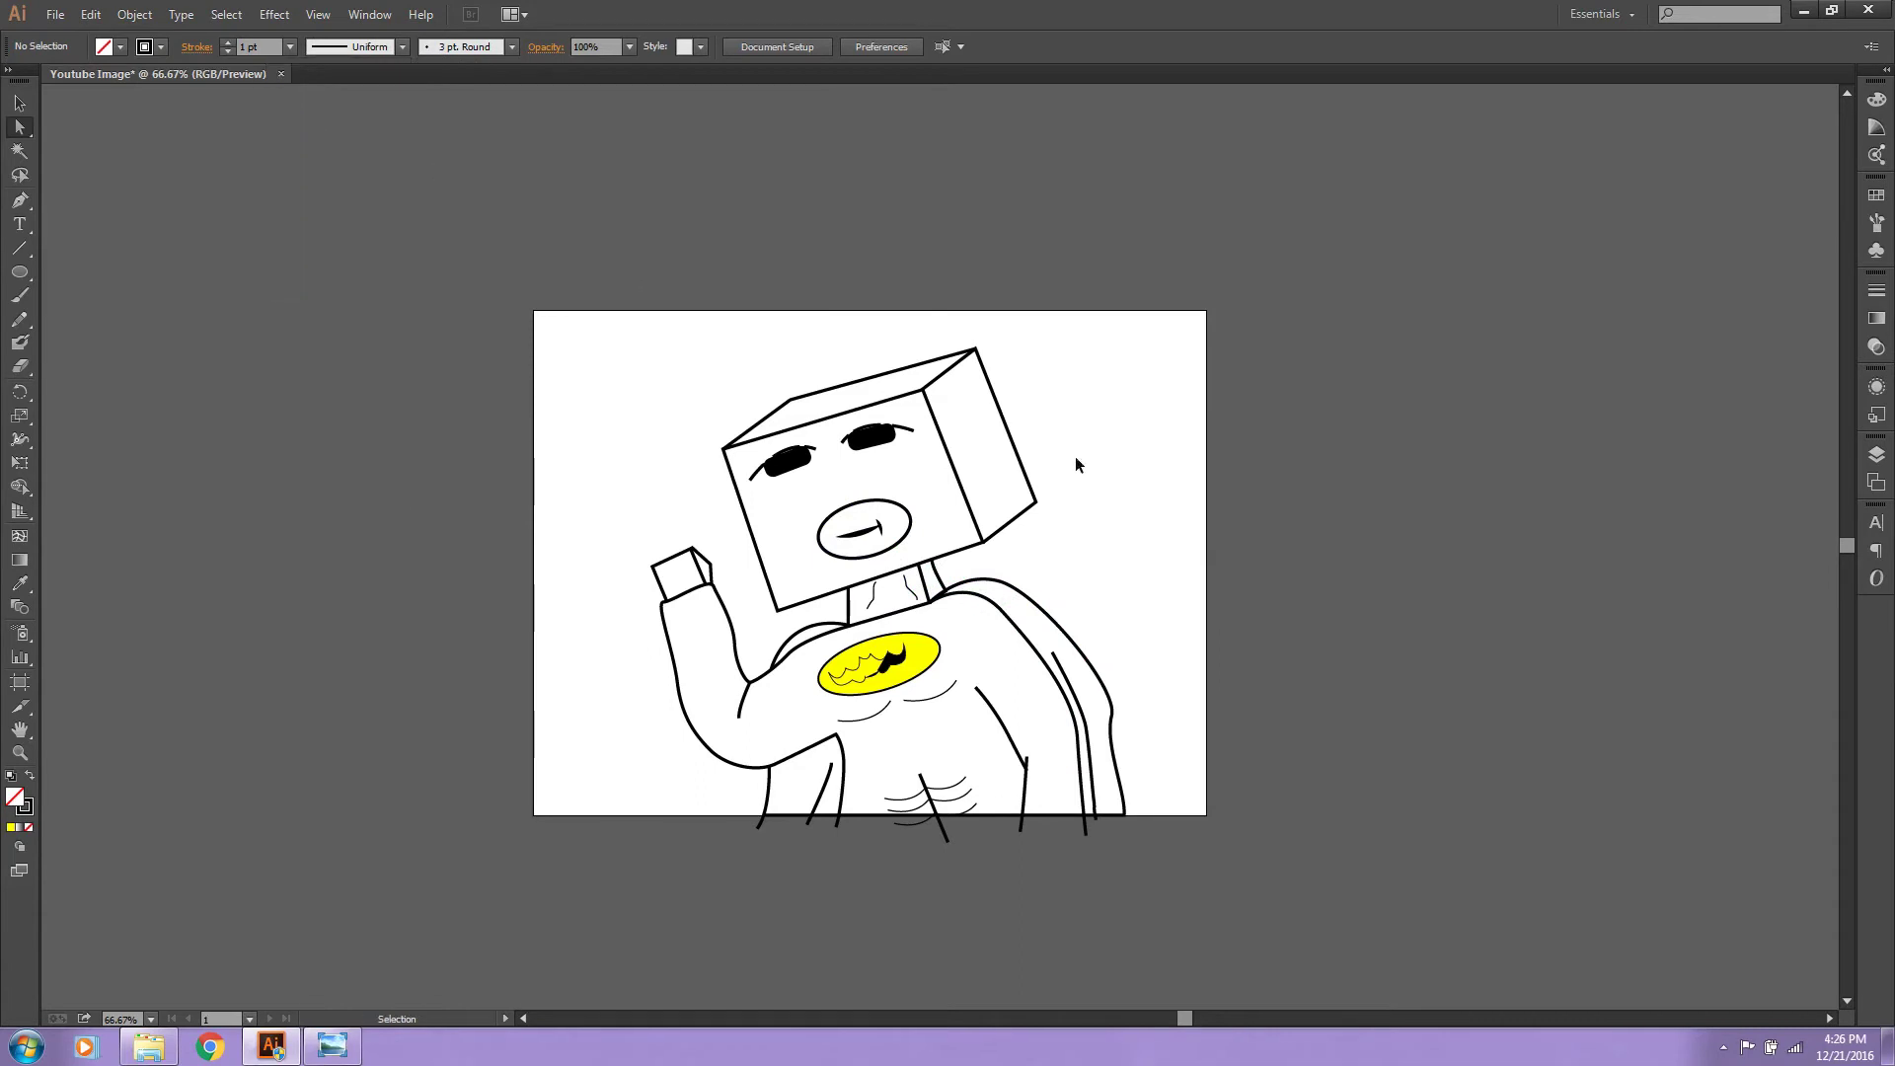
{"action": "key", "text": "ctrl+a"}
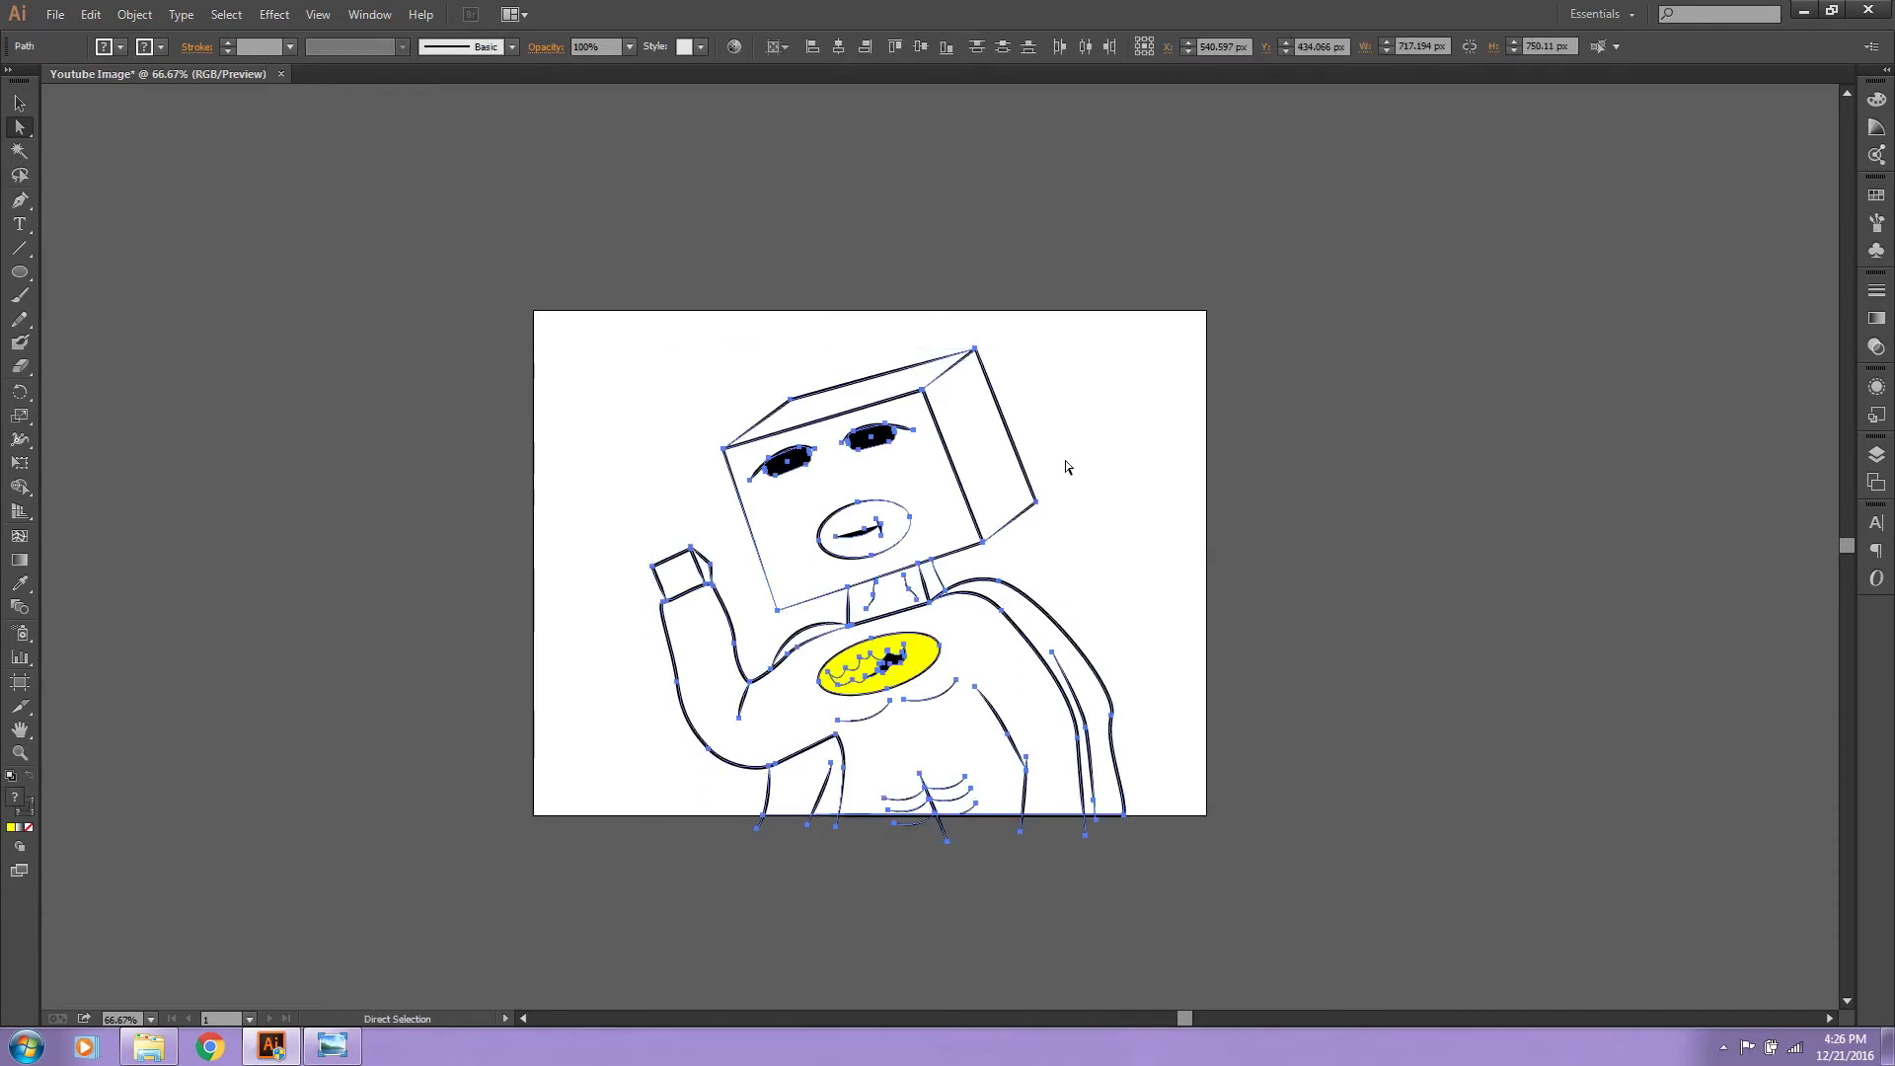
{"action": "left_click", "coordinate": [1064, 461]}
{"action": "left_click_drag", "start_coordinate": [613, 350], "coordinate": [1159, 861]}
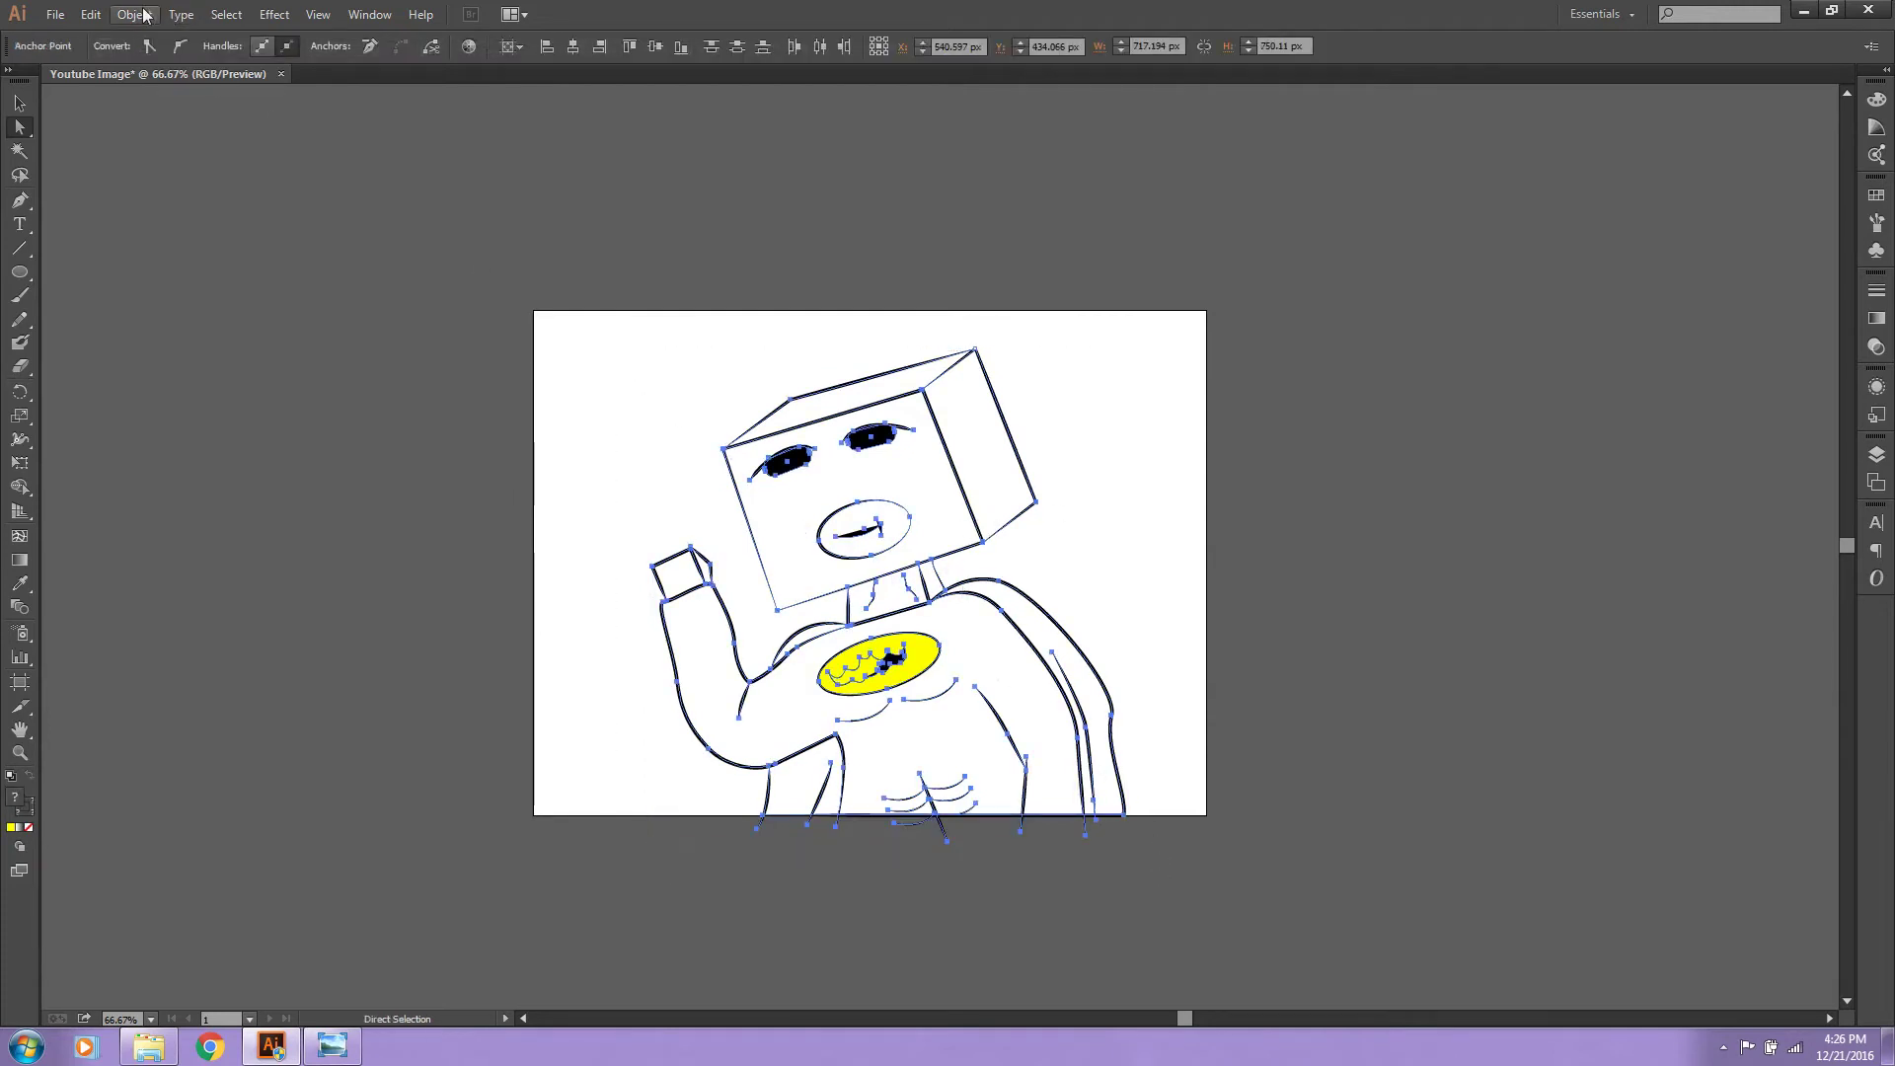
{"action": "left_click", "coordinate": [134, 13]}
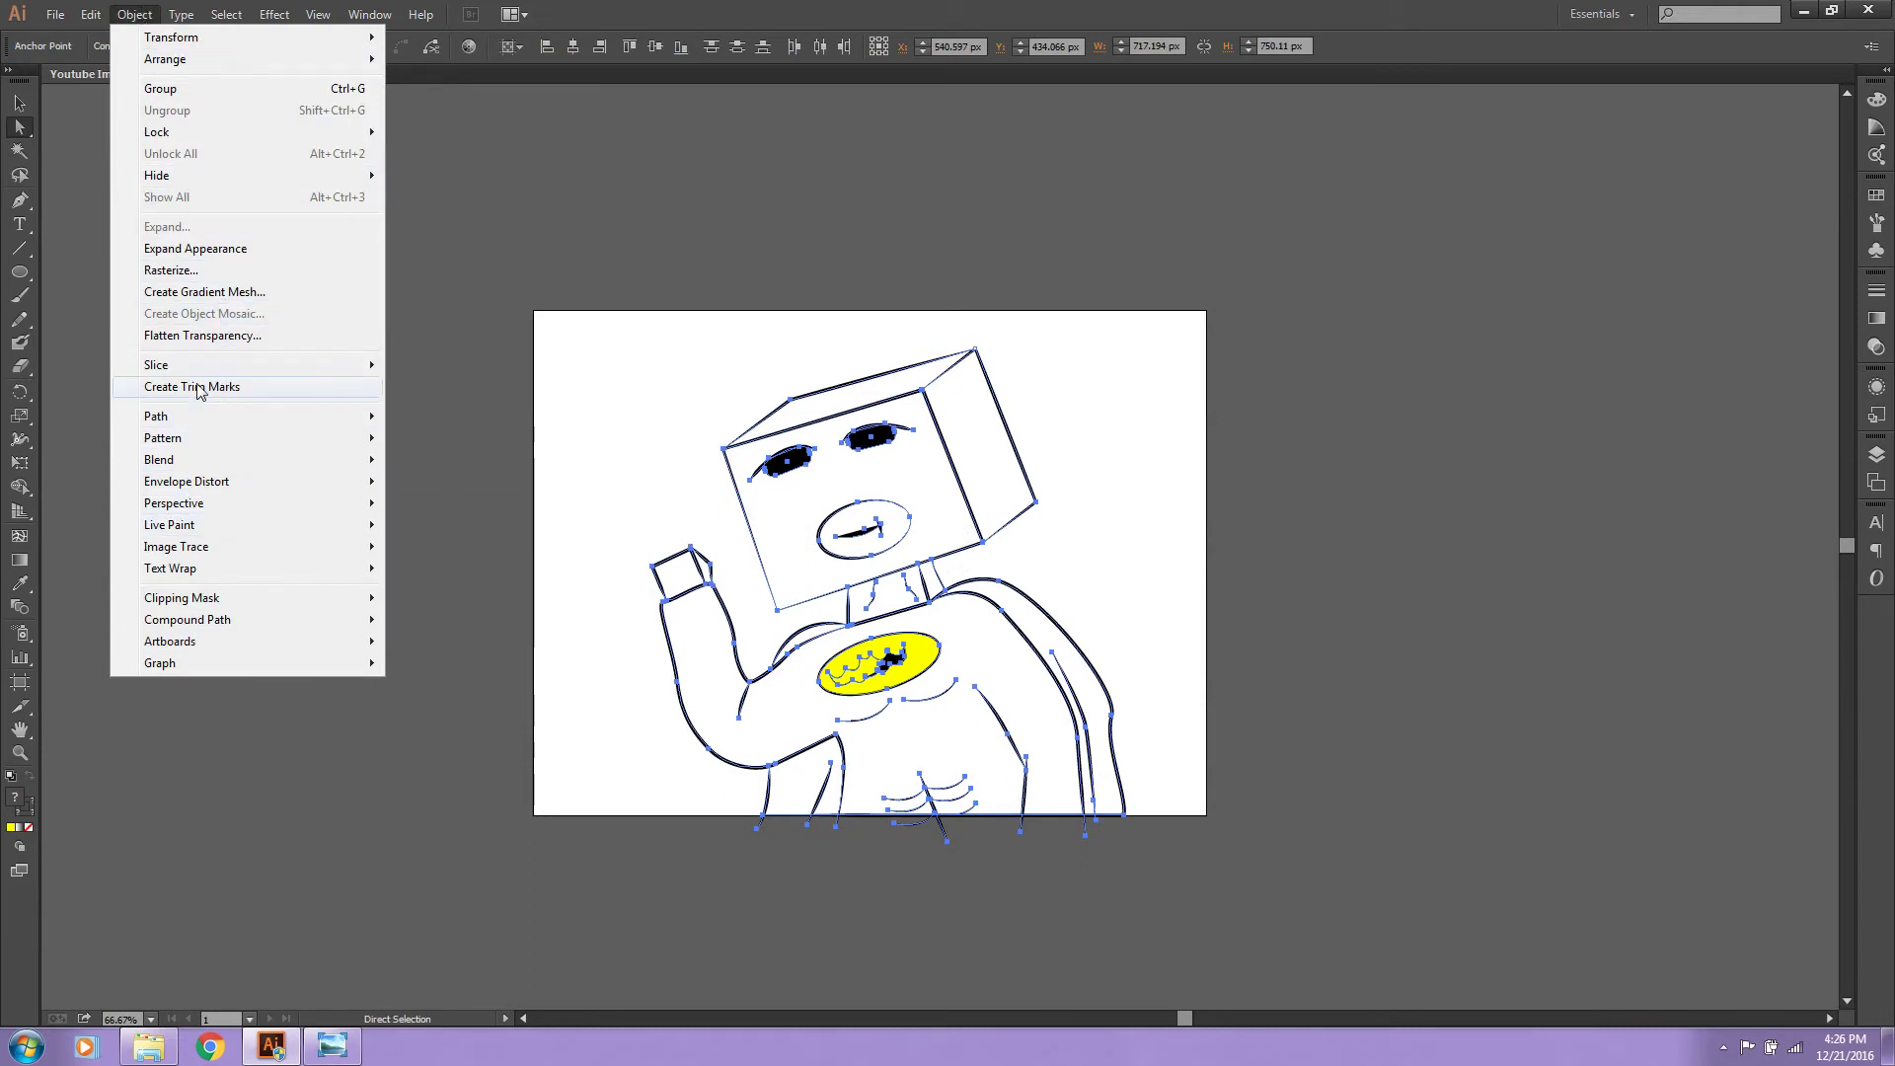
{"action": "left_click", "coordinate": [217, 254]}
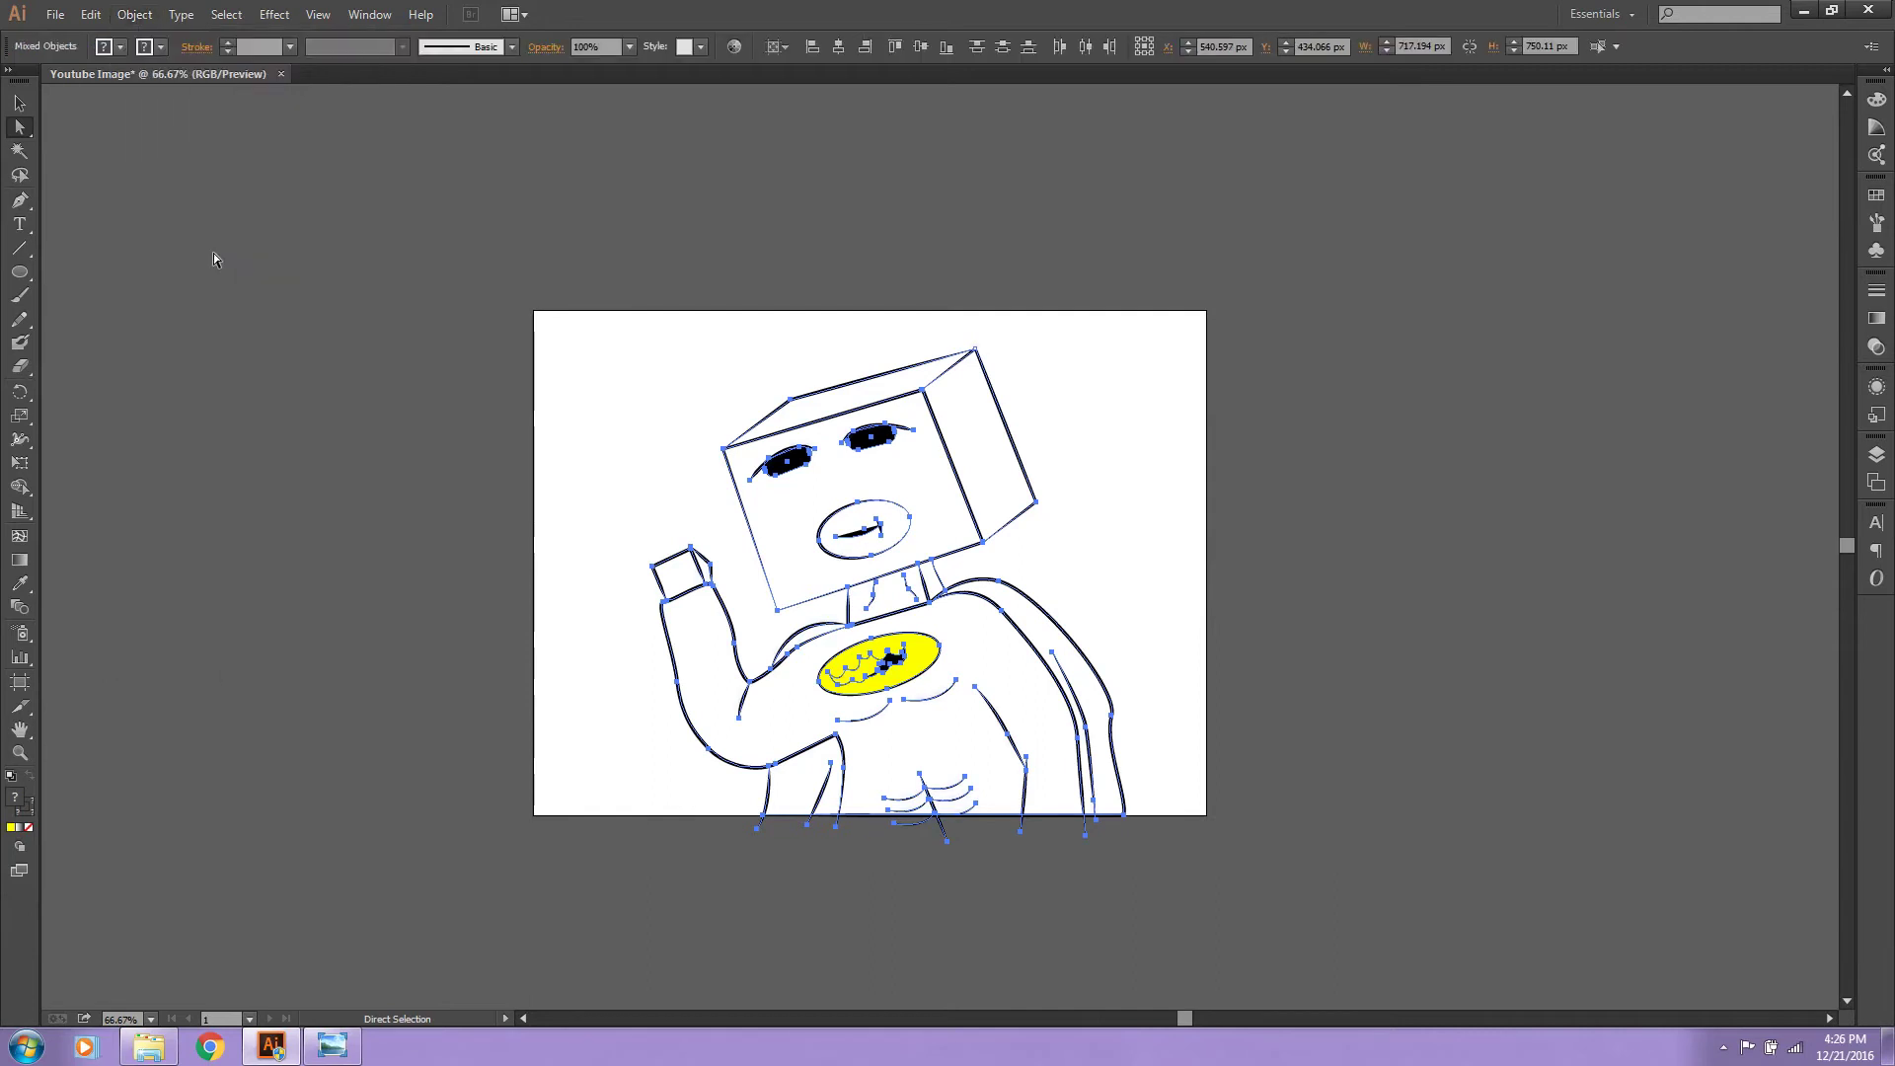
{"action": "left_click", "coordinate": [640, 481]}
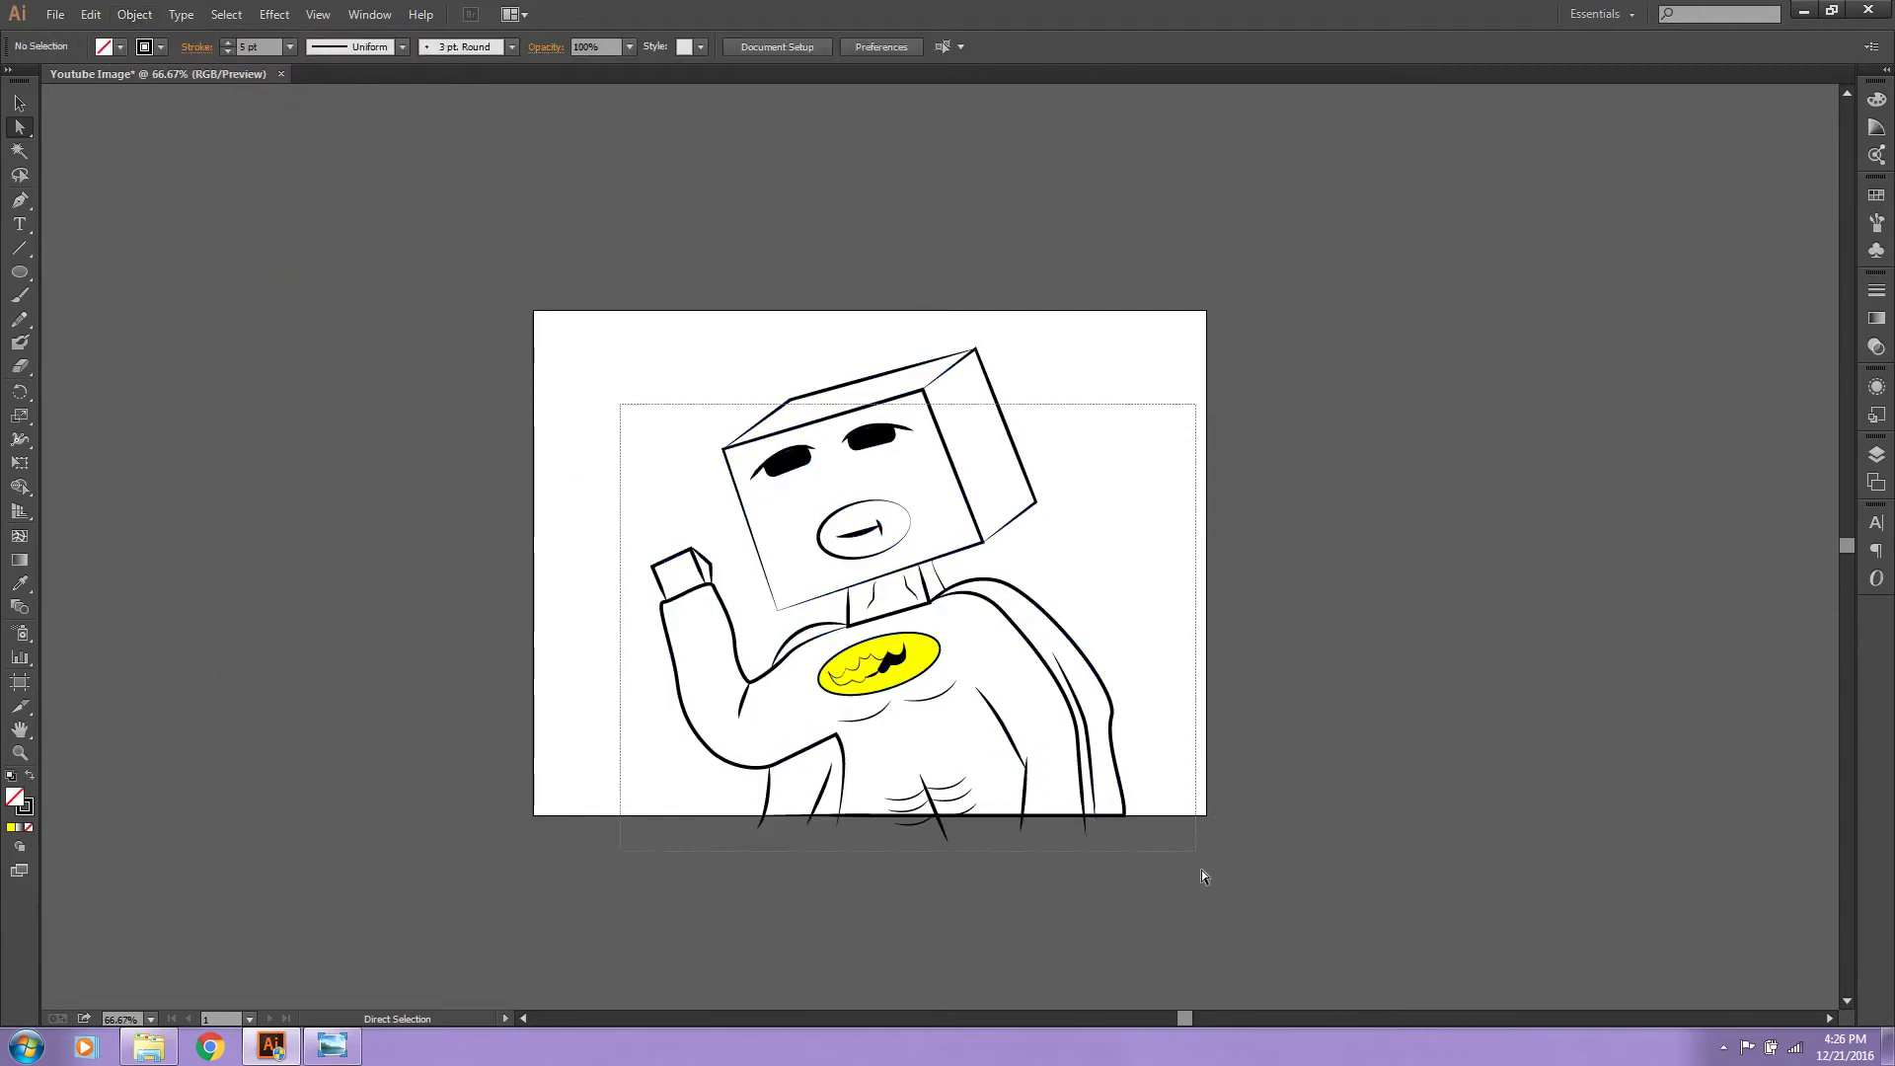
Step: Reselect the expanded drawing, make it a Live Paint group, then zoom to the chest
{"action": "left_click_drag", "start_coordinate": [672, 407], "coordinate": [1200, 868]}
{"action": "left_click", "coordinate": [129, 15]}
{"action": "mouse_move", "coordinate": [169, 524]}
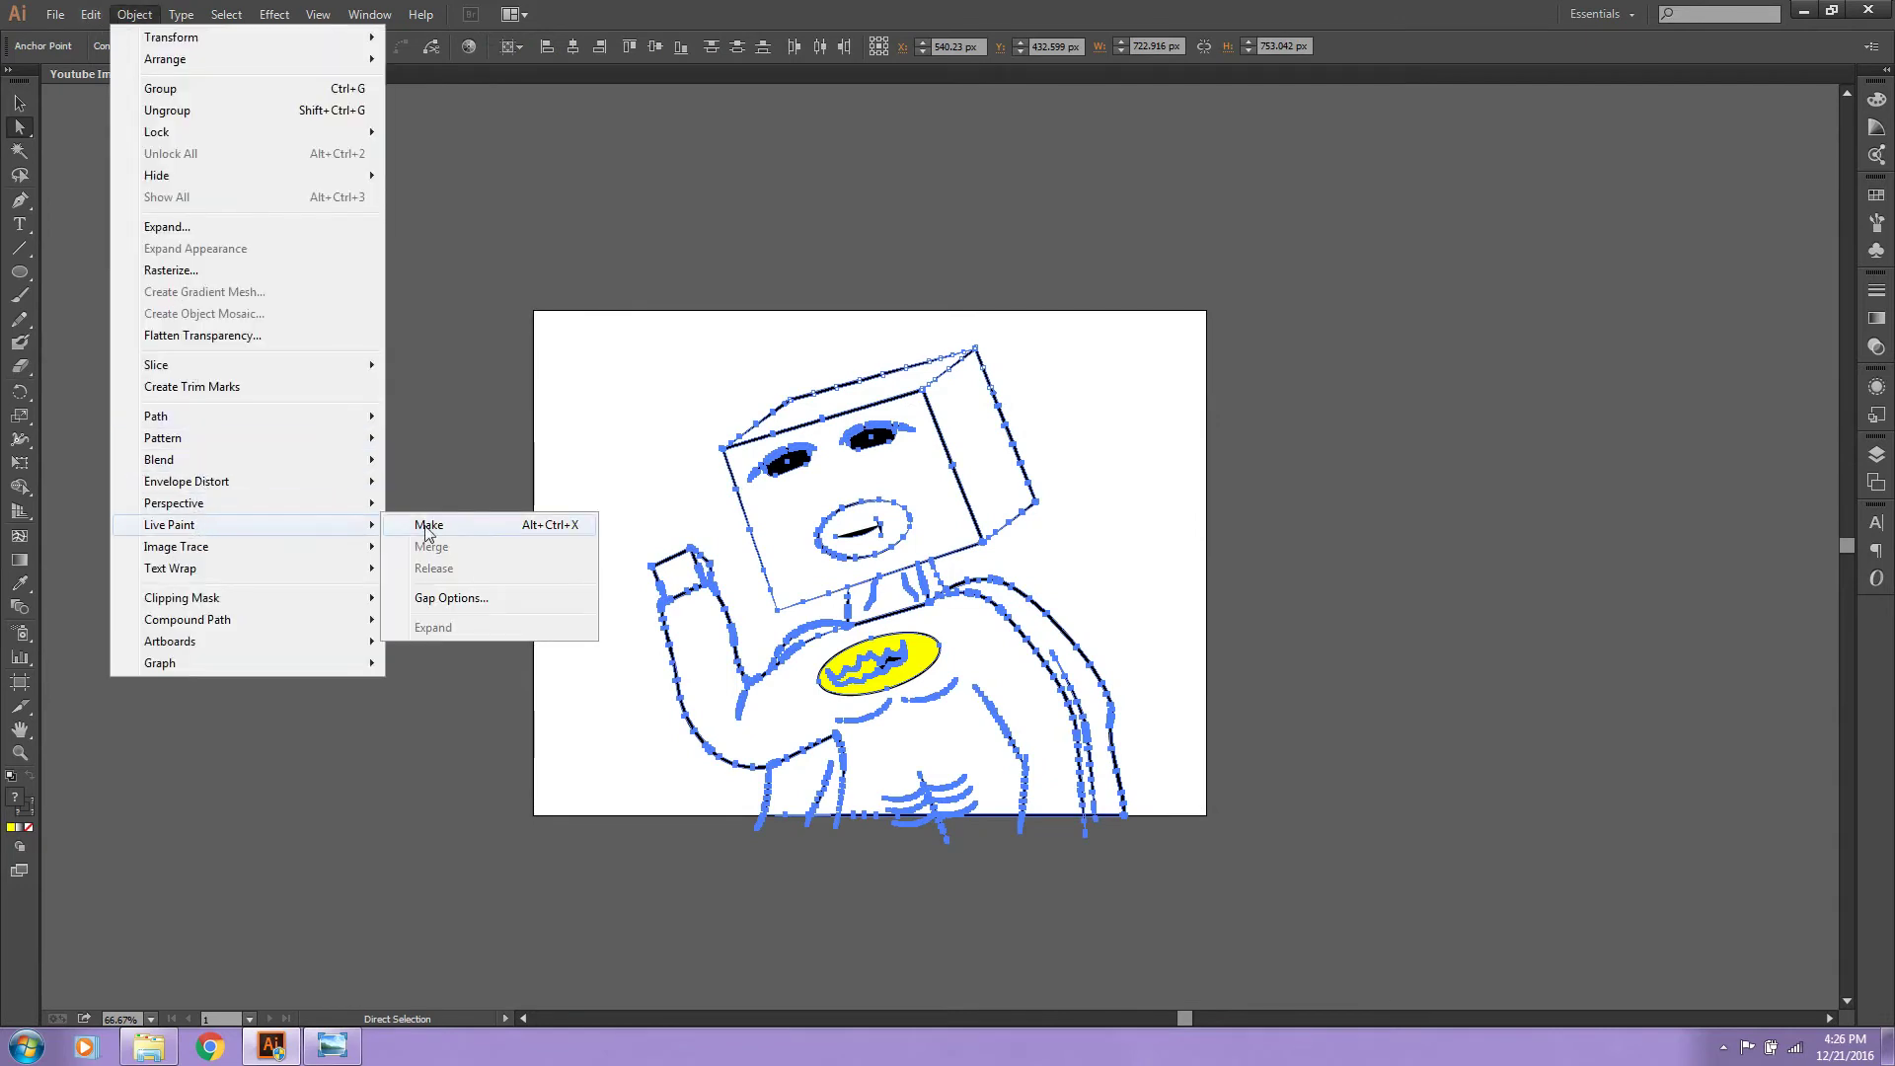
{"action": "left_click", "coordinate": [426, 525]}
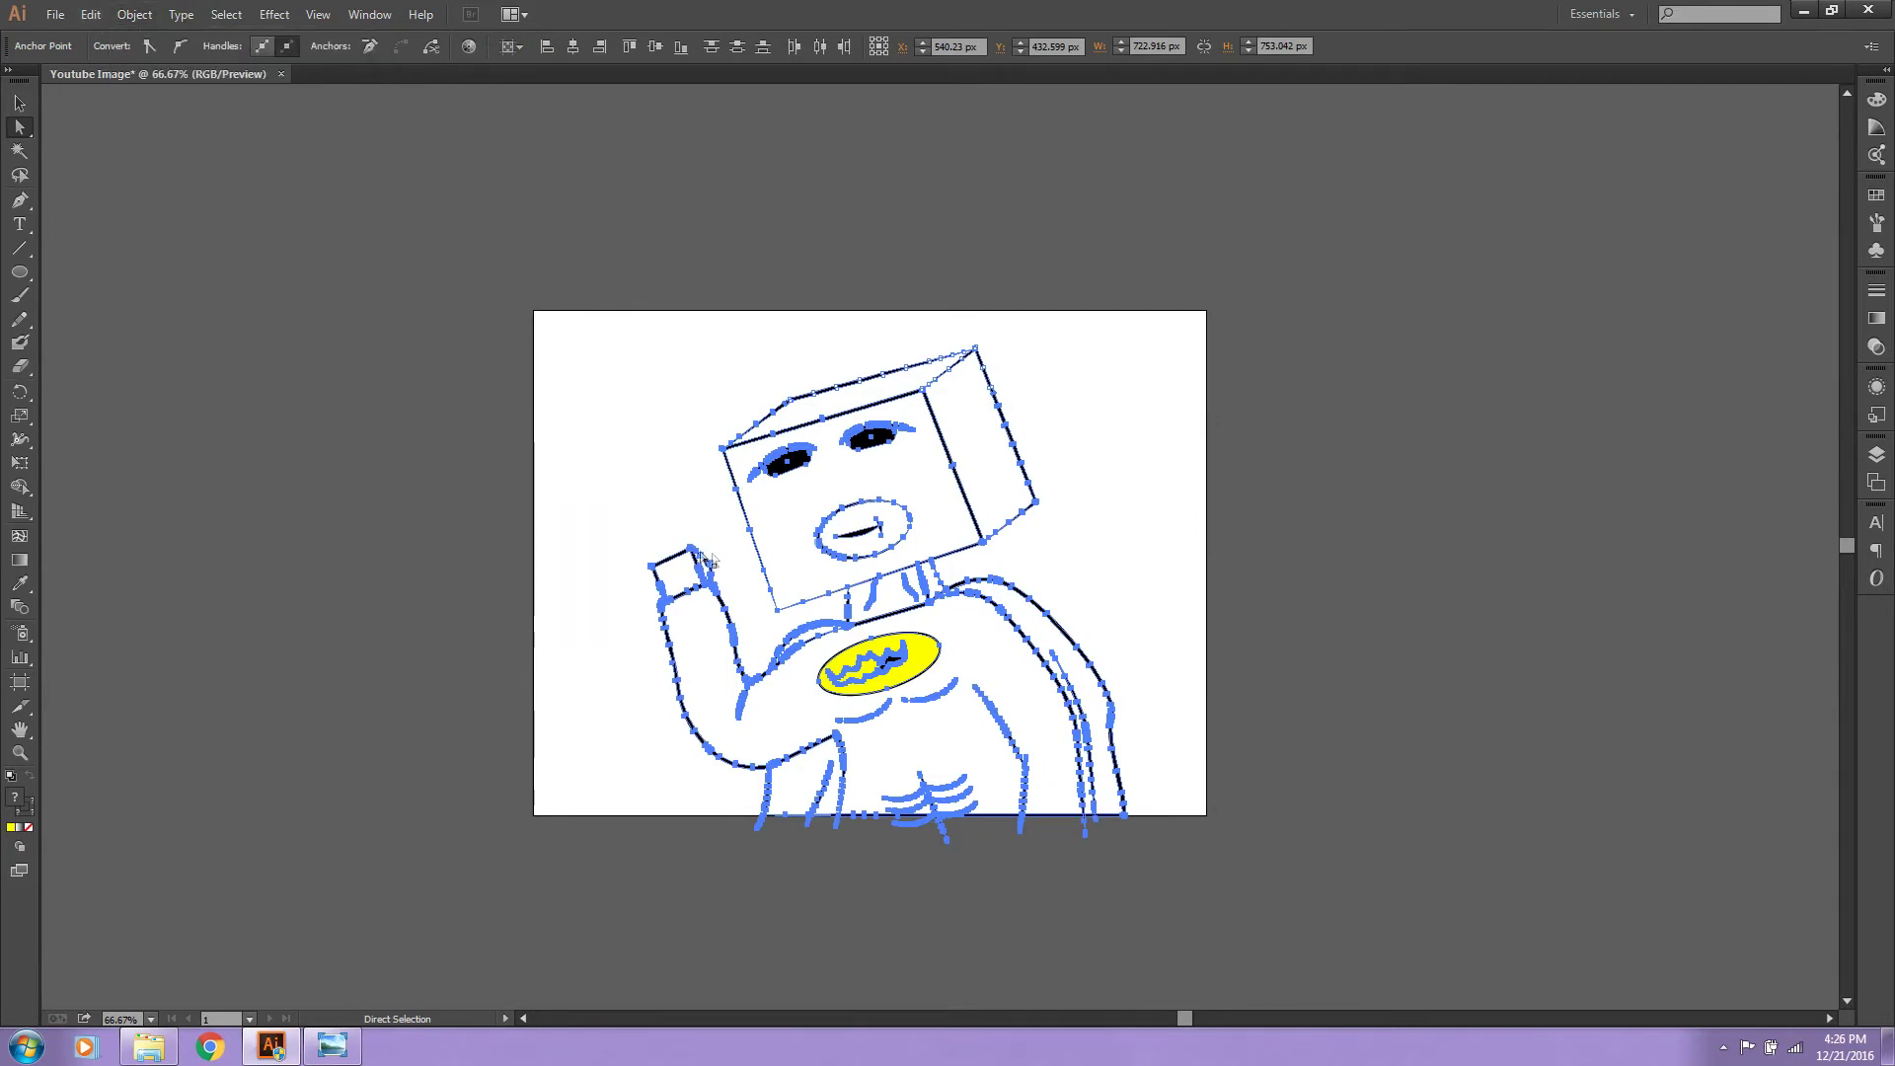
{"action": "left_click", "coordinate": [638, 520]}
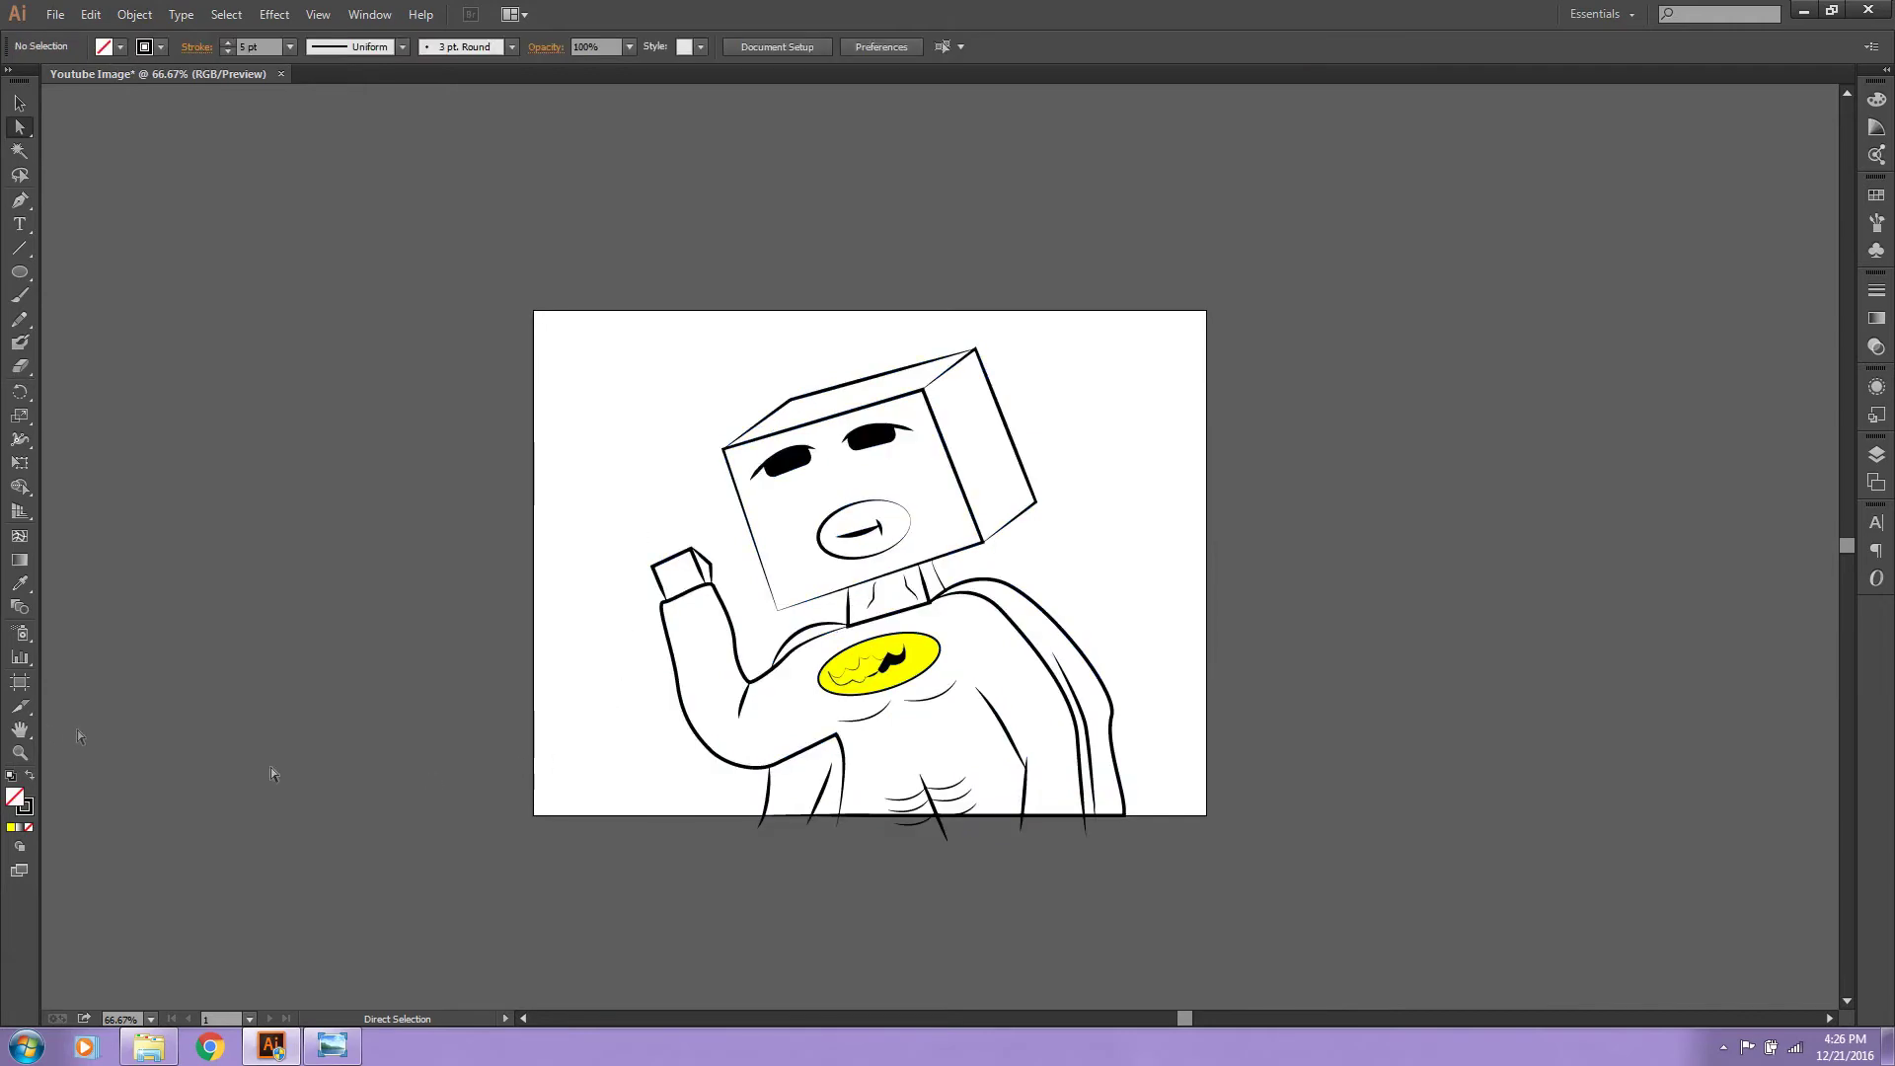
{"action": "left_click", "coordinate": [18, 753]}
{"action": "left_click", "coordinate": [951, 617]}
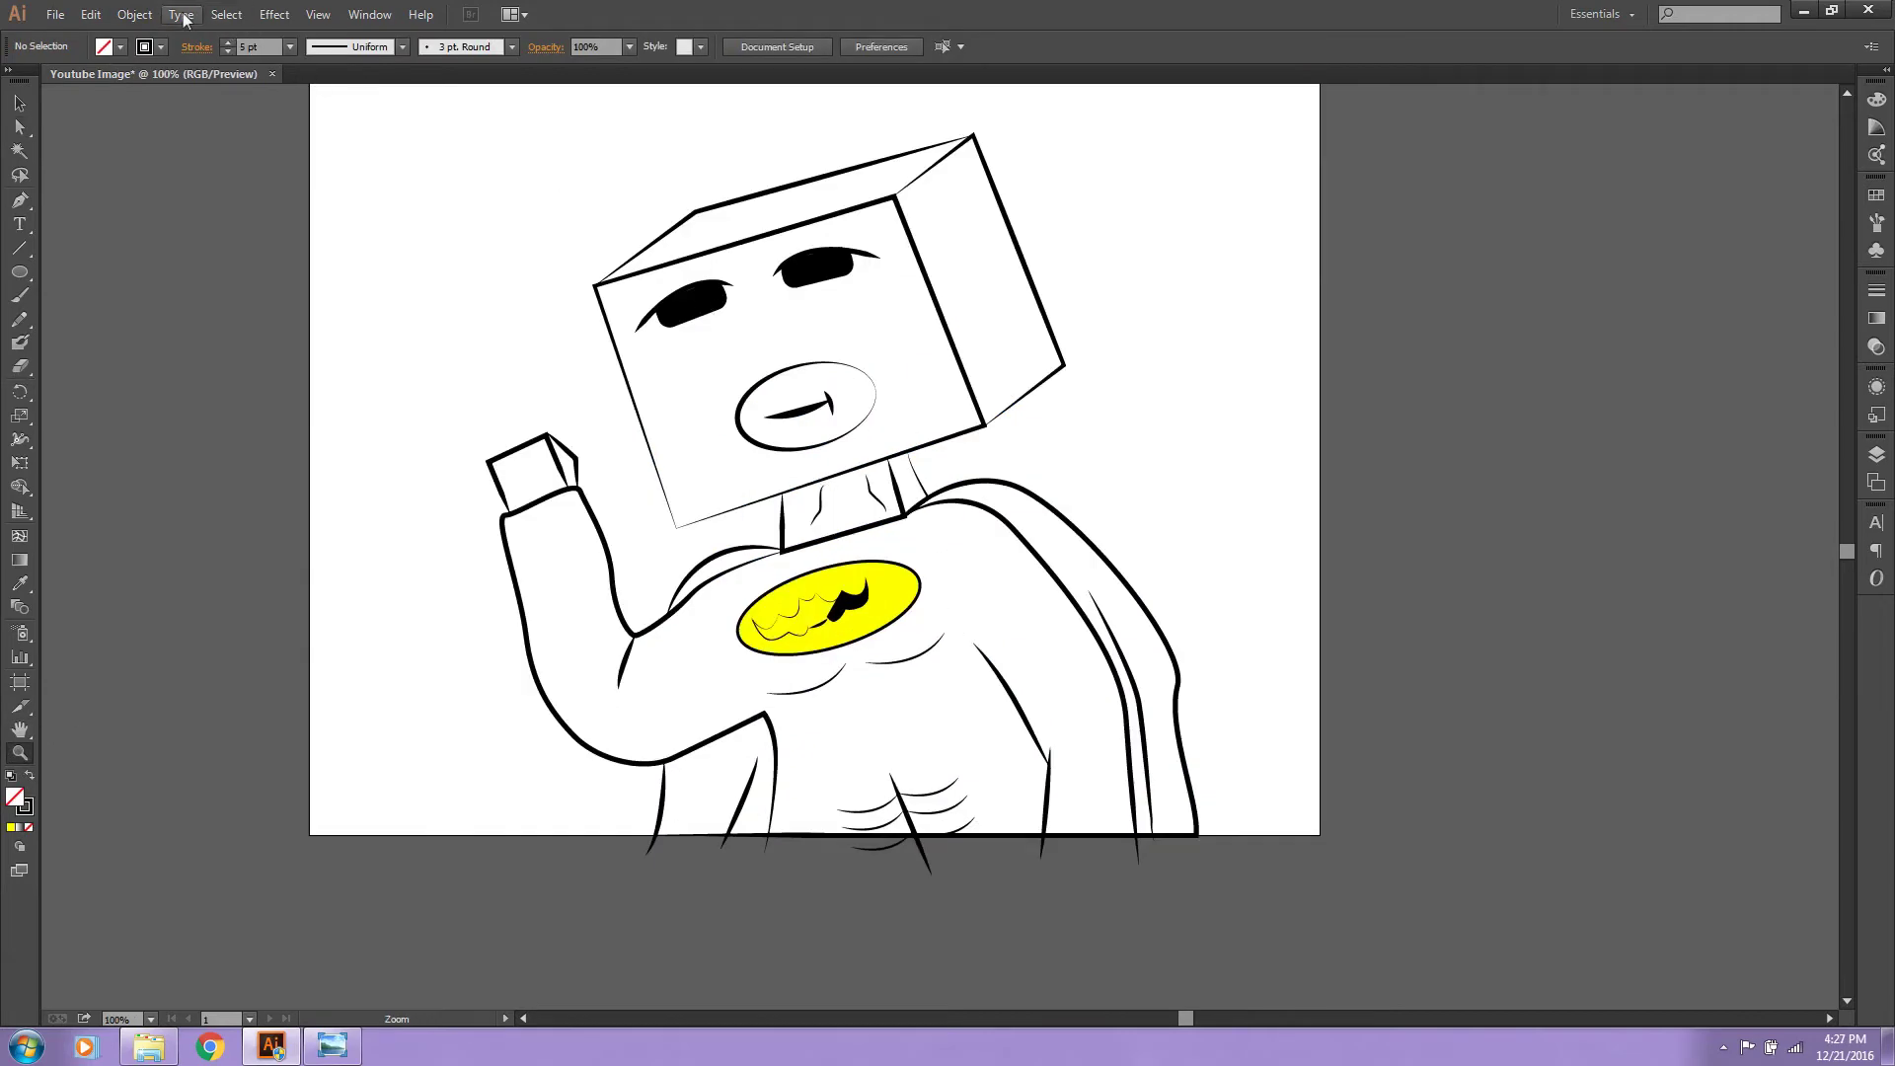
Step: Zoom to 150% and pick the Live Paint Bucket (K) from the Shape Builder flyout
{"action": "left_click", "coordinate": [134, 14]}
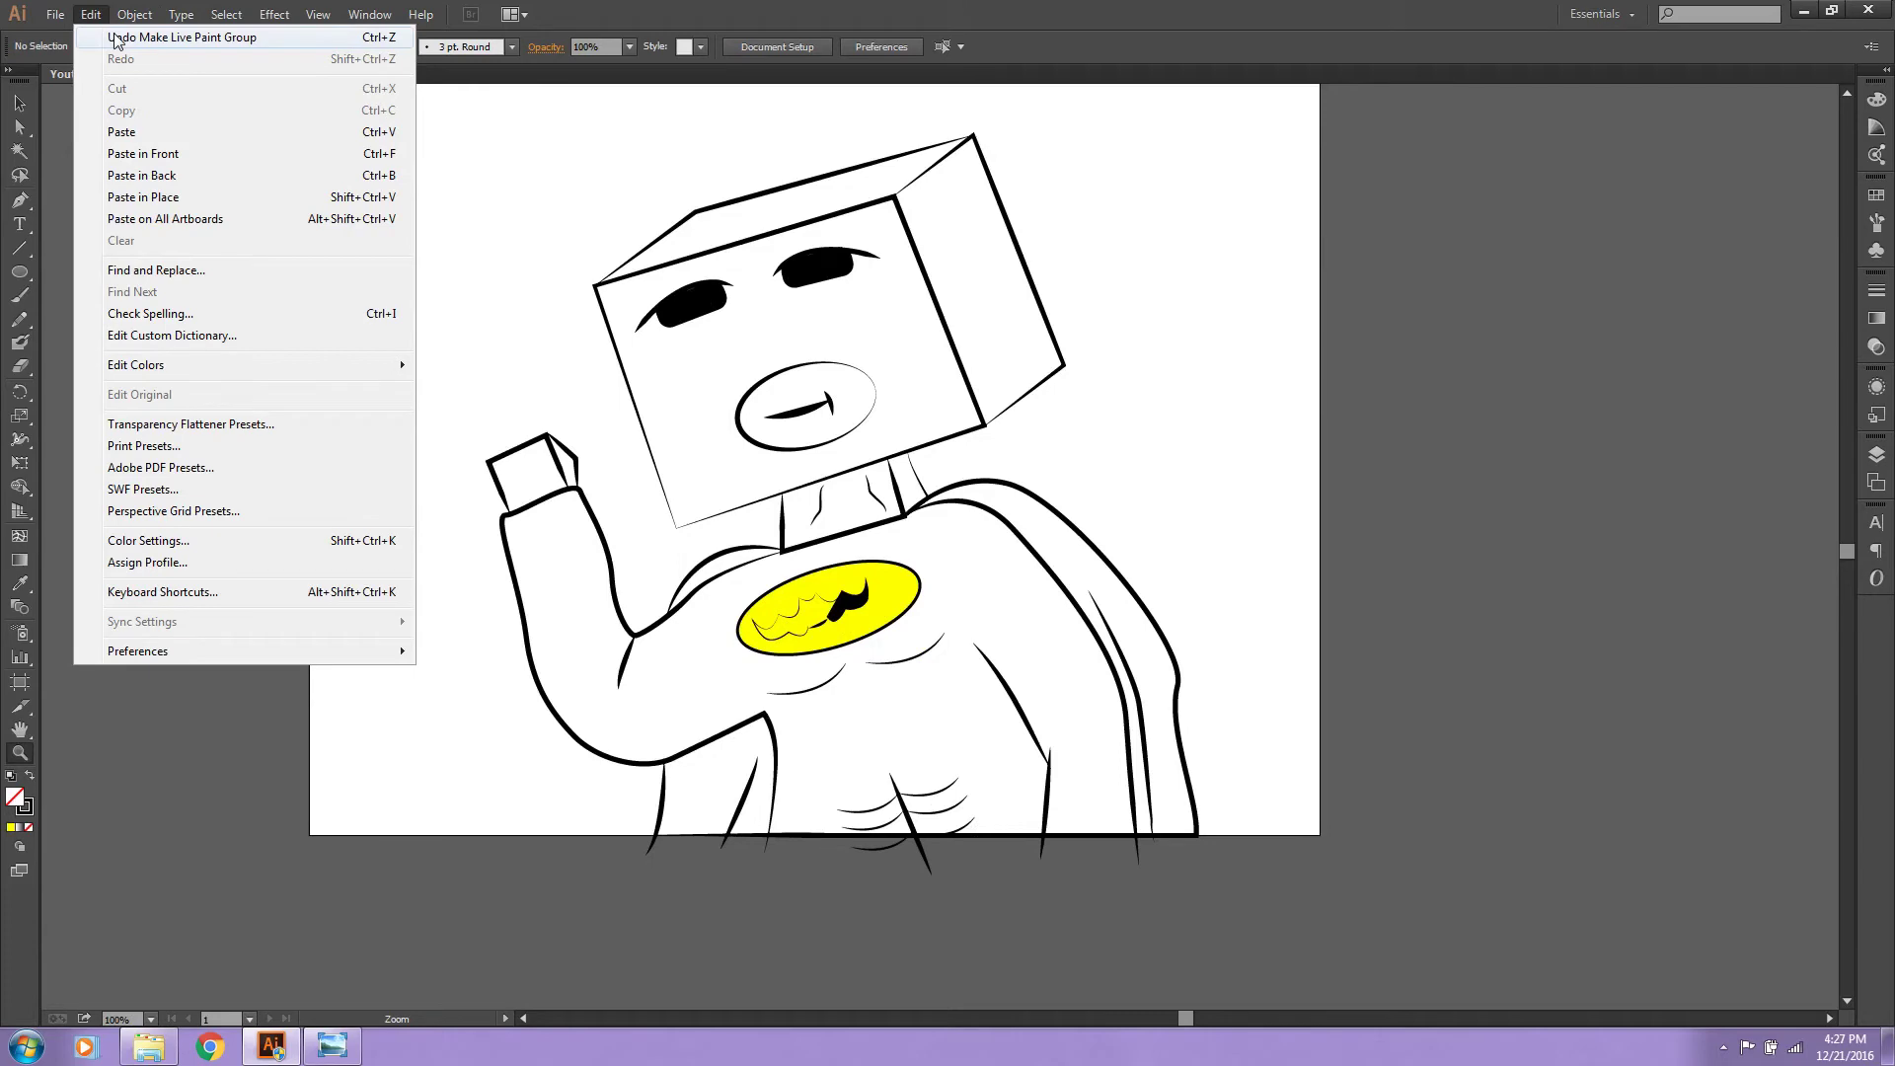
{"action": "left_click", "coordinate": [913, 456]}
{"action": "left_click", "coordinate": [913, 456]}
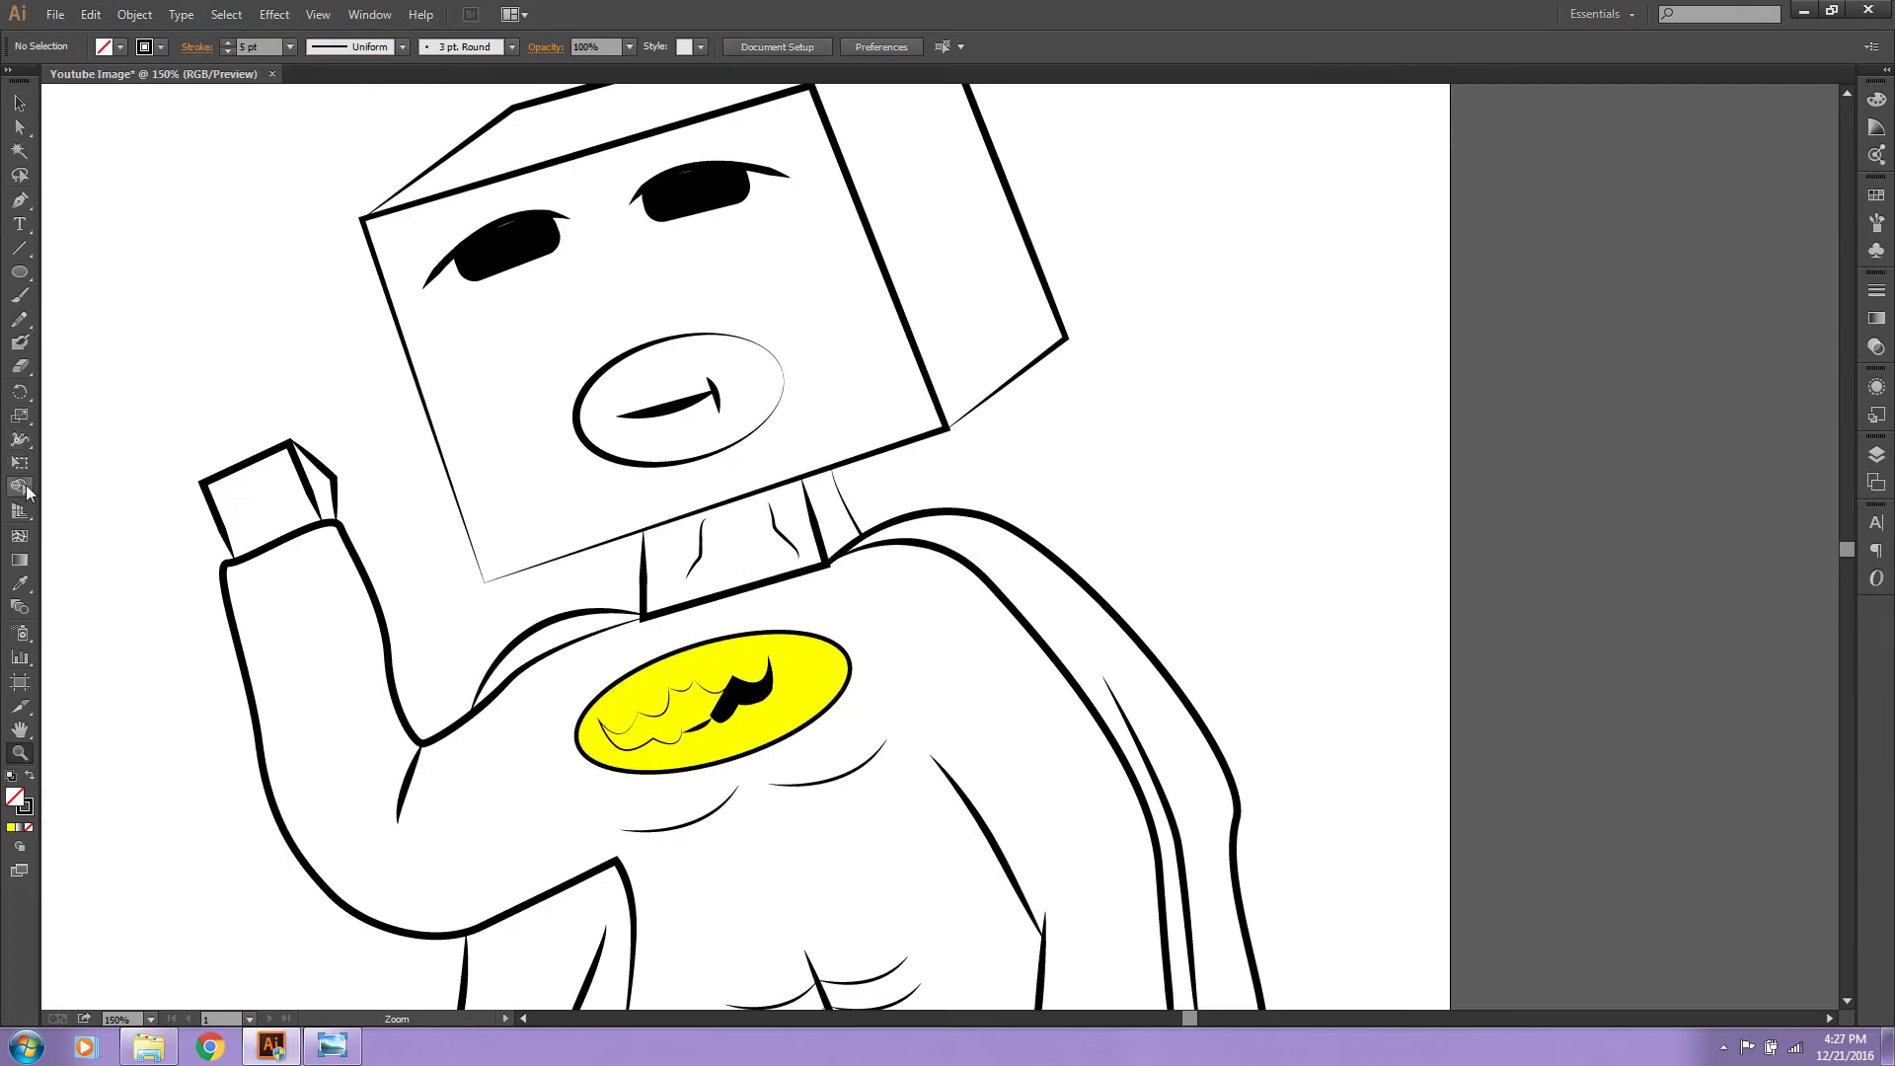
{"action": "left_click", "coordinate": [23, 512]}
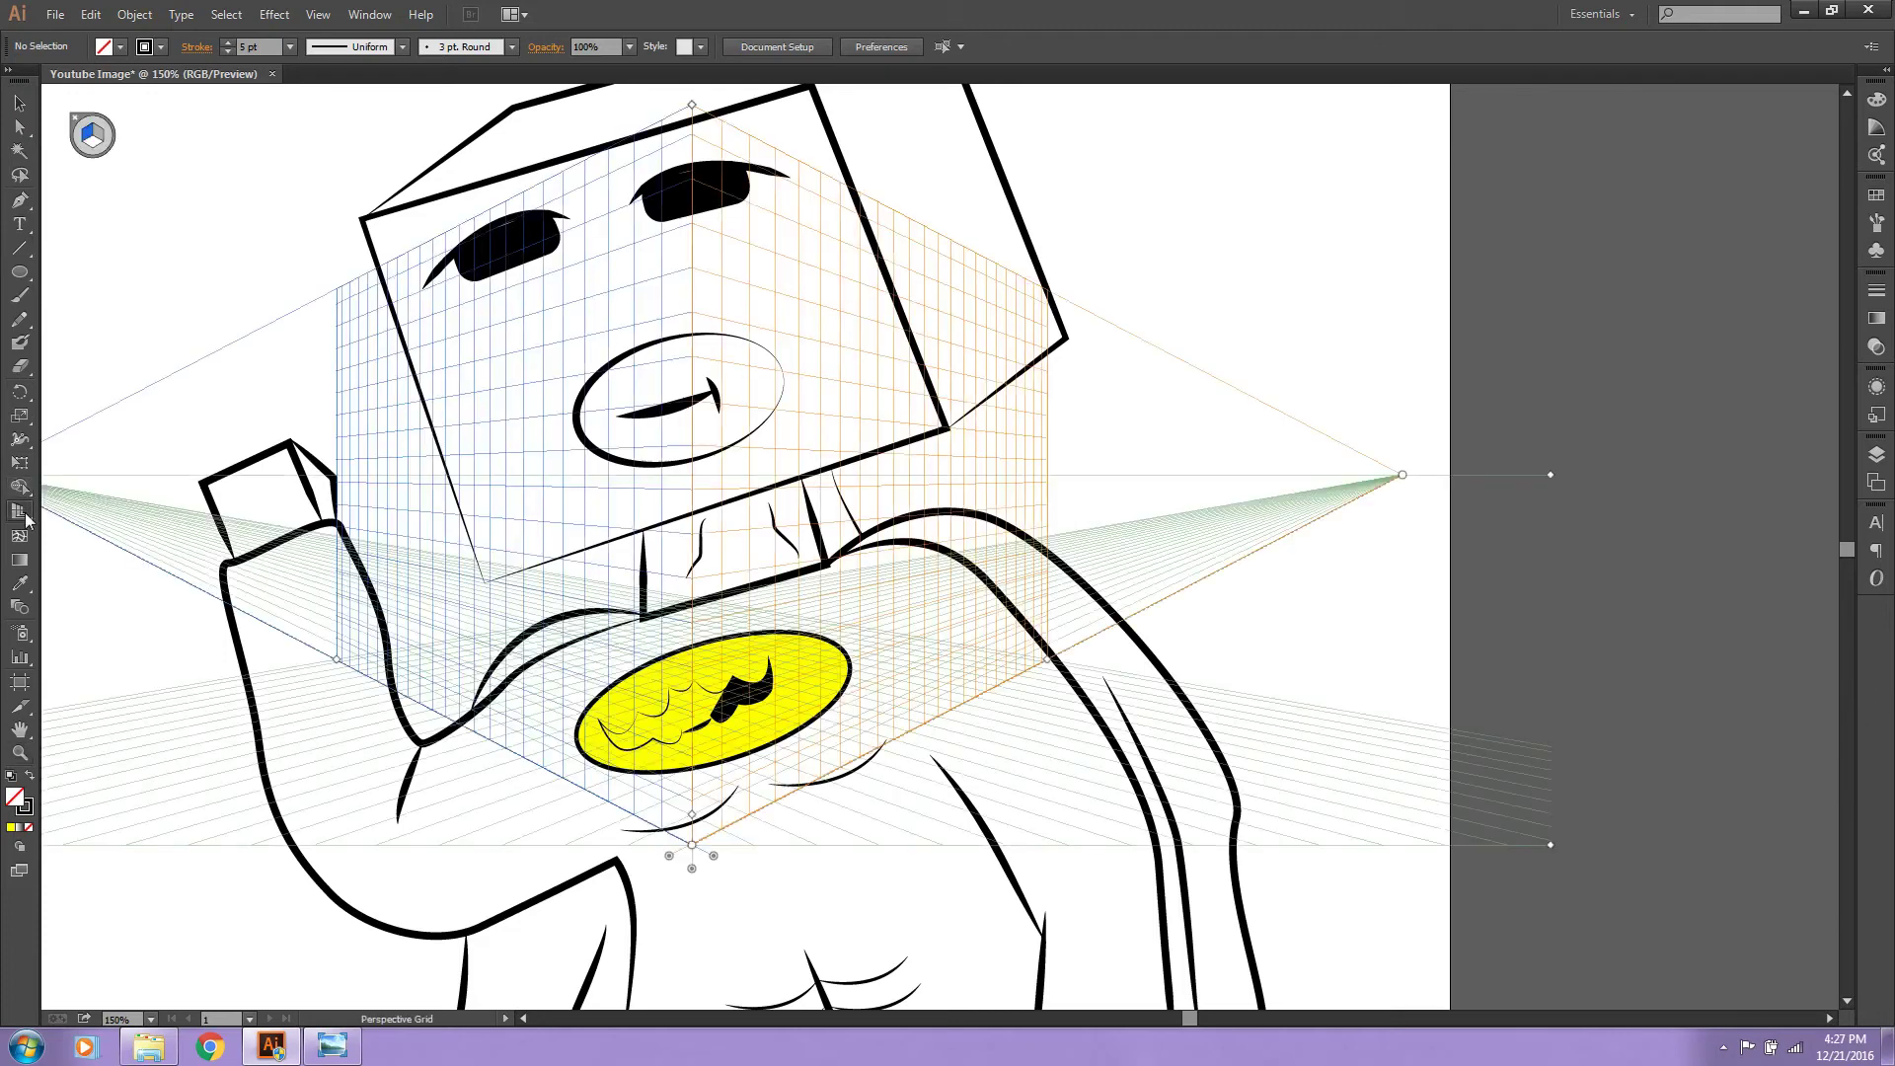
{"action": "left_click", "coordinate": [77, 120]}
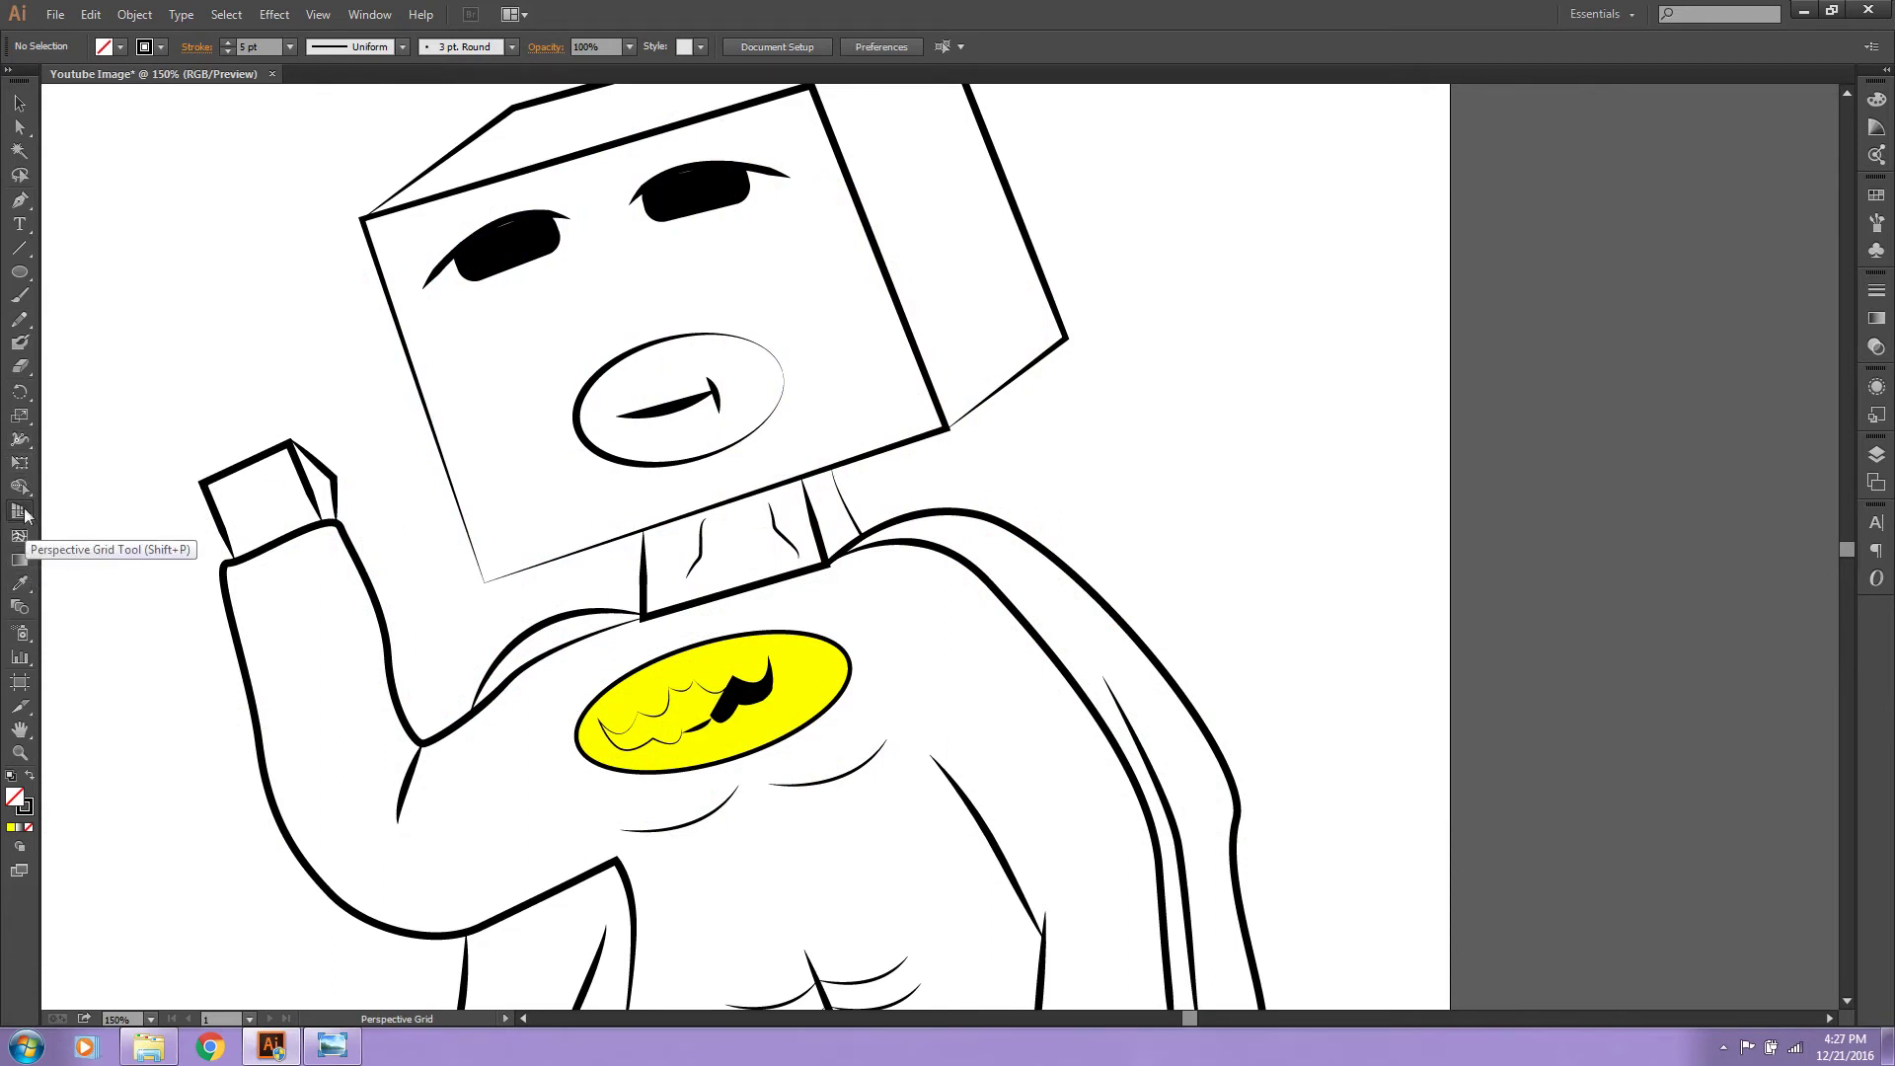
{"action": "left_click", "coordinate": [24, 491]}
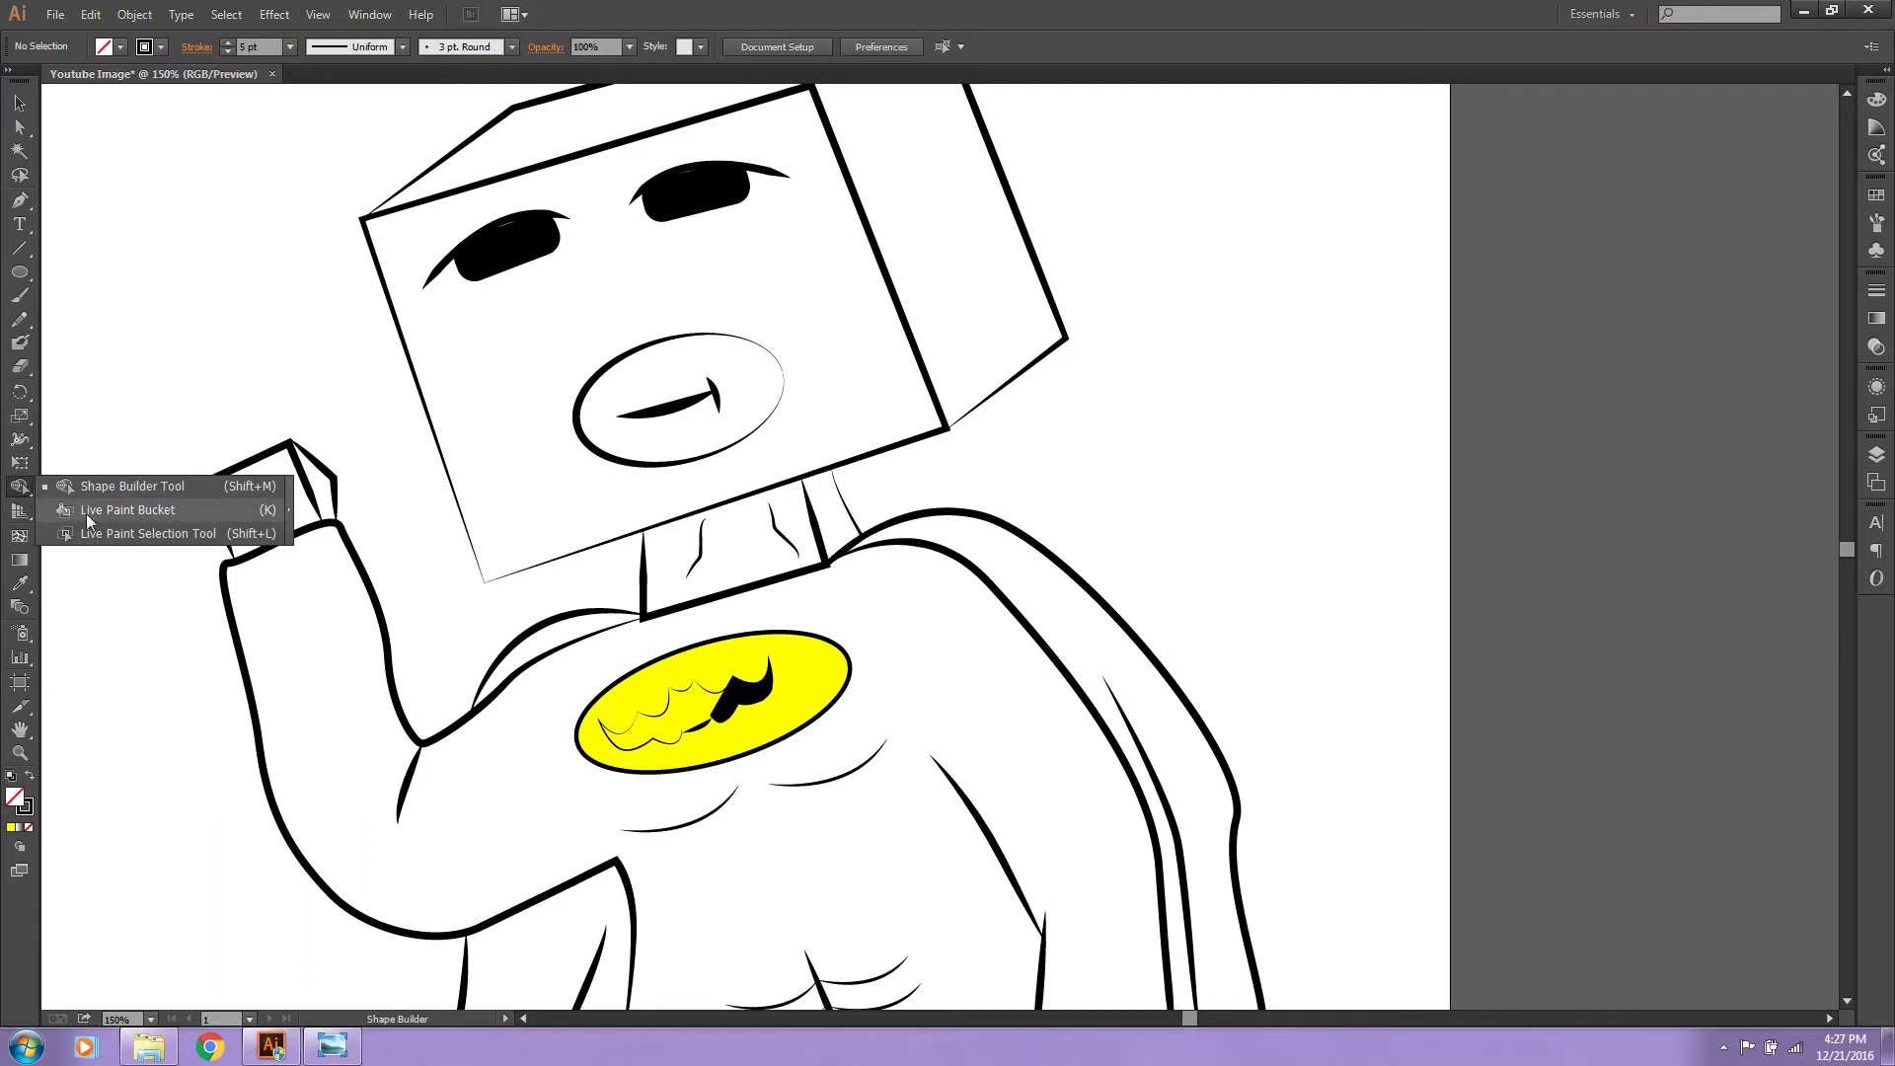
{"action": "left_click", "coordinate": [123, 509]}
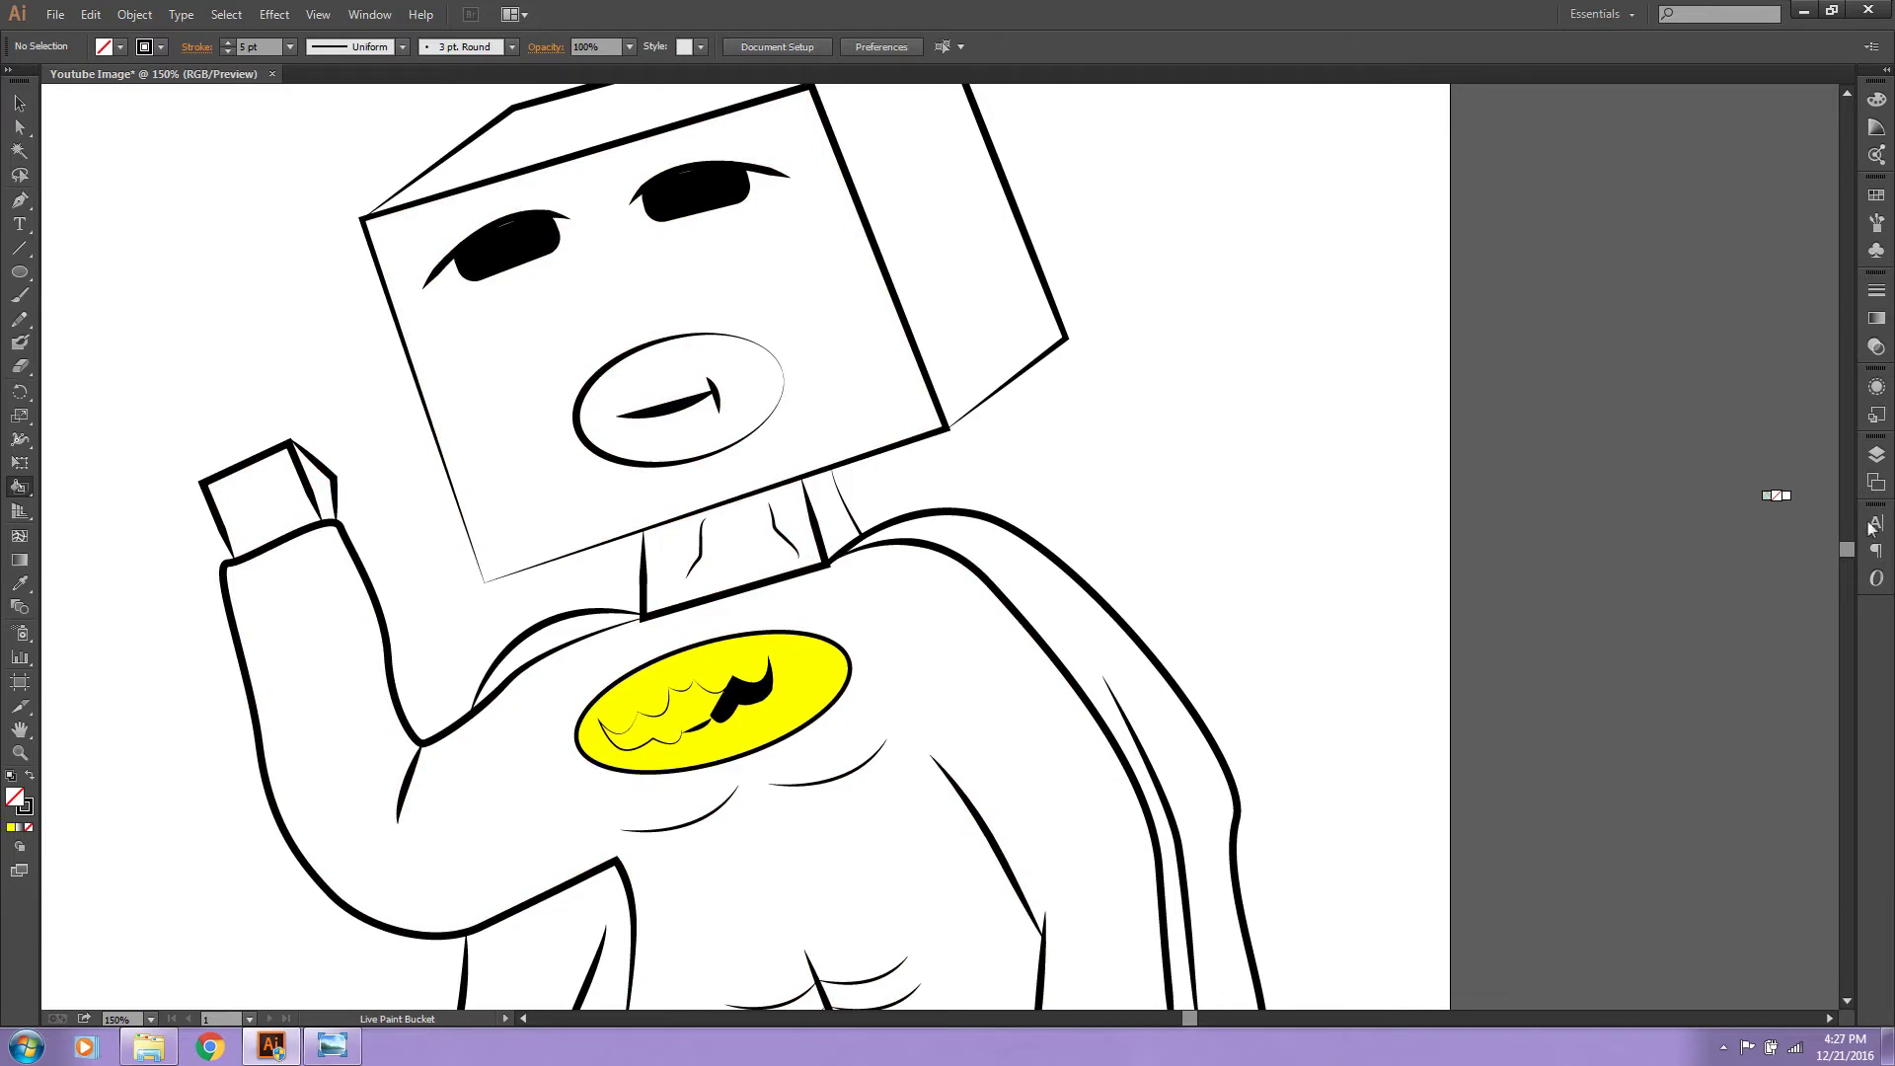
Step: Reset to default colours, swap to a black fill, and paint the emblem's bat black
{"action": "left_click", "coordinate": [1849, 575]}
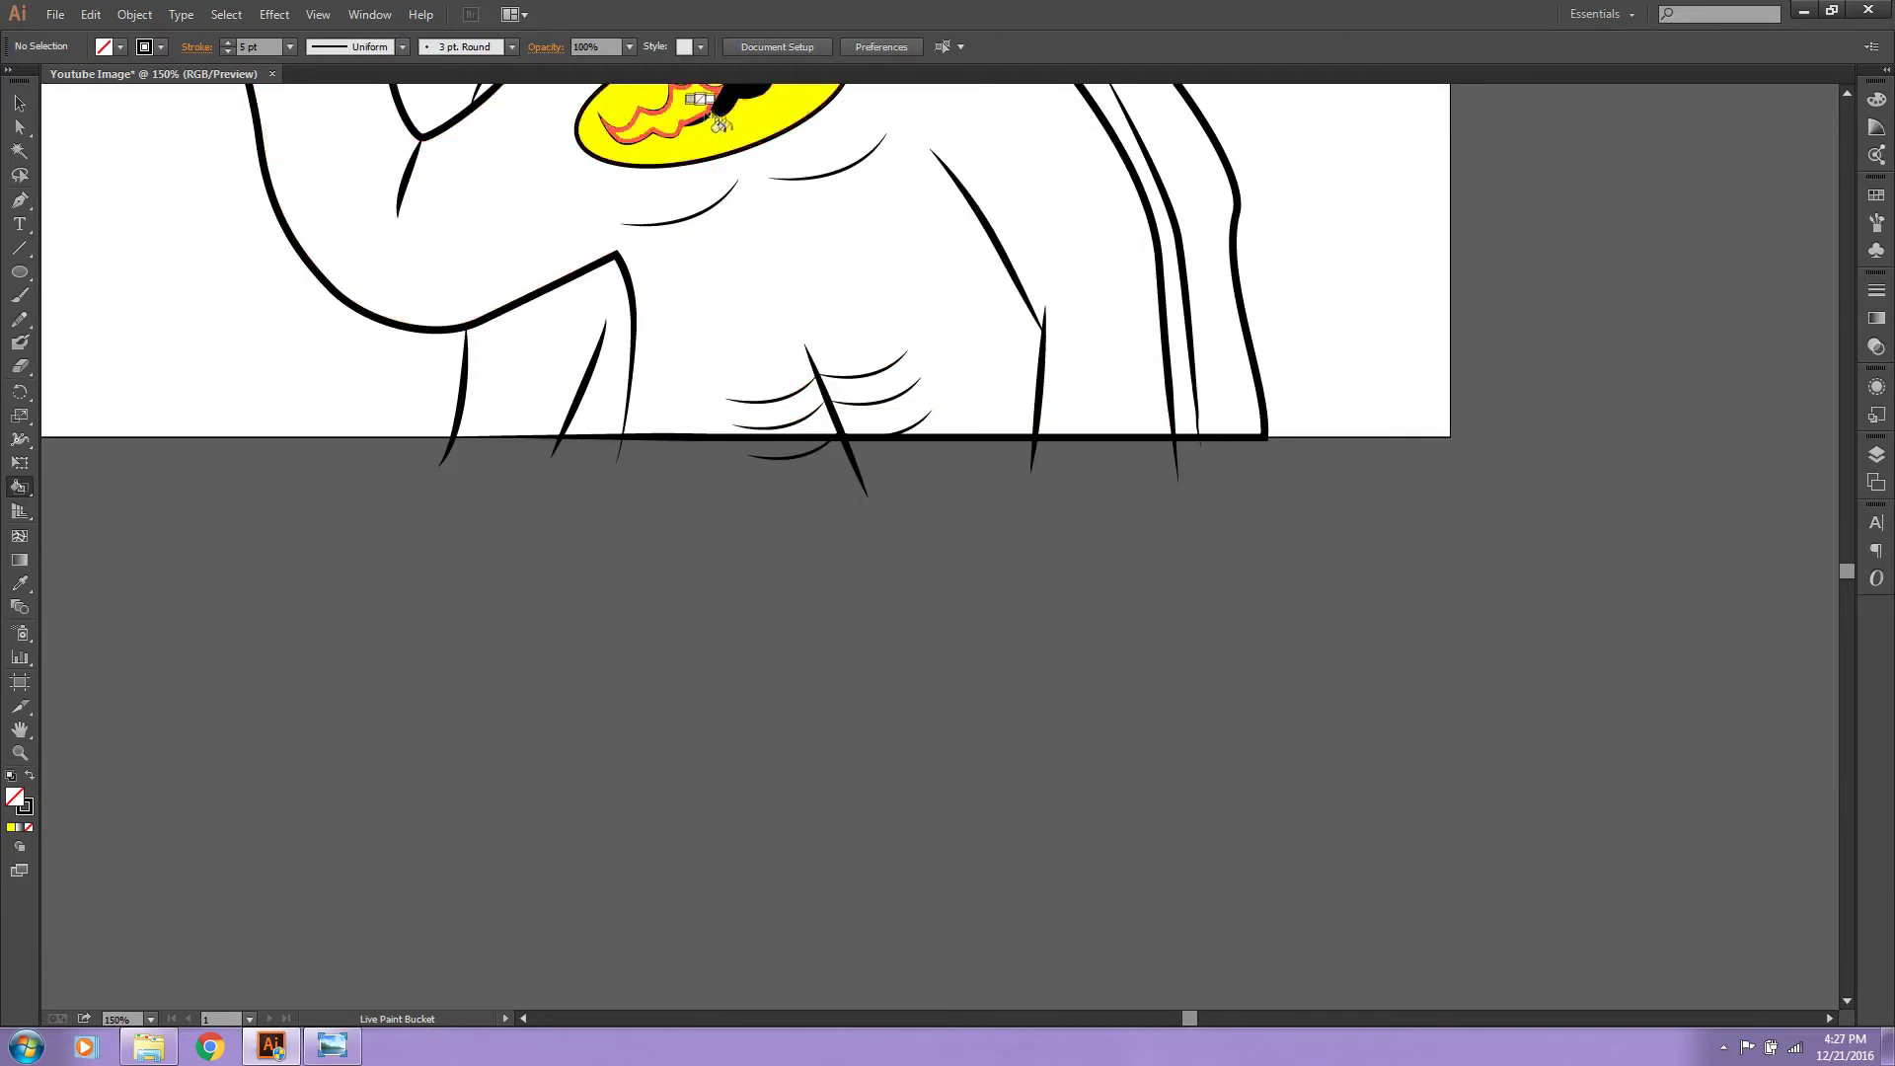
{"action": "left_click_drag", "start_coordinate": [1847, 571], "coordinate": [1847, 556]}
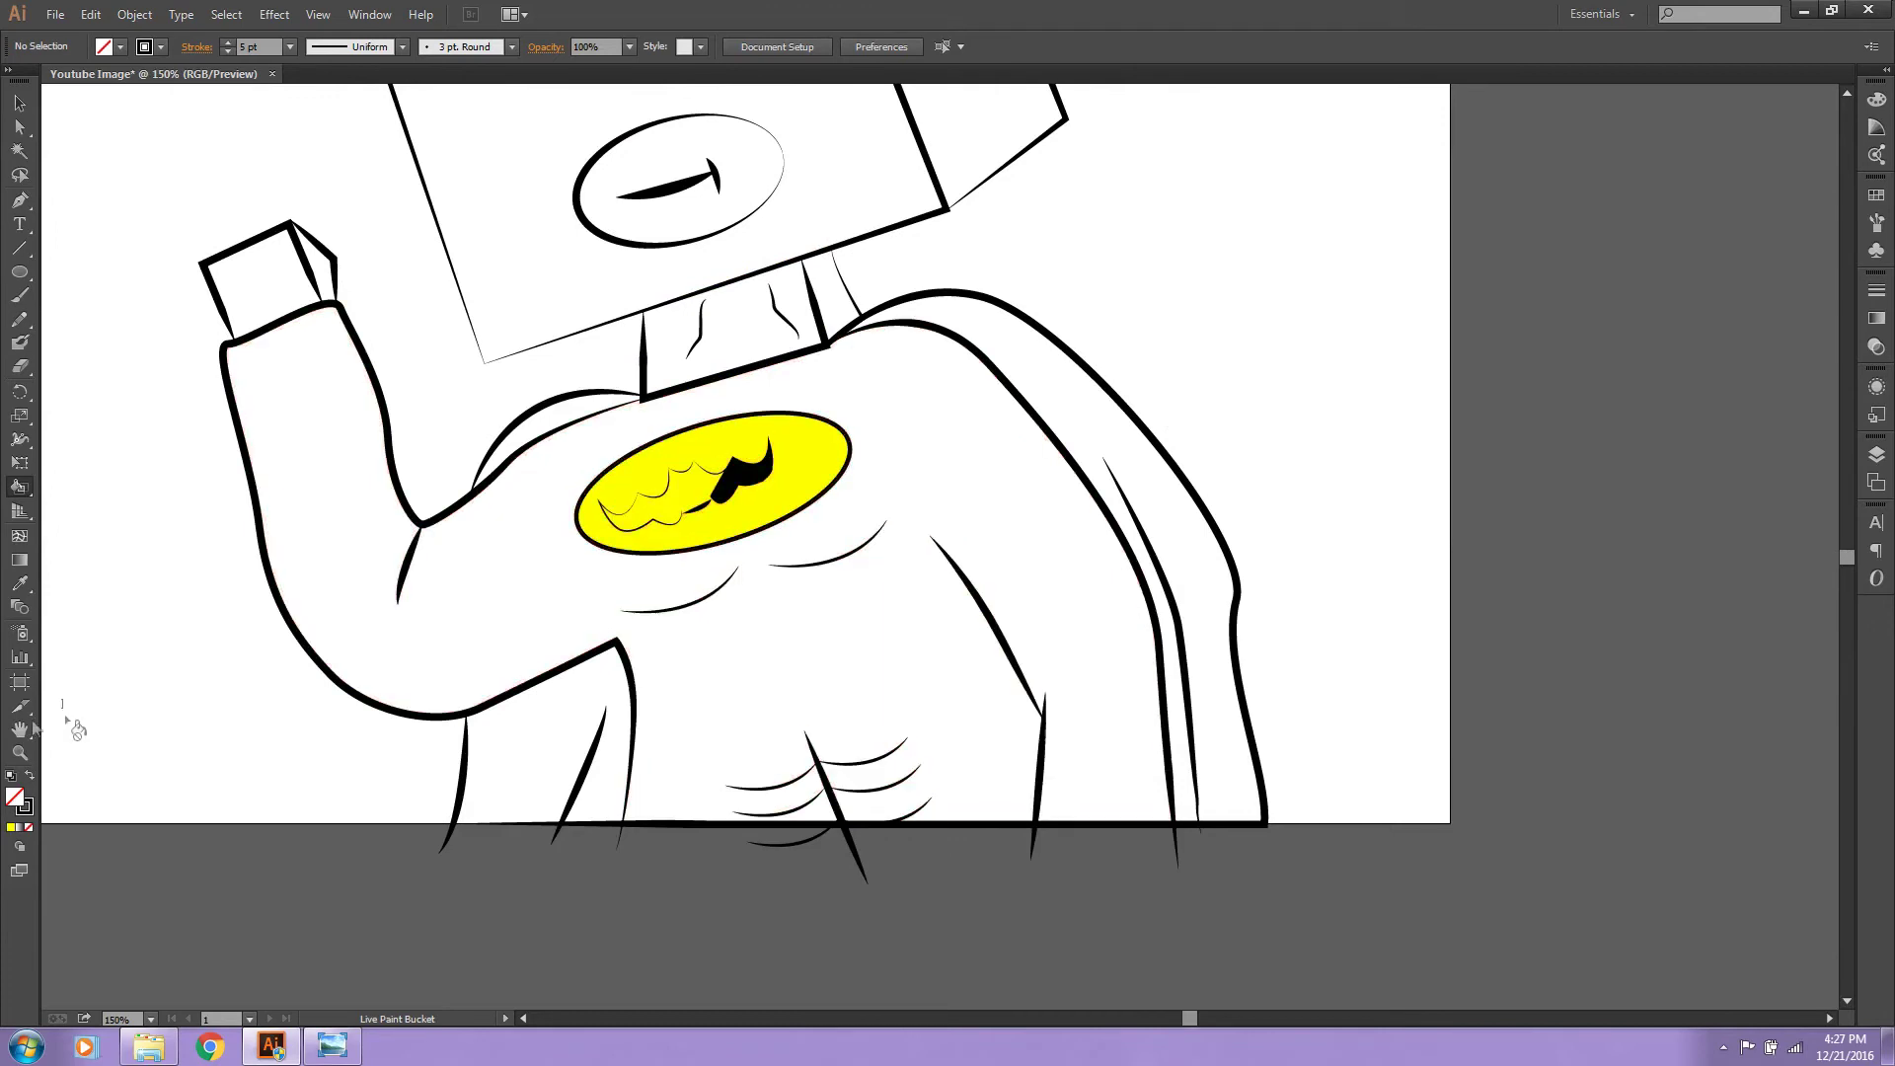
{"action": "left_click", "coordinate": [11, 778]}
{"action": "left_click", "coordinate": [29, 778]}
{"action": "left_click", "coordinate": [671, 494]}
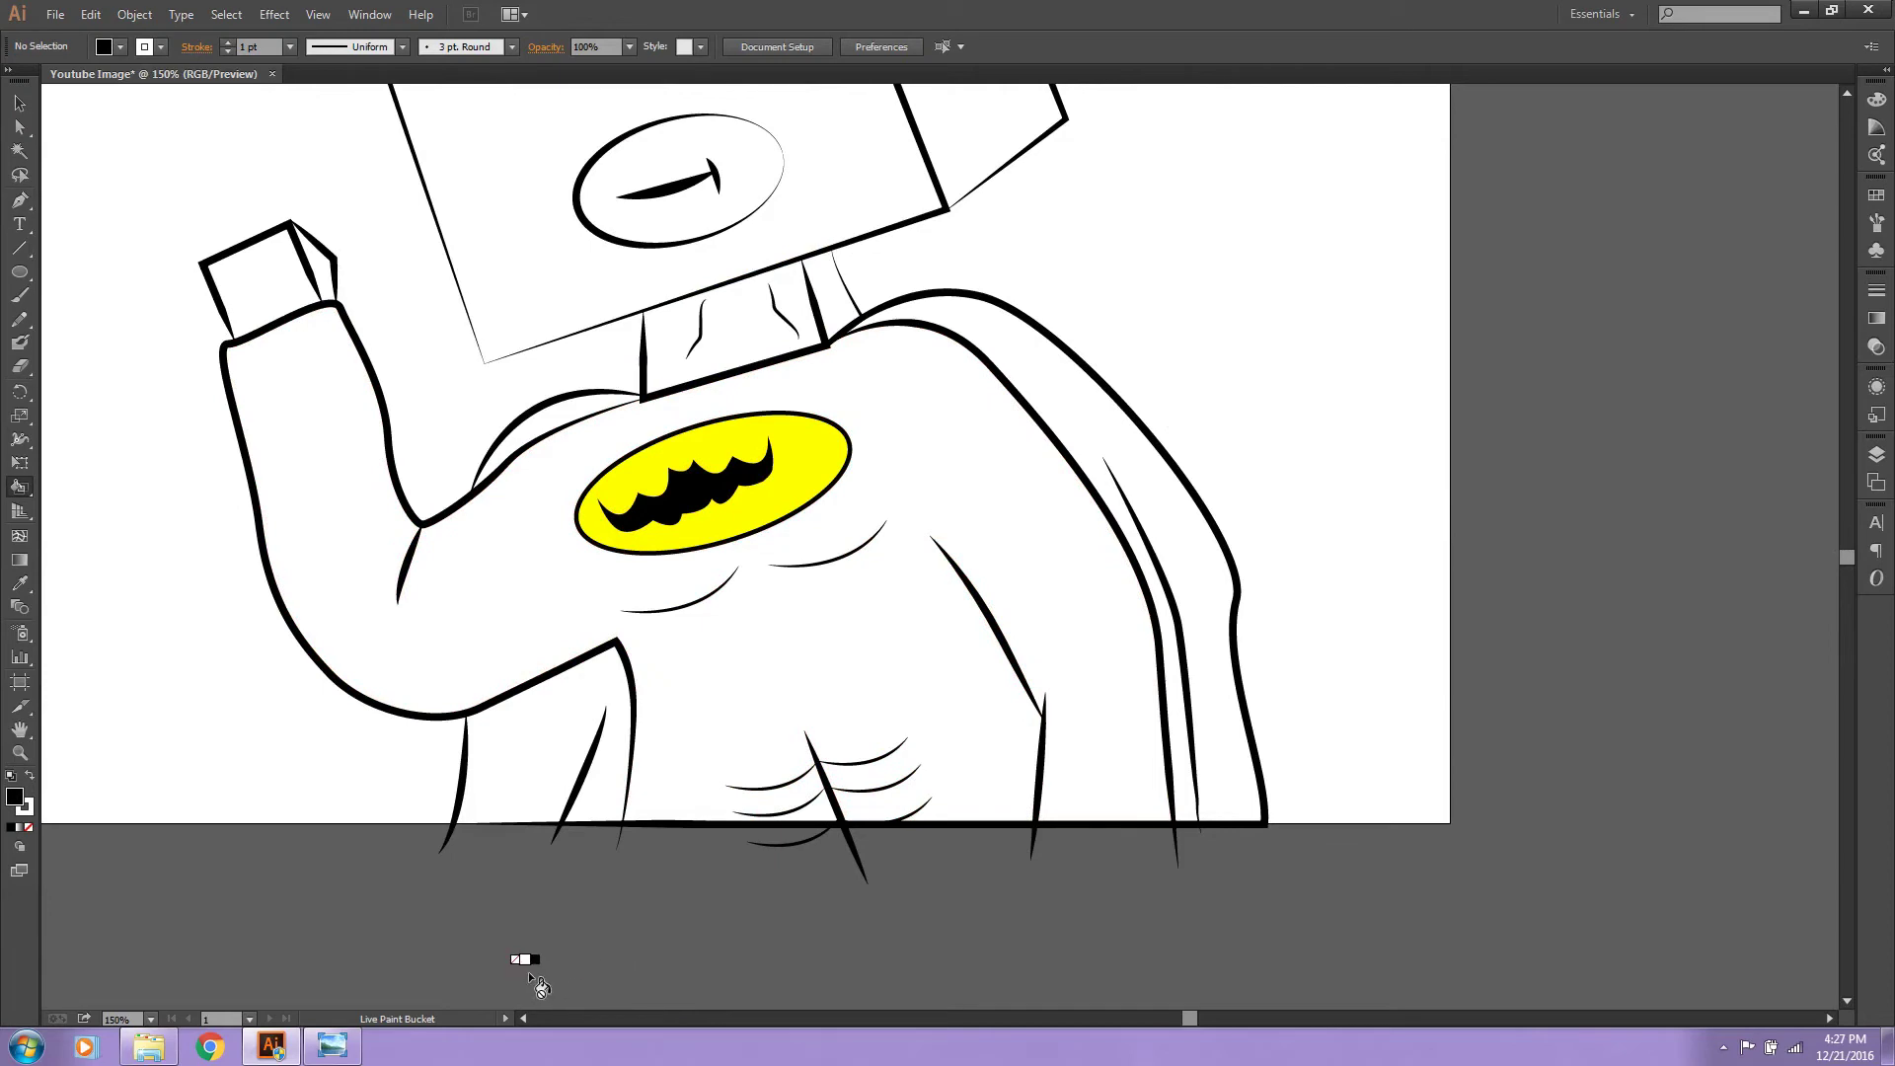
Step: Undo the bat's black fill so the emblem shows plain outlines again
{"action": "left_click", "coordinate": [19, 102]}
{"action": "left_click", "coordinate": [707, 483]}
{"action": "key", "text": "a"}
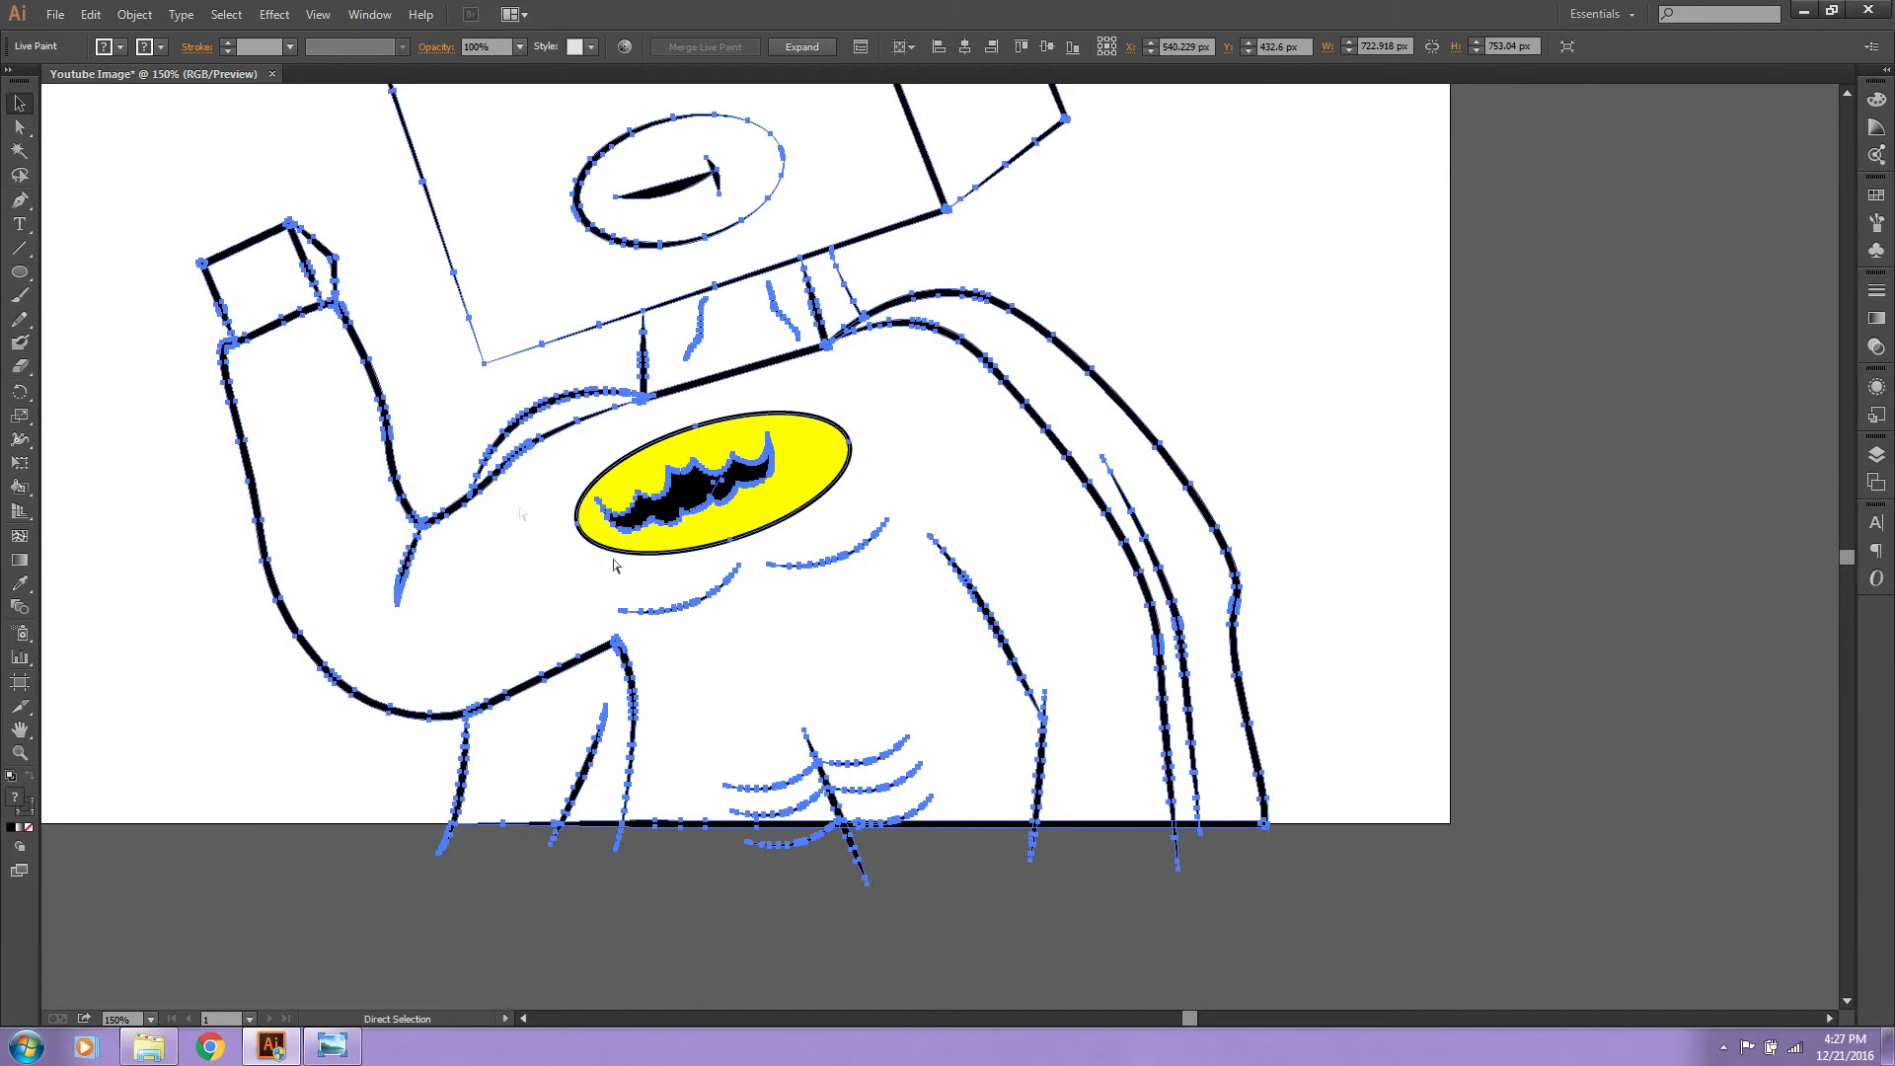
{"action": "left_click", "coordinate": [1420, 640], "text": "alt"}
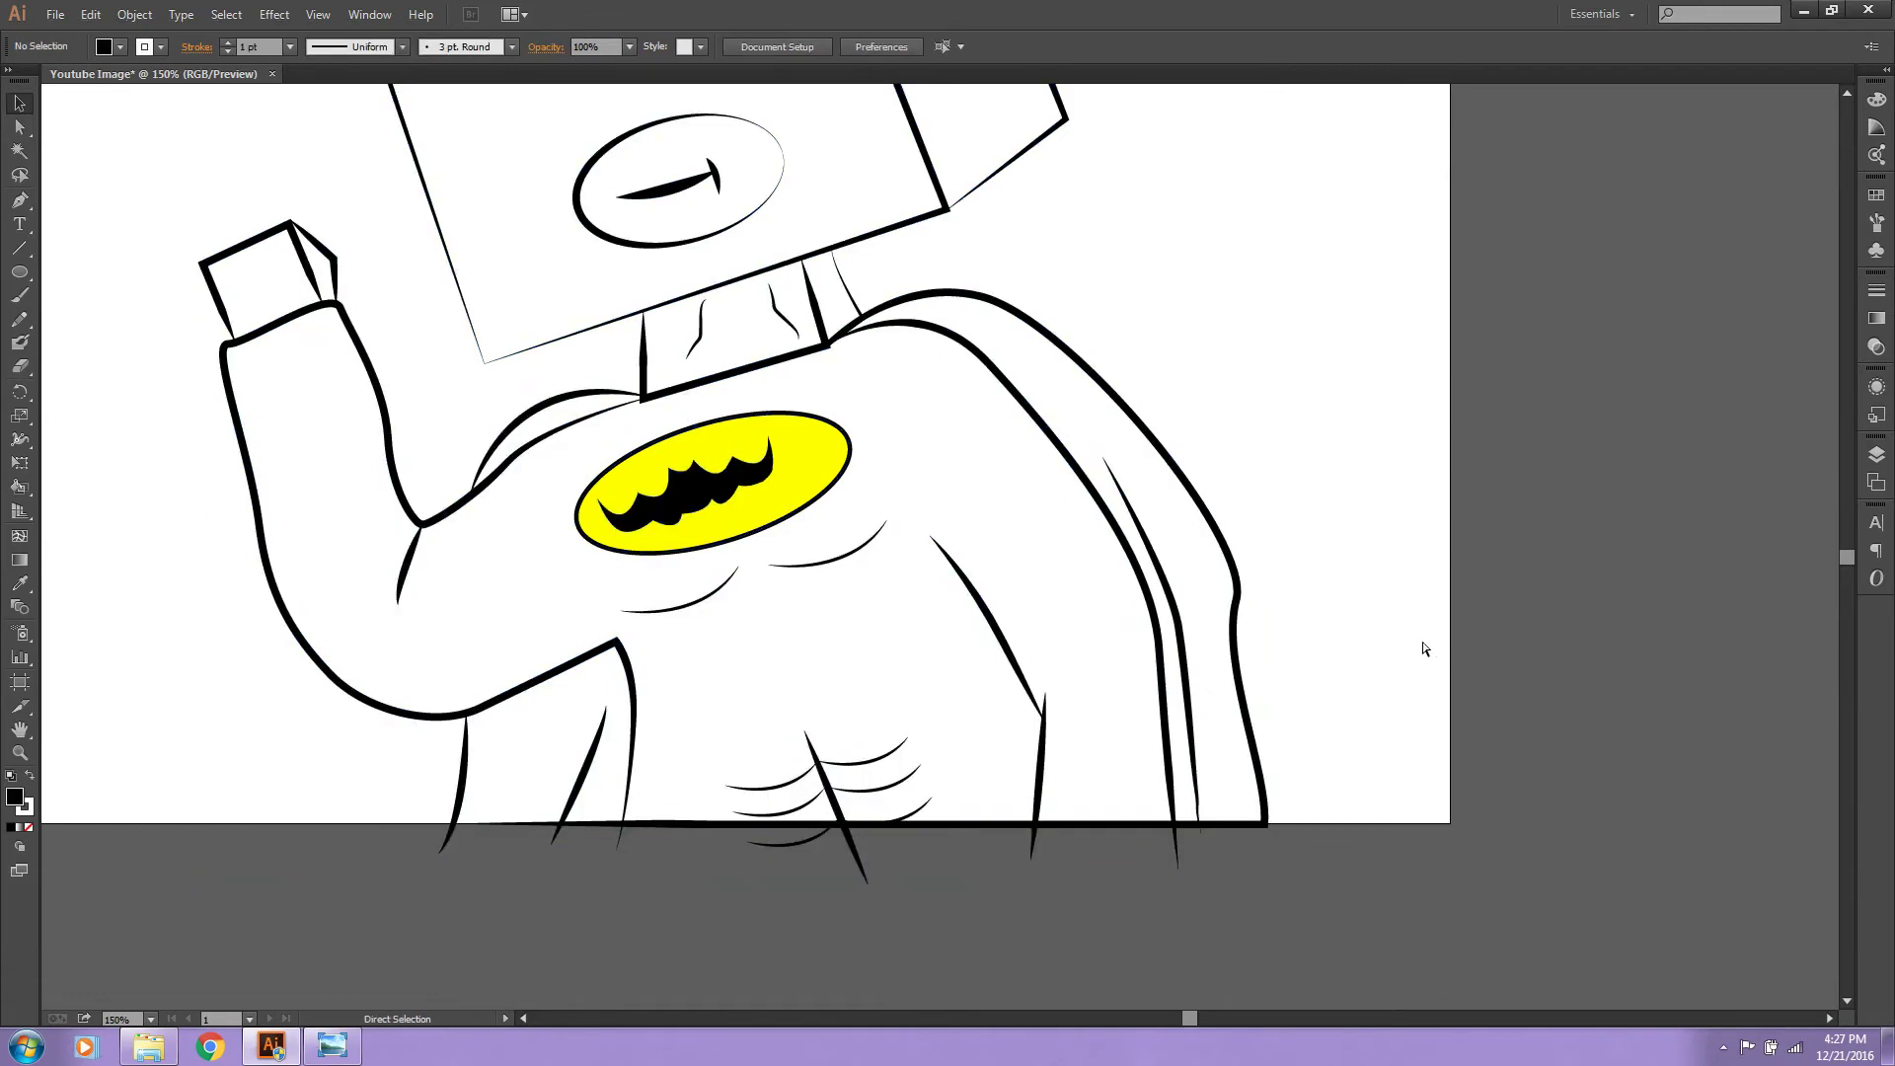
{"action": "key", "text": "ctrl+z"}
{"action": "key", "text": "ctrl+z"}
{"action": "key", "text": "ctrl+z"}
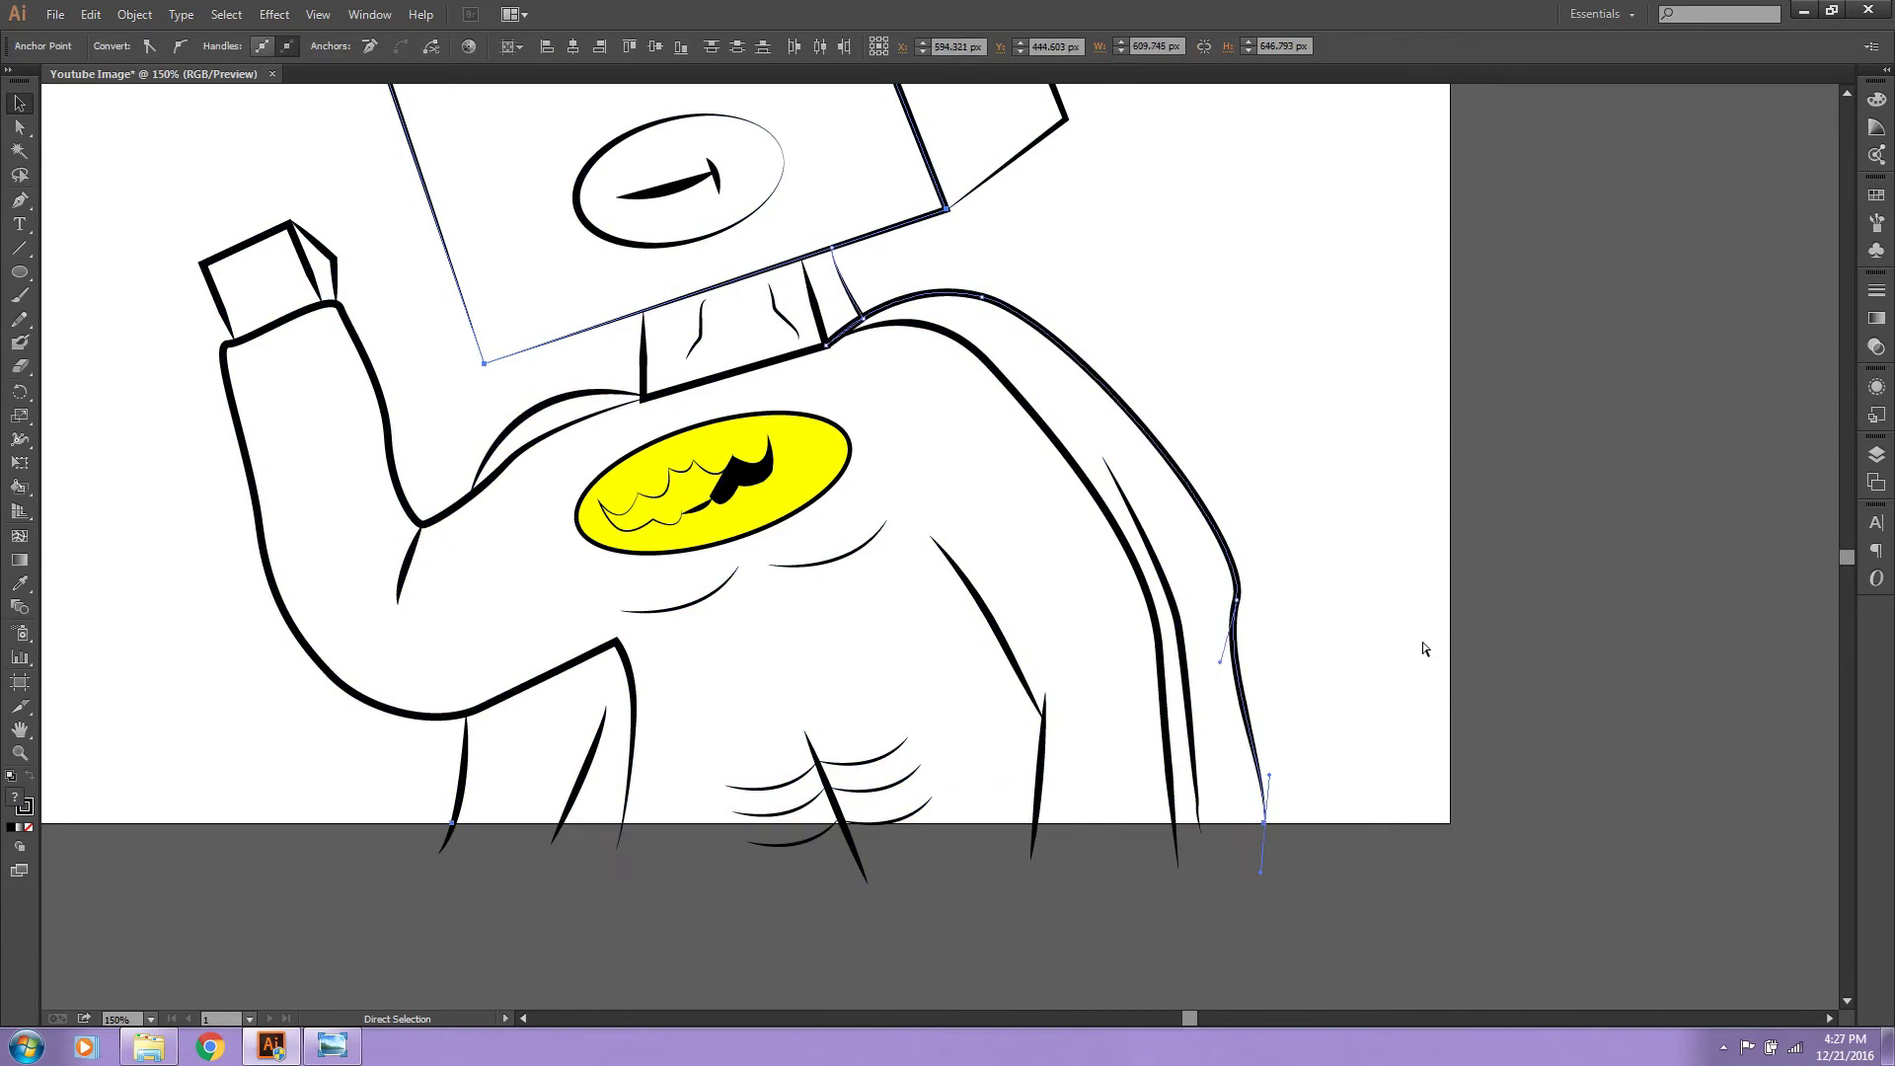
{"action": "key", "text": "v"}
{"action": "key", "text": "alt+e"}
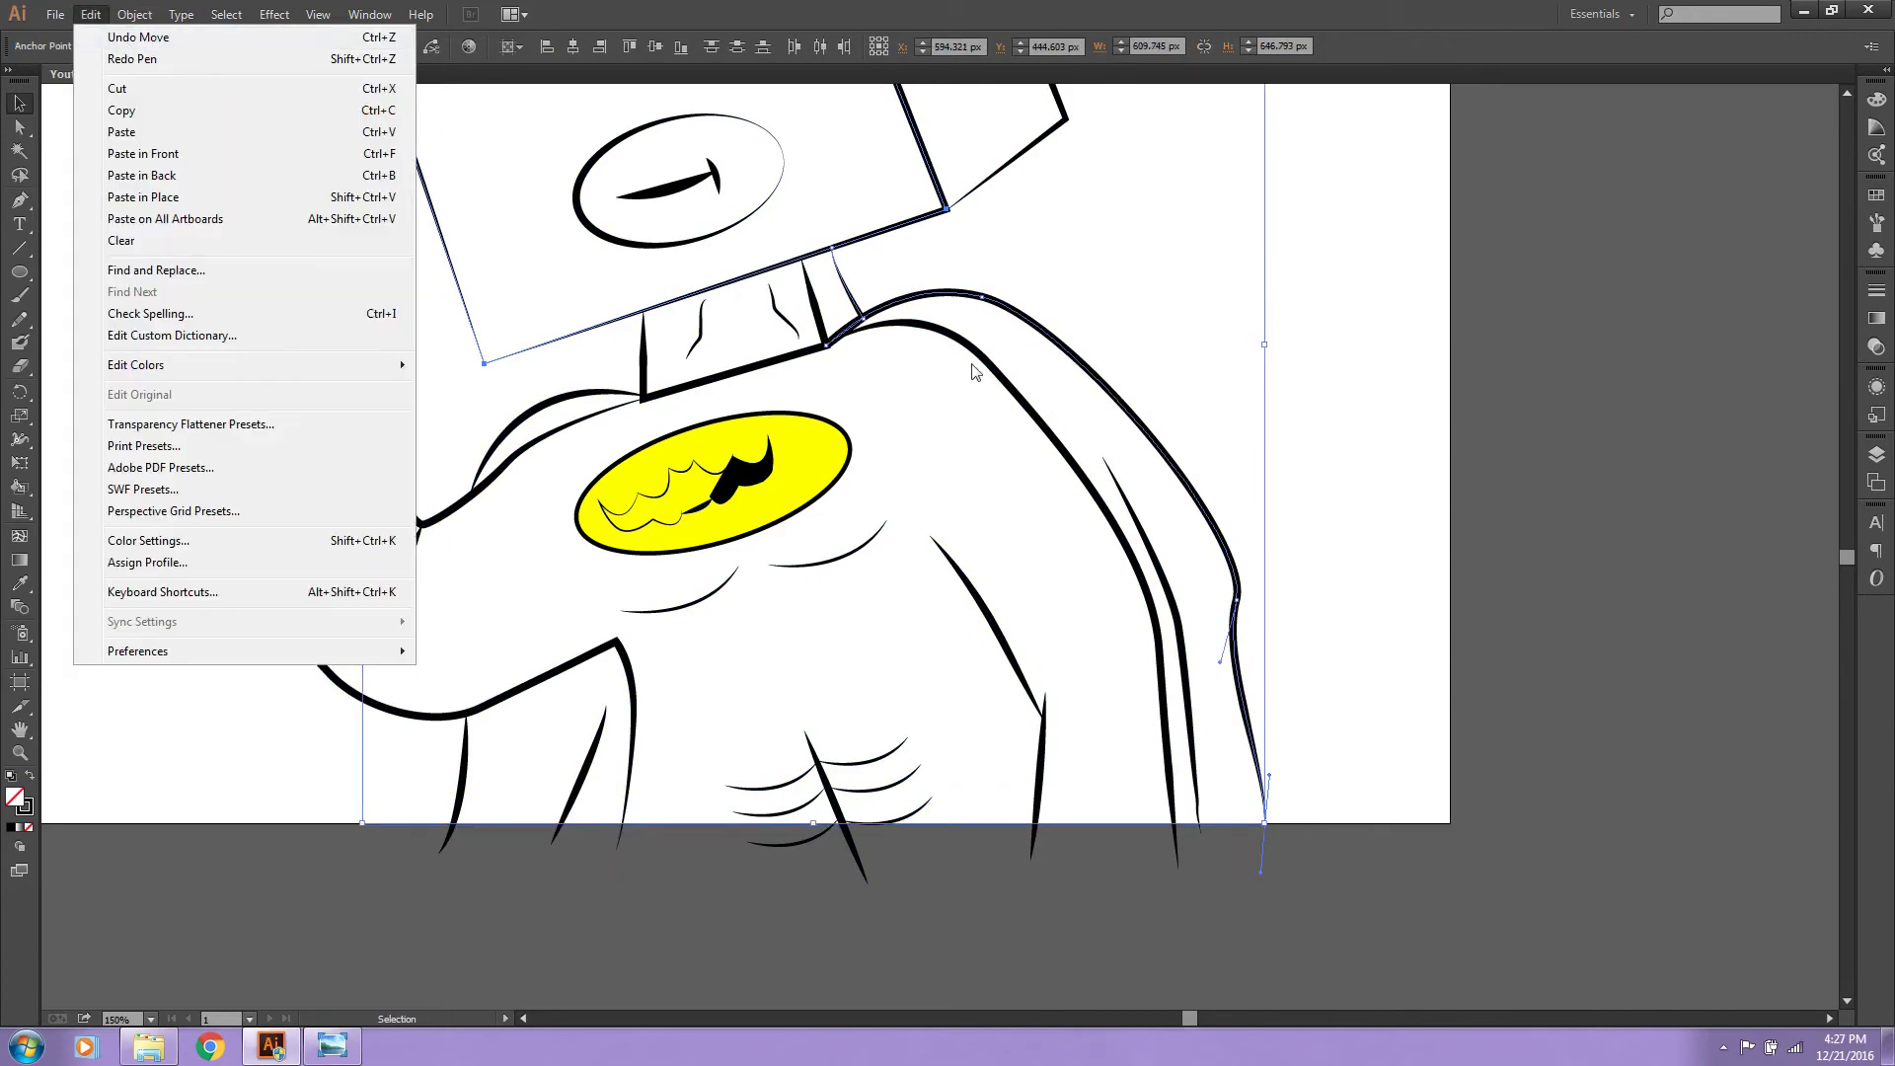
Step: Undo the accidental arm move, then try moving the emblem and return it to its original spot
{"action": "key", "text": "ctrl+z"}
{"action": "left_click", "coordinate": [745, 482]}
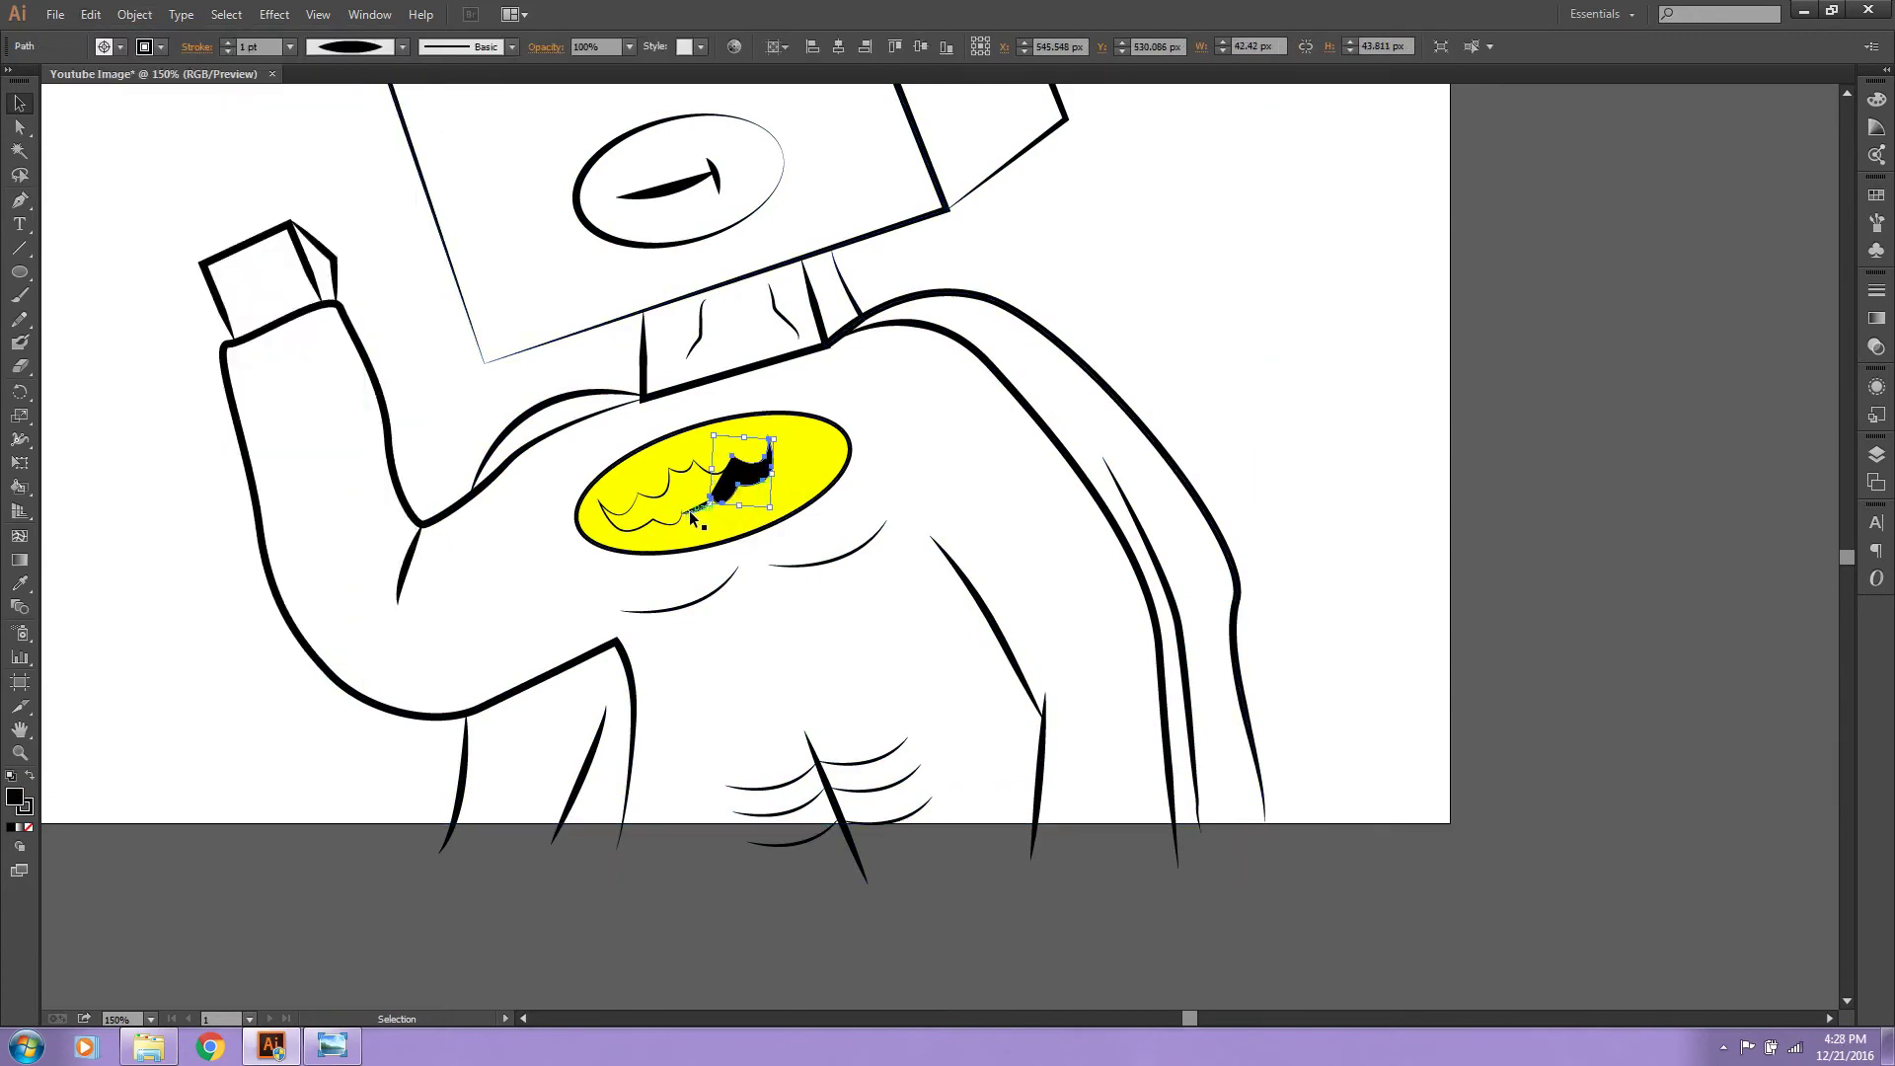
{"action": "left_click", "coordinate": [659, 523], "text": "shift"}
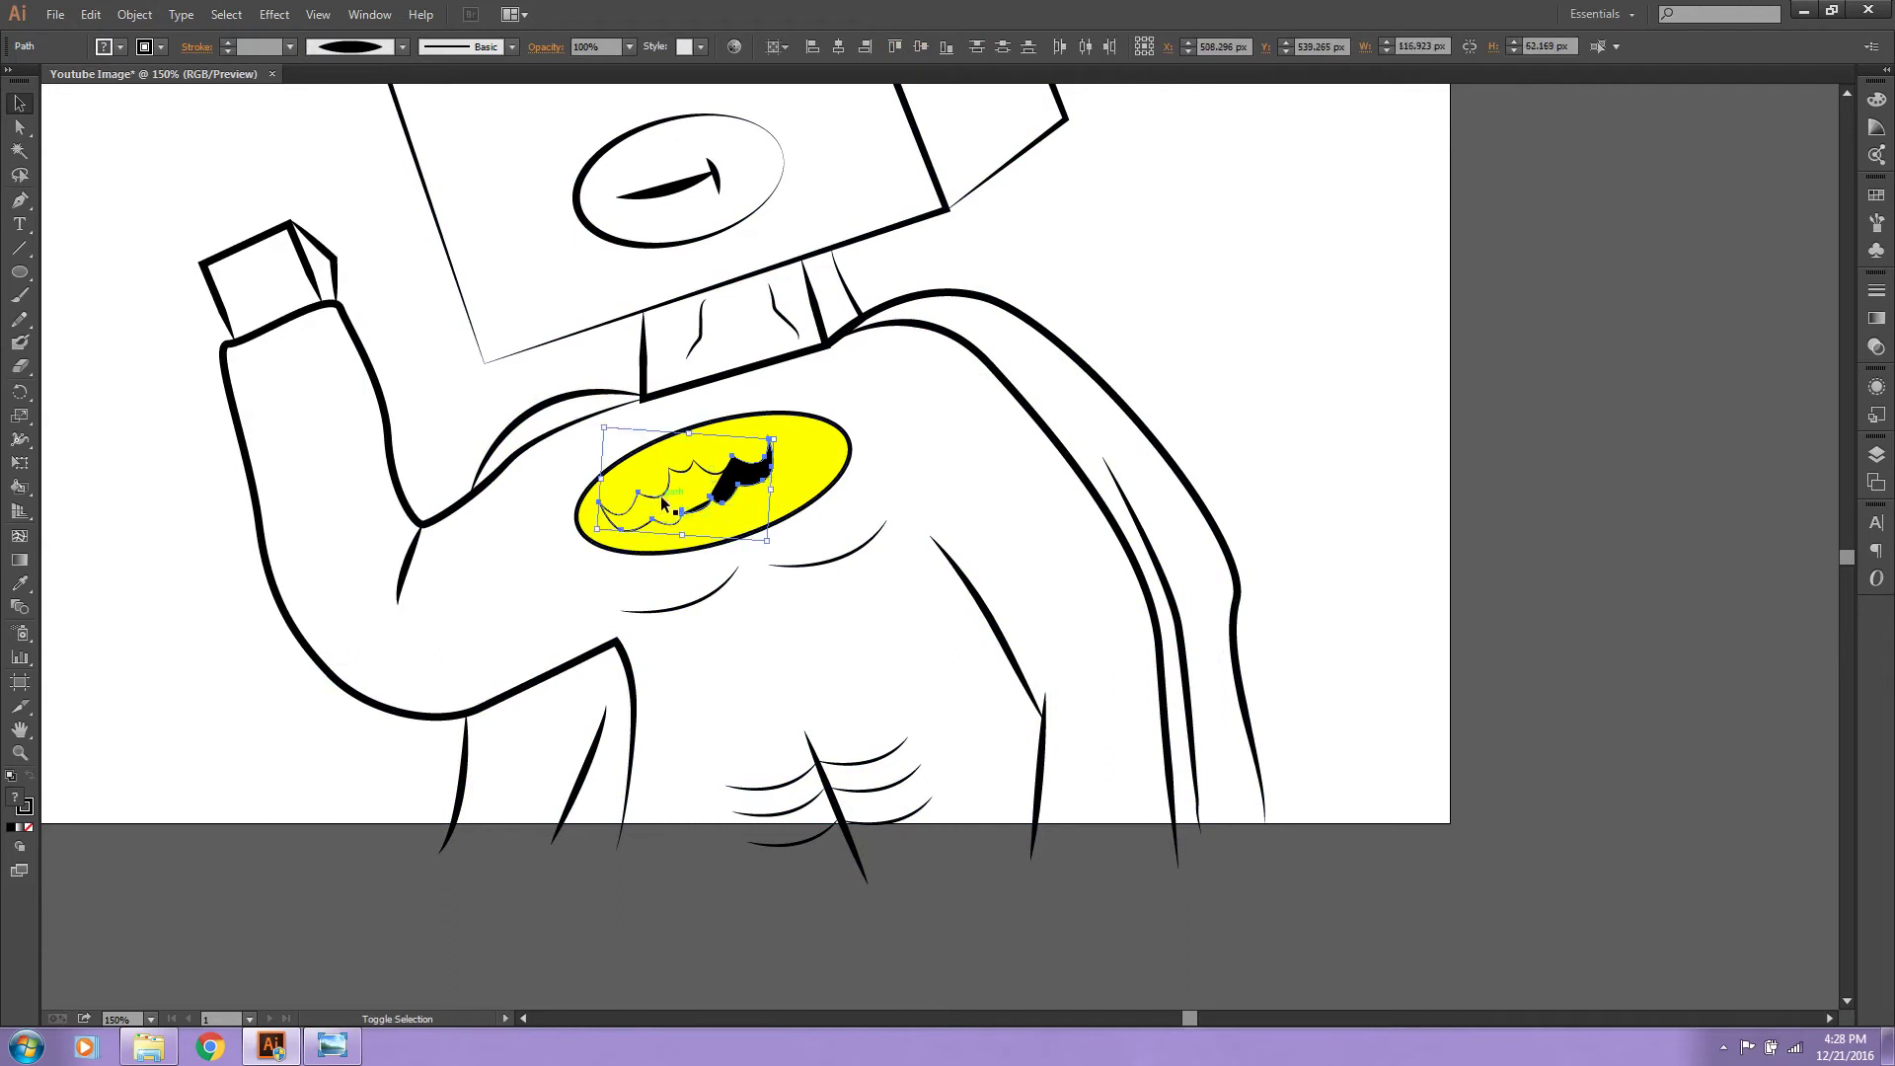
{"action": "left_click", "coordinate": [694, 467], "text": "shift"}
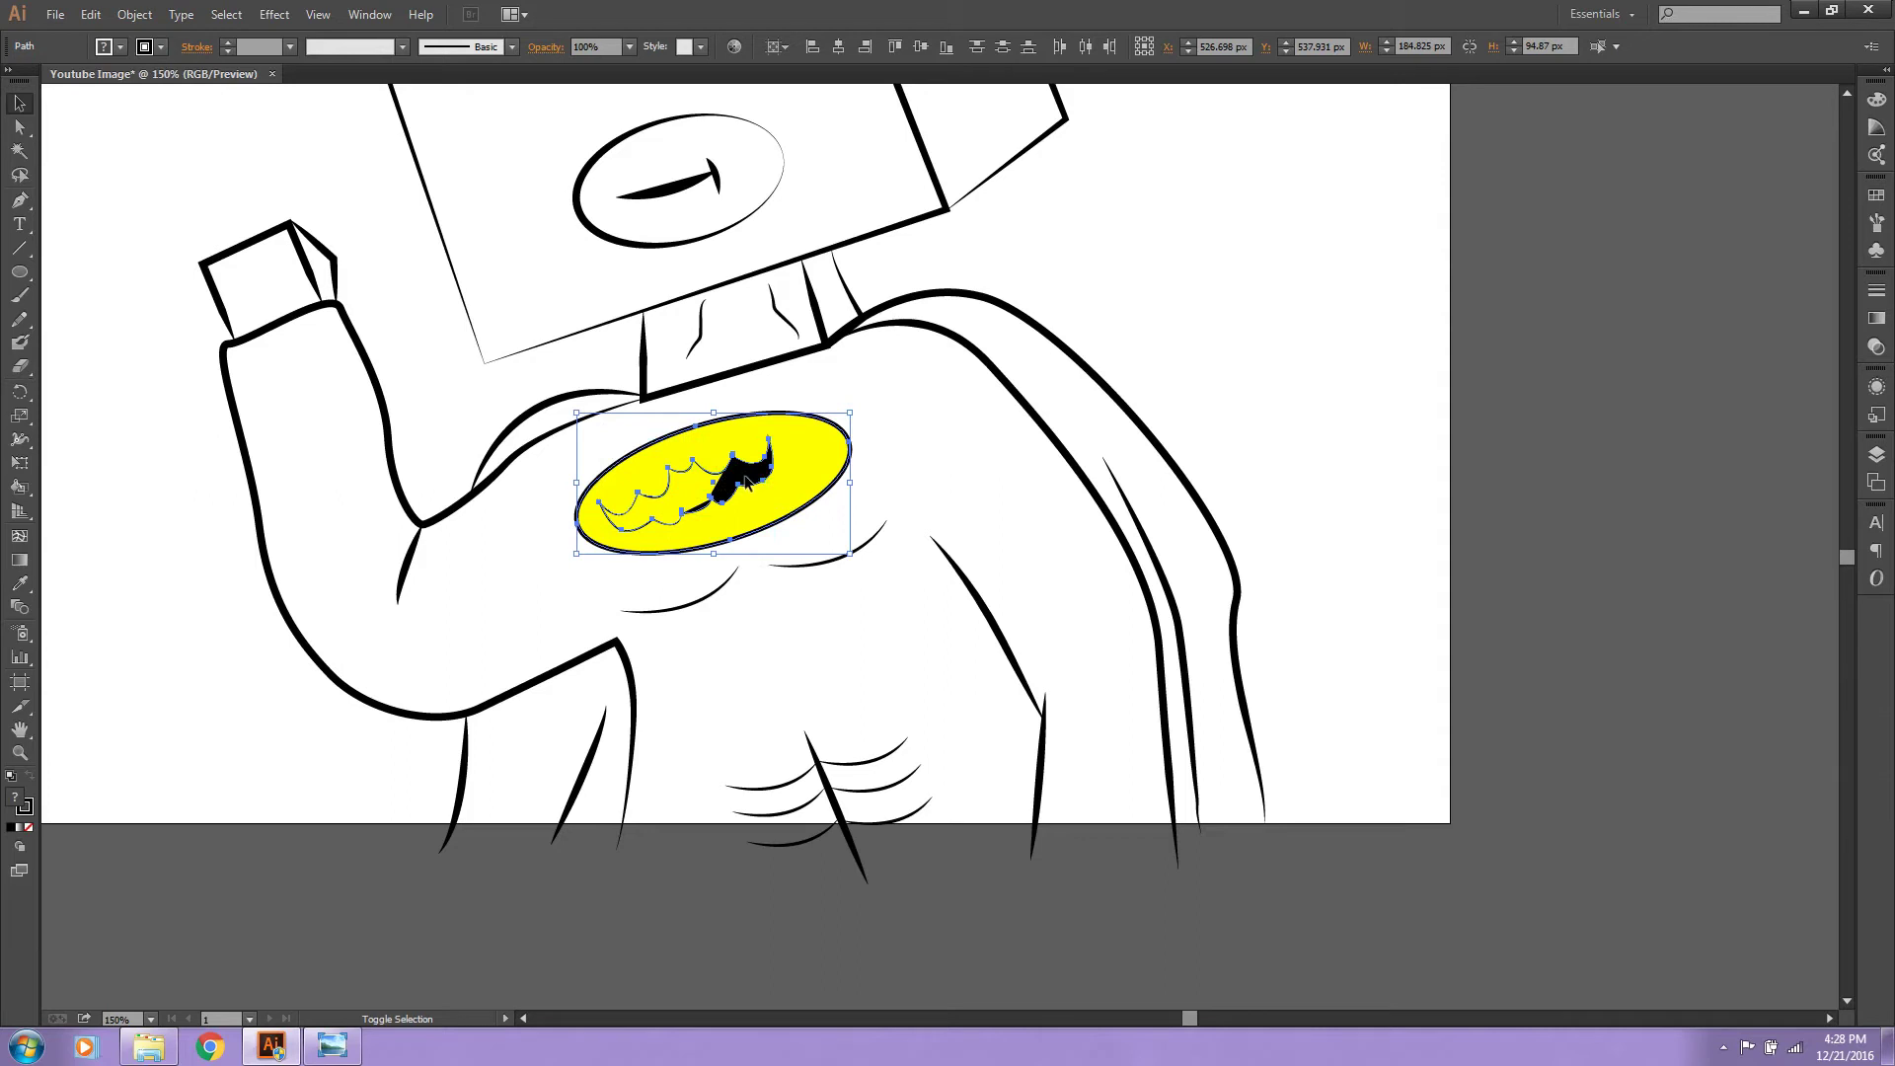
{"action": "left_click_drag", "start_coordinate": [772, 474], "coordinate": [799, 474]}
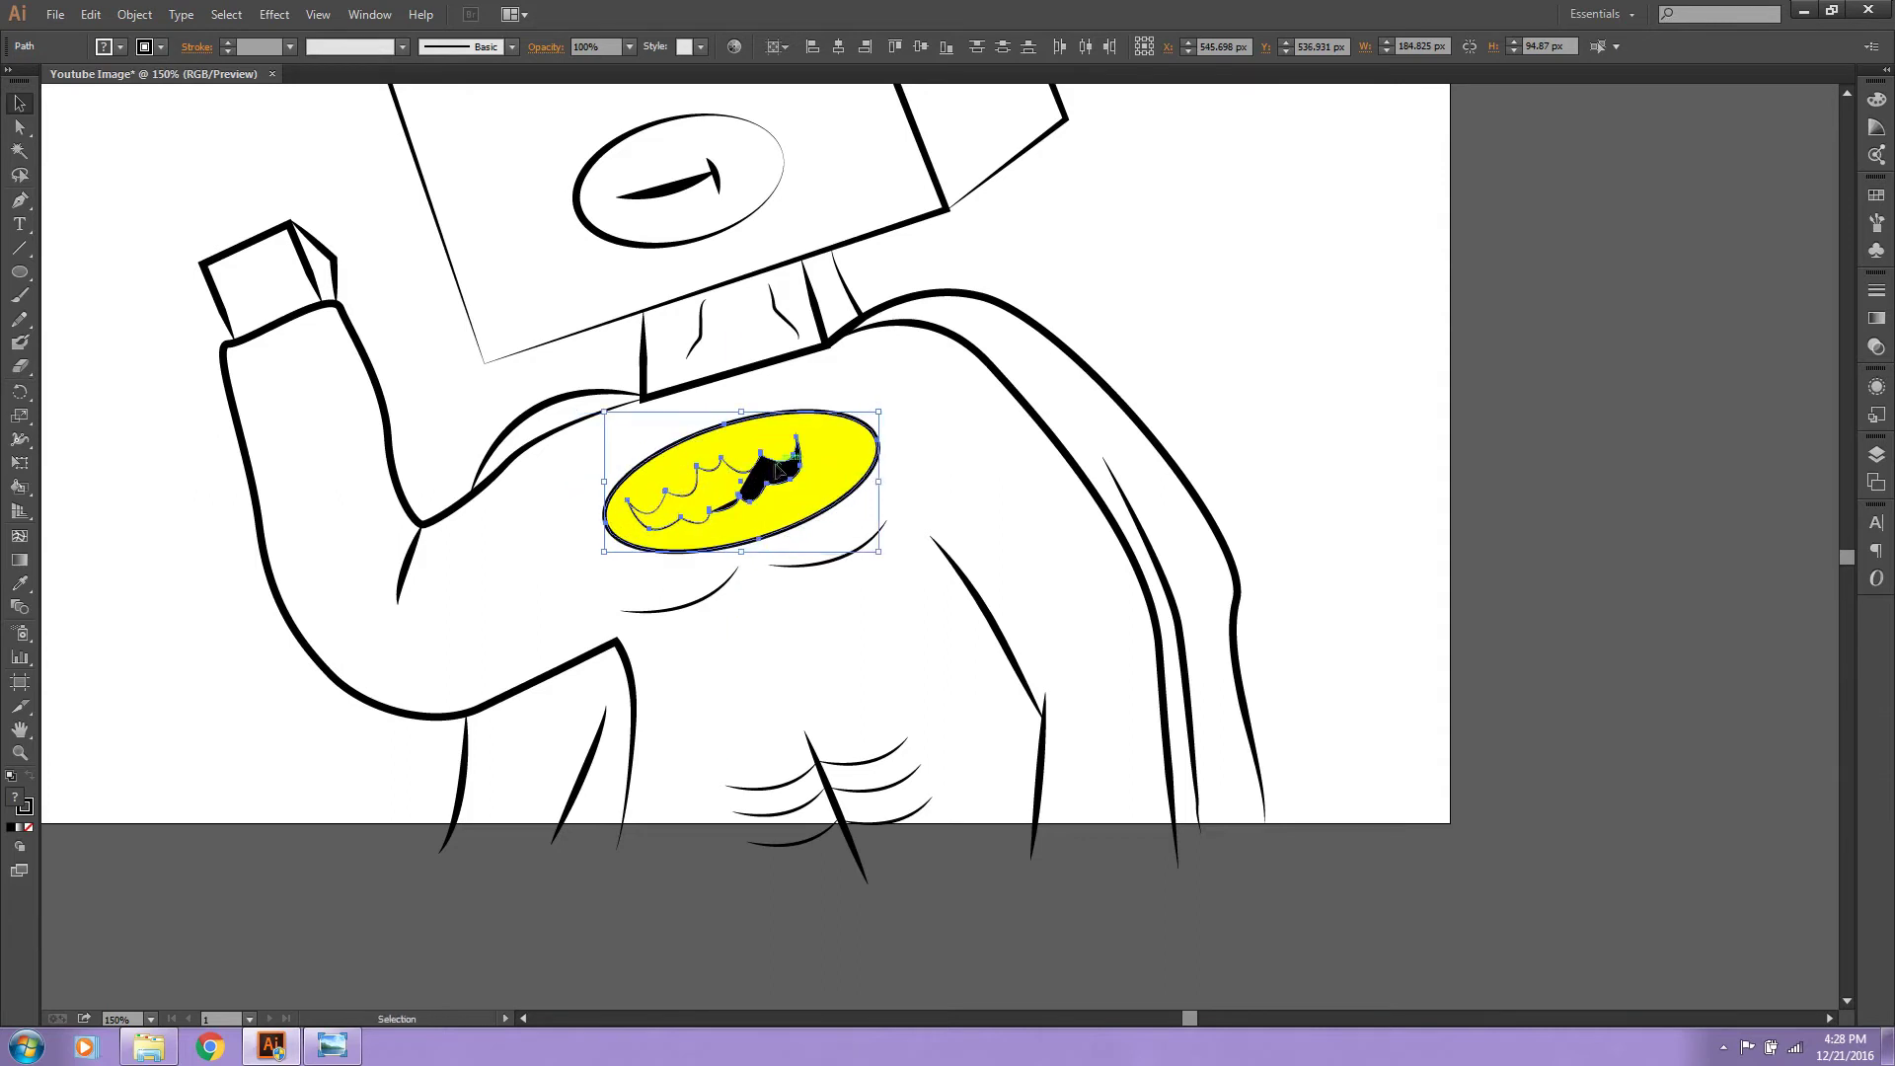
{"action": "left_click_drag", "start_coordinate": [765, 464], "coordinate": [771, 452]}
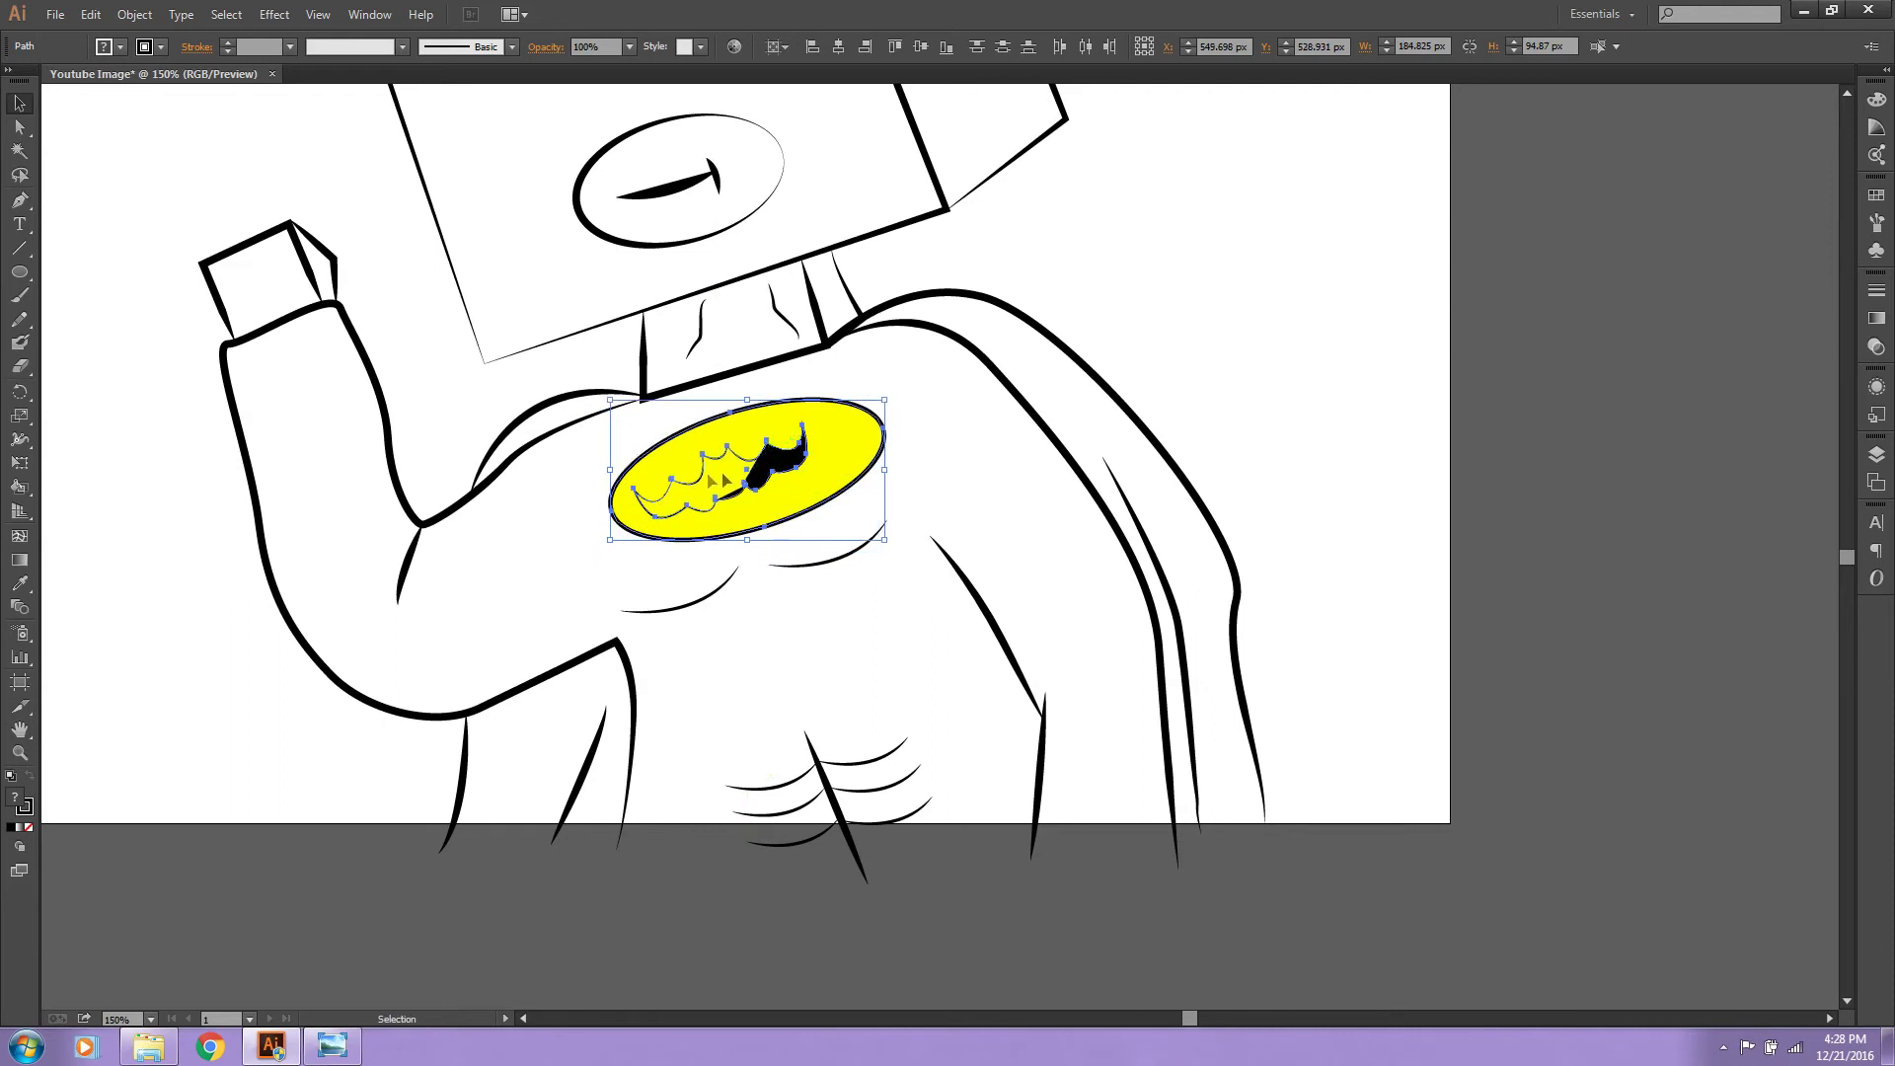
{"action": "left_click_drag", "start_coordinate": [719, 509], "coordinate": [685, 523]}
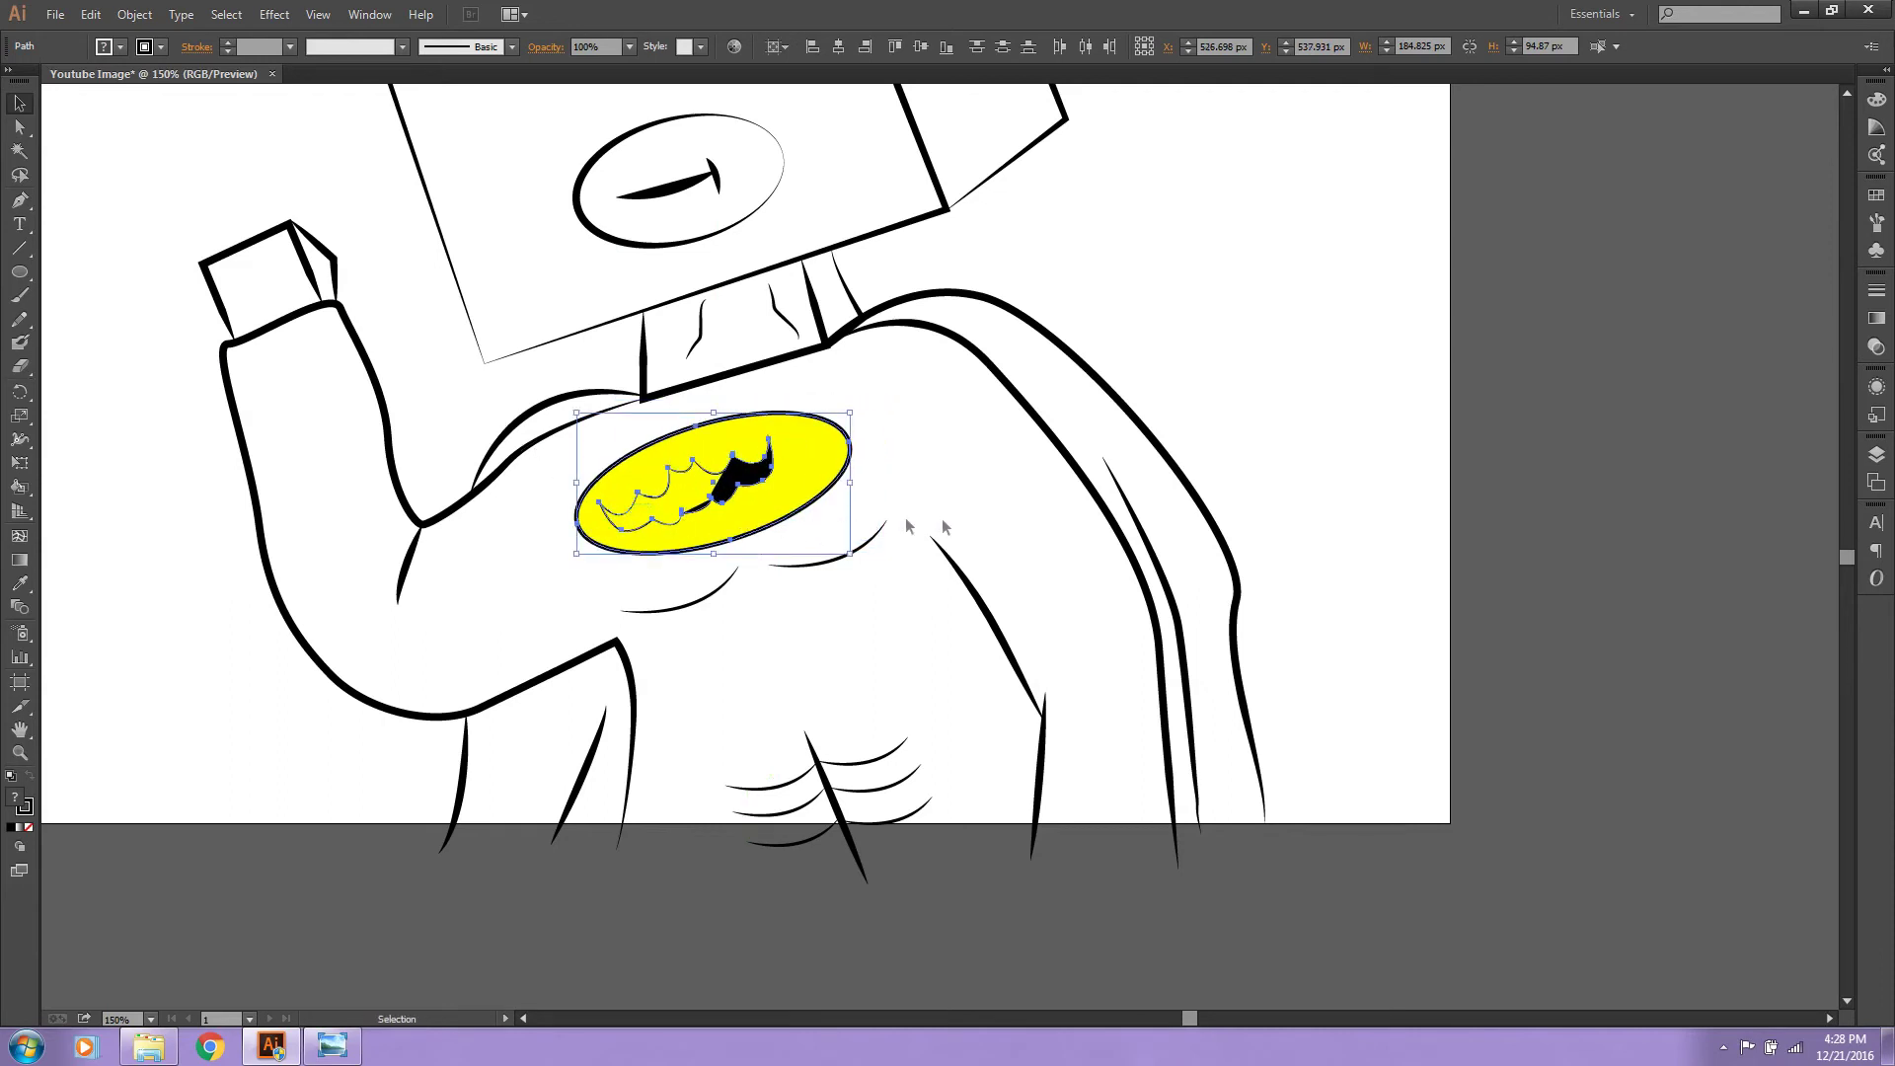
{"action": "left_click", "coordinate": [980, 518]}
Step: Shift the black bat and both wavy lines right and slightly up inside the oval
{"action": "left_click", "coordinate": [745, 478]}
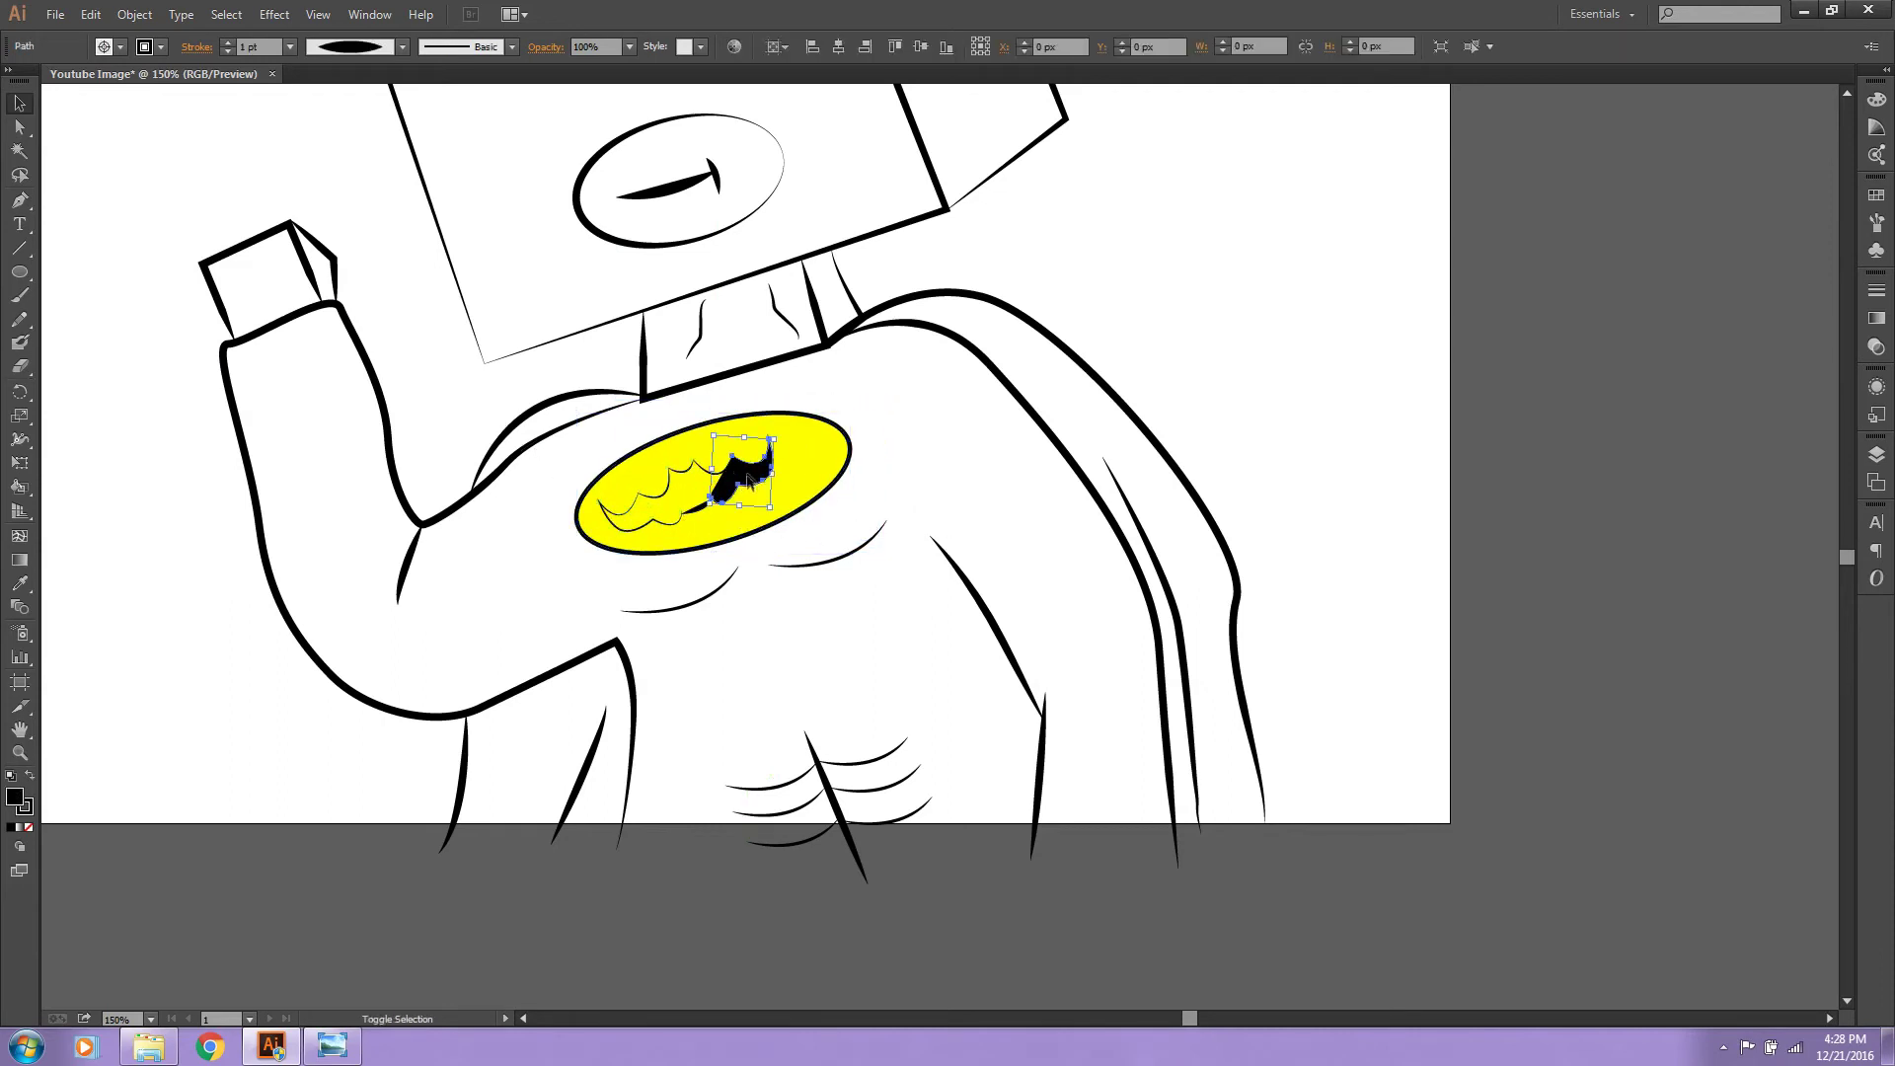
{"action": "left_click", "coordinate": [661, 492], "text": "shift"}
{"action": "left_click", "coordinate": [666, 523], "text": "shift"}
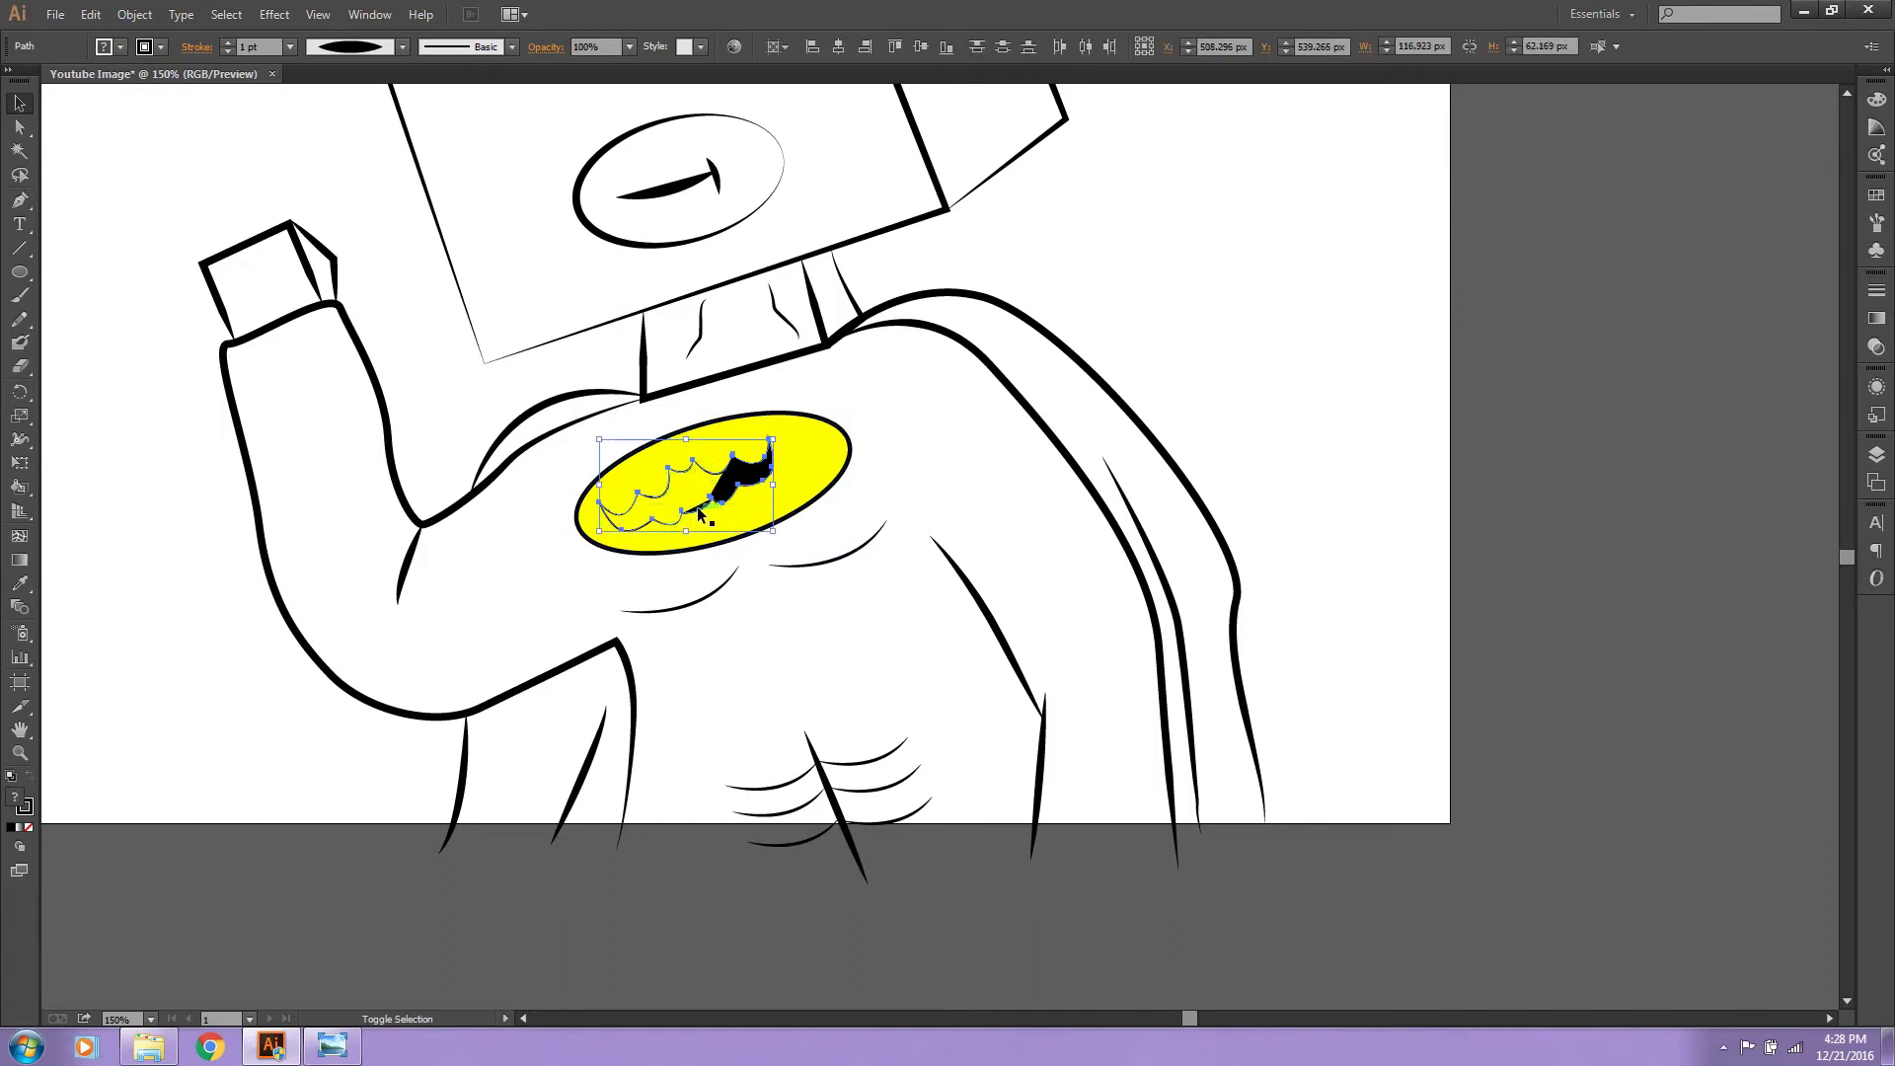
{"action": "left_click_drag", "start_coordinate": [697, 516], "coordinate": [722, 515]}
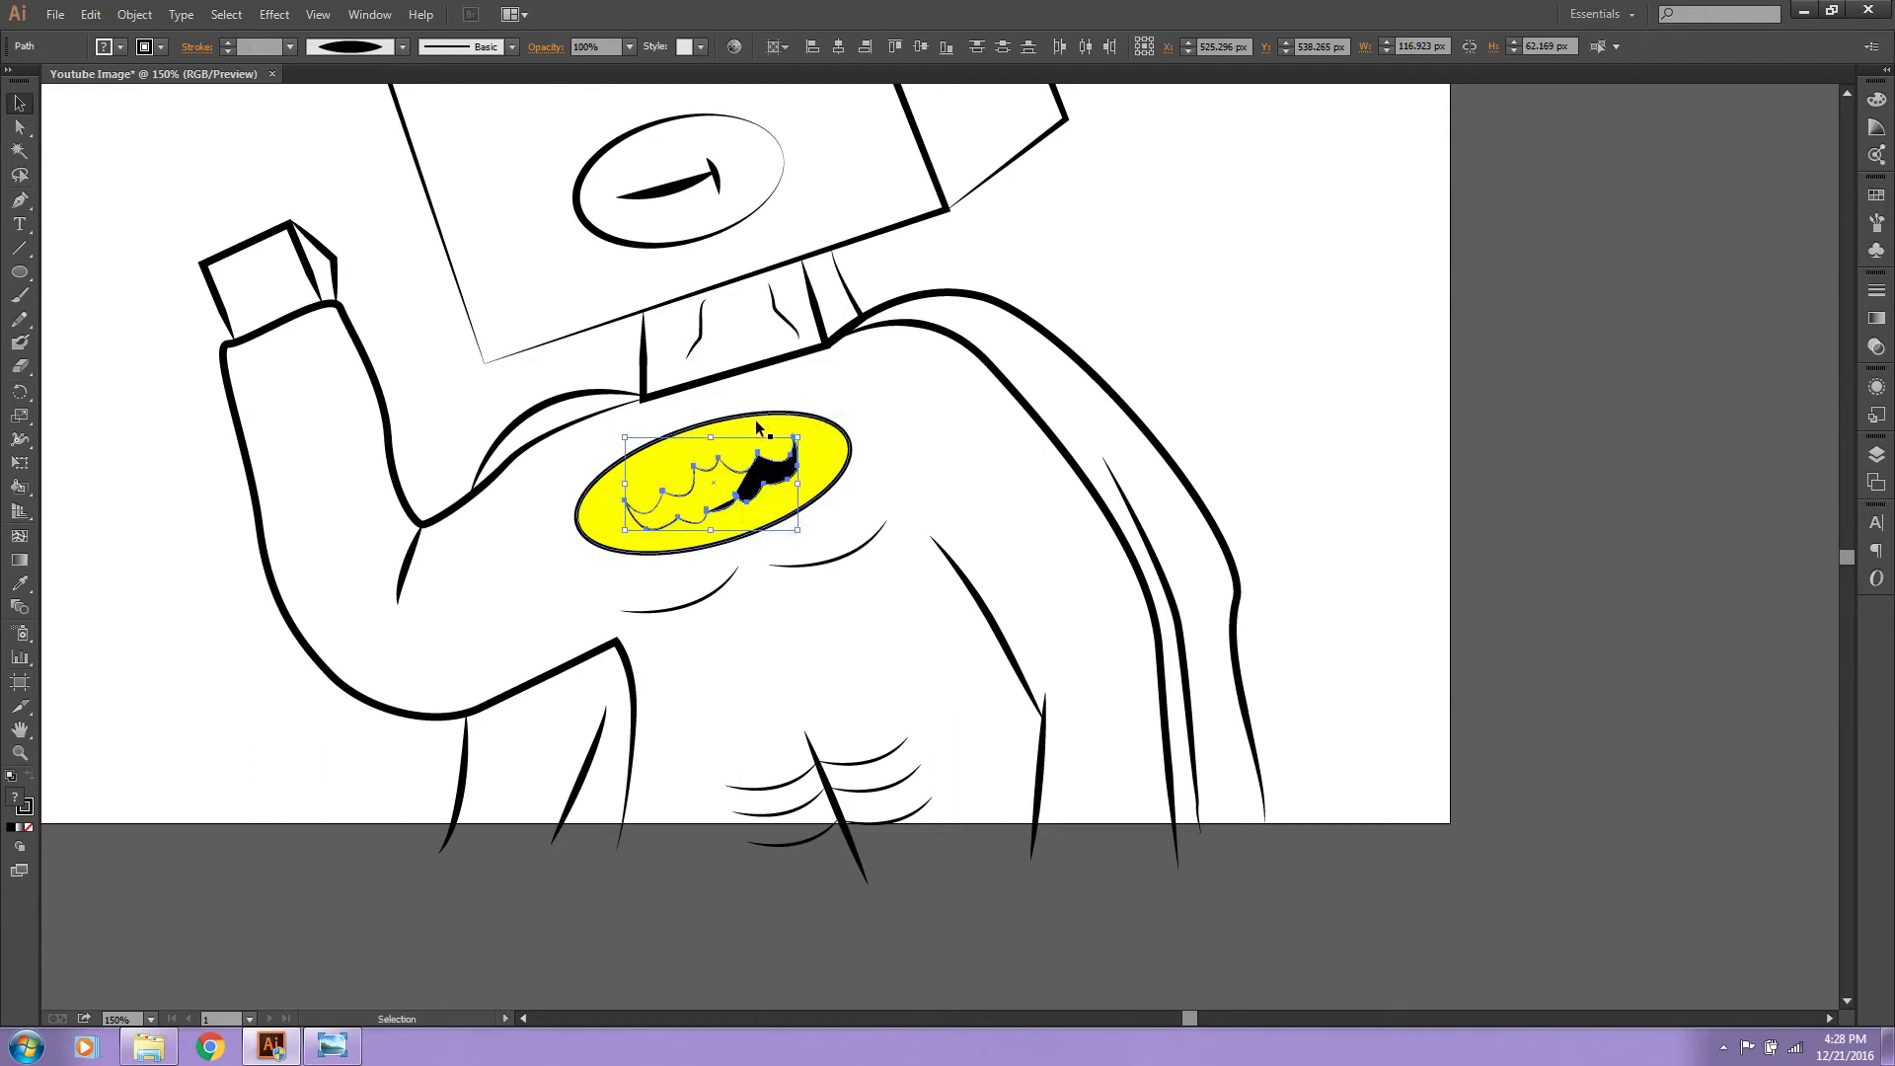
{"action": "key", "text": "Up"}
{"action": "key", "text": "Up"}
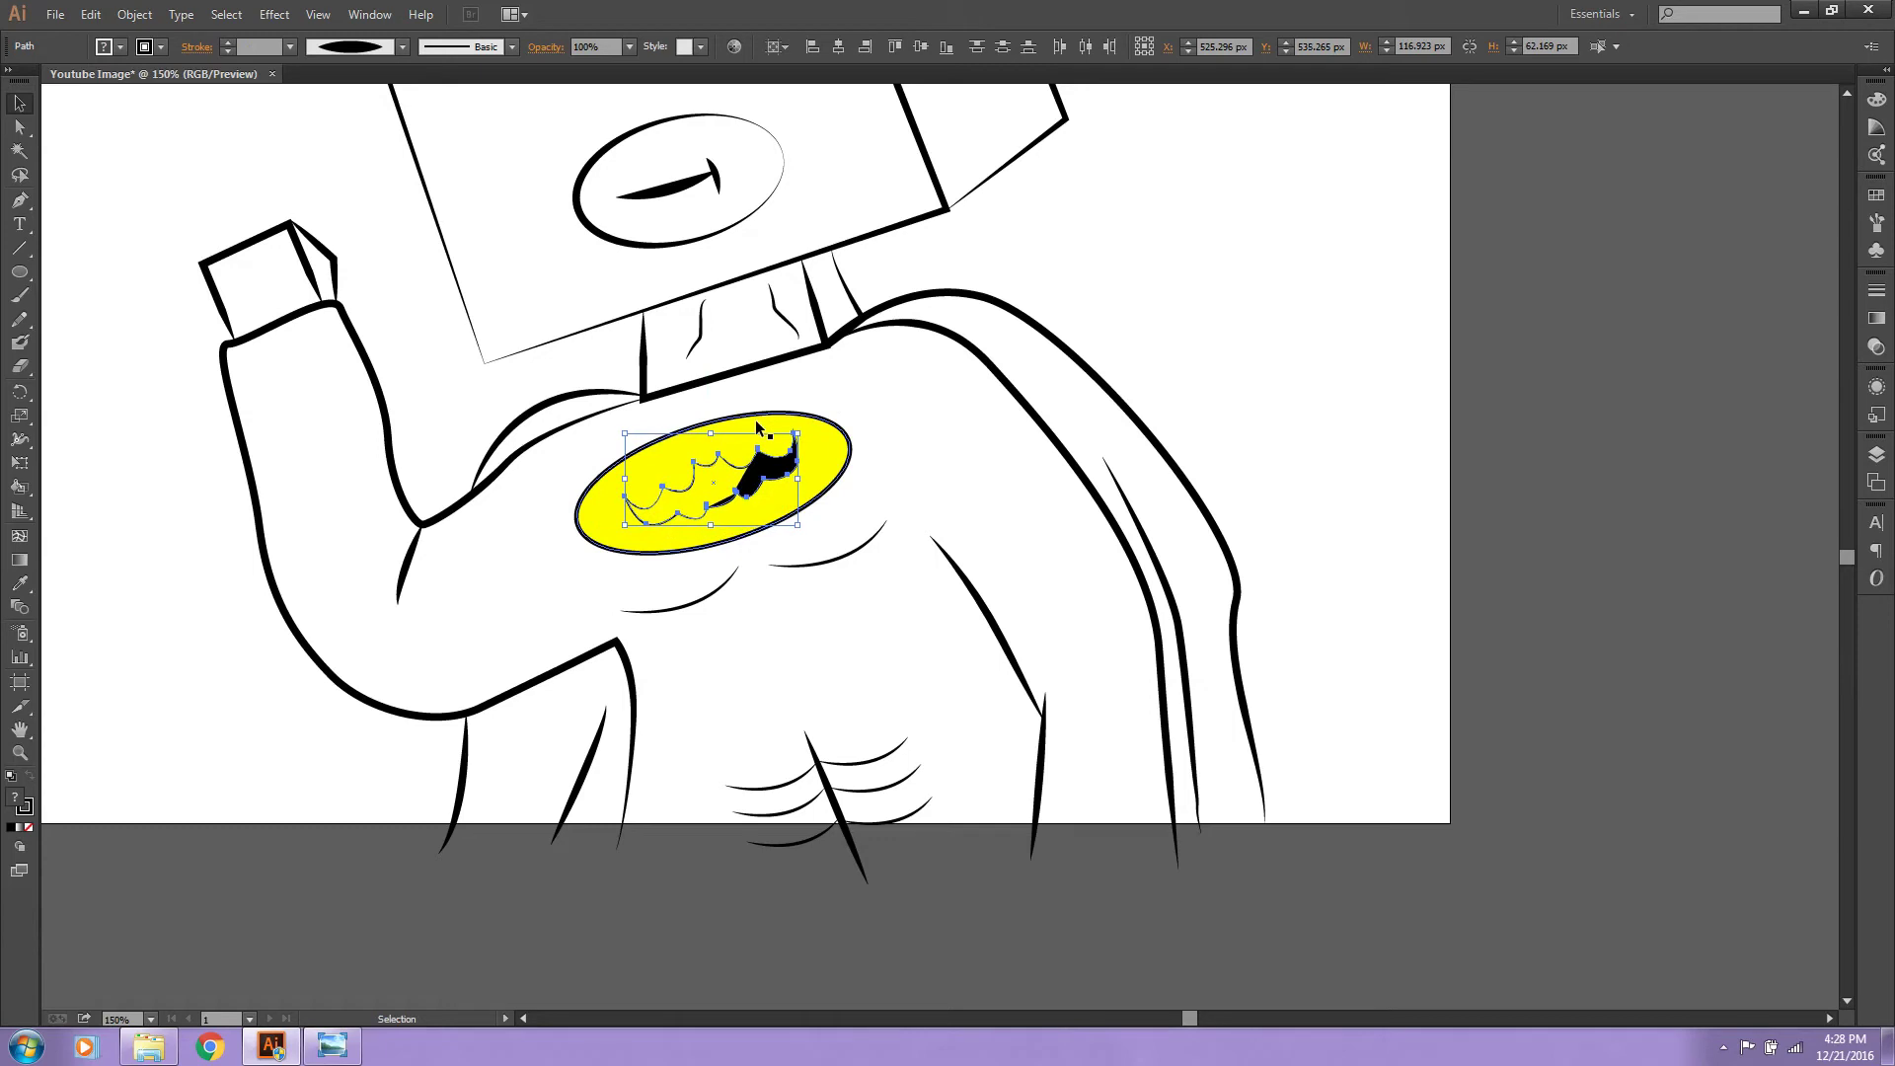
{"action": "left_click", "coordinate": [936, 435]}
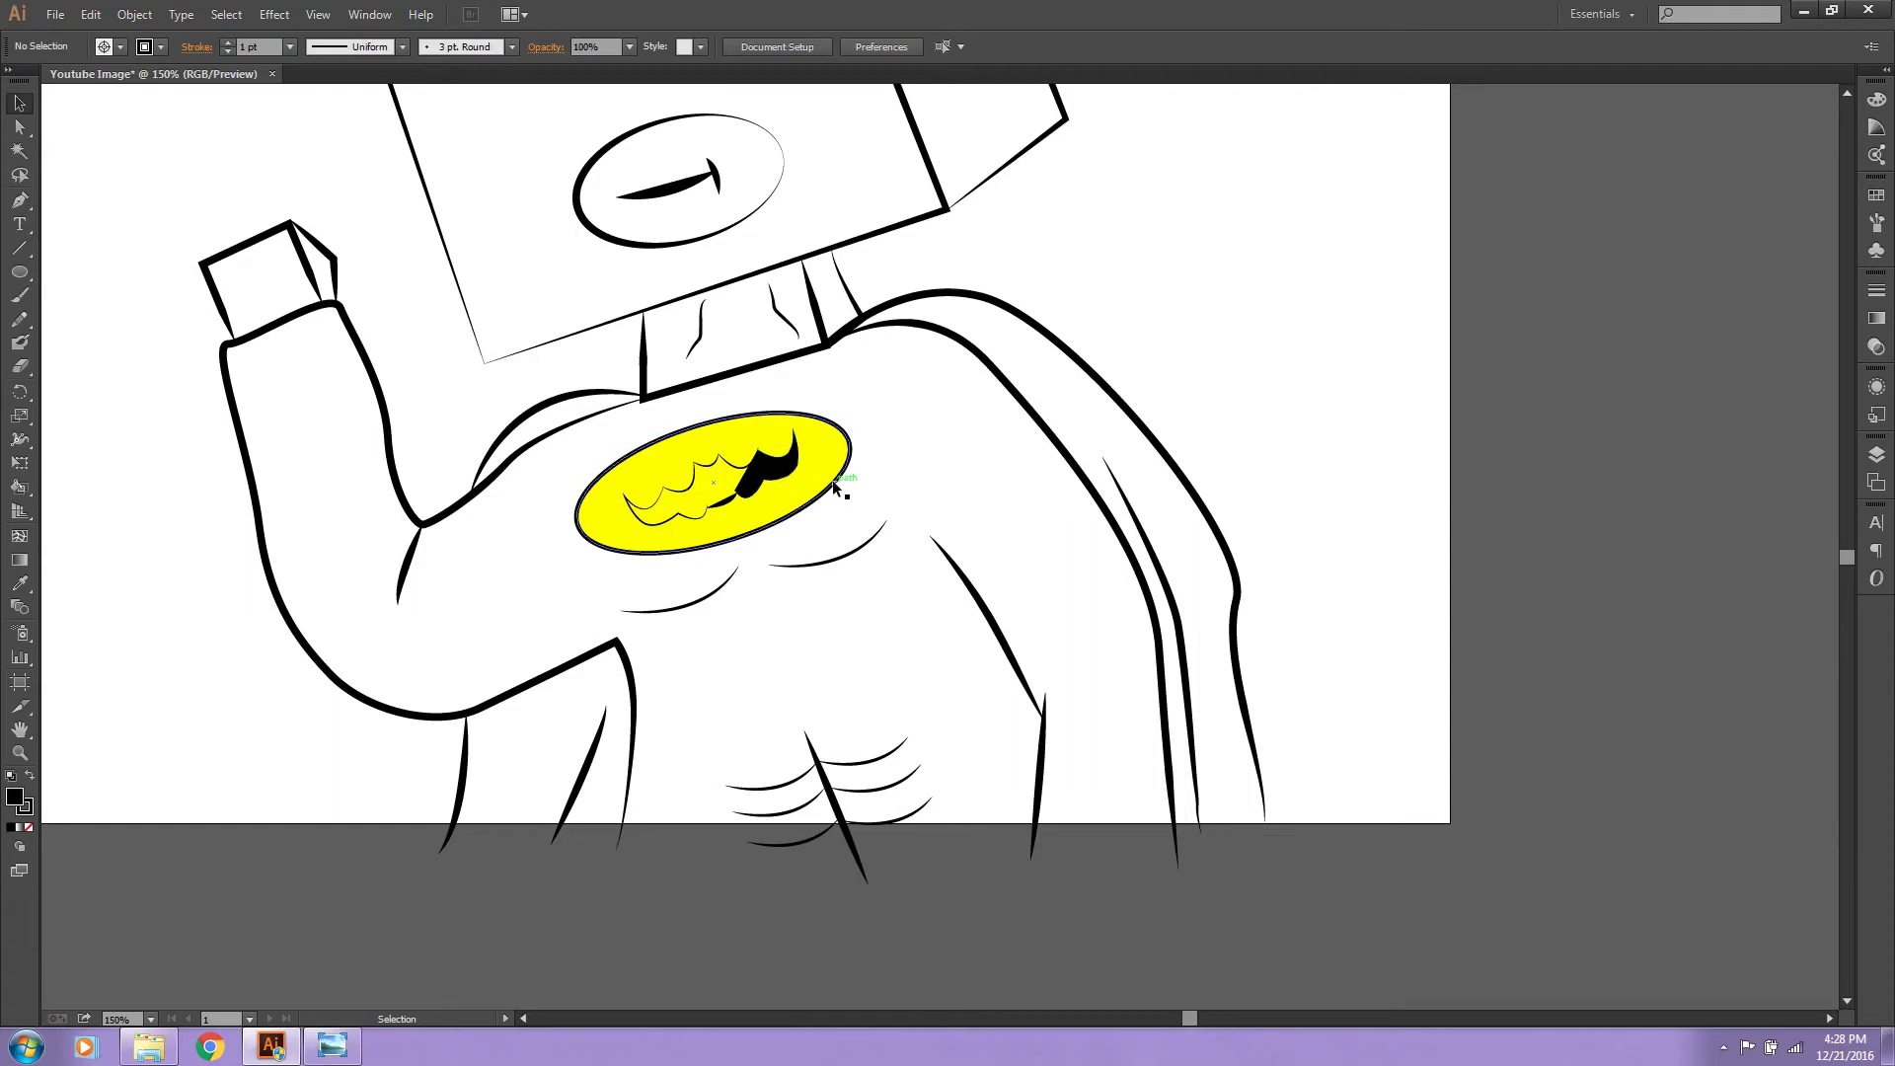
Step: Zoom out to view the whole drawing
{"action": "left_click", "coordinate": [90, 14]}
{"action": "double_click", "coordinate": [20, 753]}
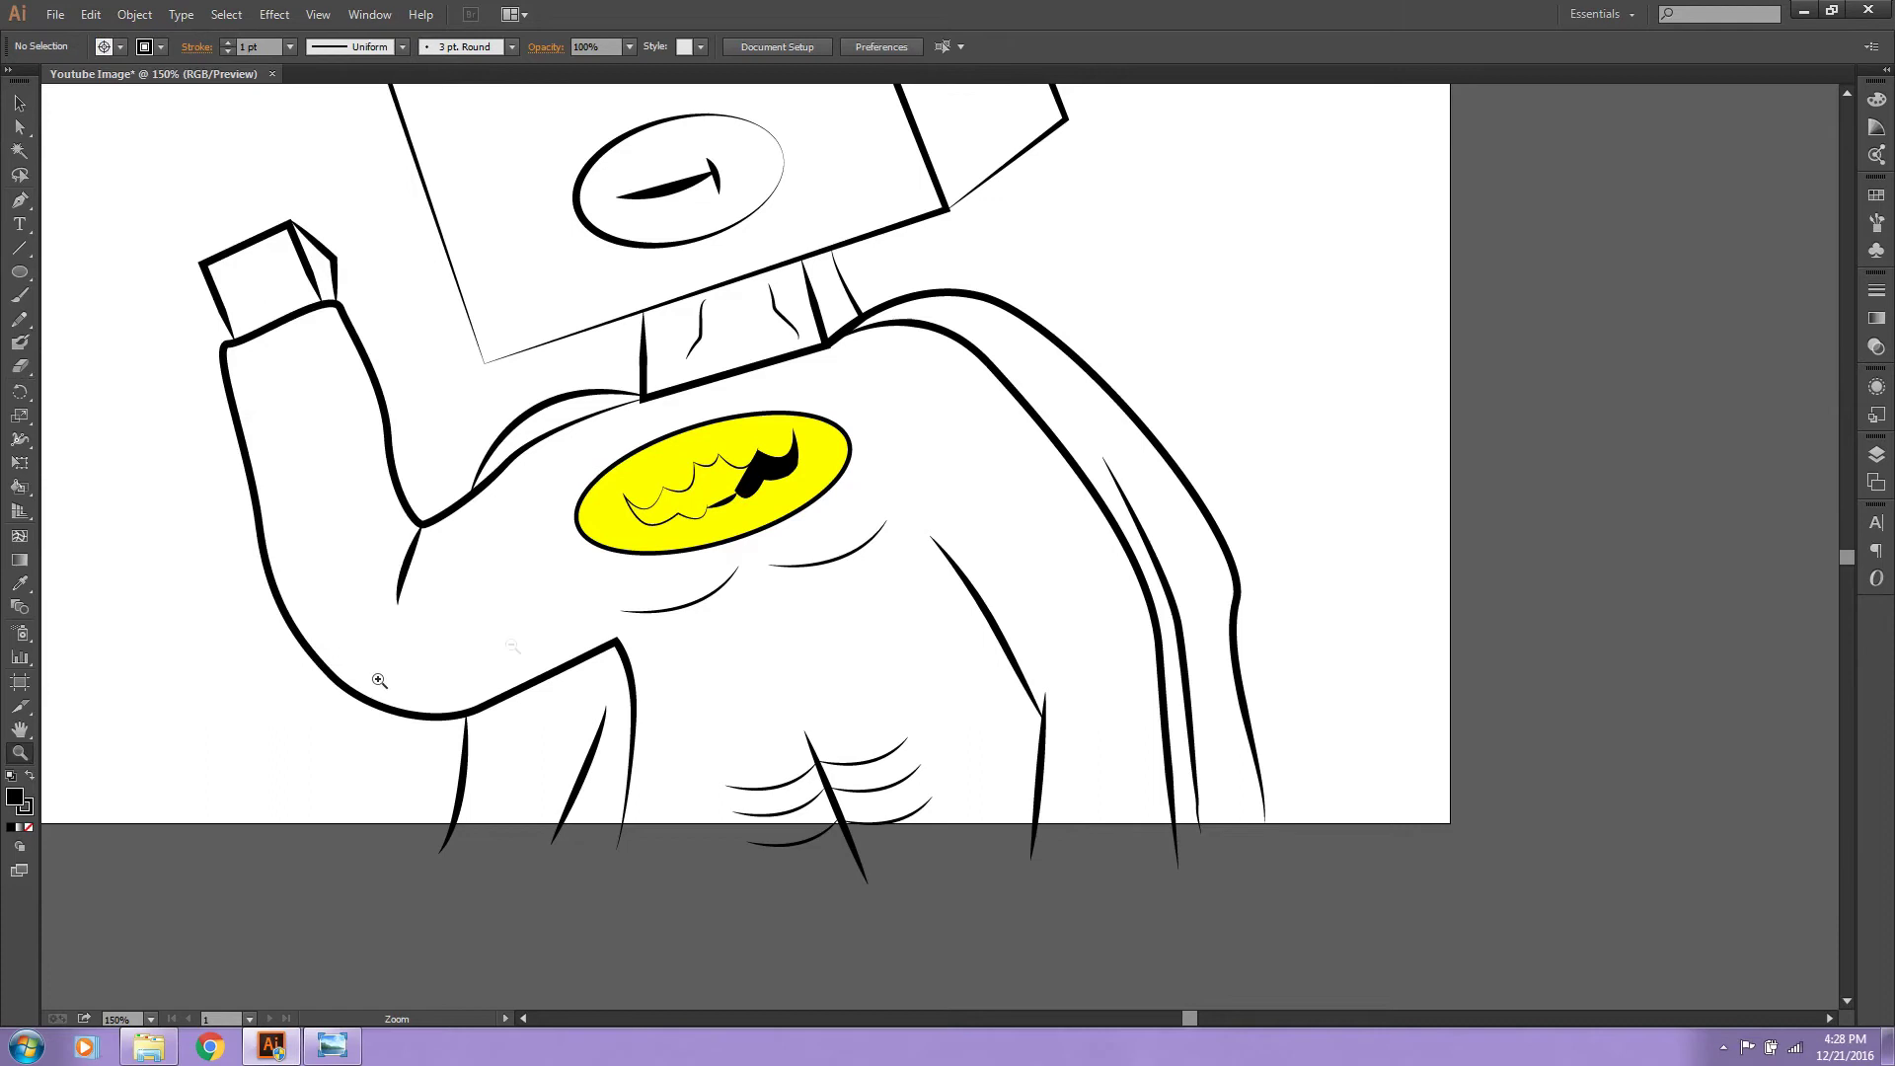
{"action": "left_click", "coordinate": [746, 574], "text": "alt"}
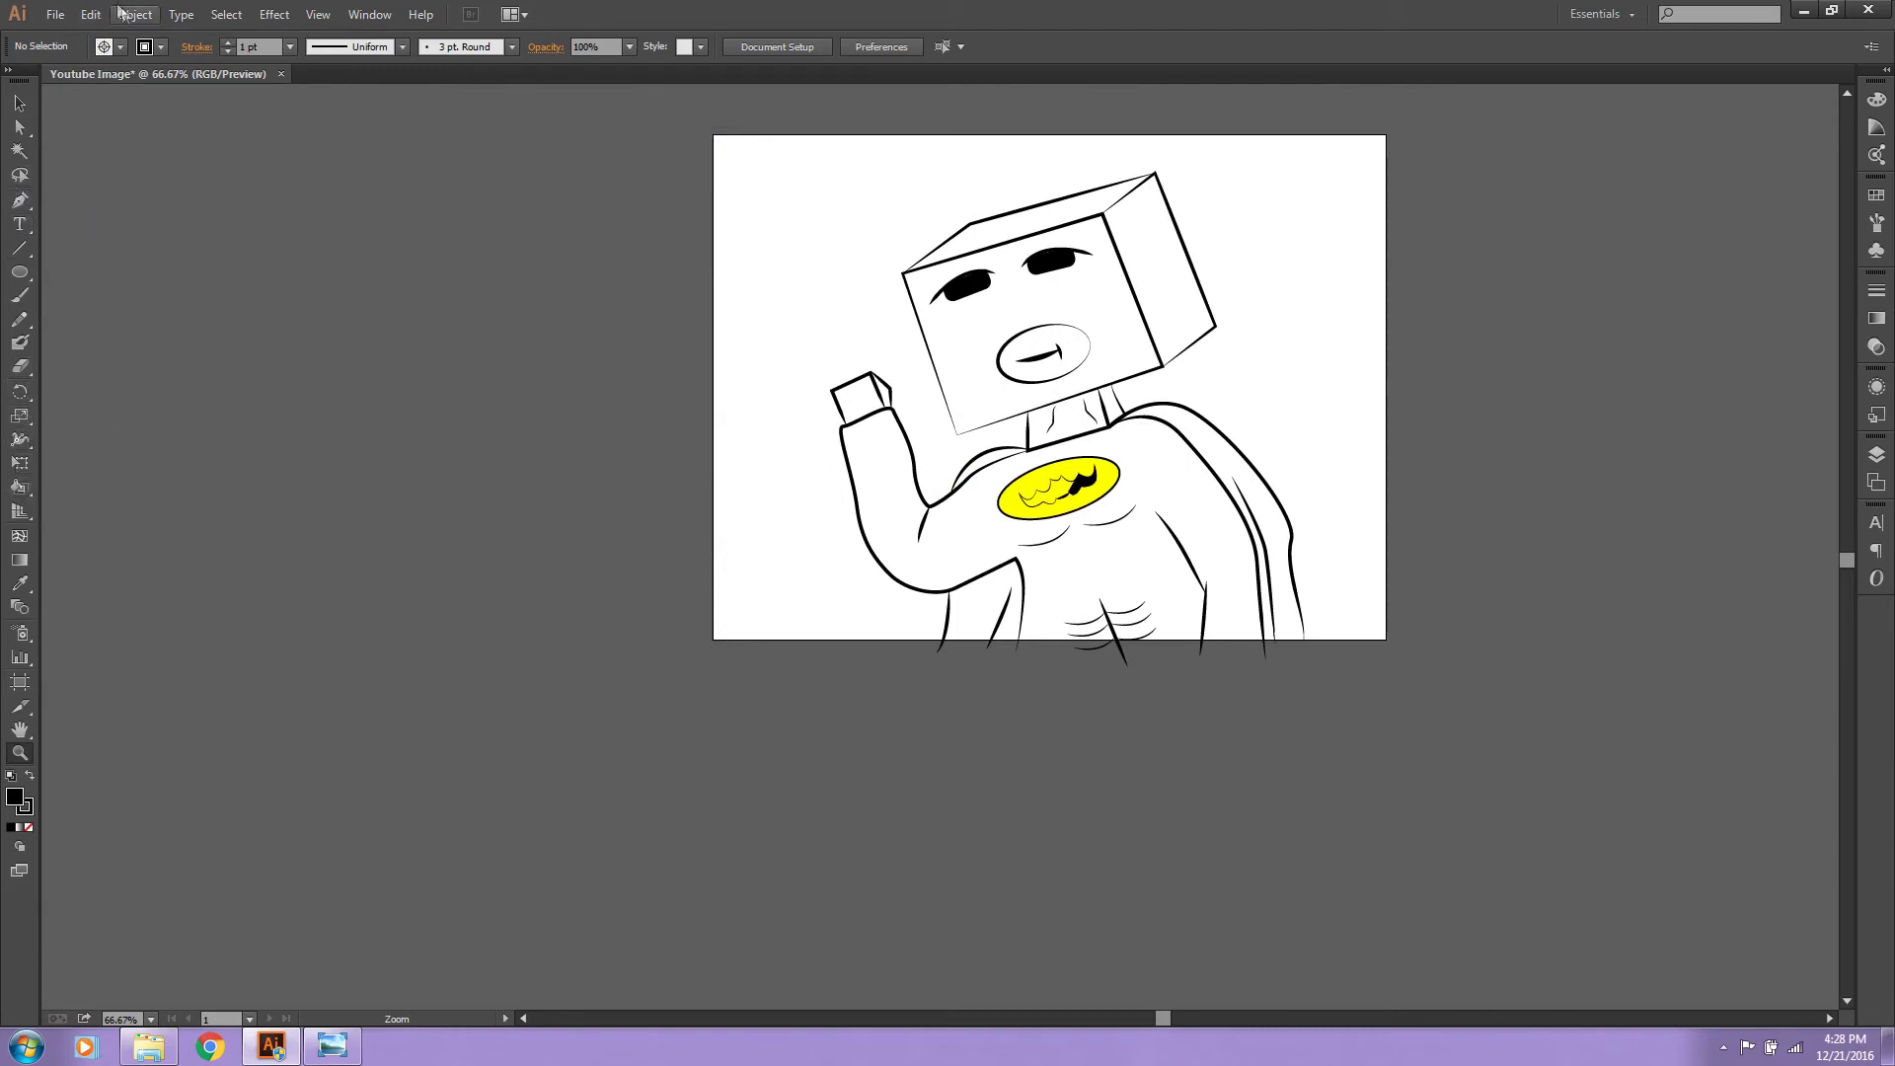
{"action": "left_click", "coordinate": [135, 14]}
{"action": "left_click", "coordinate": [20, 128]}
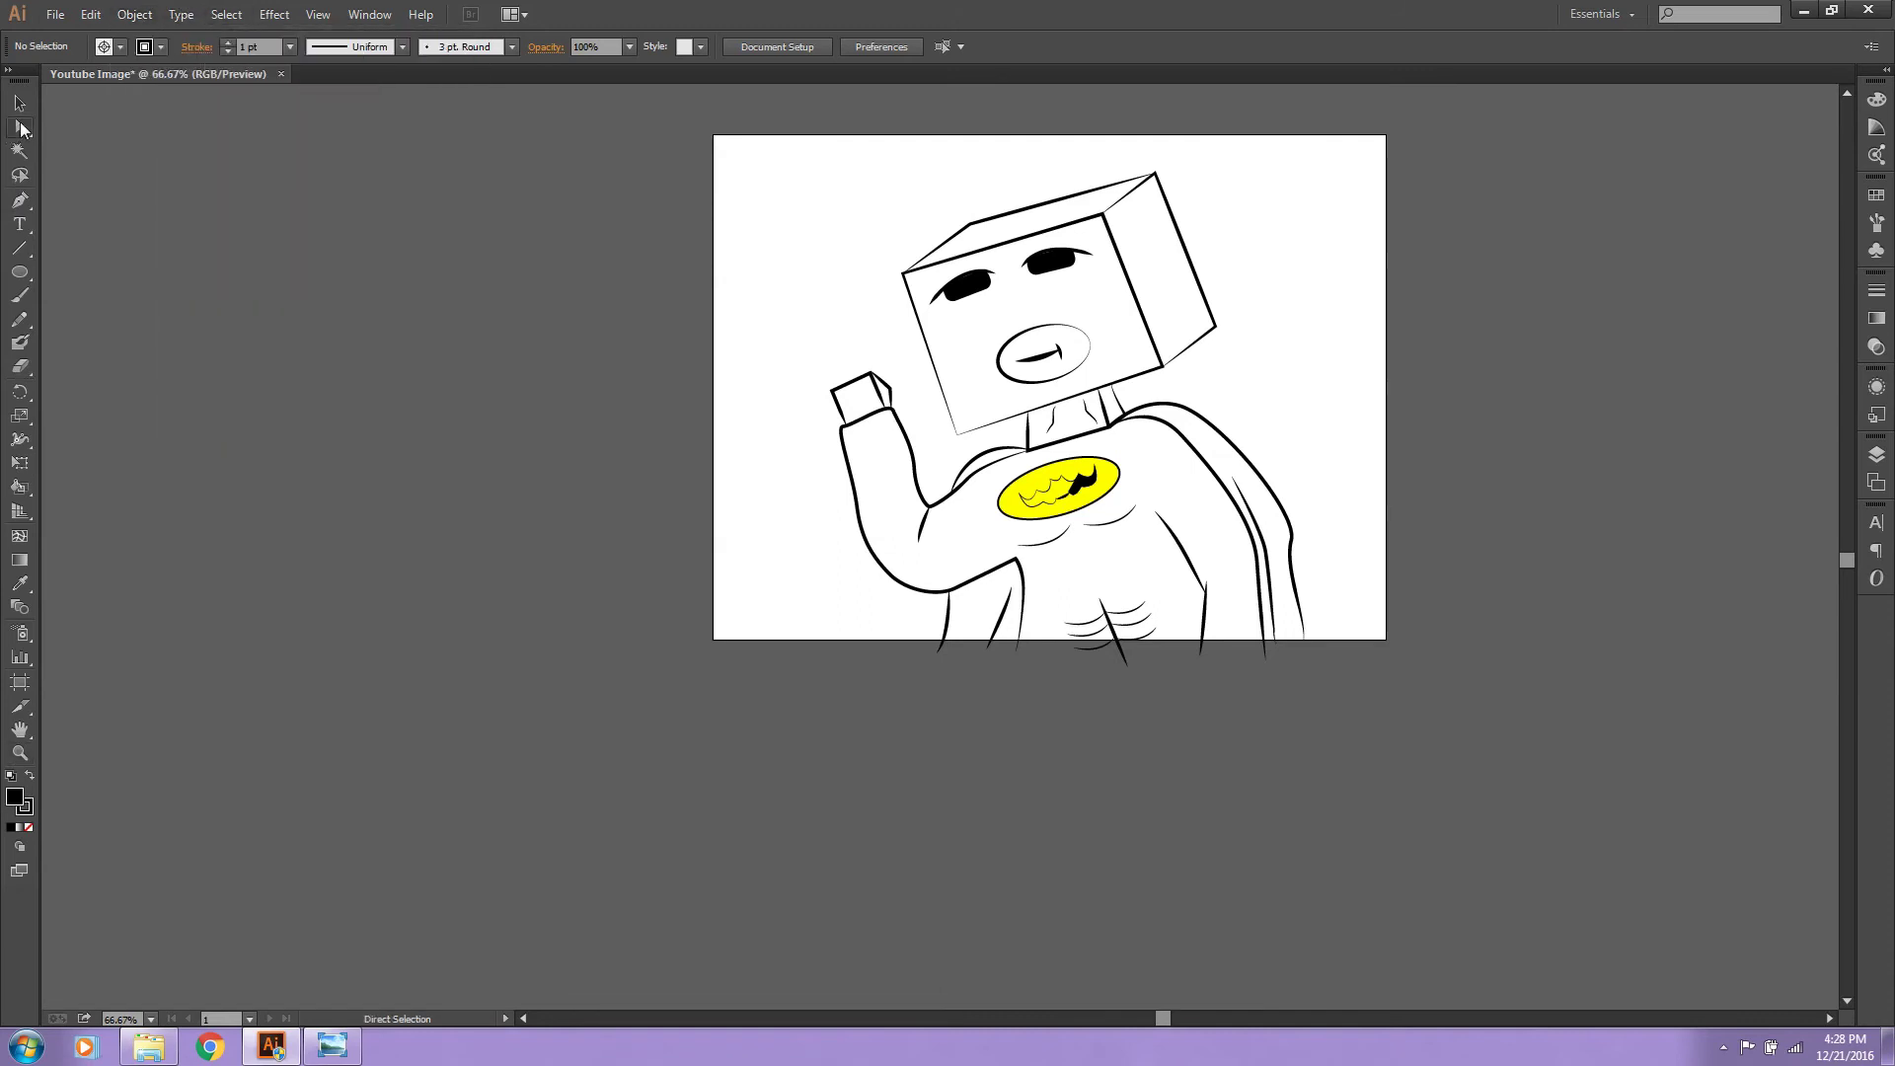
Step: Clear the selection and zoom in on the lower body and cape
{"action": "left_click_drag", "start_coordinate": [817, 197], "coordinate": [1332, 670]}
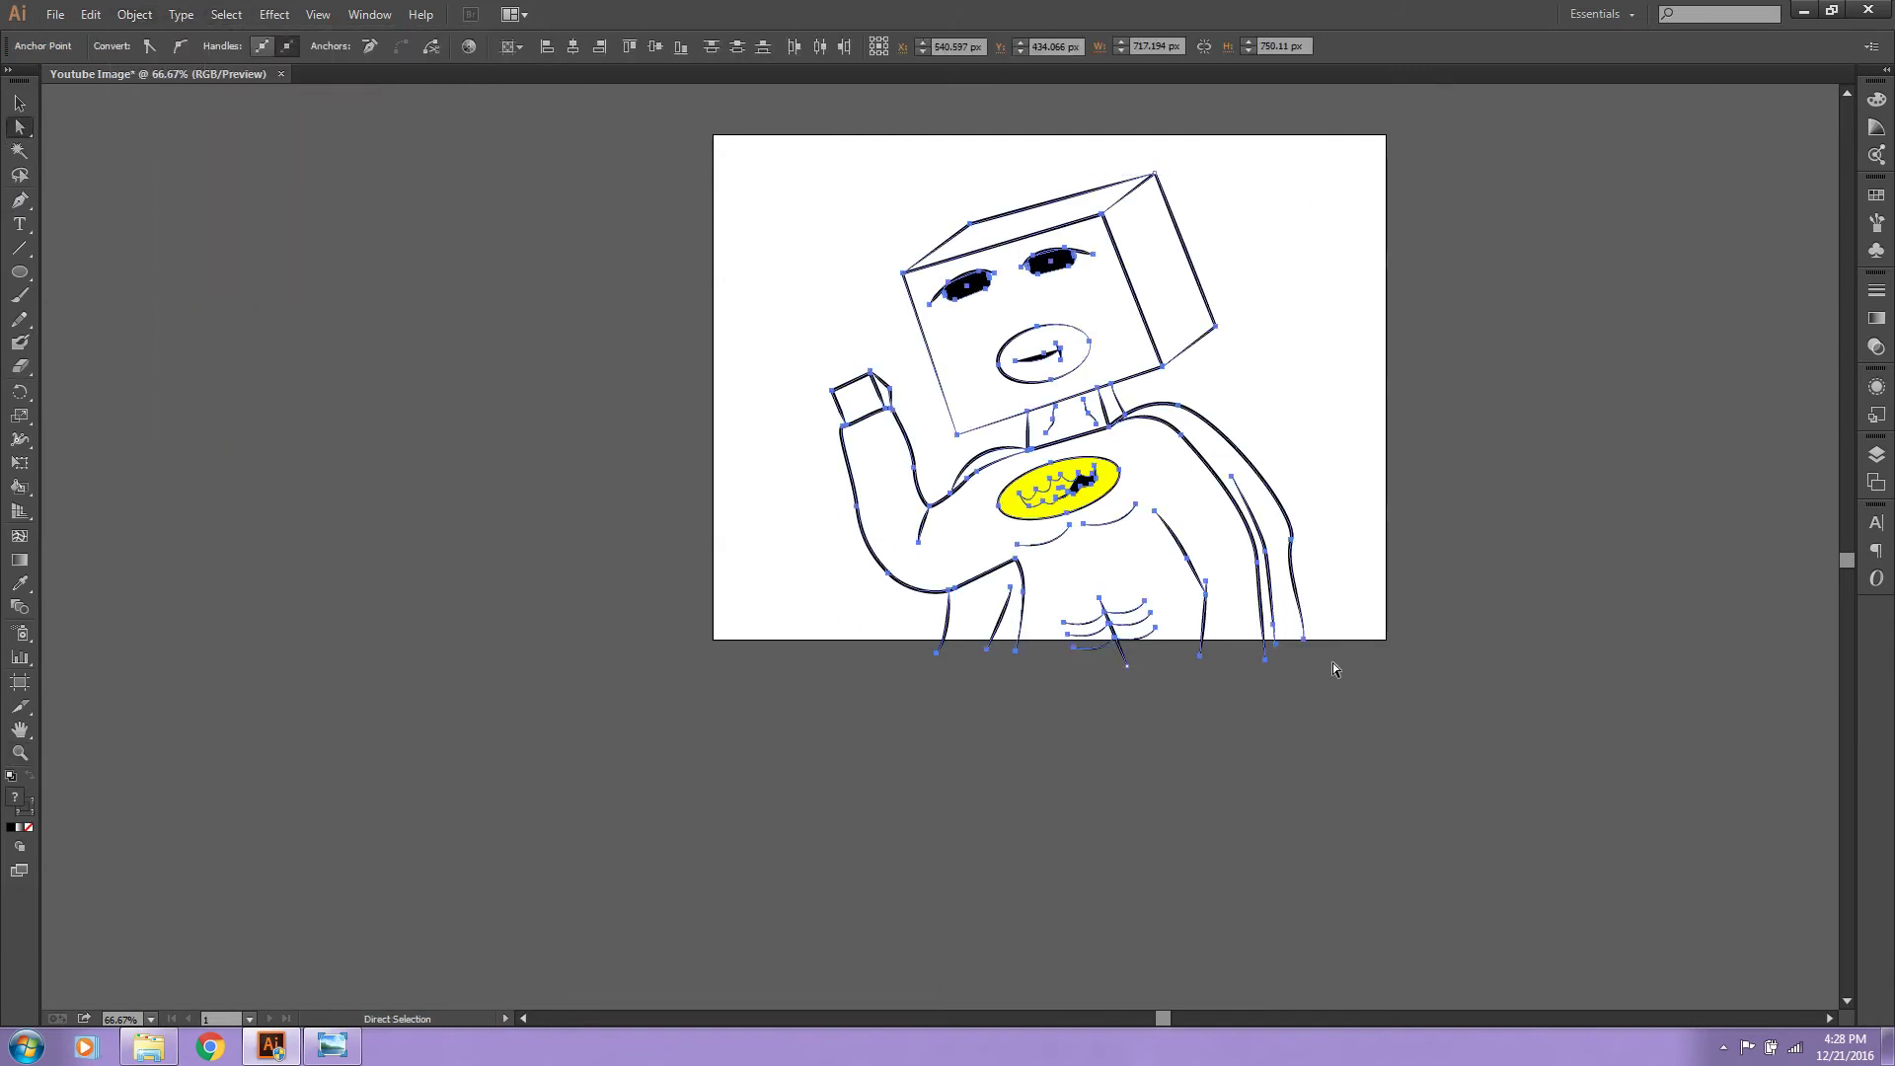
{"action": "left_click", "coordinate": [226, 14]}
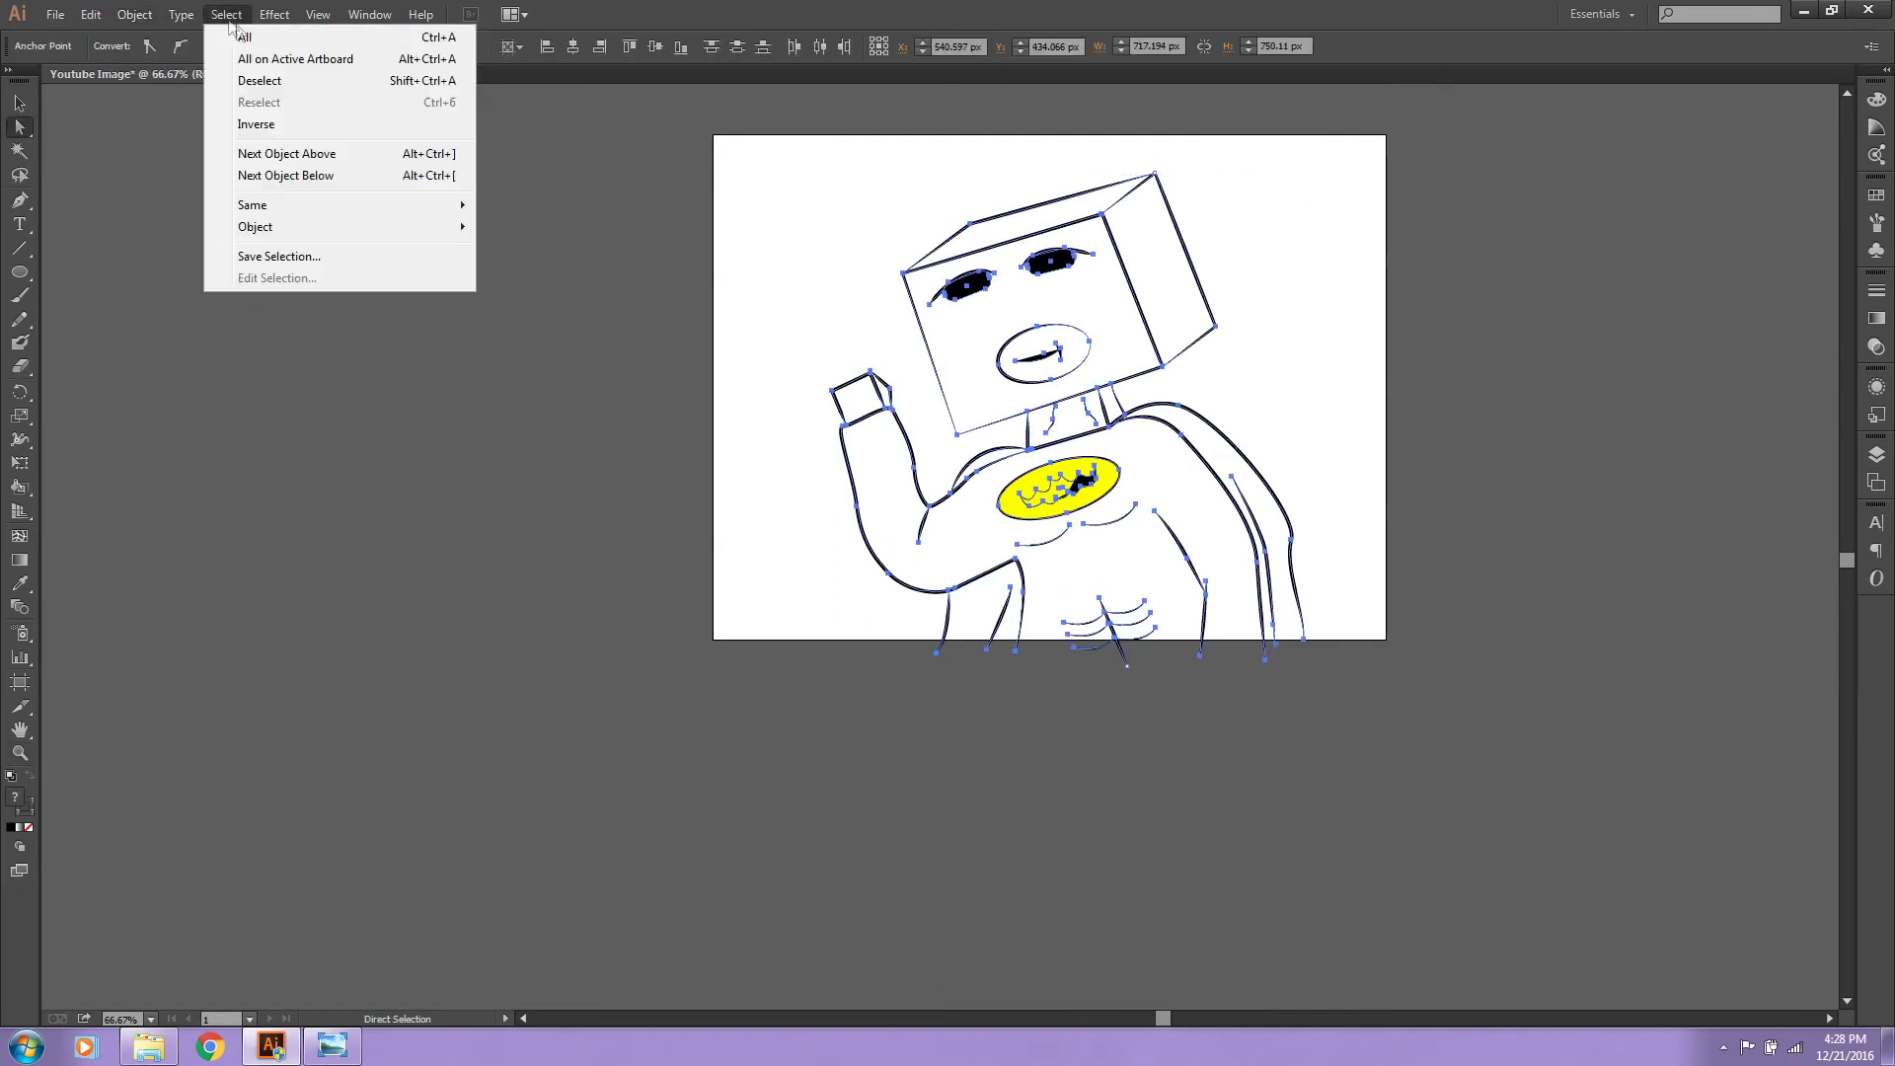
{"action": "left_click", "coordinate": [259, 83]}
{"action": "left_click", "coordinate": [18, 754]}
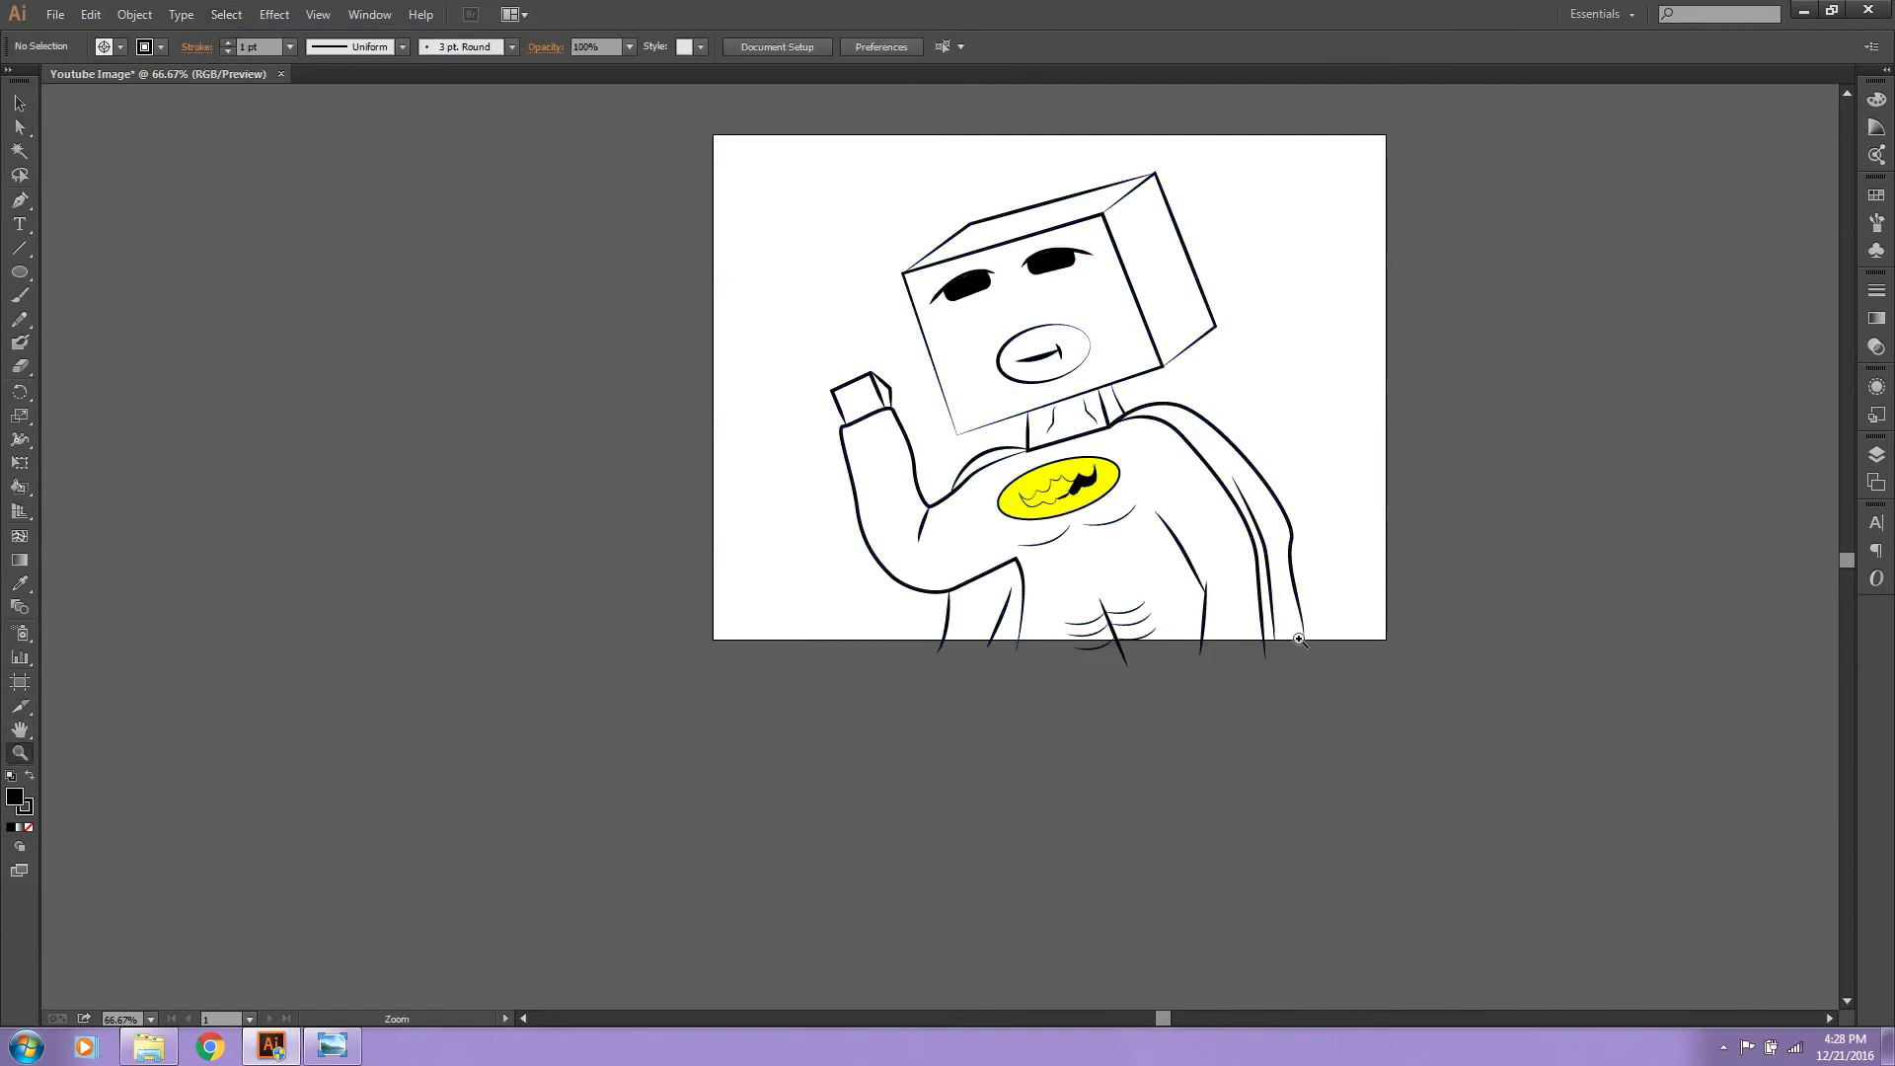
{"action": "double_click", "coordinate": [1303, 639]}
Step: Extend the cape path from its end anchor with a straight segment along the bottom edge
{"action": "left_click", "coordinate": [18, 200]}
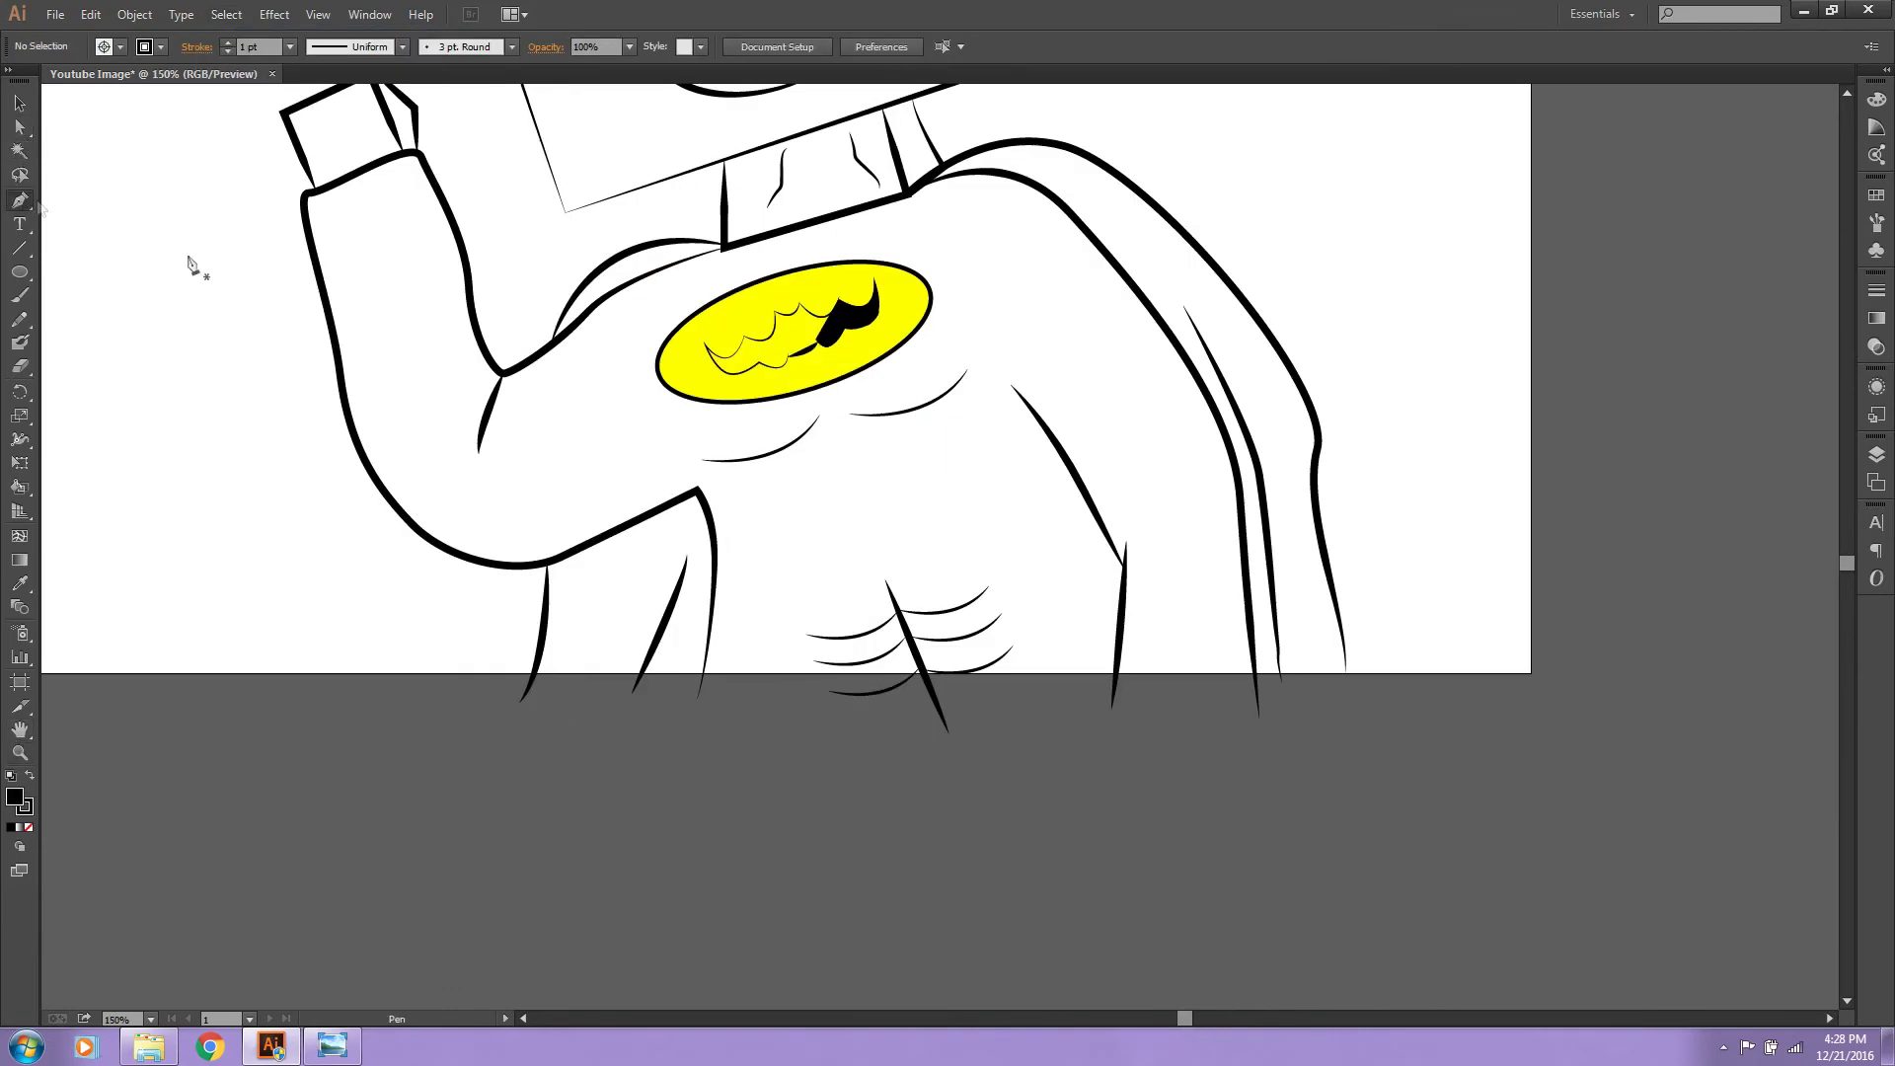
{"action": "left_click", "coordinate": [1345, 673]}
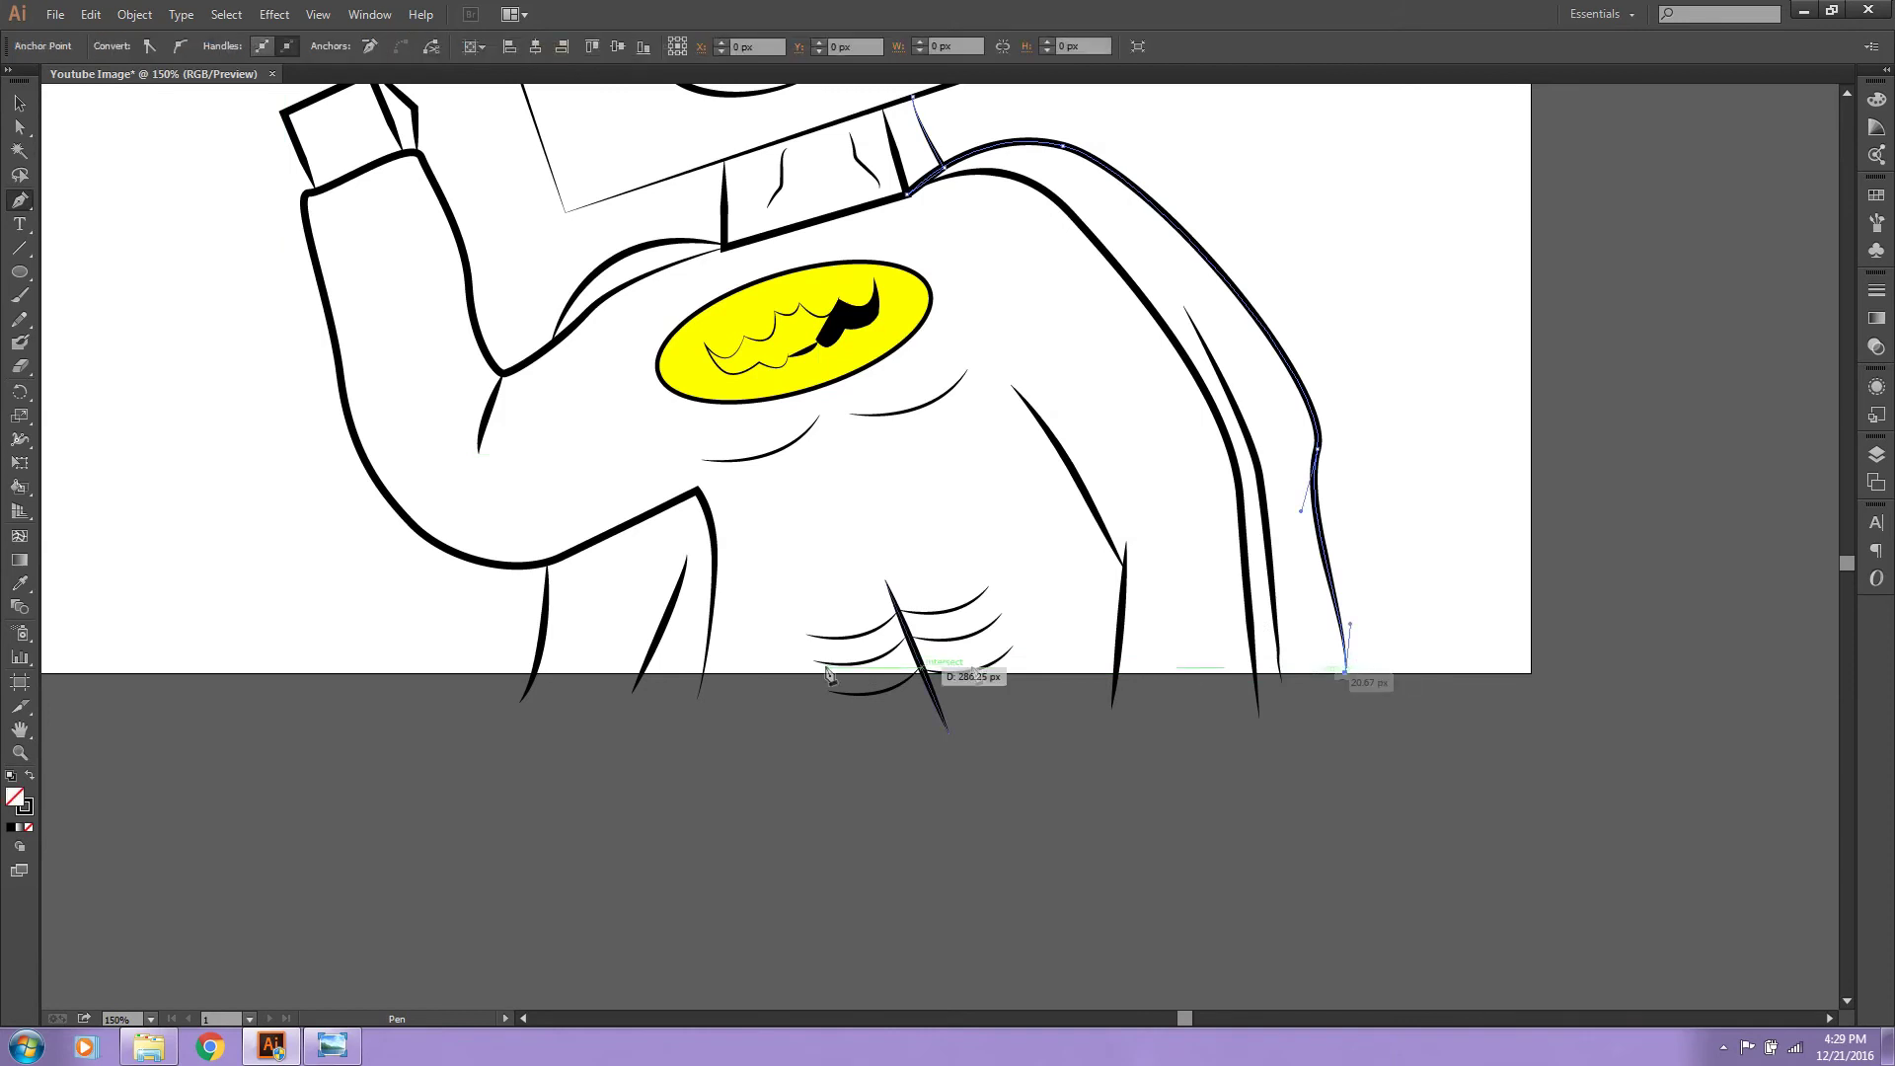
{"action": "left_click", "coordinate": [534, 673]}
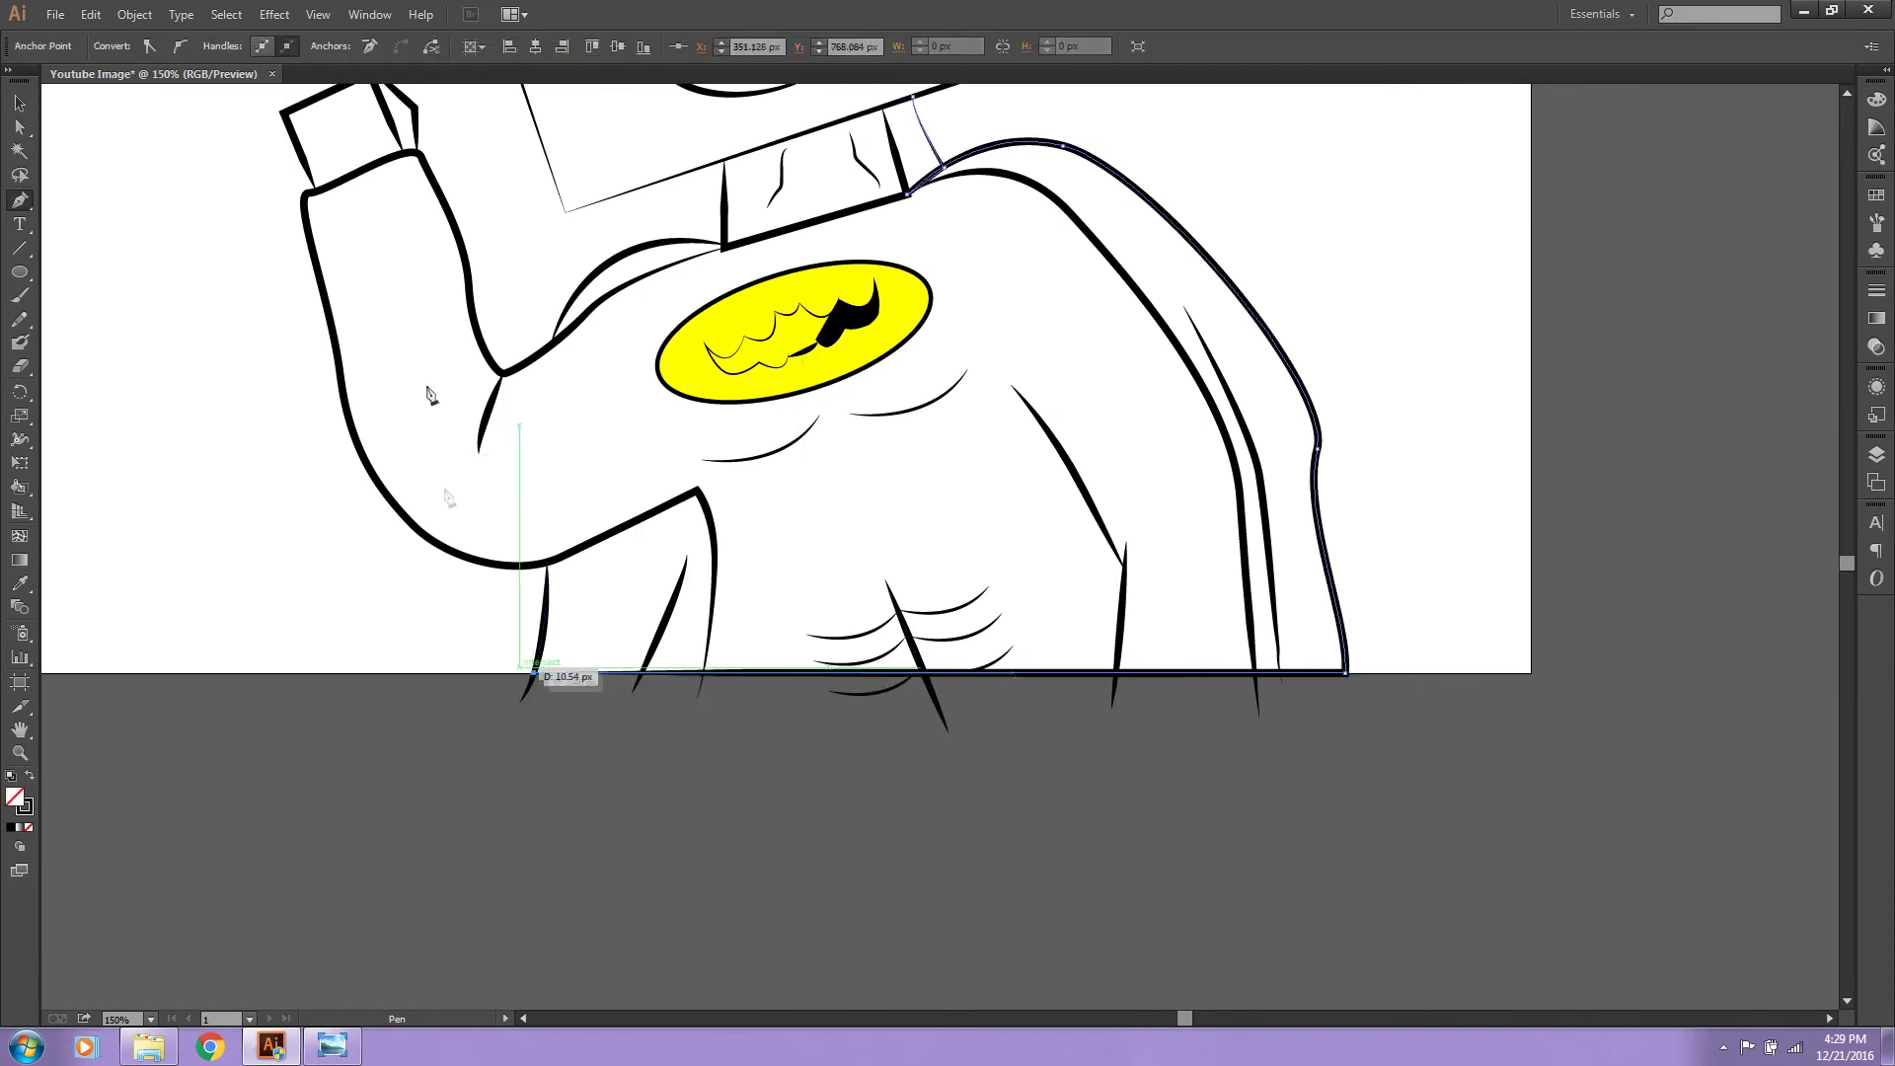
{"action": "left_click", "coordinate": [19, 125]}
{"action": "left_click", "coordinate": [495, 797]}
{"action": "left_click", "coordinate": [20, 752]}
{"action": "left_click", "coordinate": [977, 357], "text": "alt"}
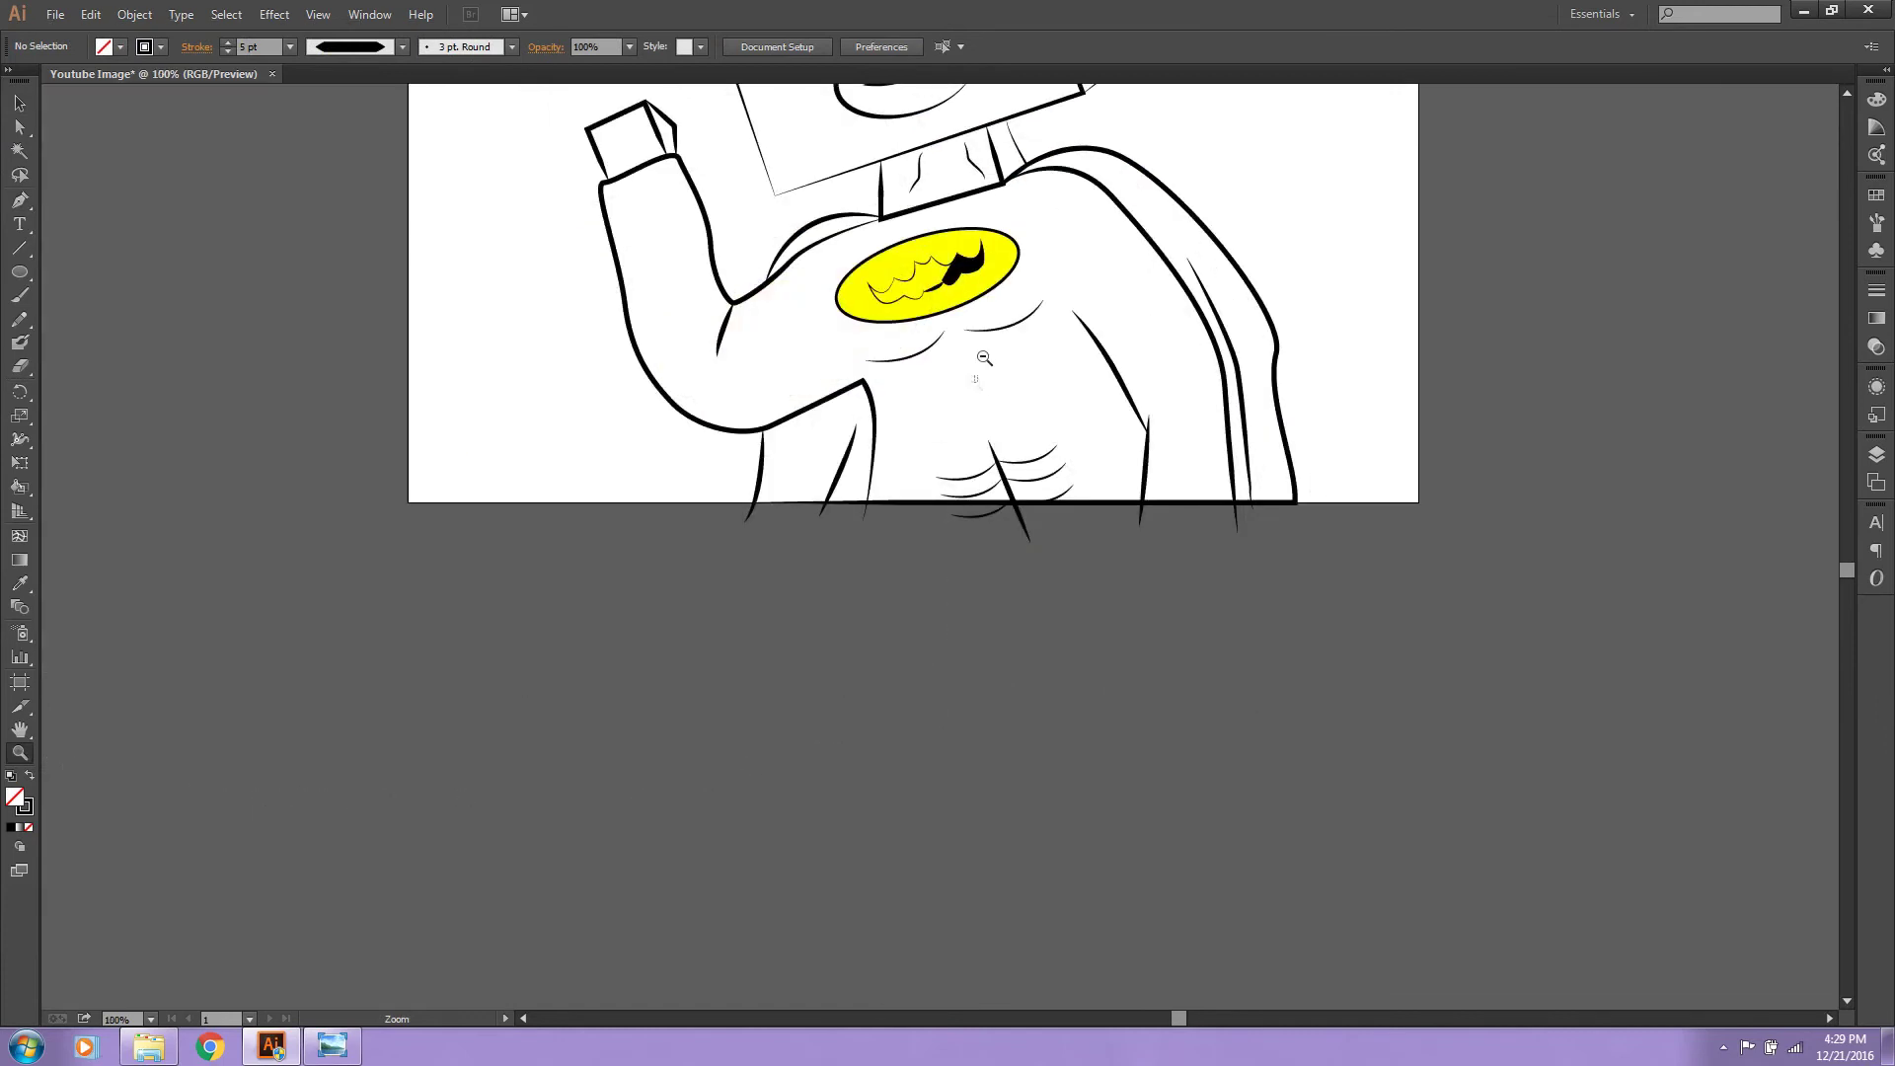
Step: Select every path and expand the brush strokes into filled outlines with Expand Appearance
{"action": "left_click", "coordinate": [21, 127]}
{"action": "left_click_drag", "start_coordinate": [633, 172], "coordinate": [1204, 661]}
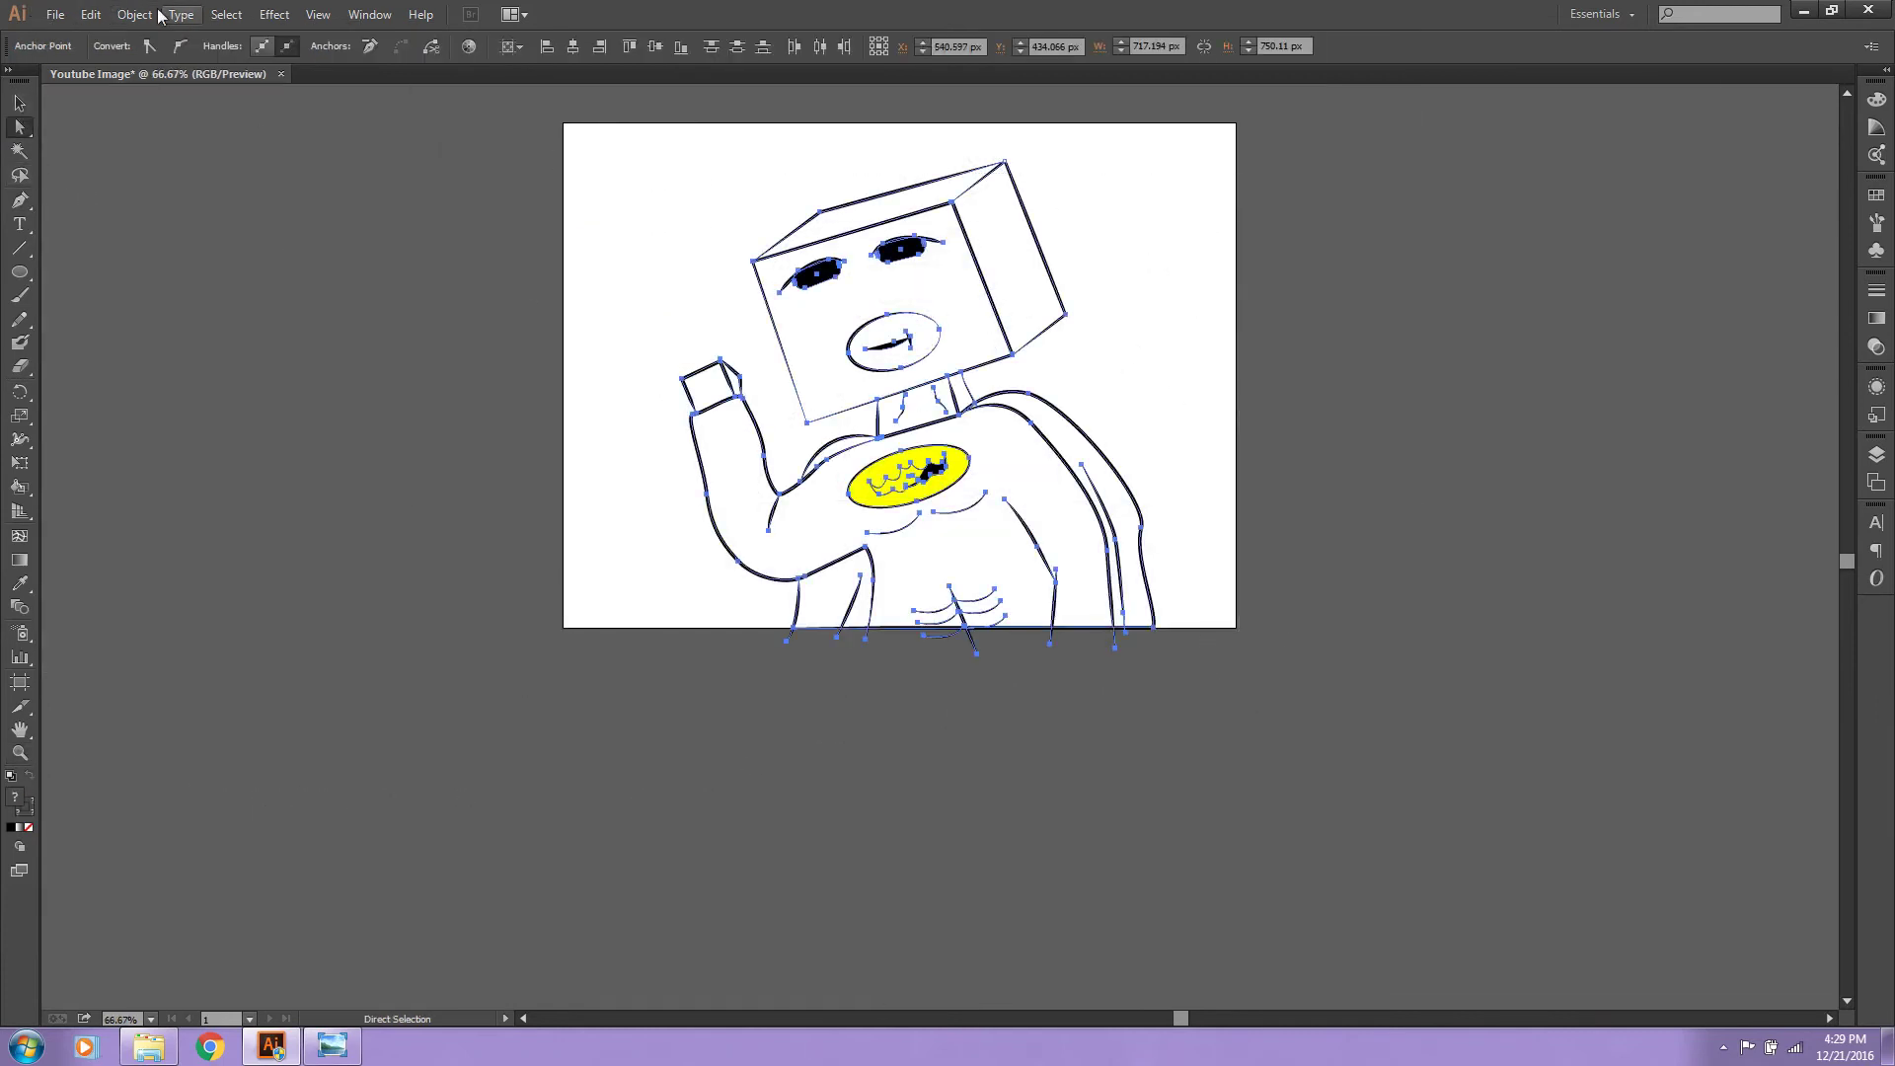
{"action": "left_click", "coordinate": [134, 14]}
{"action": "left_click", "coordinate": [227, 247]}
Step: Make the whole drawing a Live Paint group, then deselect it and zoom in
{"action": "left_click", "coordinate": [134, 14]}
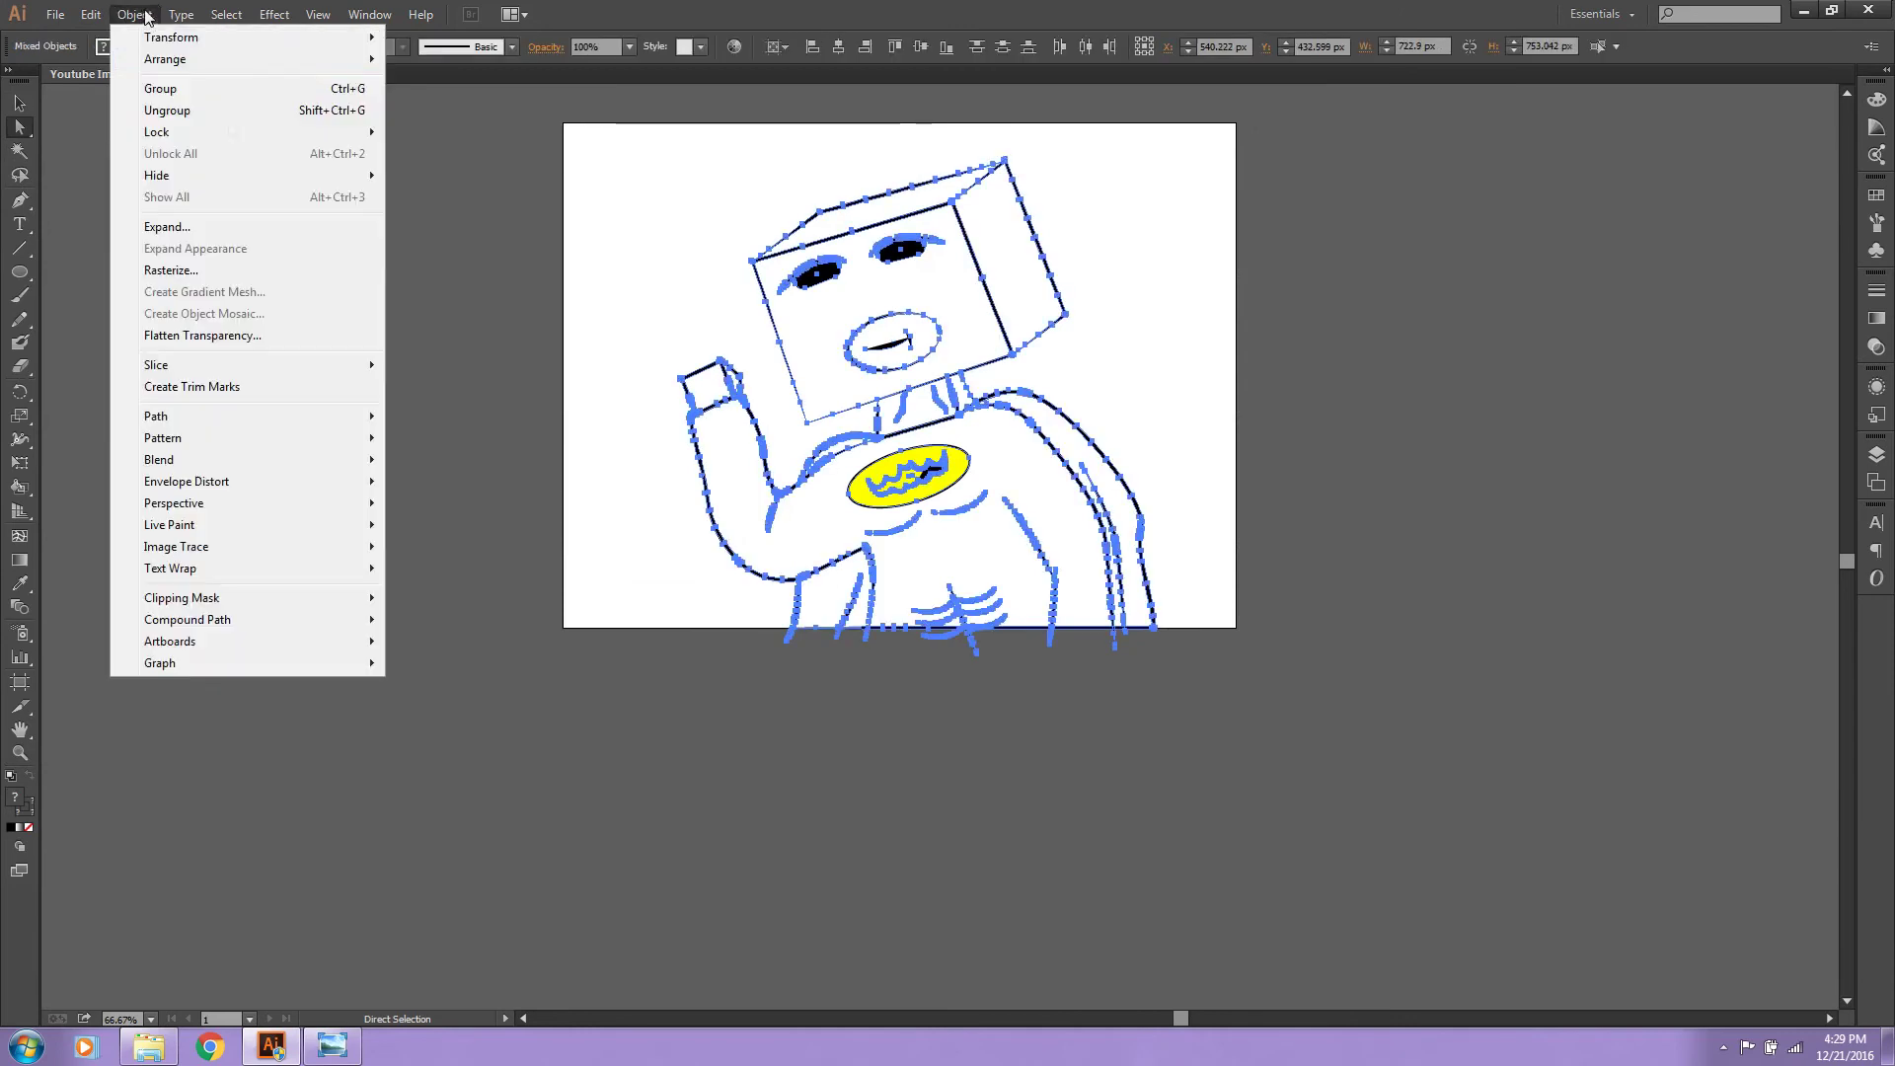
{"action": "left_click", "coordinate": [429, 524]}
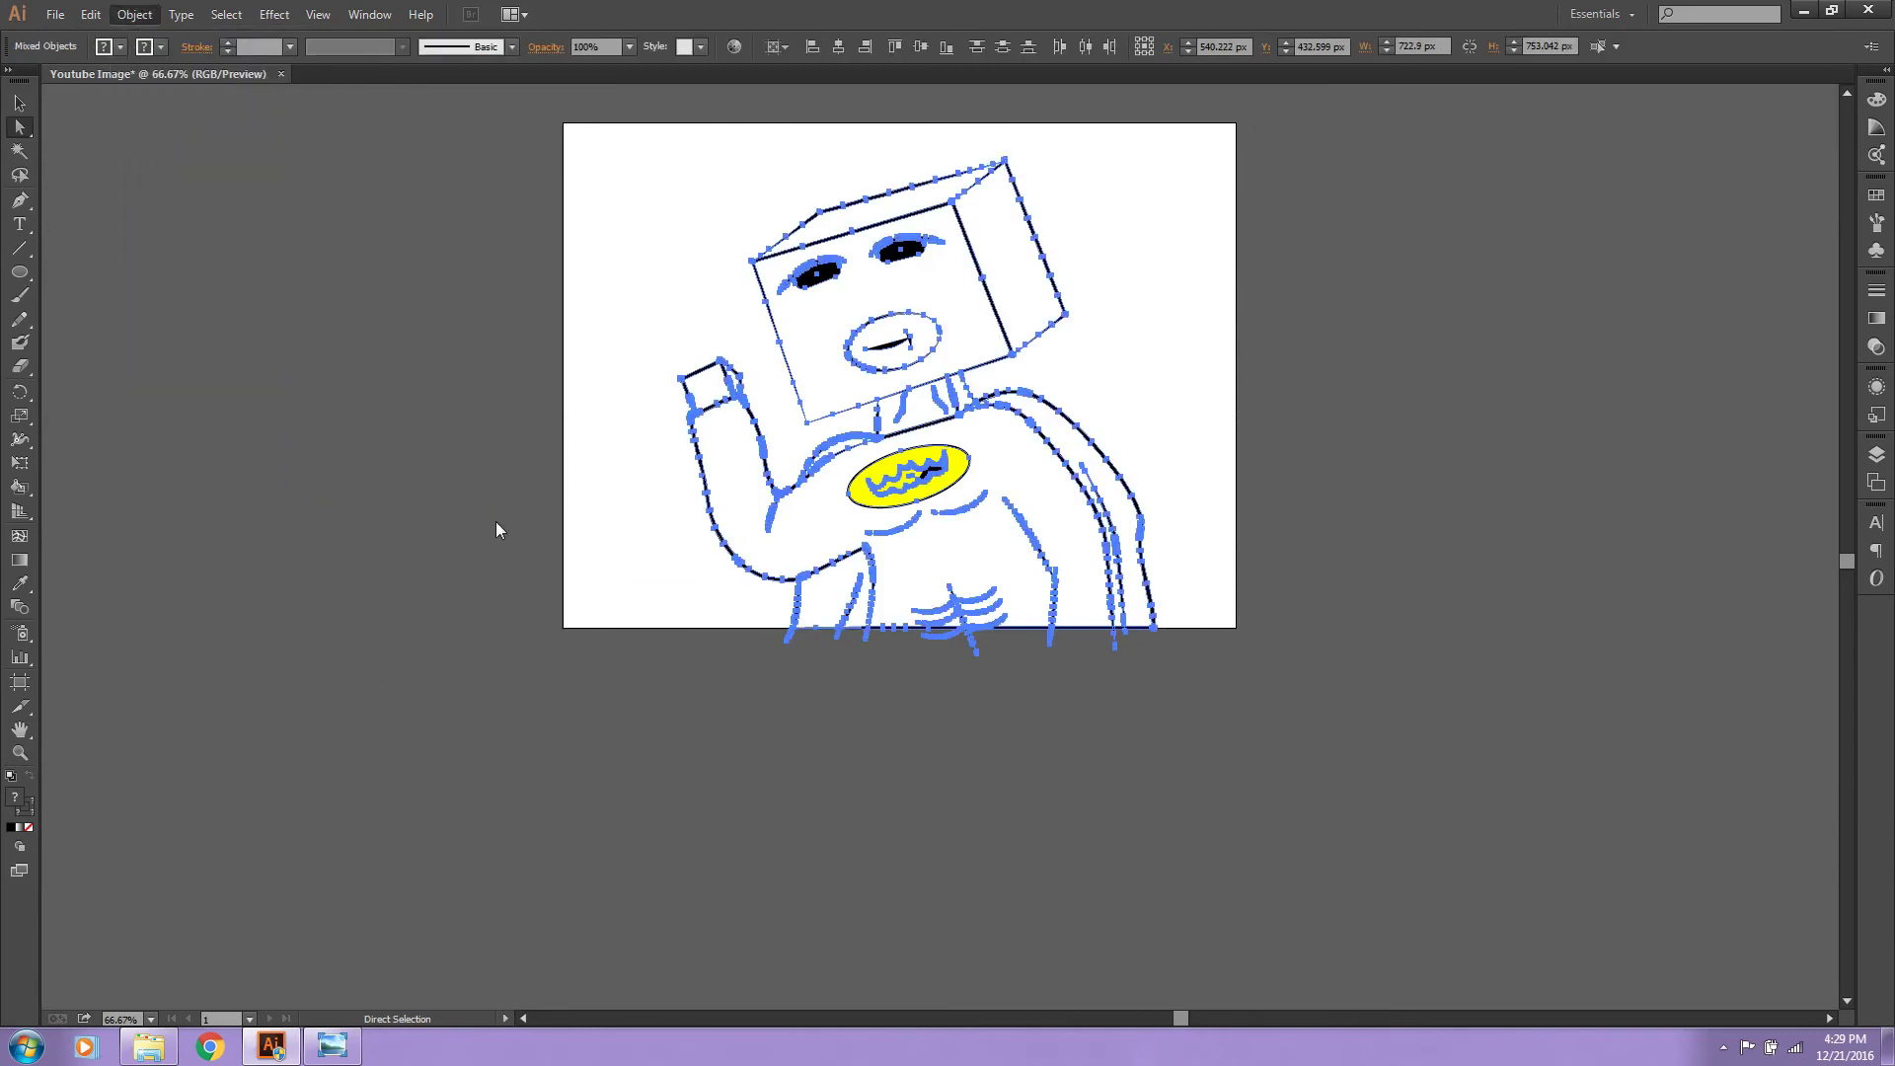
{"action": "key", "text": "v"}
{"action": "left_click", "coordinate": [610, 296]}
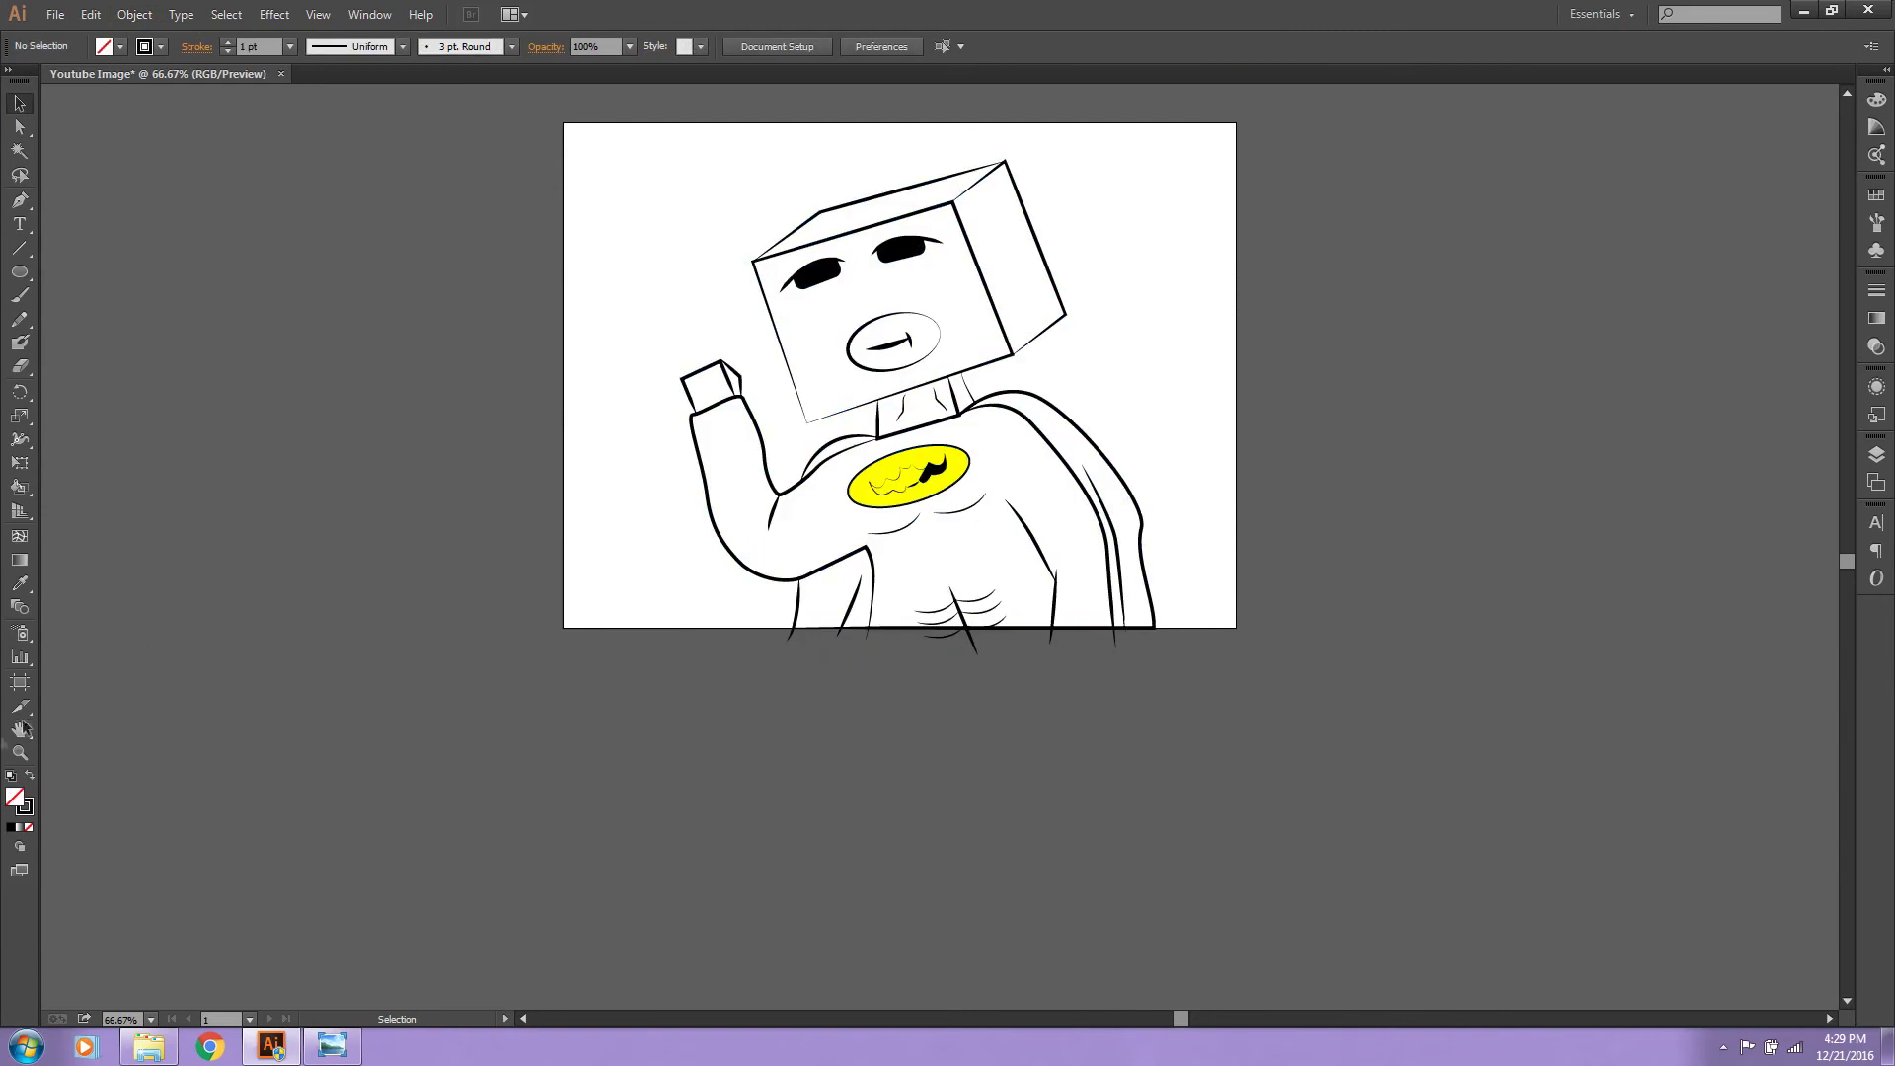
{"action": "left_click", "coordinate": [19, 752]}
{"action": "left_click", "coordinate": [809, 361]}
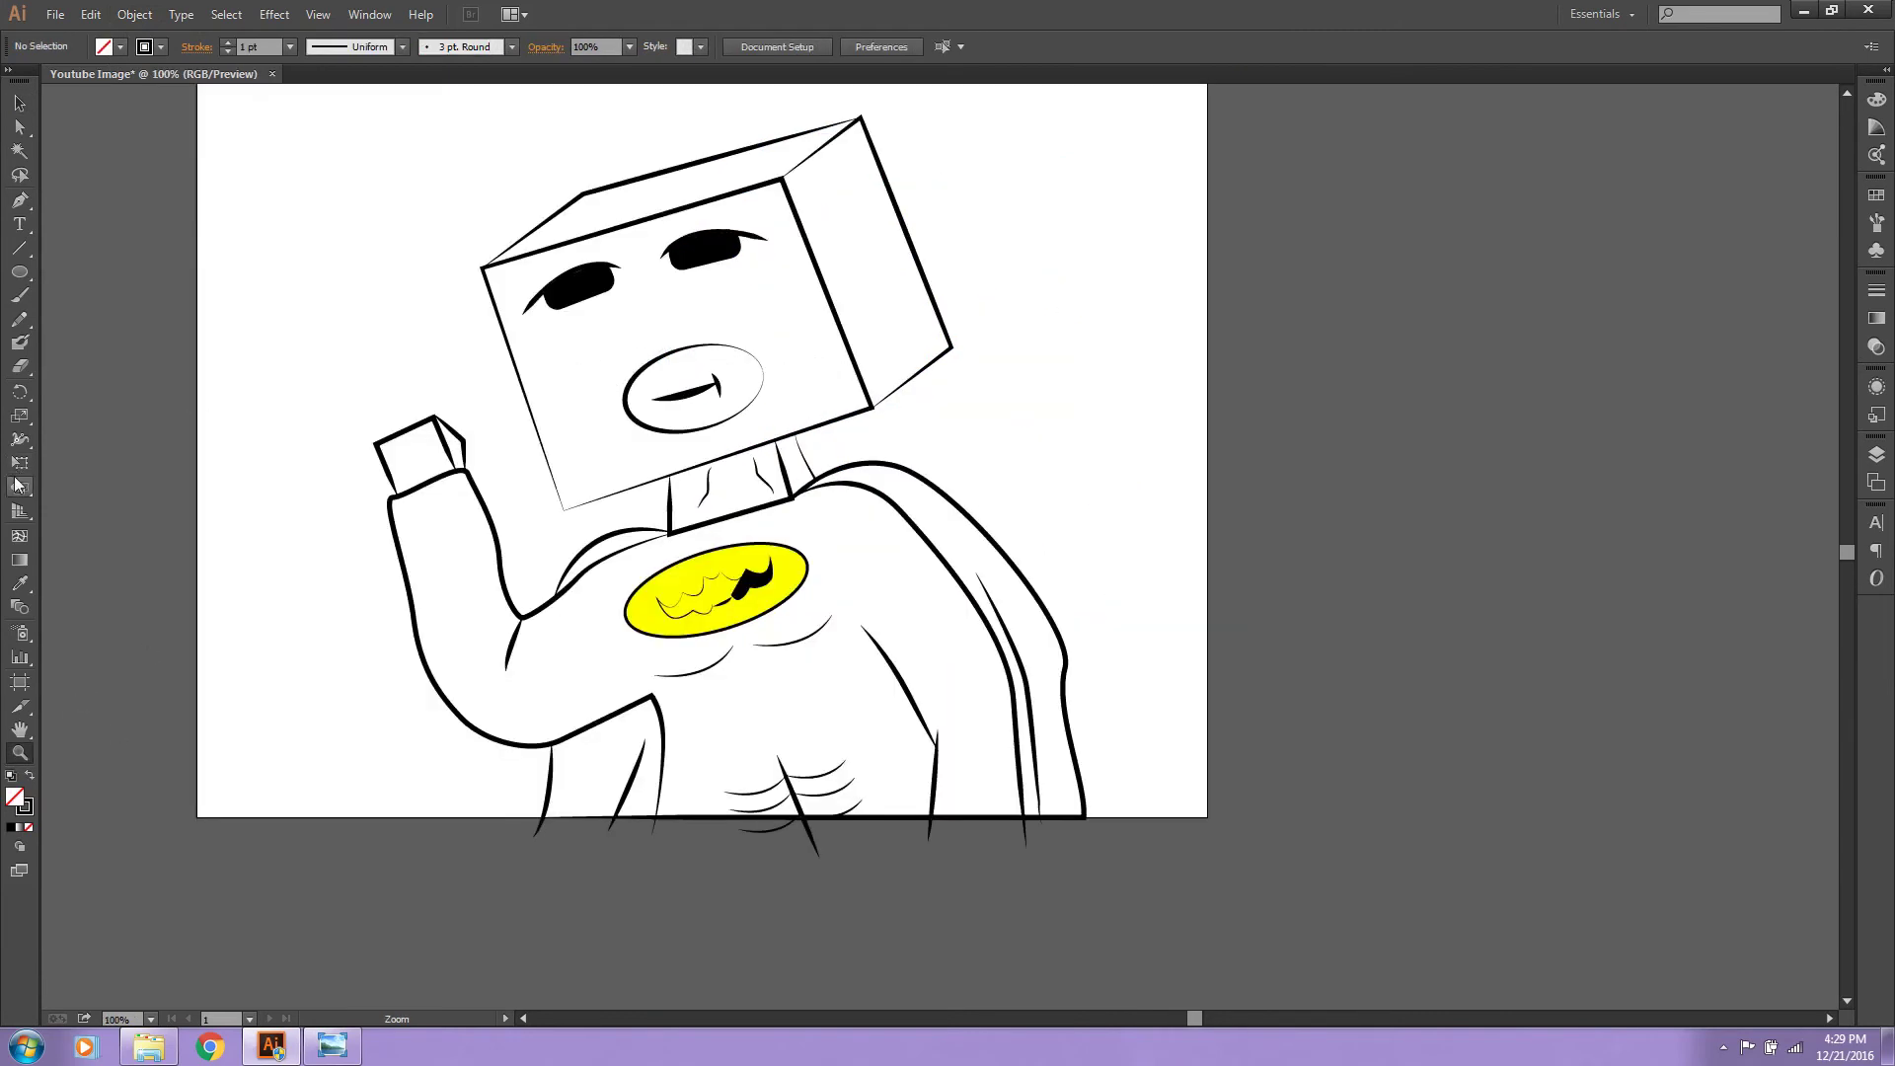
{"action": "left_click", "coordinate": [20, 488]}
Step: Fill the bat shape in the chest emblem black with the Live Paint Bucket
{"action": "left_click", "coordinate": [31, 776]}
{"action": "left_click", "coordinate": [733, 599]}
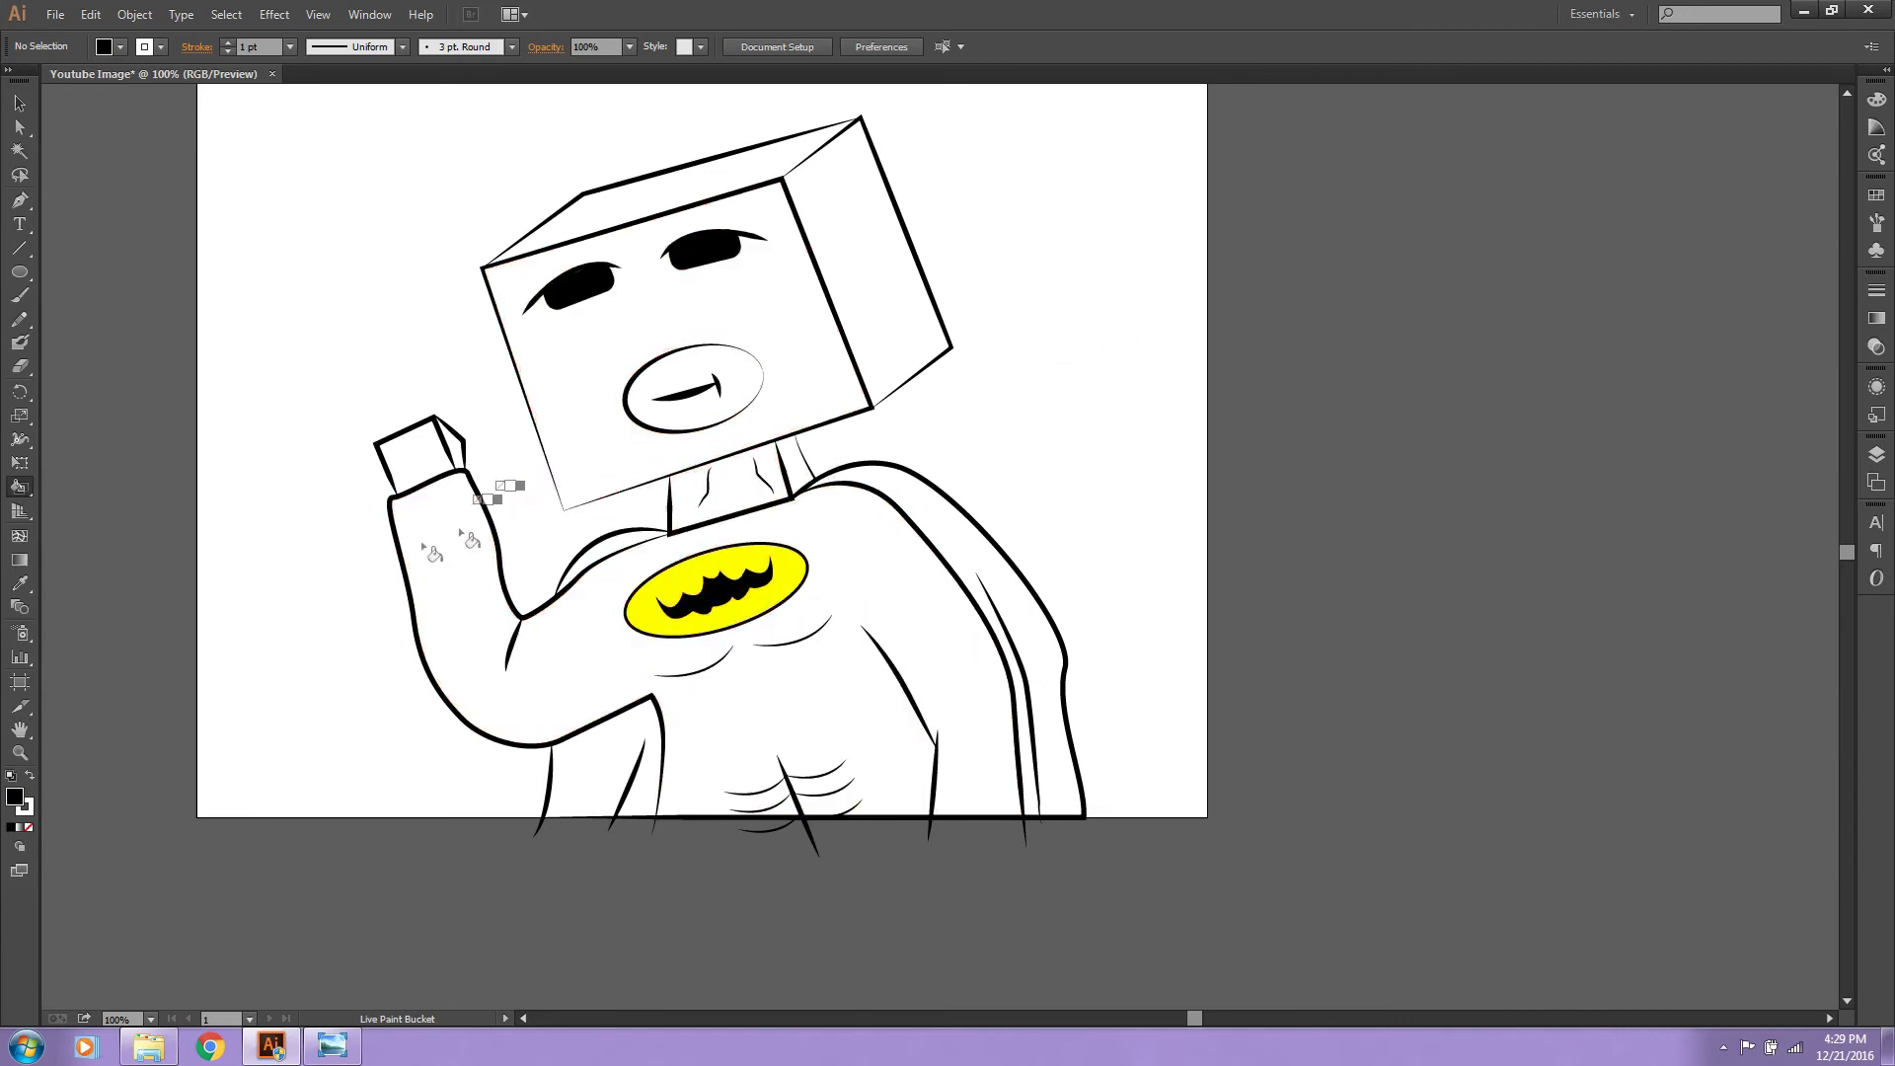
{"action": "left_click", "coordinate": [20, 752]}
{"action": "left_click", "coordinate": [969, 719]}
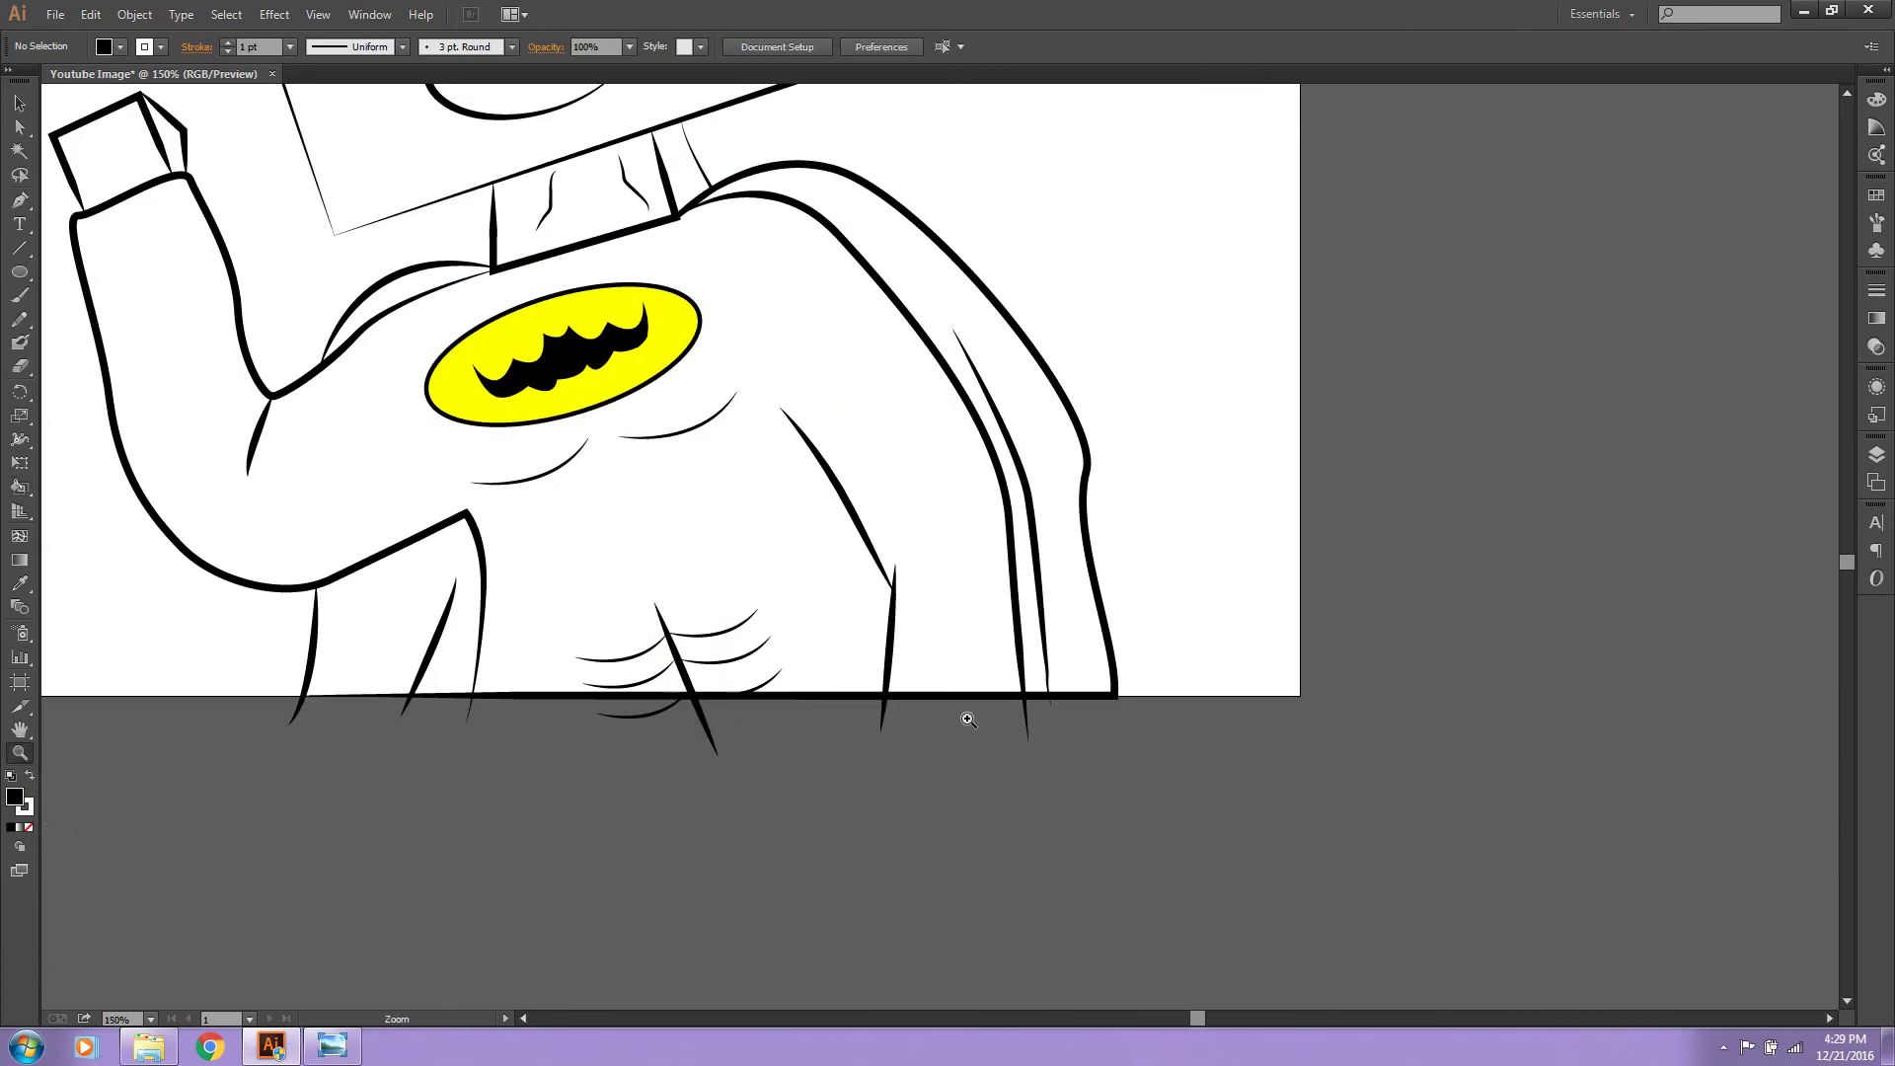
{"action": "left_click_drag", "start_coordinate": [1846, 564], "coordinate": [1846, 561]}
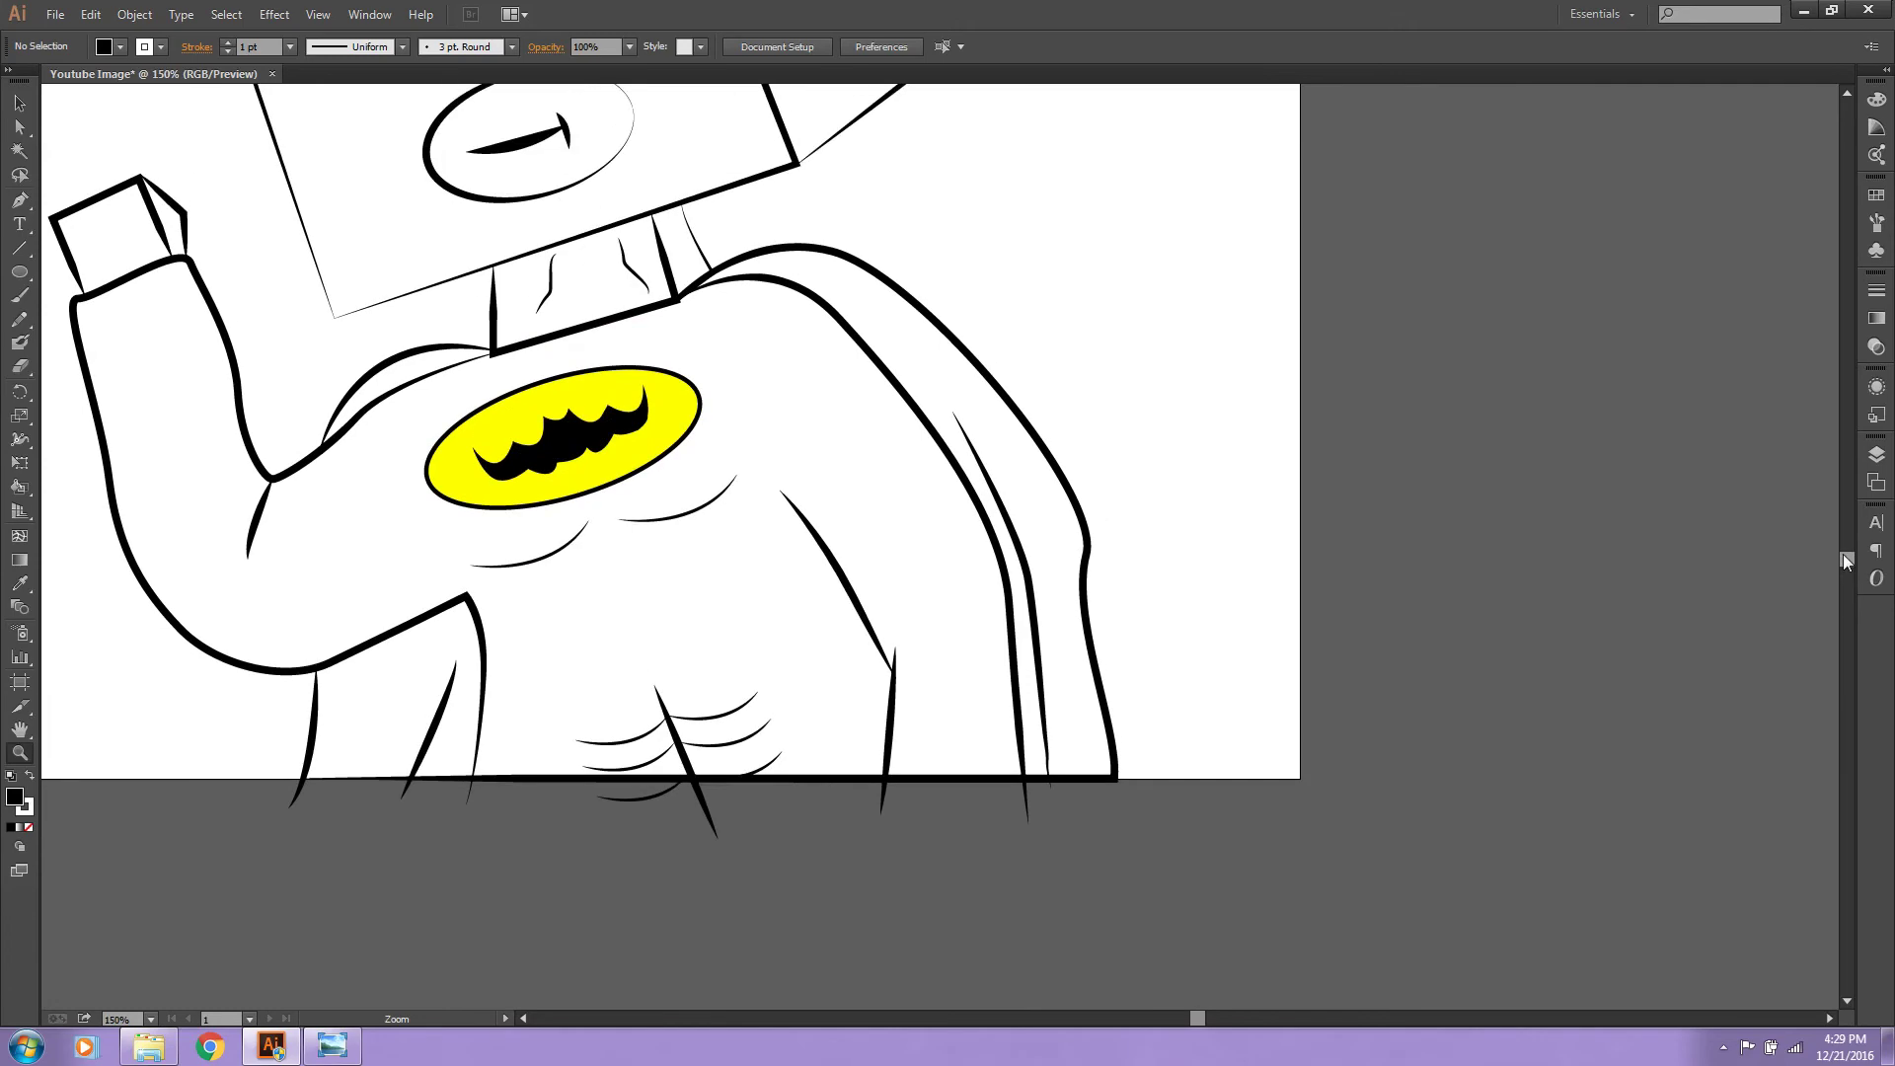
Step: Set the fill colour to tan D8AD6F in the Color Picker
{"action": "double_click", "coordinate": [14, 798]}
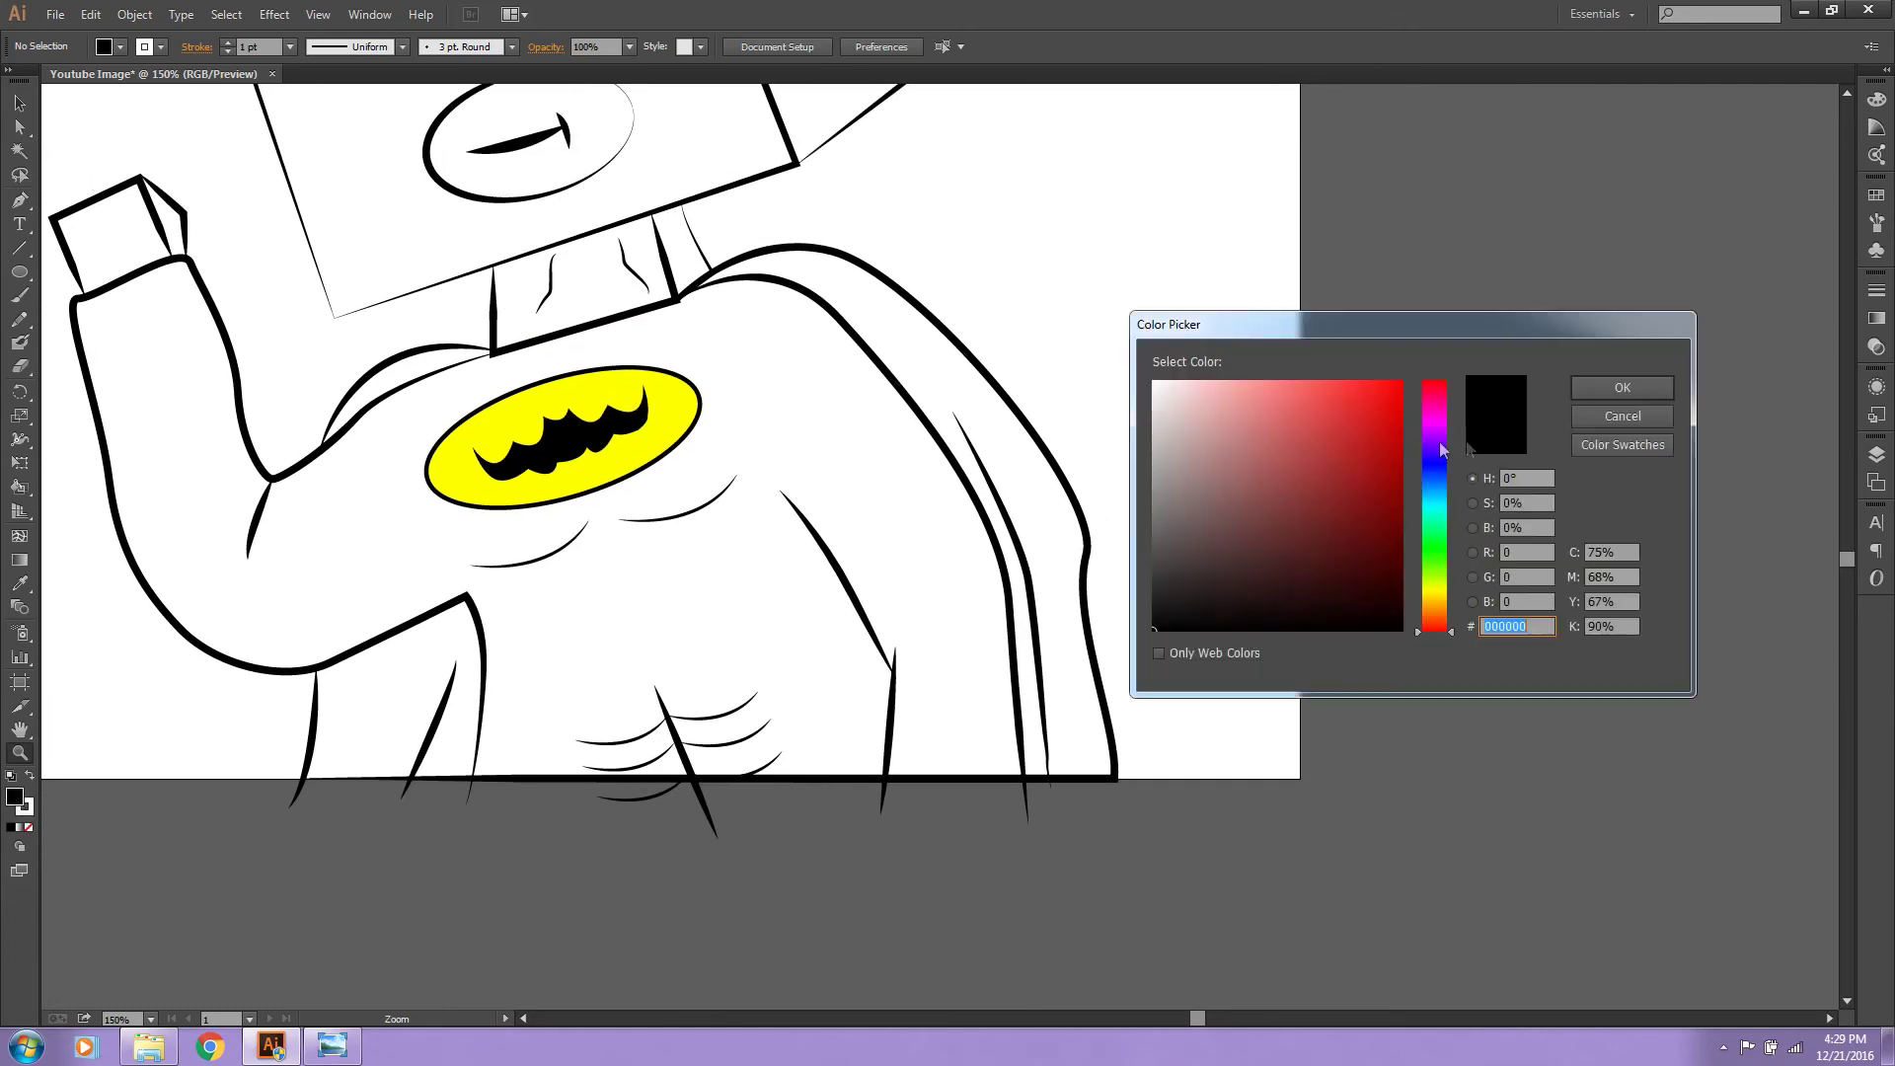
{"action": "left_click", "coordinate": [1433, 607]}
{"action": "mouse_move", "coordinate": [1271, 424]}
{"action": "left_mouse_down"}
{"action": "mouse_move", "coordinate": [1236, 396]}
{"action": "mouse_move", "coordinate": [1276, 416]}
{"action": "left_mouse_up"}
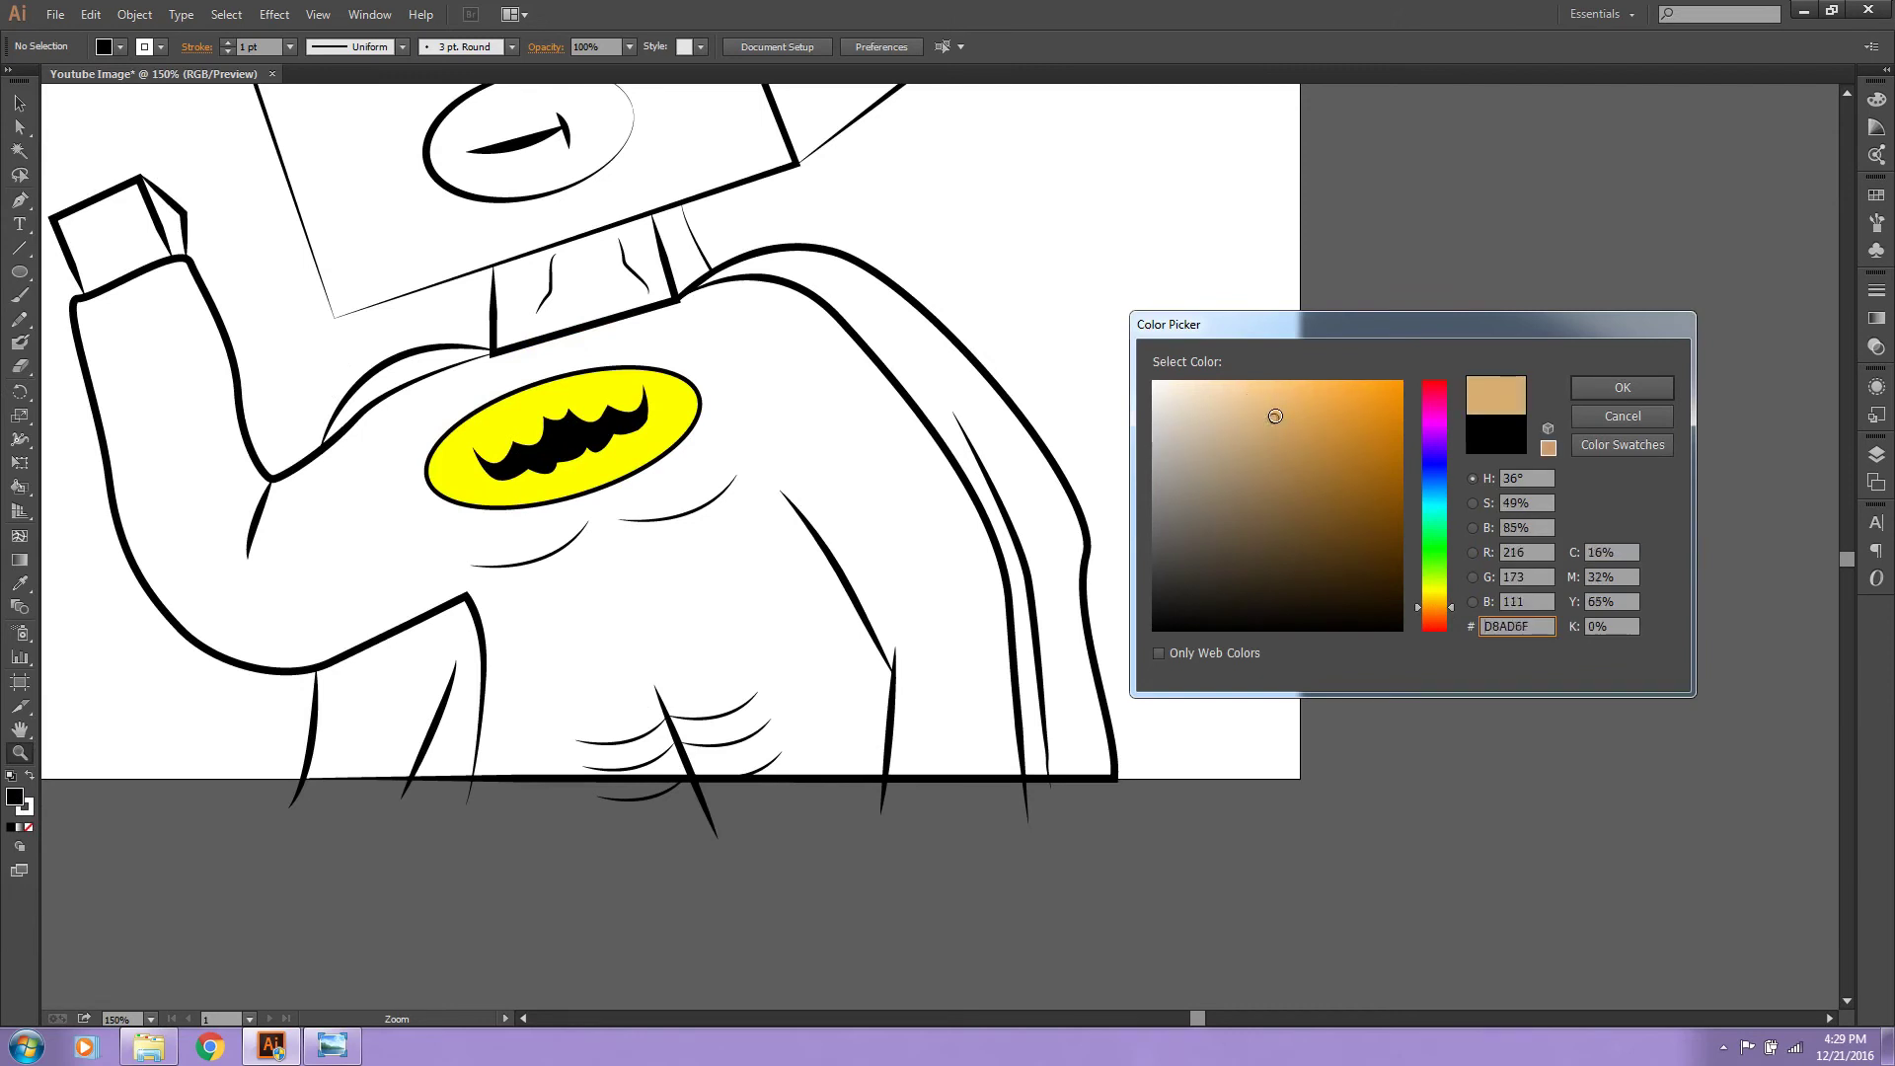
{"action": "left_click", "coordinate": [1624, 388]}
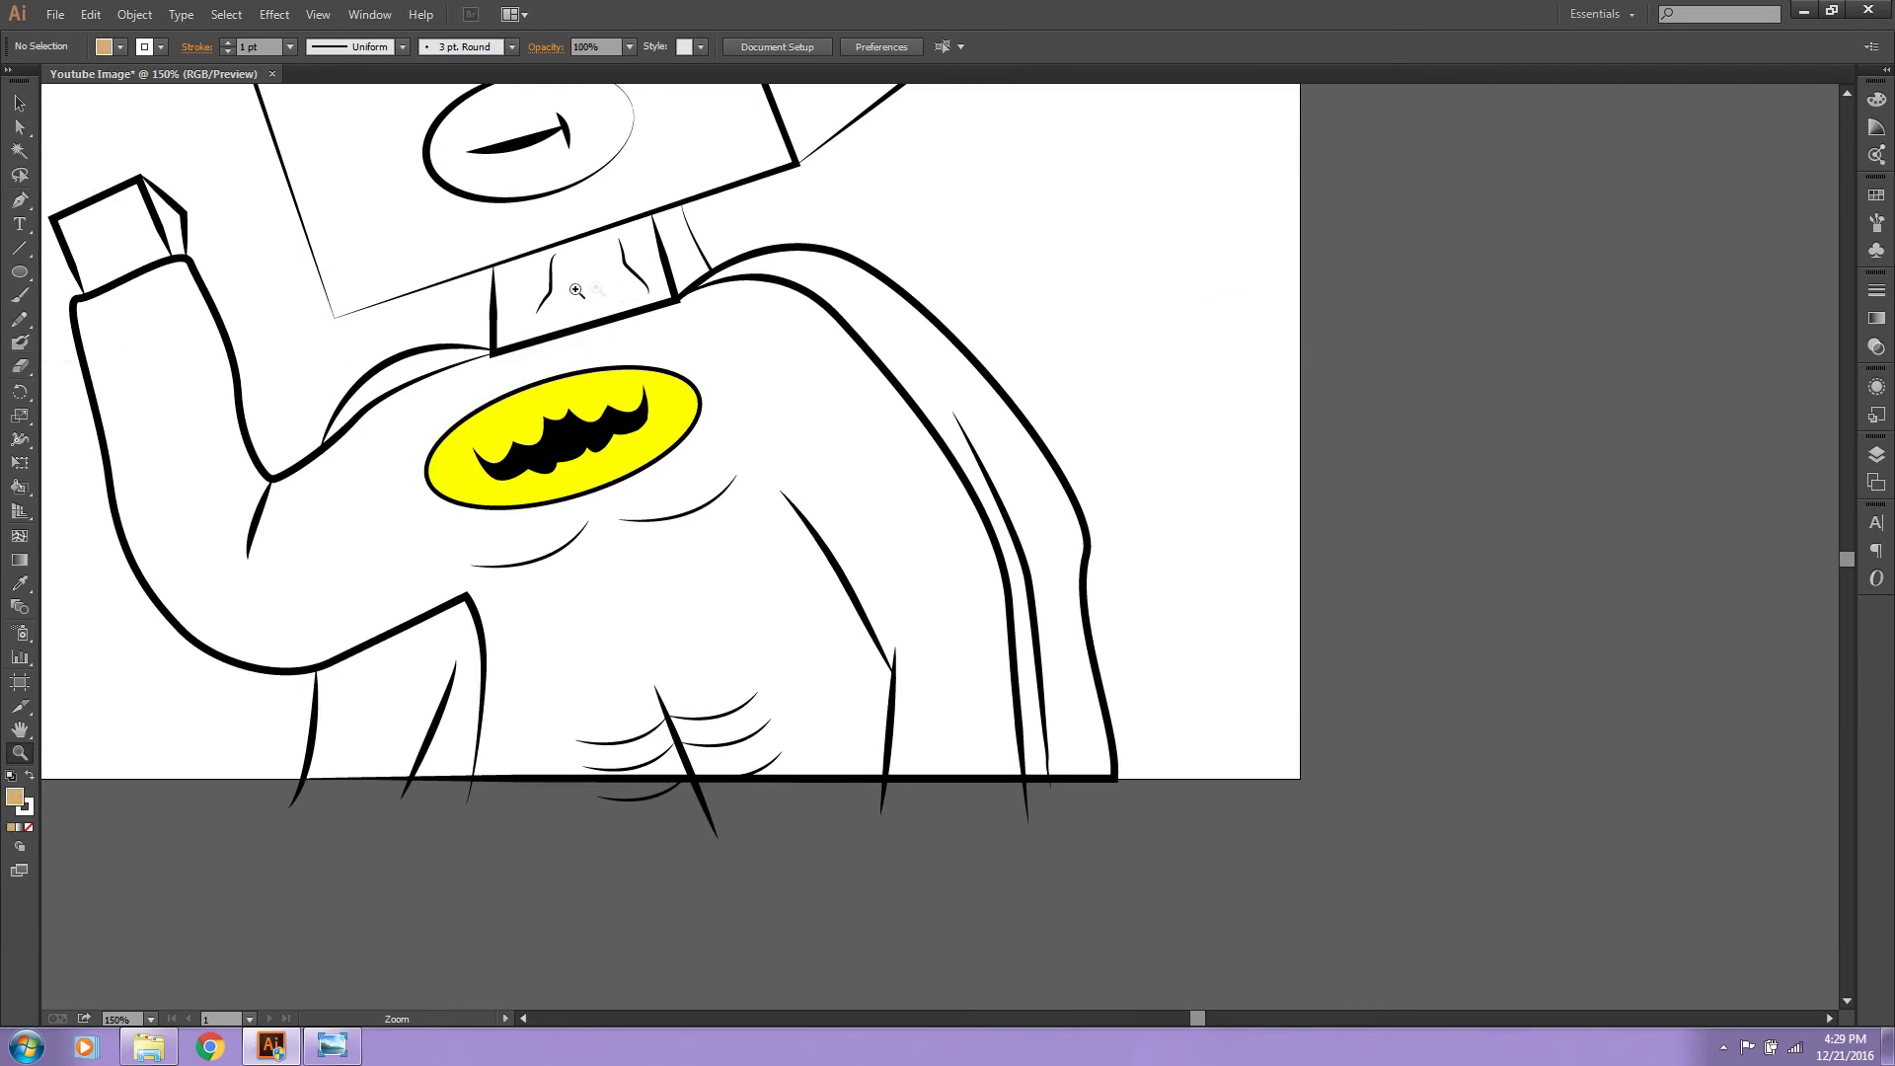
Step: Live Paint the neck, mouth oval and both faces of the raised fist tan
{"action": "left_click", "coordinate": [20, 487]}
{"action": "left_click", "coordinate": [588, 297]}
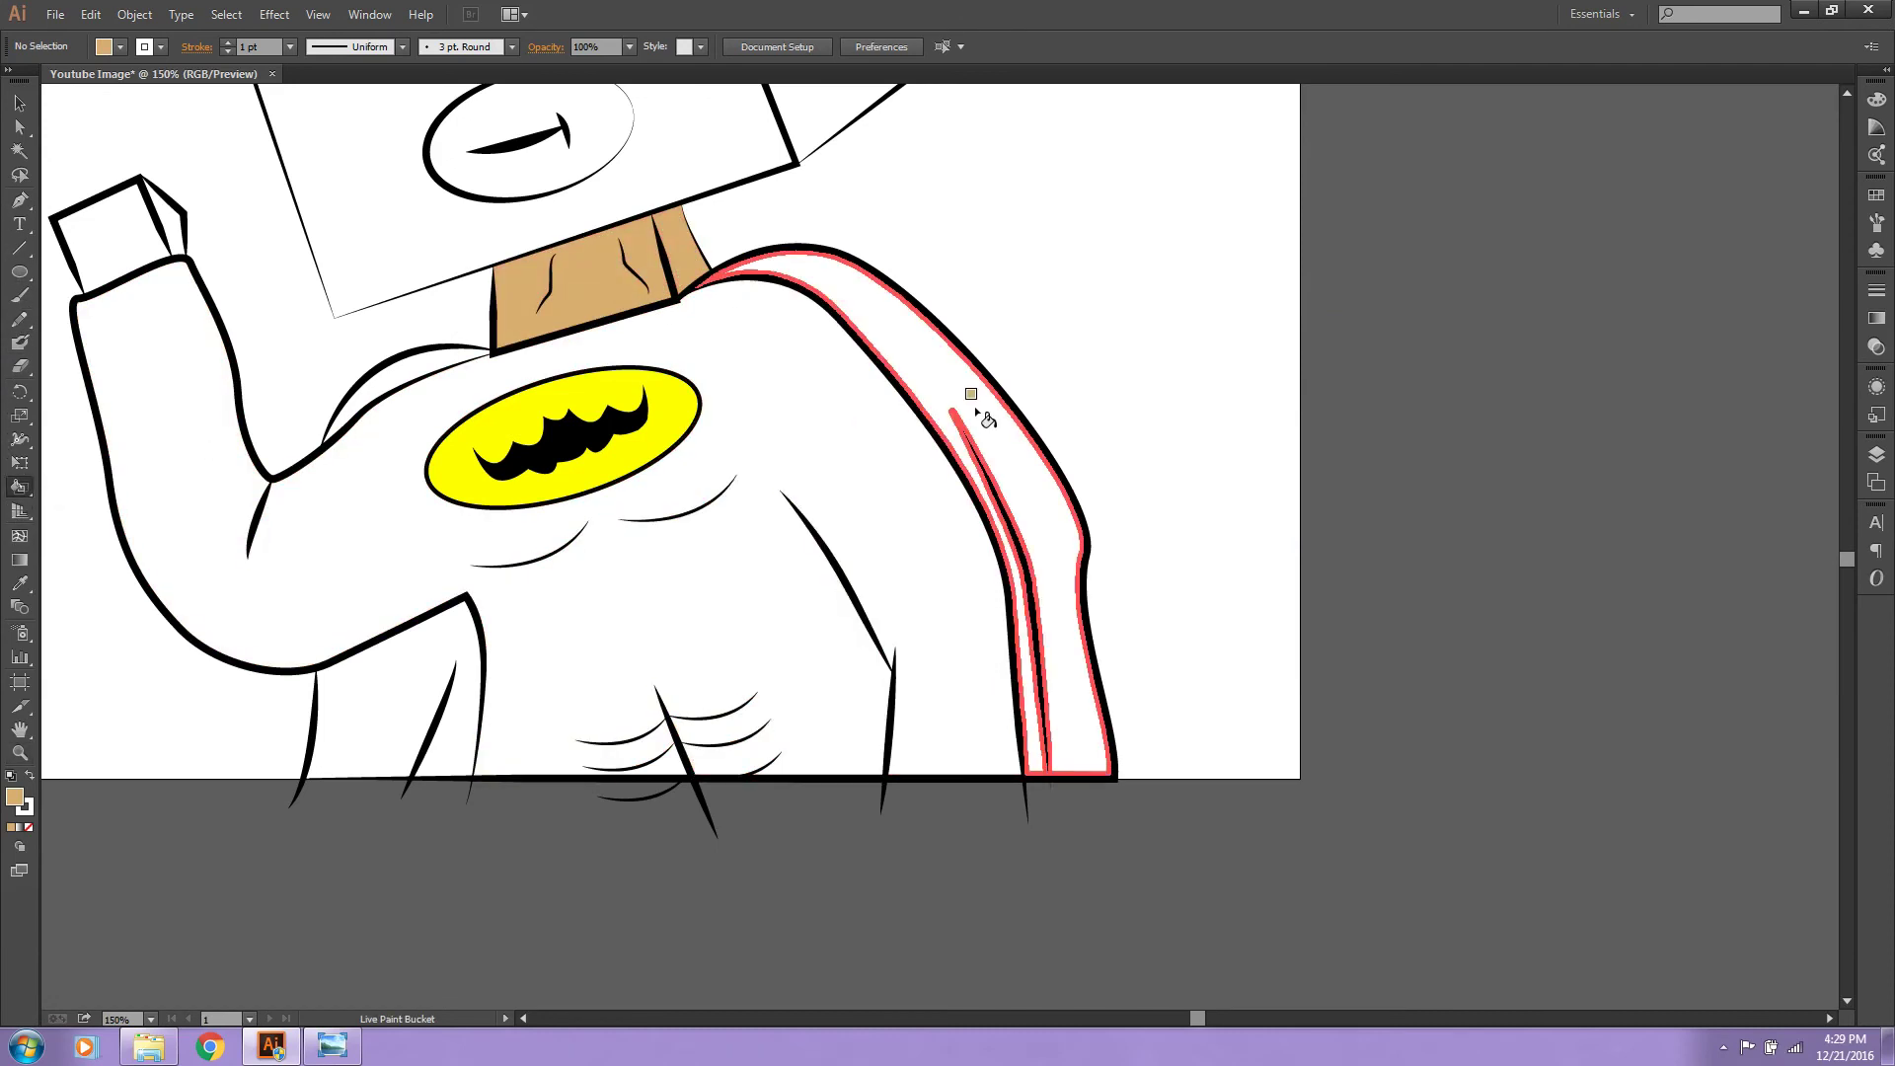
{"action": "left_click", "coordinate": [577, 105]}
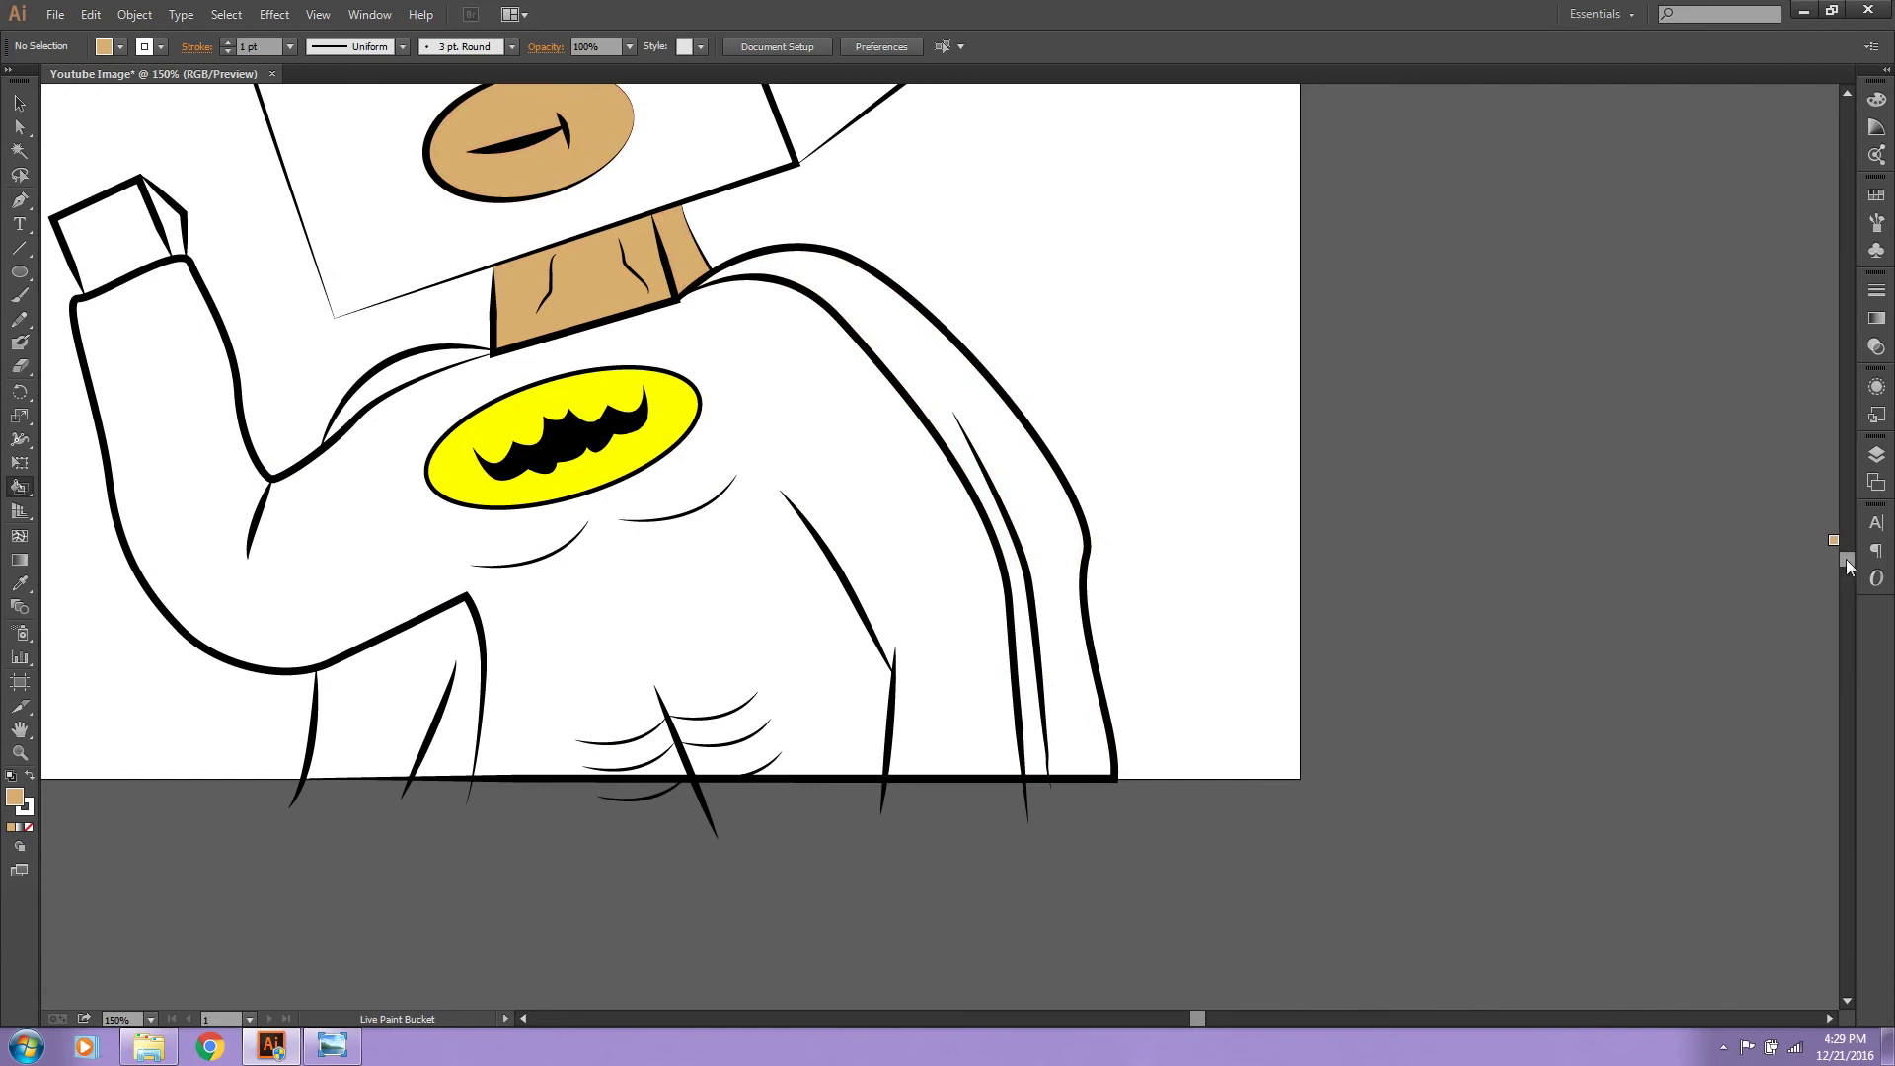
{"action": "left_click", "coordinate": [118, 242]}
{"action": "left_click", "coordinate": [165, 222]}
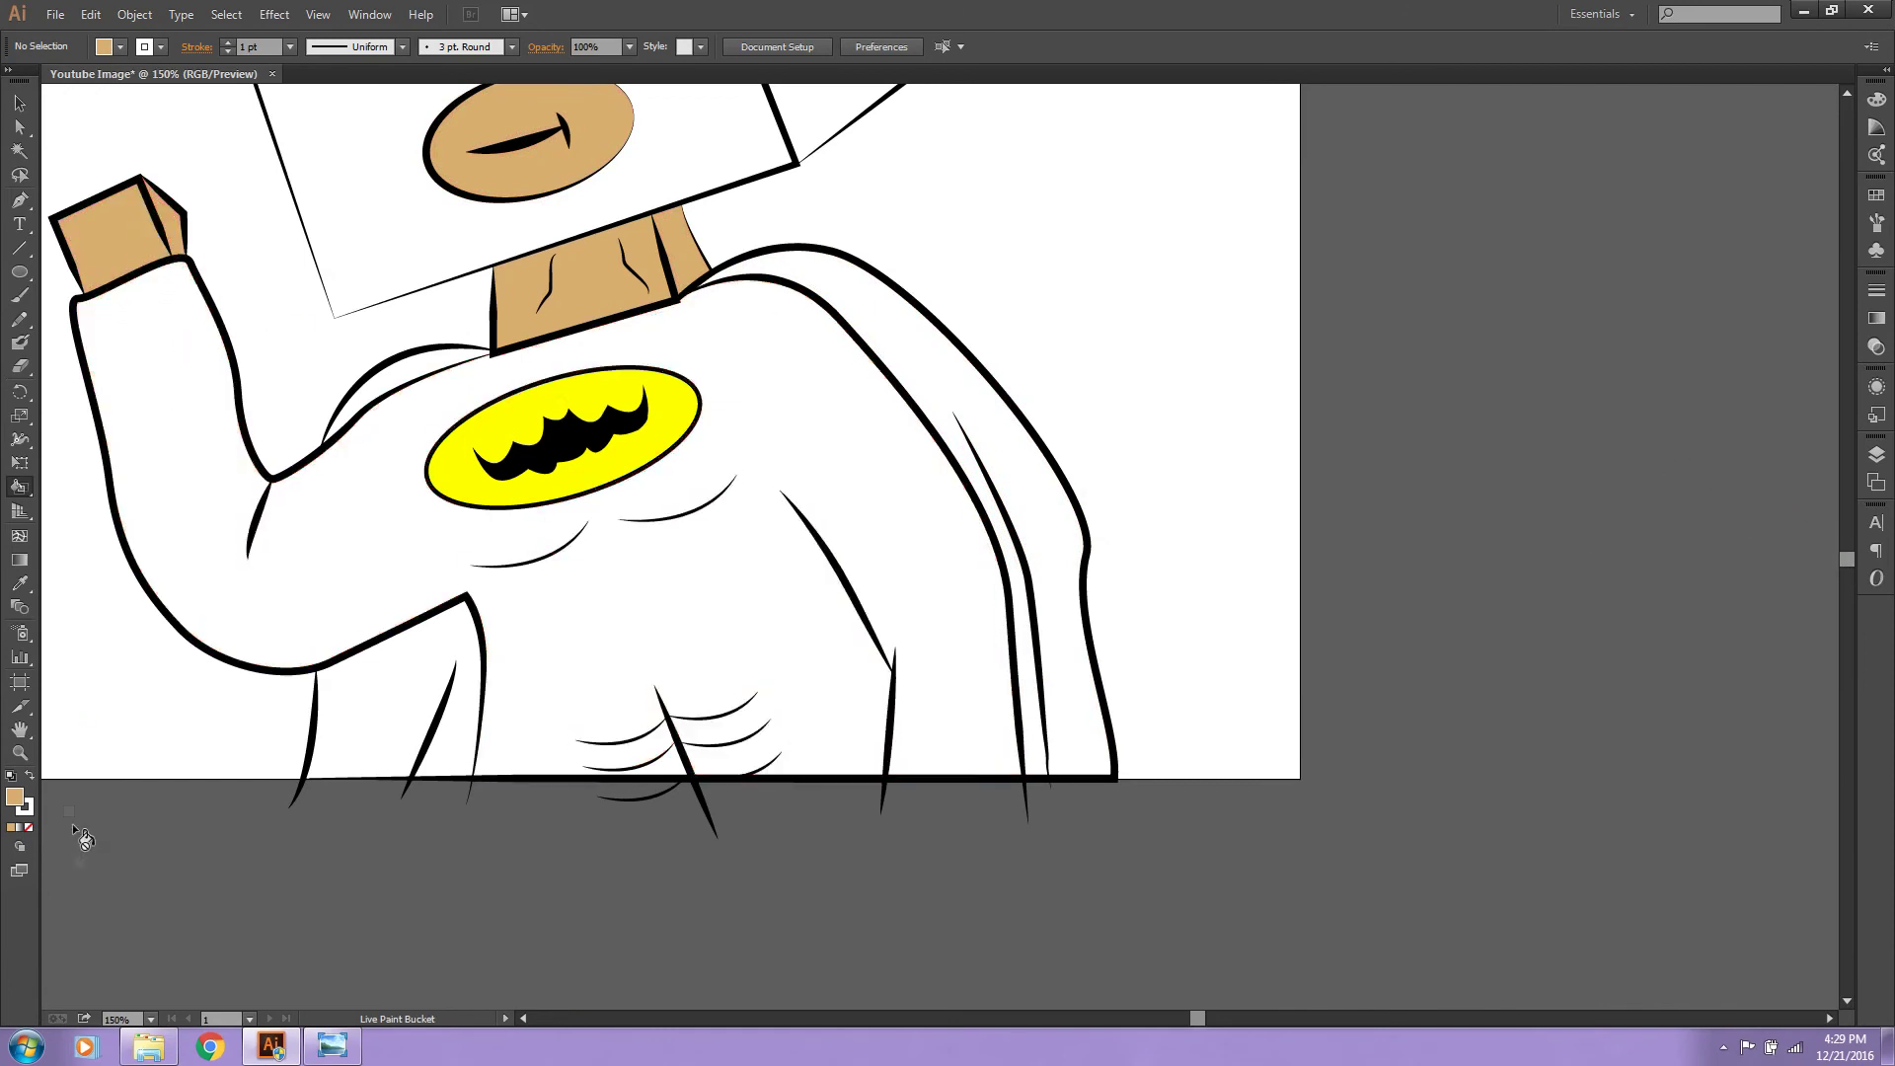
{"action": "double_click", "coordinate": [15, 798]}
{"action": "mouse_move", "coordinate": [1442, 531]}
{"action": "left_mouse_down"}
{"action": "mouse_move", "coordinate": [1438, 593]}
{"action": "mouse_move", "coordinate": [1438, 469]}
{"action": "left_mouse_up"}
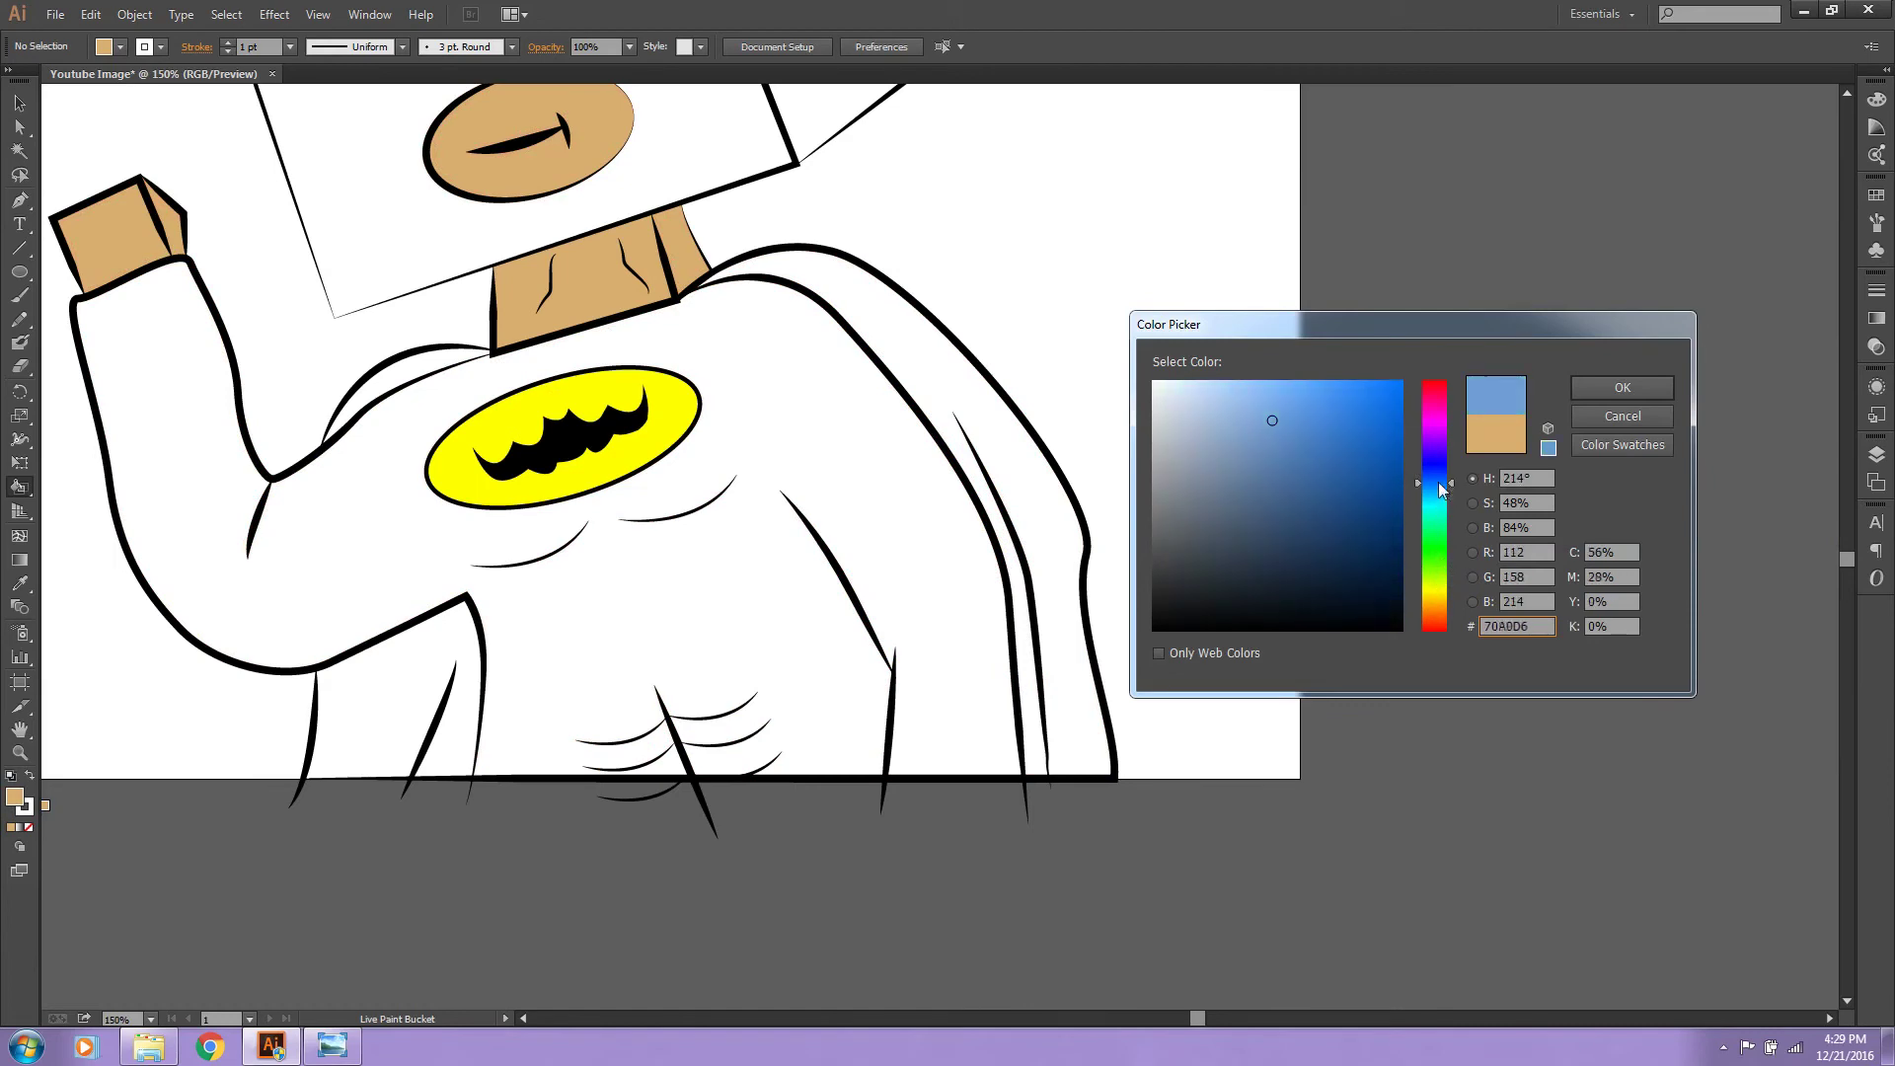
Step: Fill the torso, raised arm and lower-torso gap bright blue
{"action": "left_click", "coordinate": [1327, 418]}
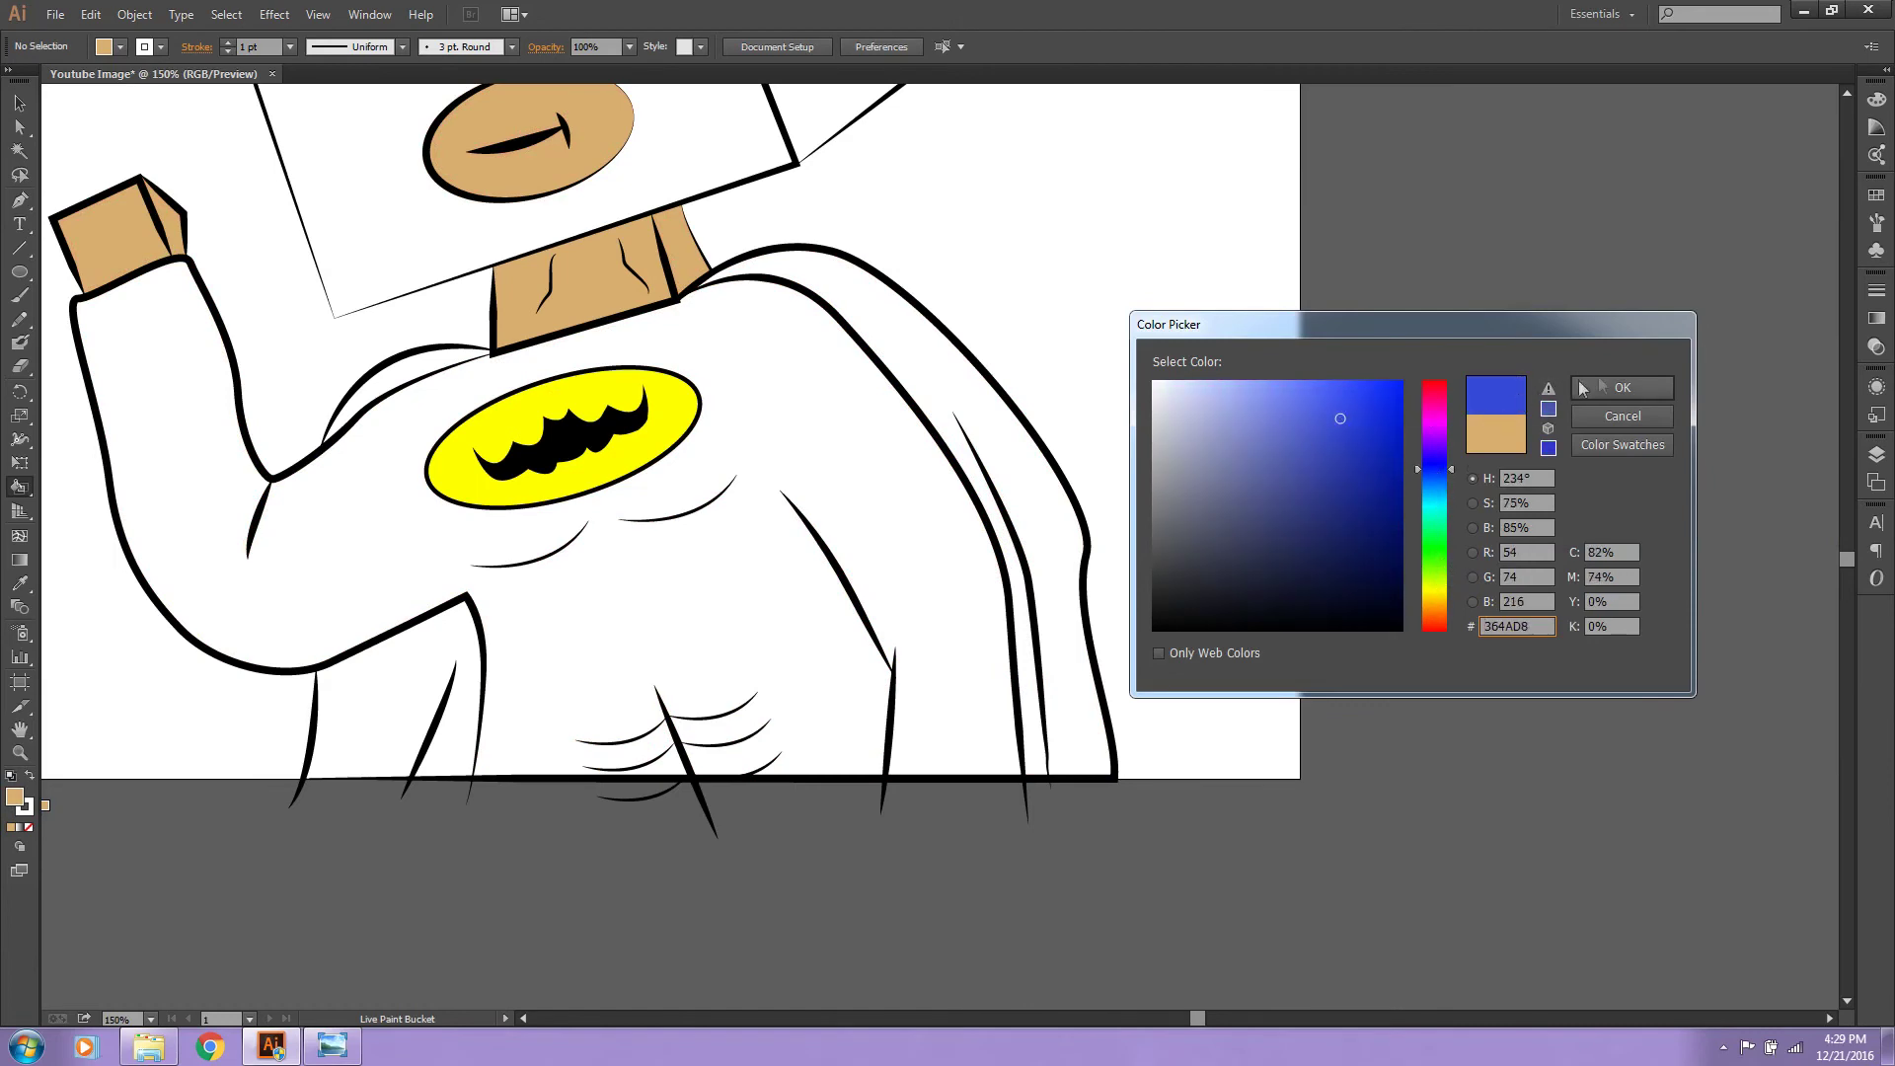
{"action": "left_click", "coordinate": [1622, 387]}
{"action": "left_click", "coordinate": [806, 435]}
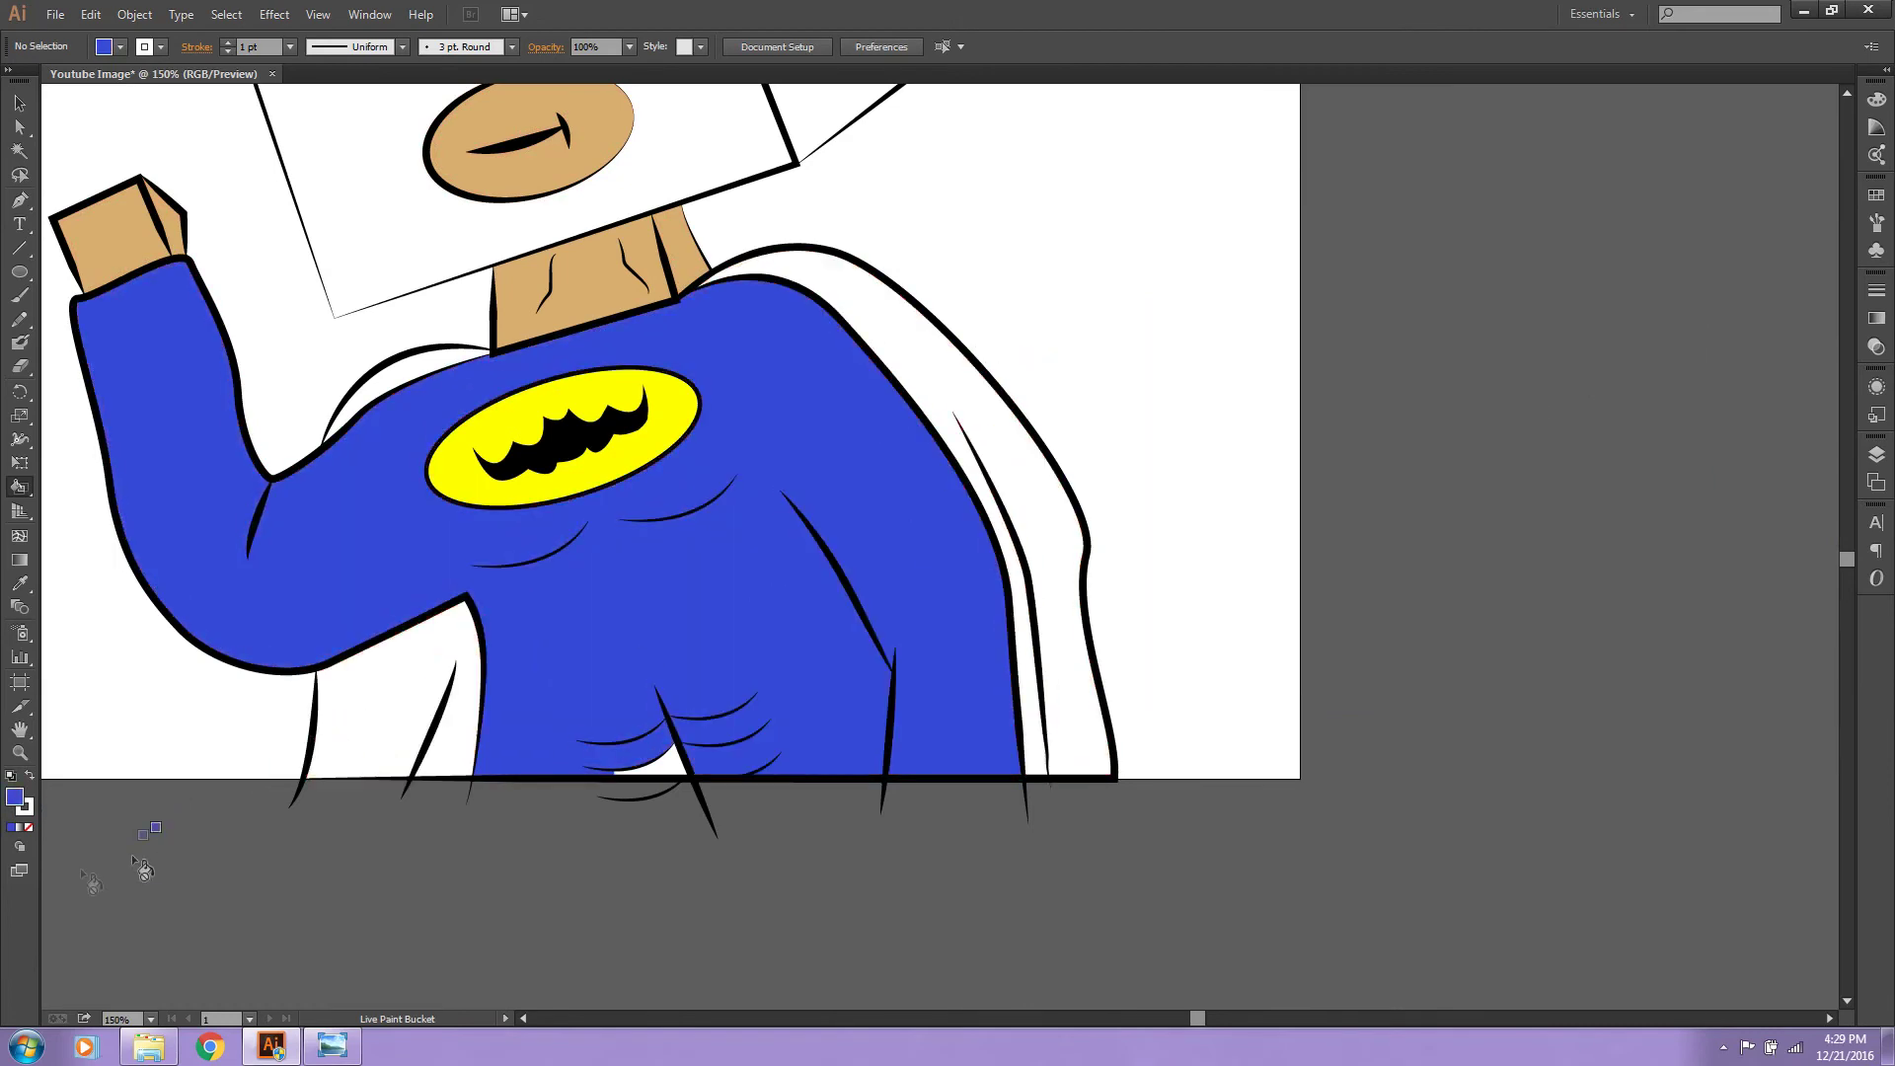
{"action": "left_click", "coordinate": [677, 761]}
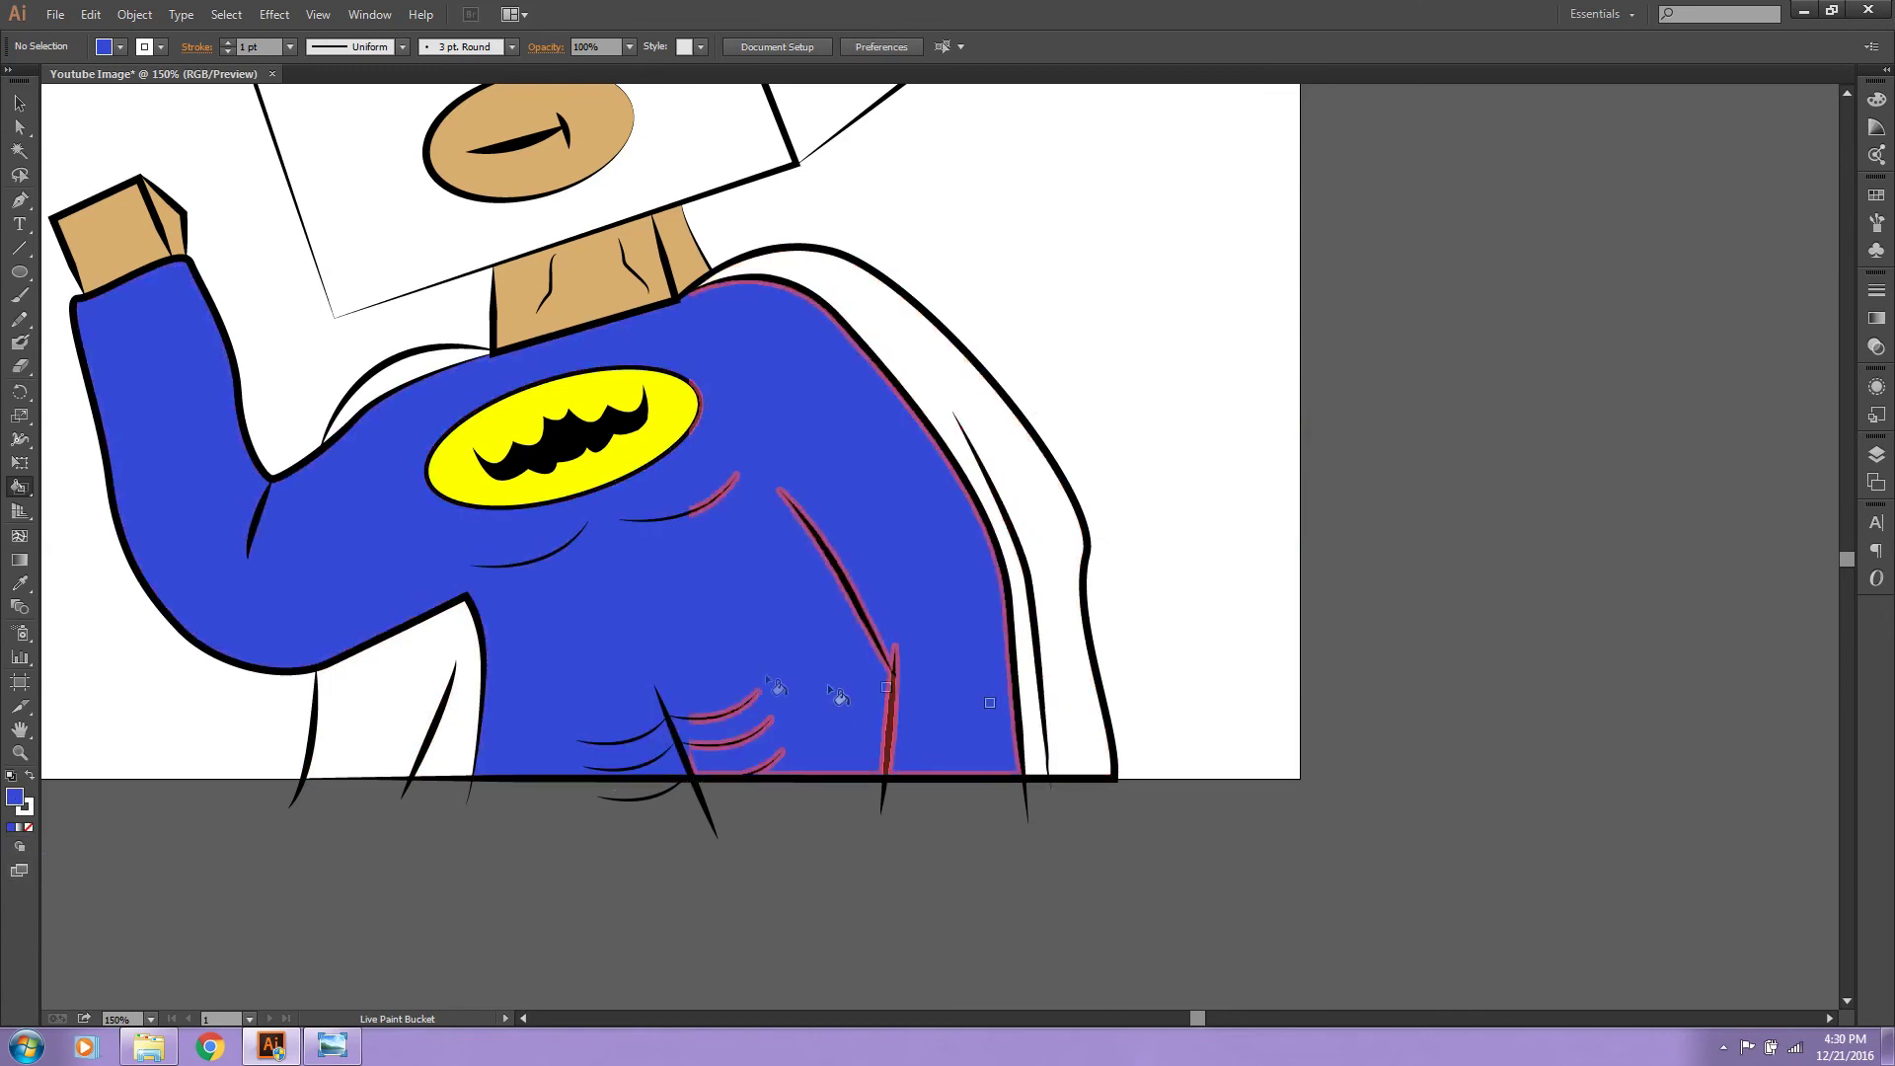
Step: Paint the cape panels, including the lower-left and collar areas, dark greyish blue
{"action": "double_click", "coordinate": [14, 798]}
{"action": "left_click_drag", "start_coordinate": [1269, 484], "coordinate": [1217, 540]}
{"action": "left_click", "coordinate": [1622, 387]}
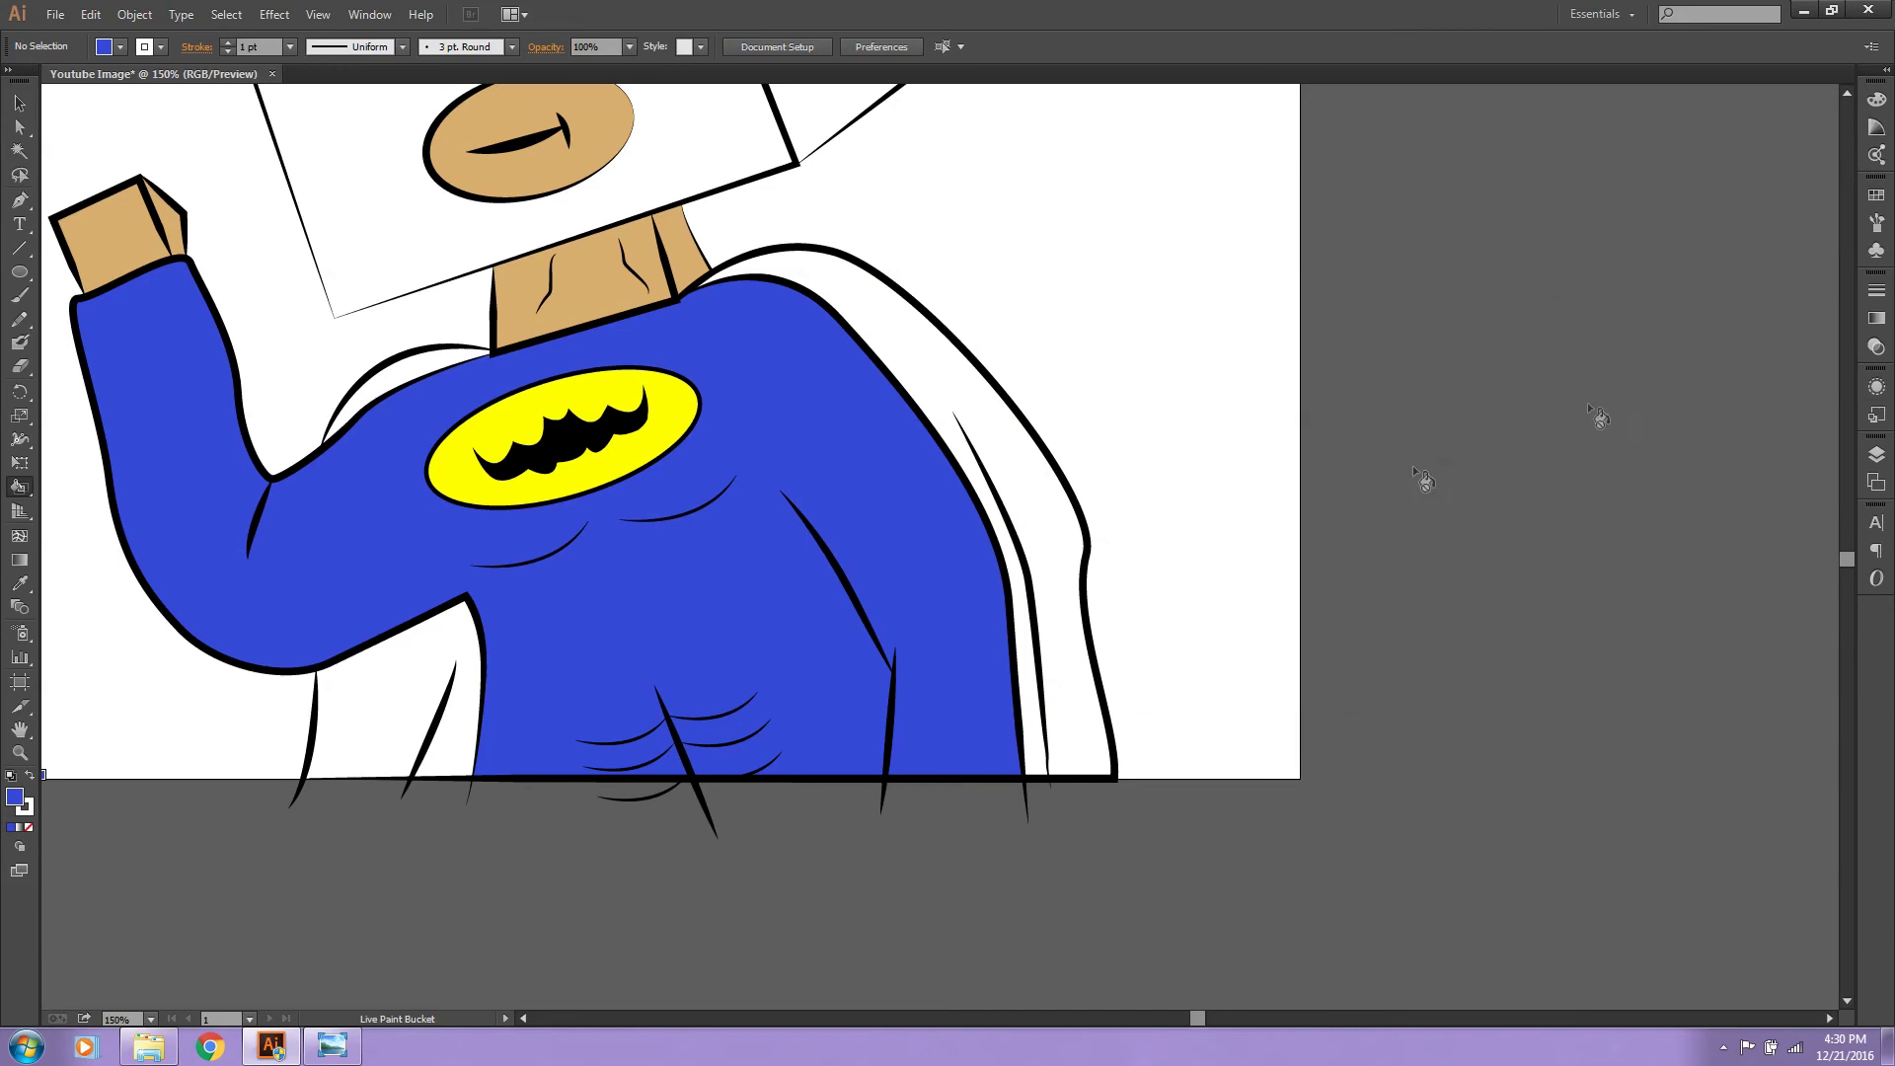
{"action": "left_click", "coordinate": [1027, 454]}
{"action": "left_click", "coordinate": [440, 649]}
{"action": "left_click", "coordinate": [405, 380]}
Step: Move the reference photo window aside, minimize it, and zoom out to the whole artboard
{"action": "left_click", "coordinate": [332, 1046]}
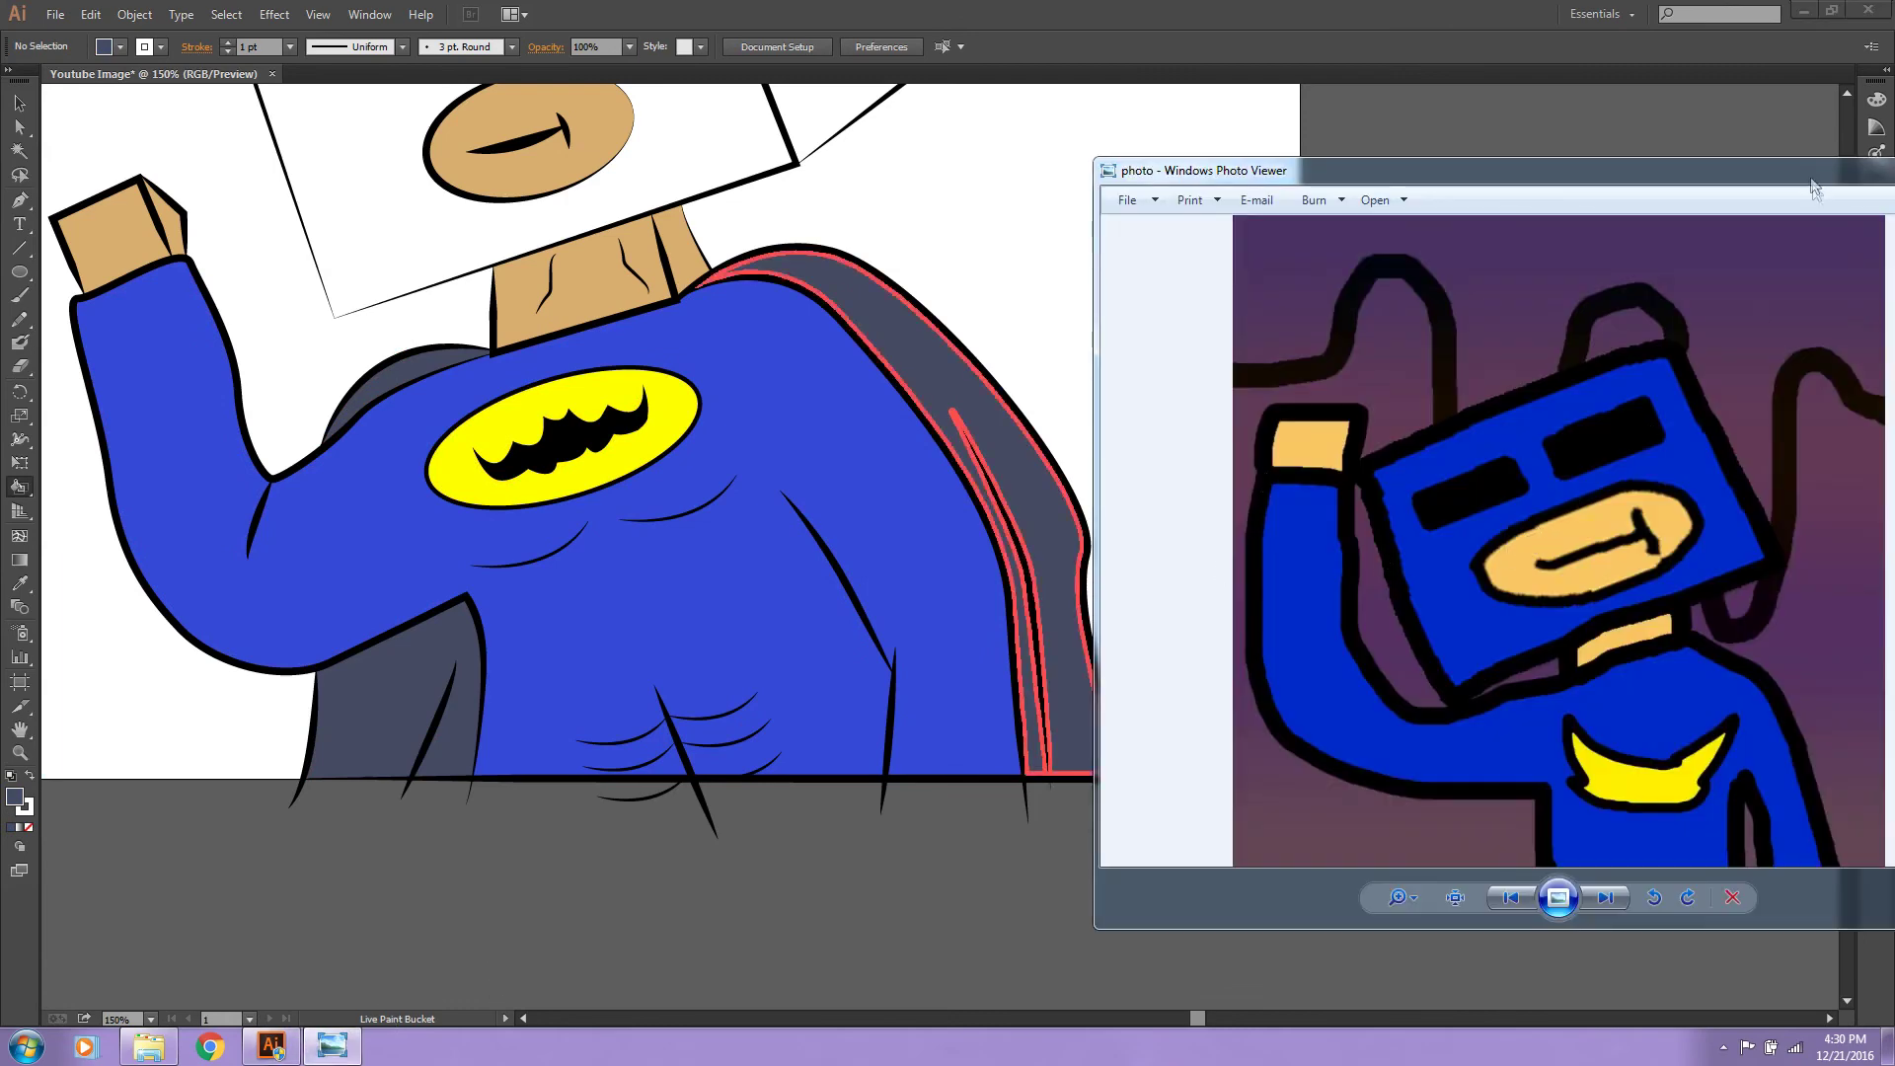
{"action": "left_click_drag", "start_coordinate": [1838, 180], "coordinate": [1777, 187]}
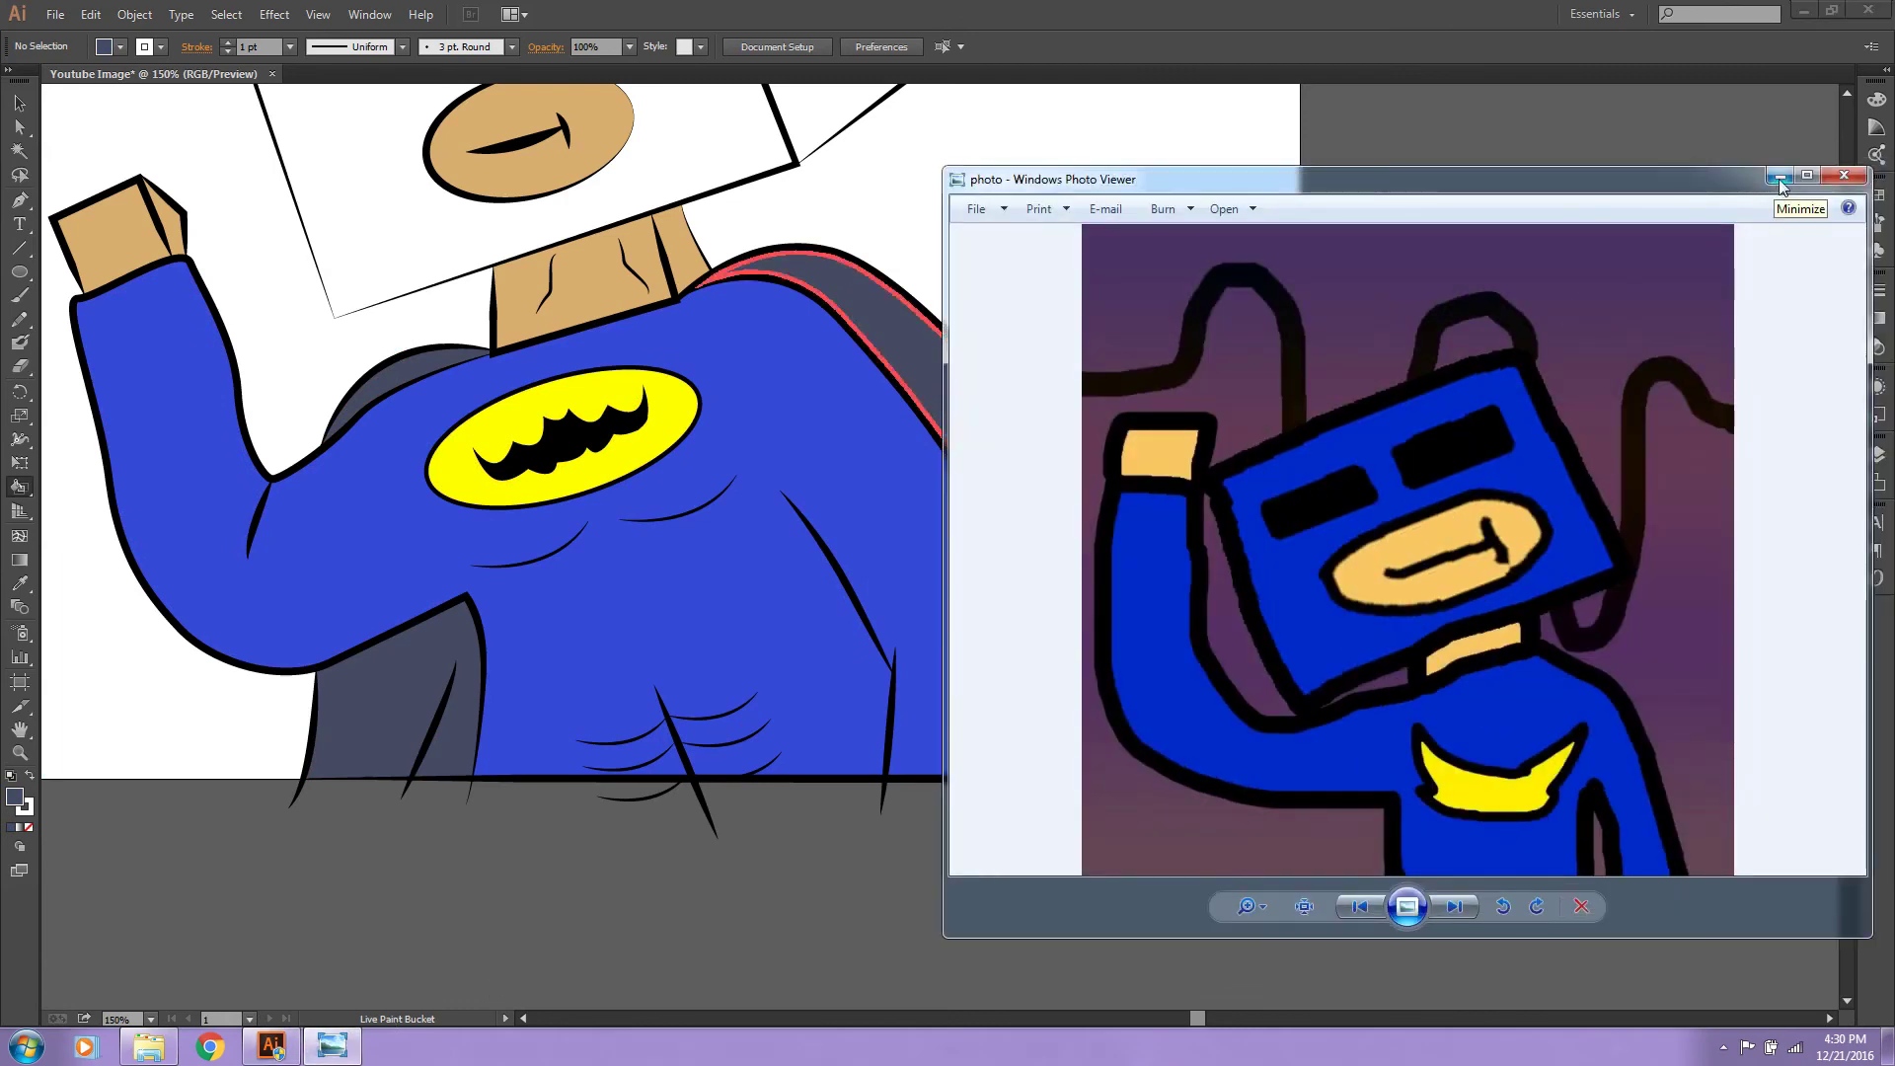
{"action": "left_click", "coordinate": [1779, 179]}
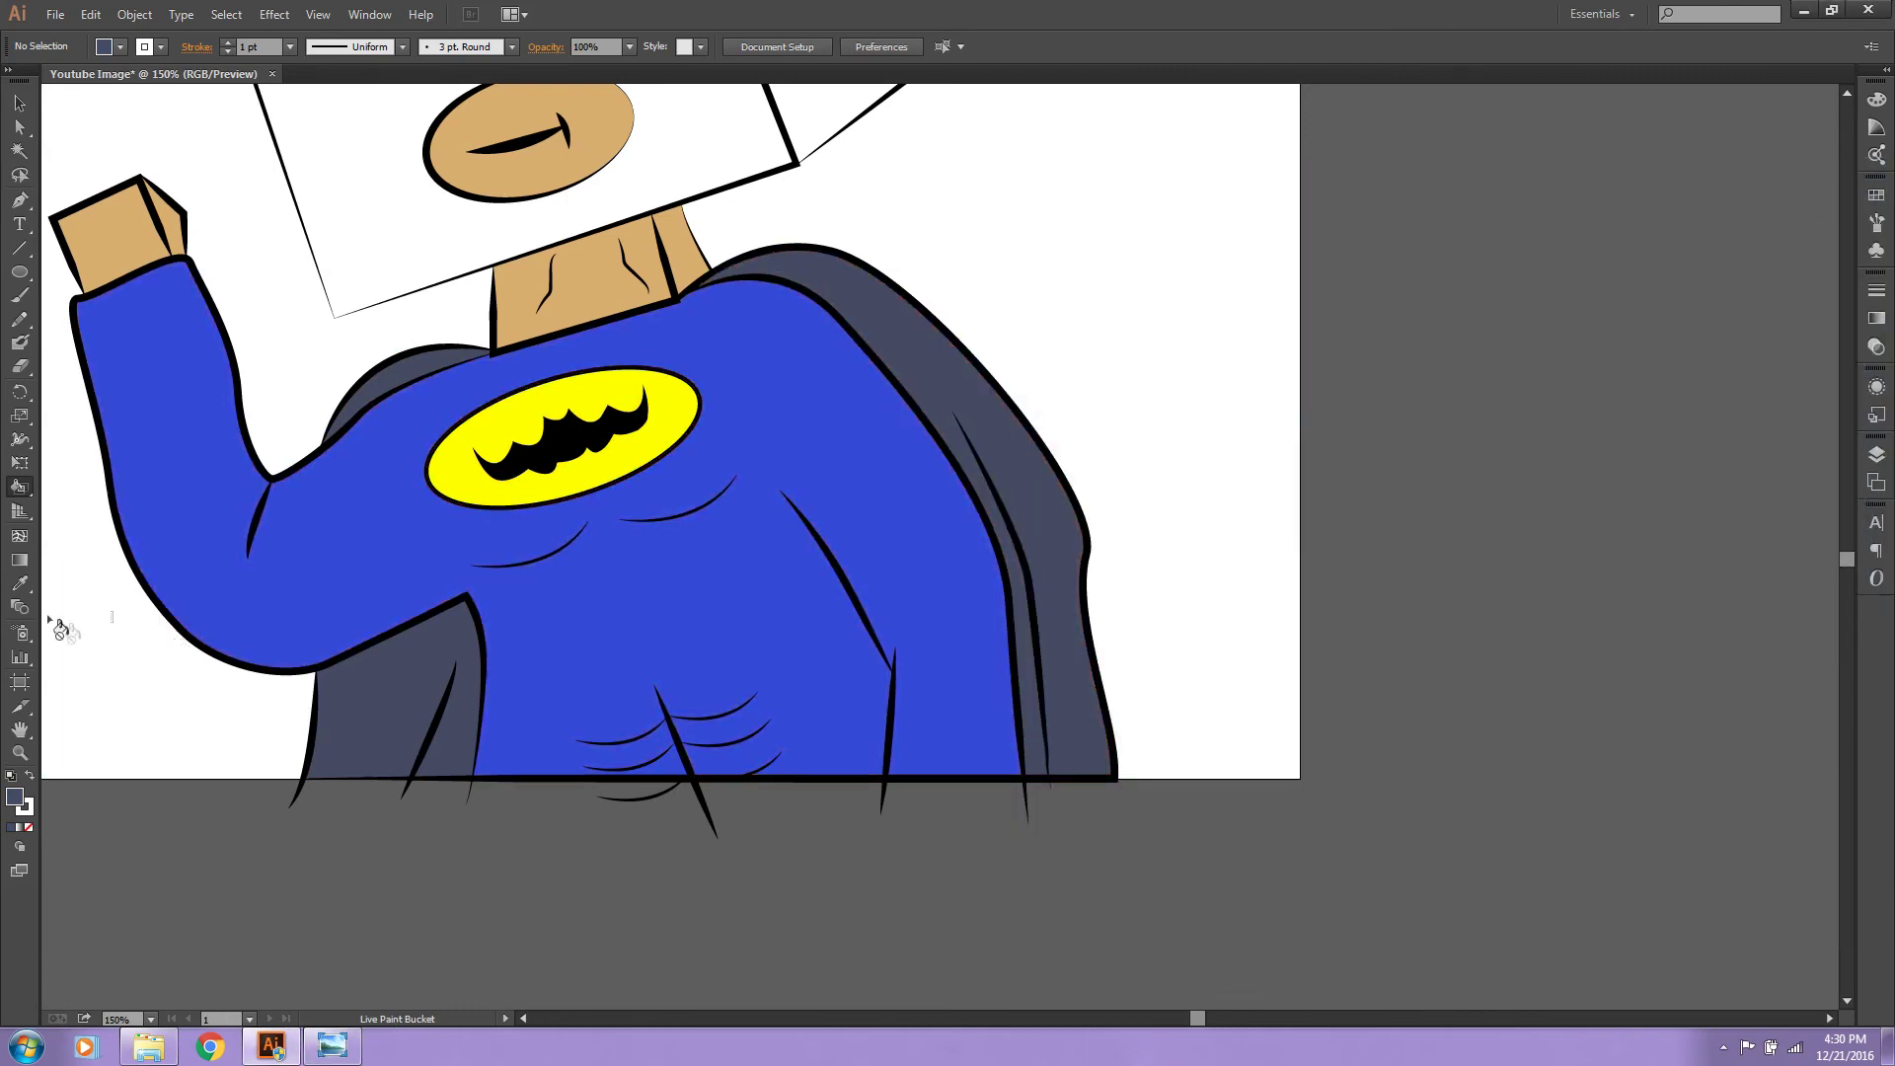
{"action": "left_click", "coordinate": [19, 753]}
{"action": "left_click", "coordinate": [716, 287], "text": "alt"}
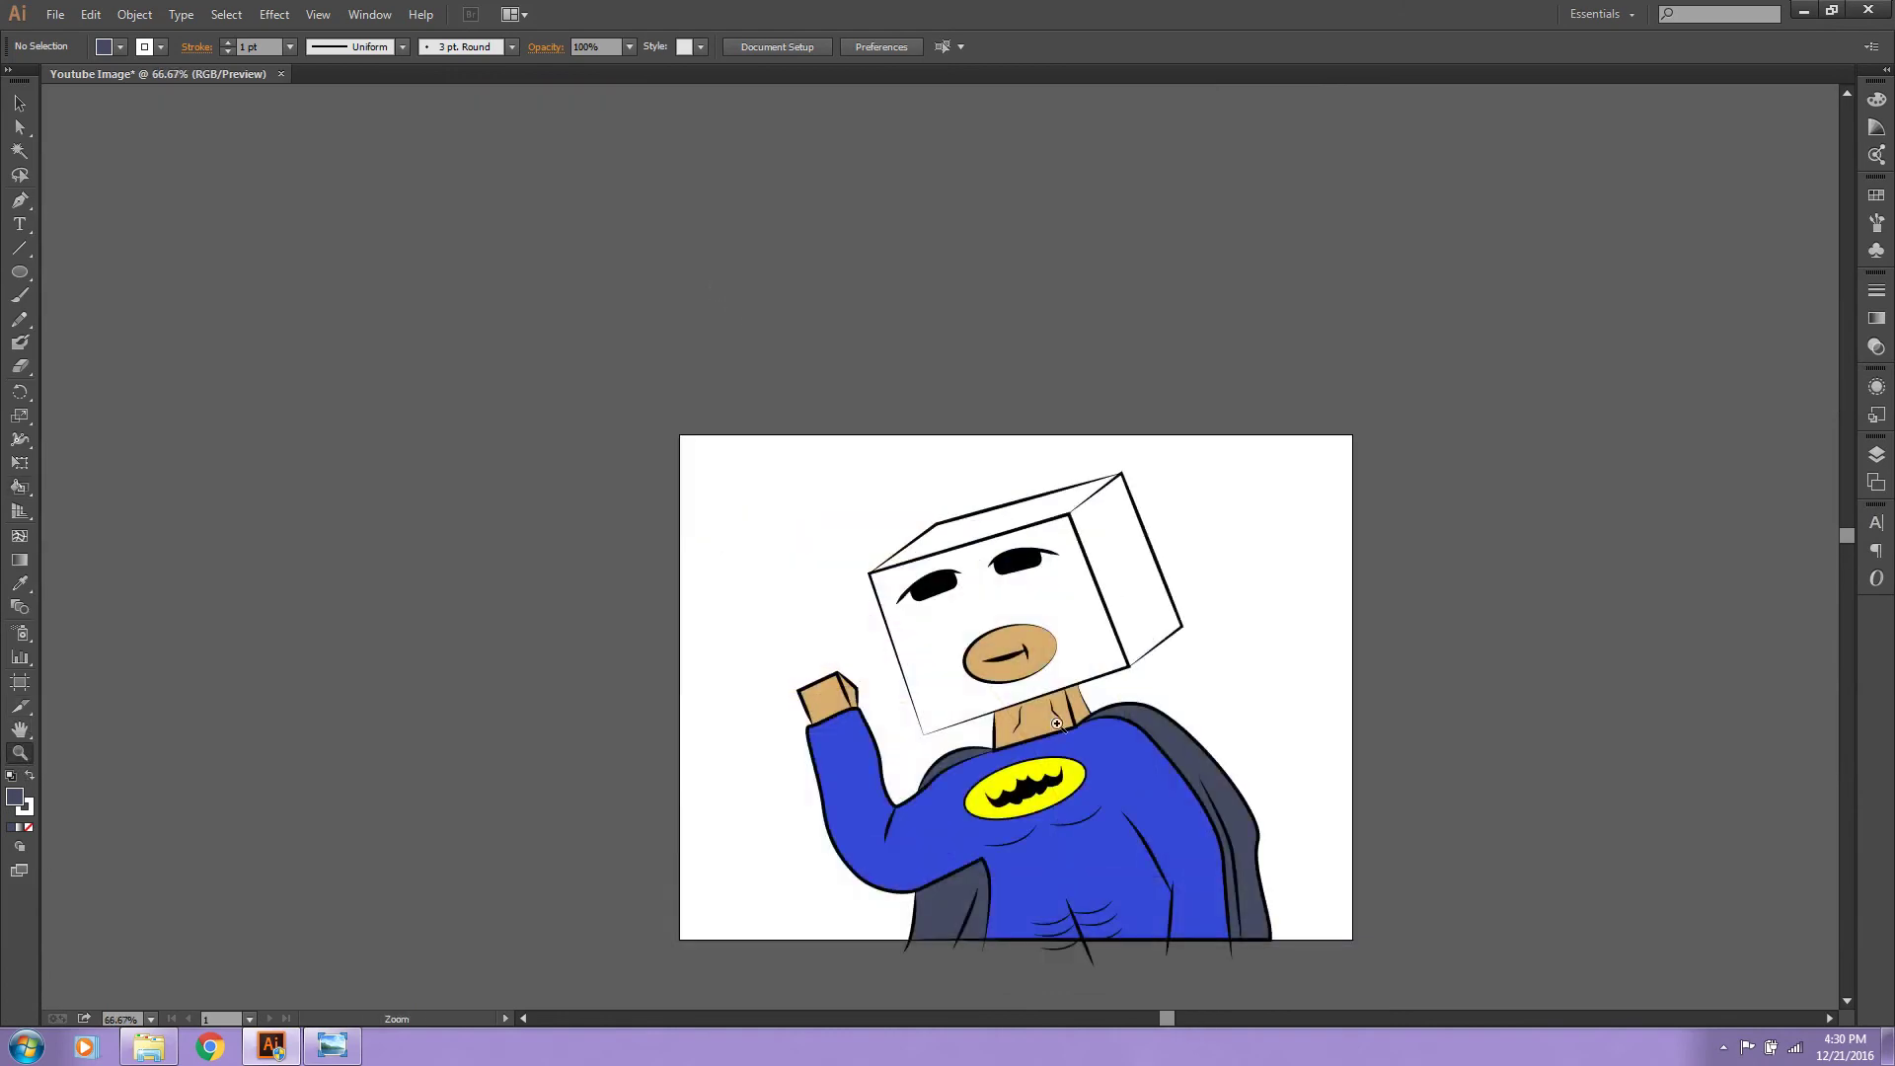
Step: Zoom in on the box head and sample the suit blue with the Eyedropper
{"action": "left_click", "coordinate": [1056, 724]}
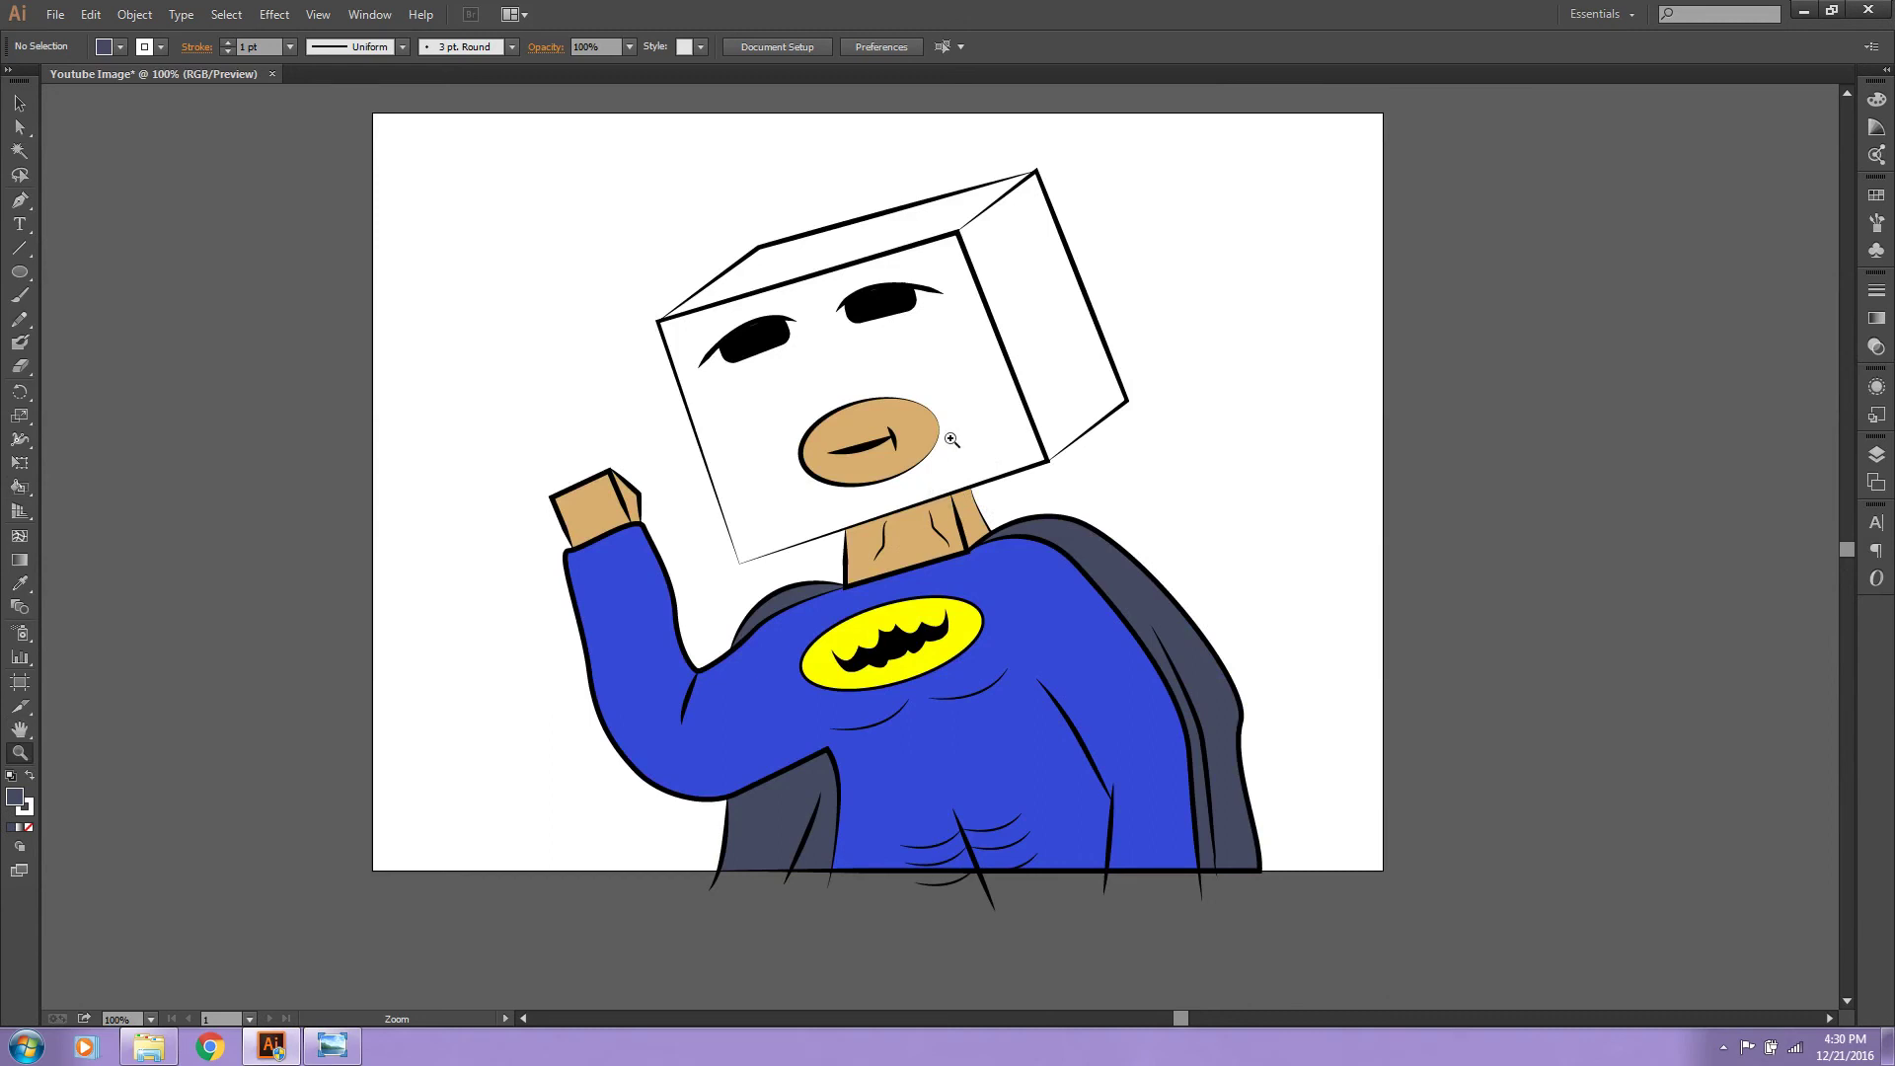
{"action": "left_click", "coordinate": [1012, 373]}
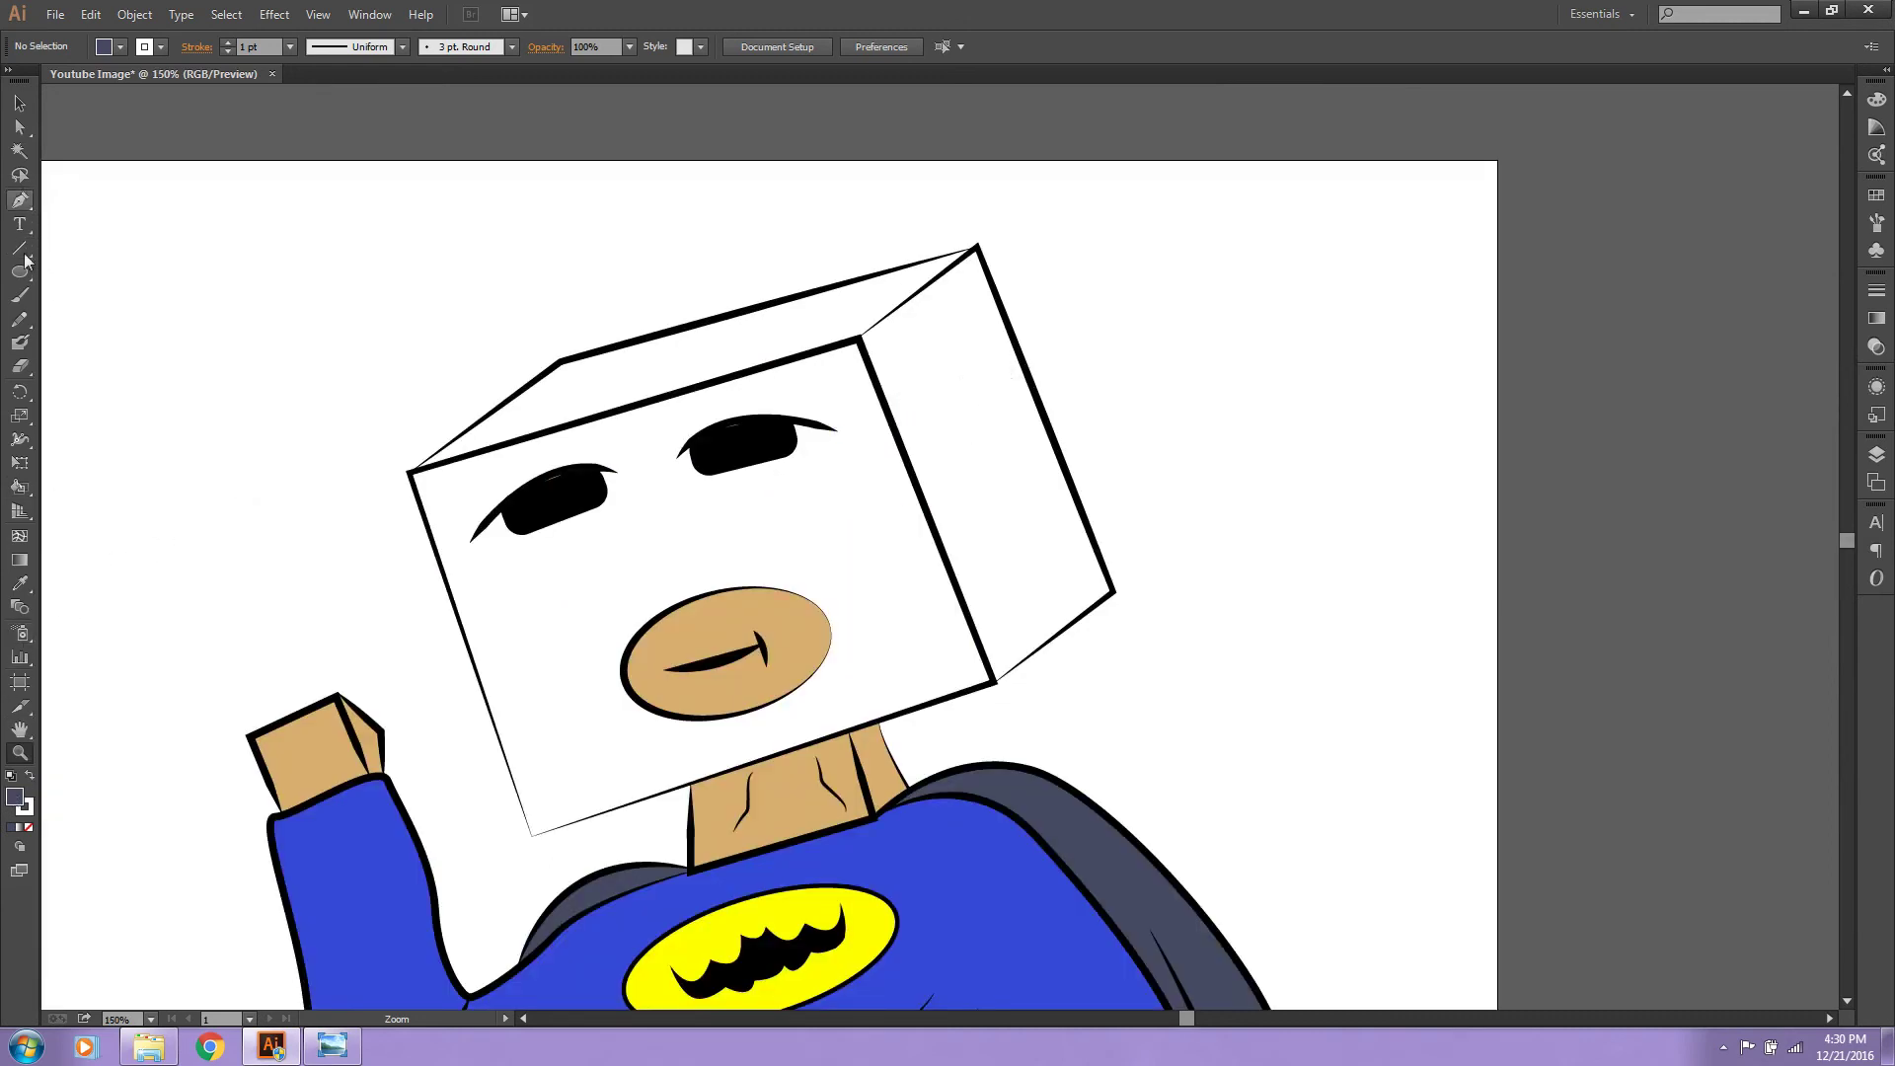
{"action": "left_click", "coordinate": [20, 582]}
{"action": "left_click", "coordinate": [908, 928]}
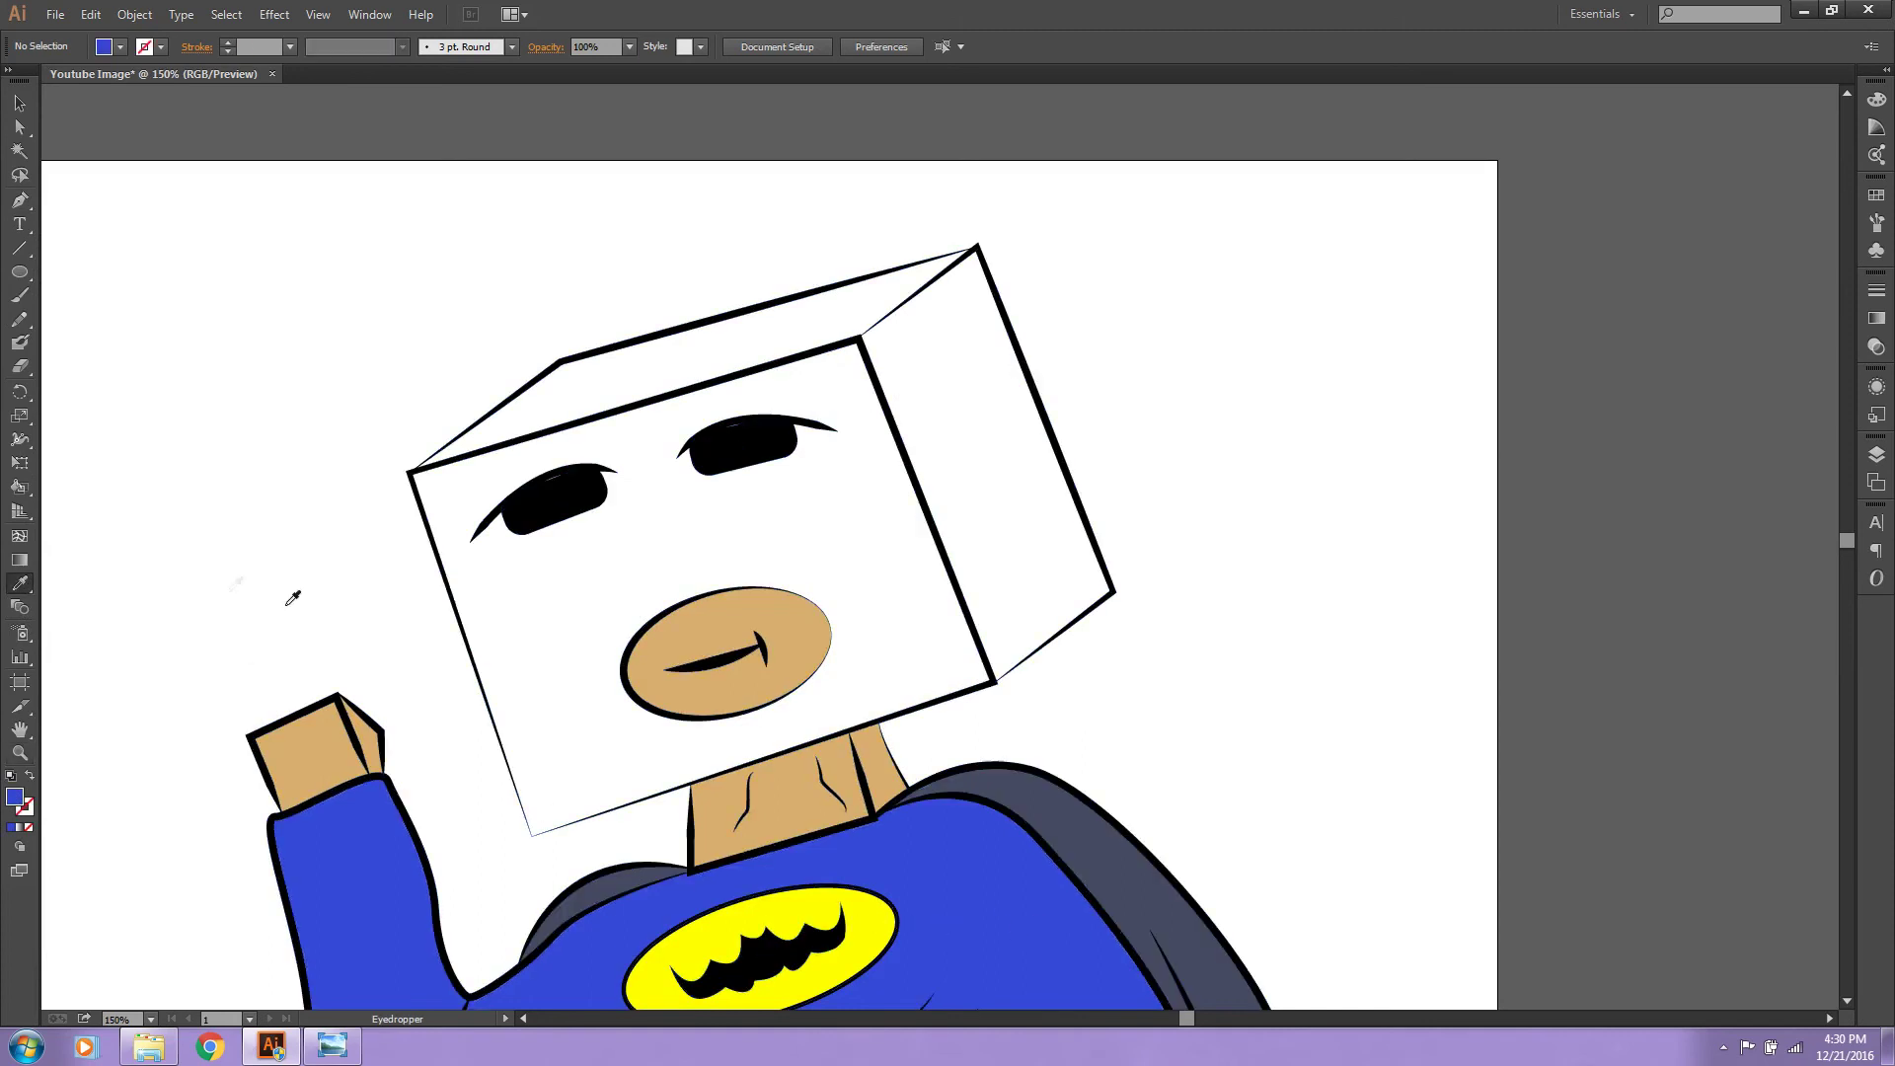
Step: Live Paint the head's front, right side and top faces blue
{"action": "left_click", "coordinate": [20, 487]}
{"action": "left_click", "coordinate": [642, 511]}
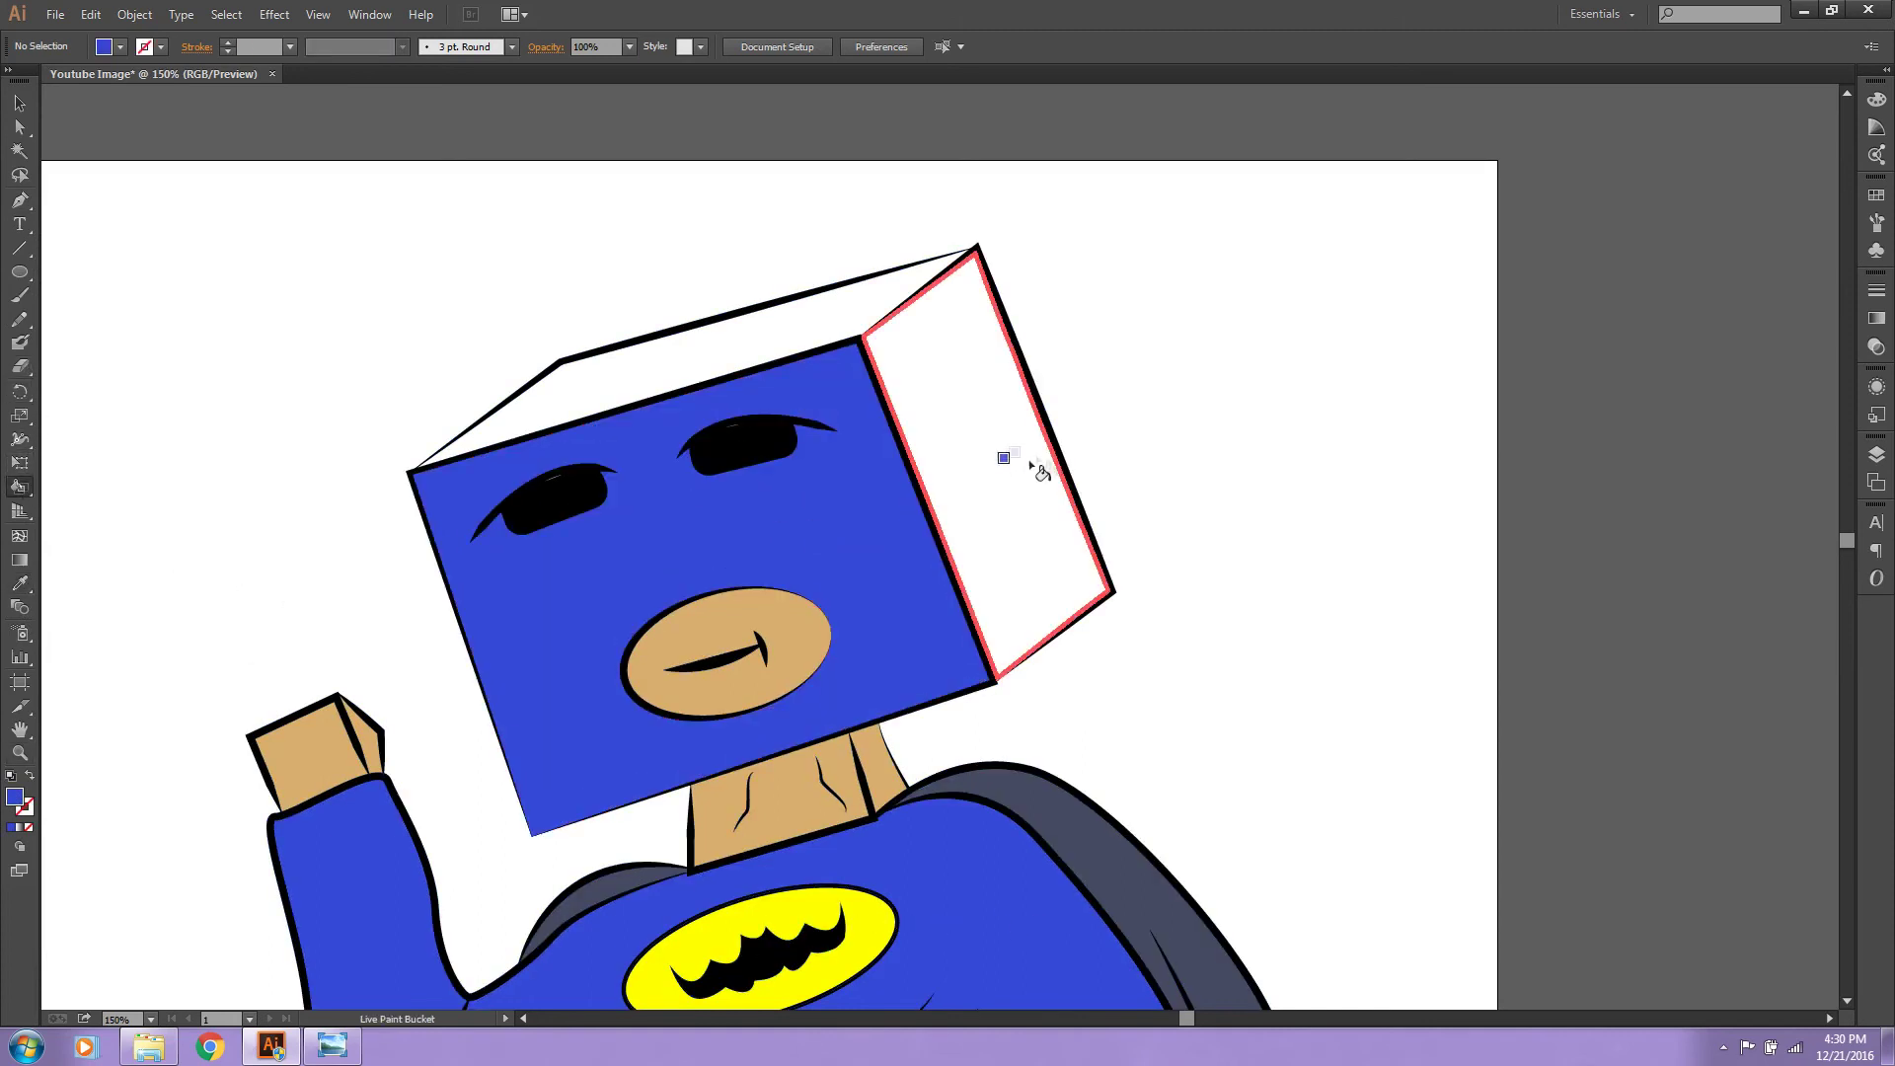
{"action": "left_click", "coordinate": [1023, 458]}
{"action": "left_click", "coordinate": [829, 312]}
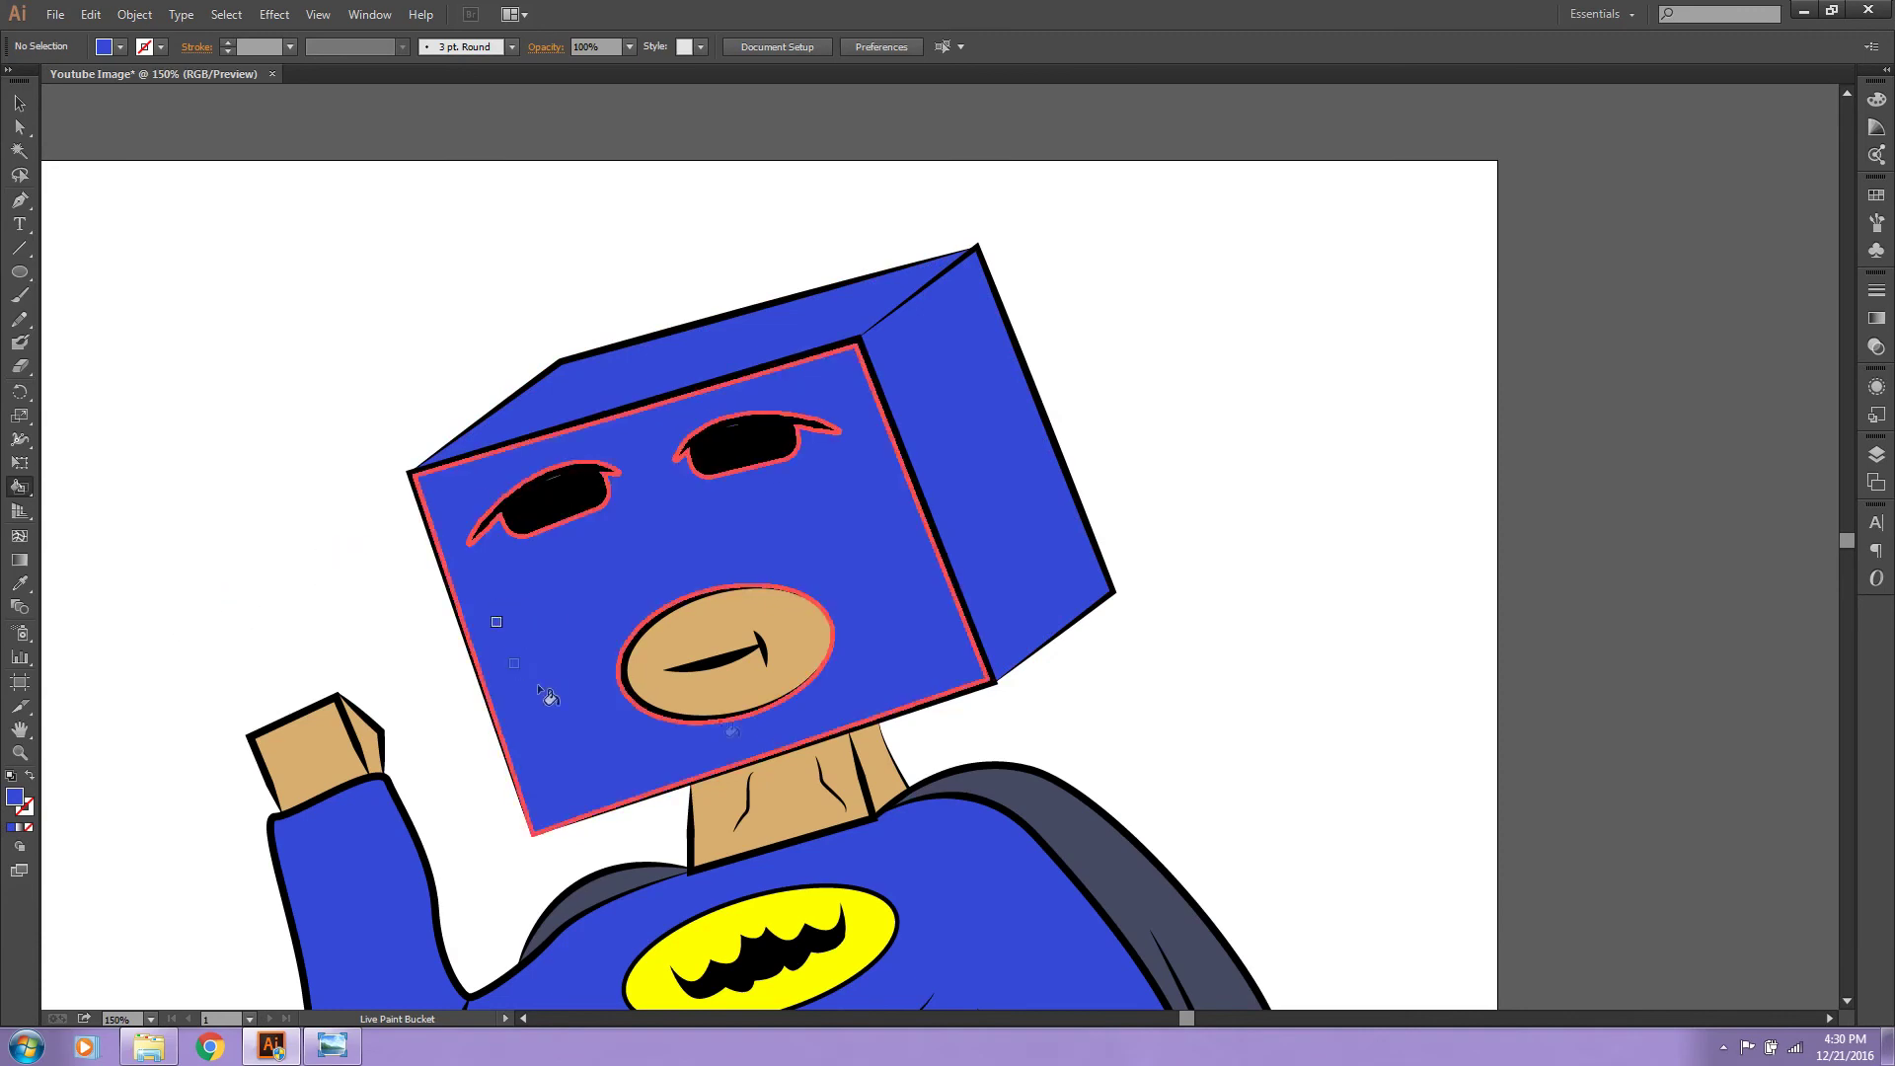
{"action": "left_click", "coordinate": [19, 750]}
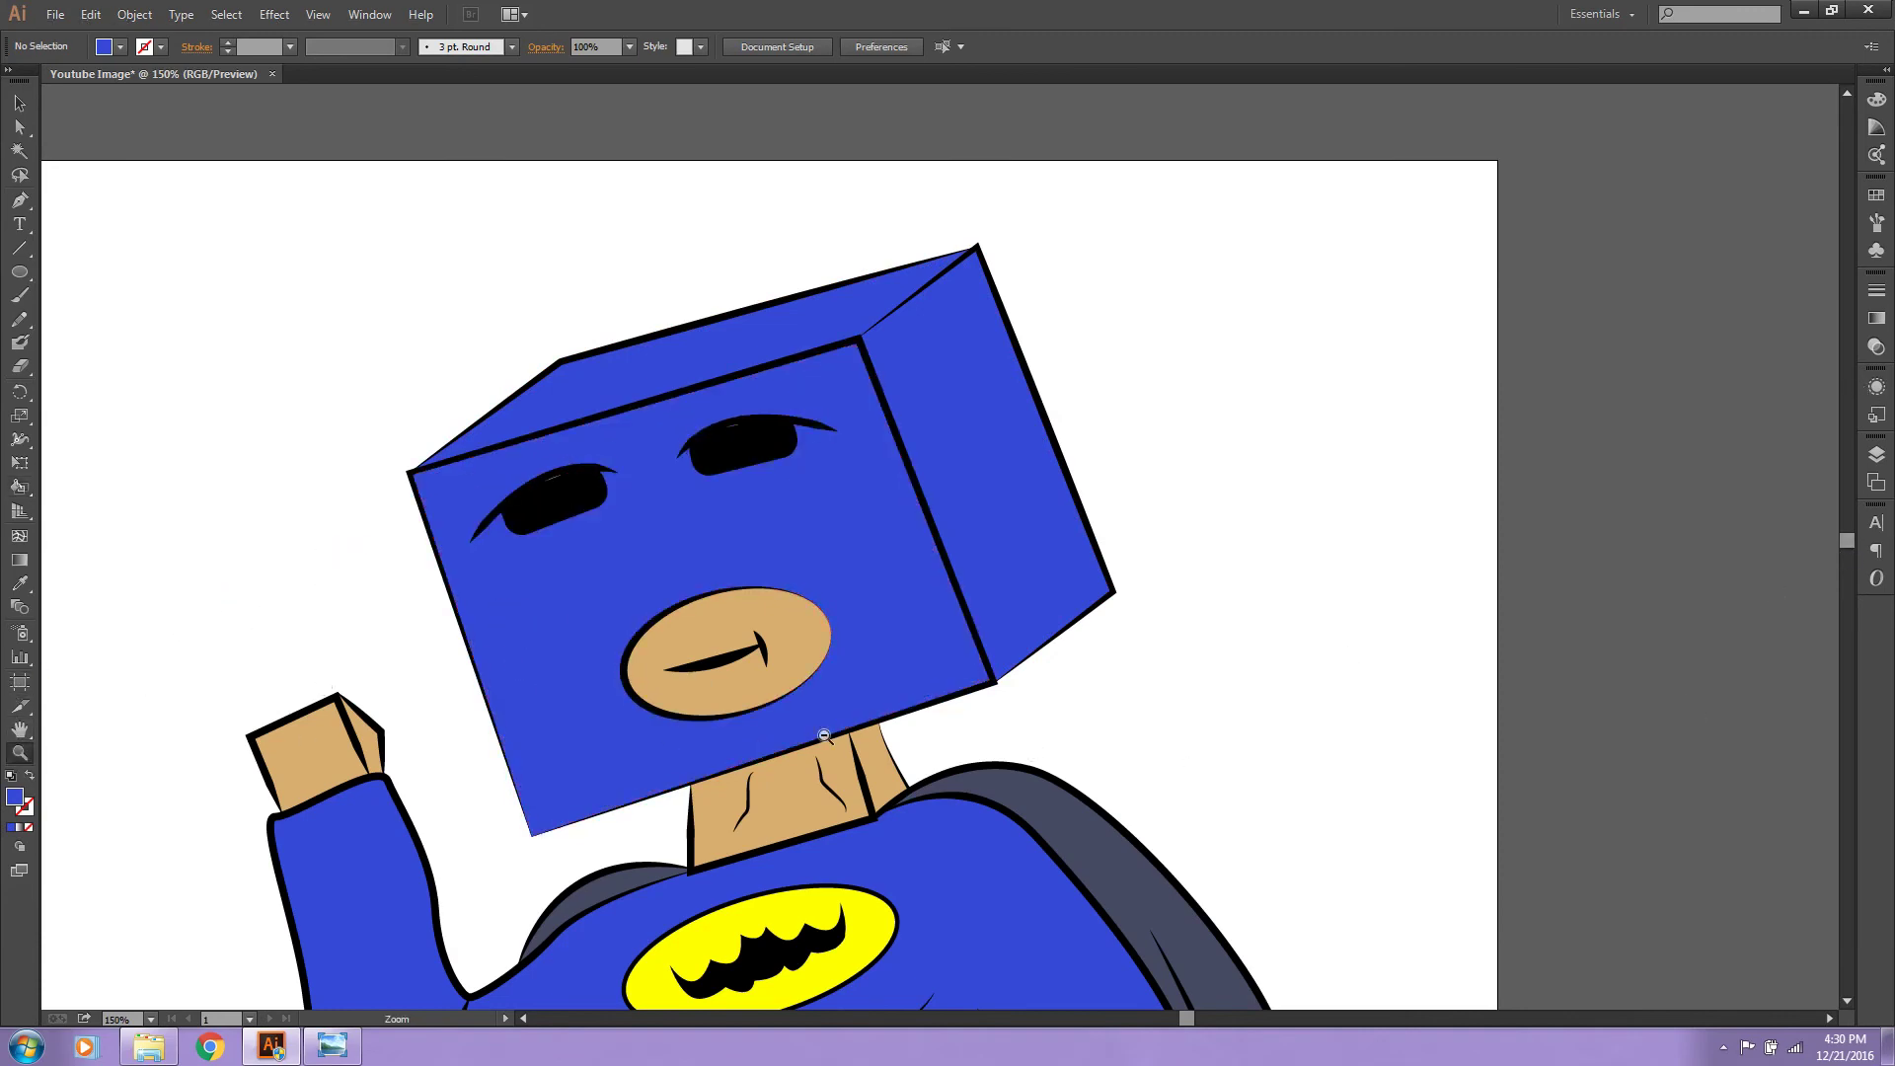
{"action": "left_click", "coordinate": [668, 735], "text": "alt"}
{"action": "left_click", "coordinate": [667, 735], "text": "alt"}
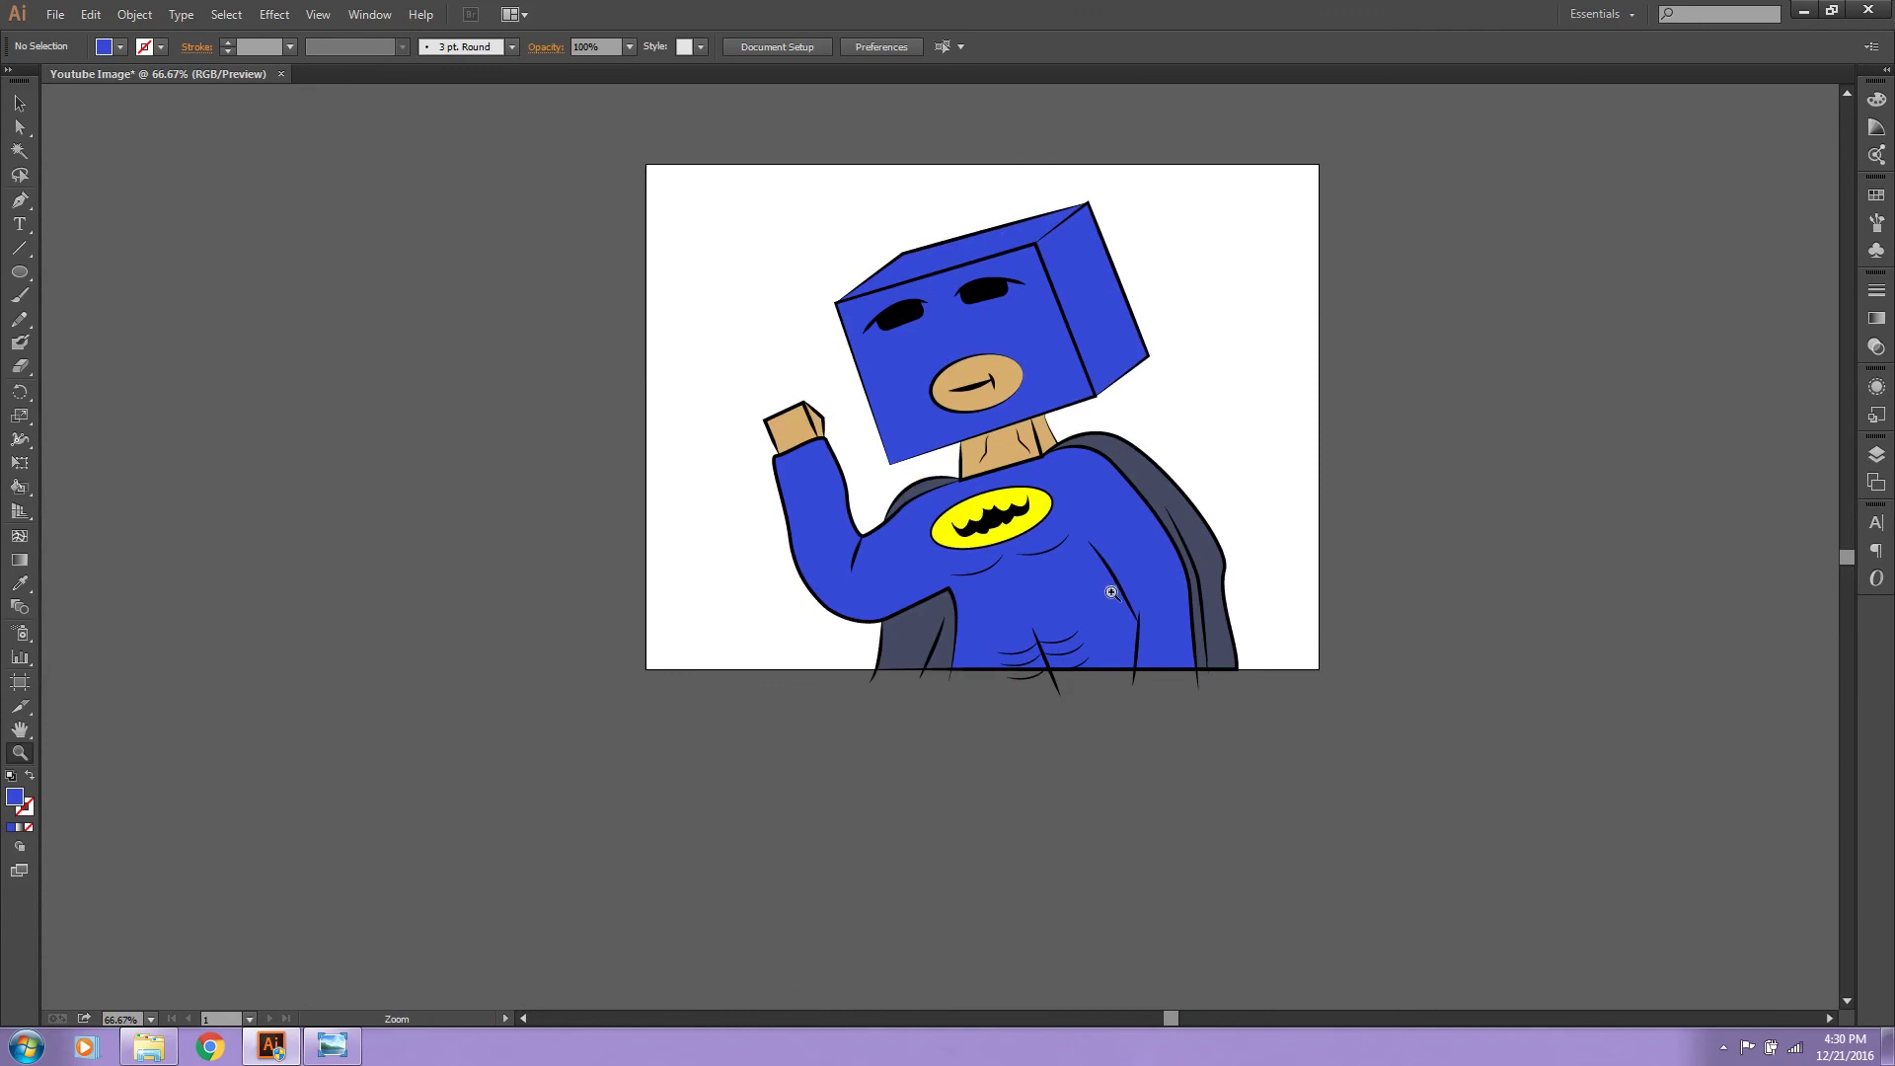
Step: Close the reference photo window and centre the coloured cartoon at 100% zoom
{"action": "left_click", "coordinate": [333, 1046]}
{"action": "left_click", "coordinate": [1840, 177]}
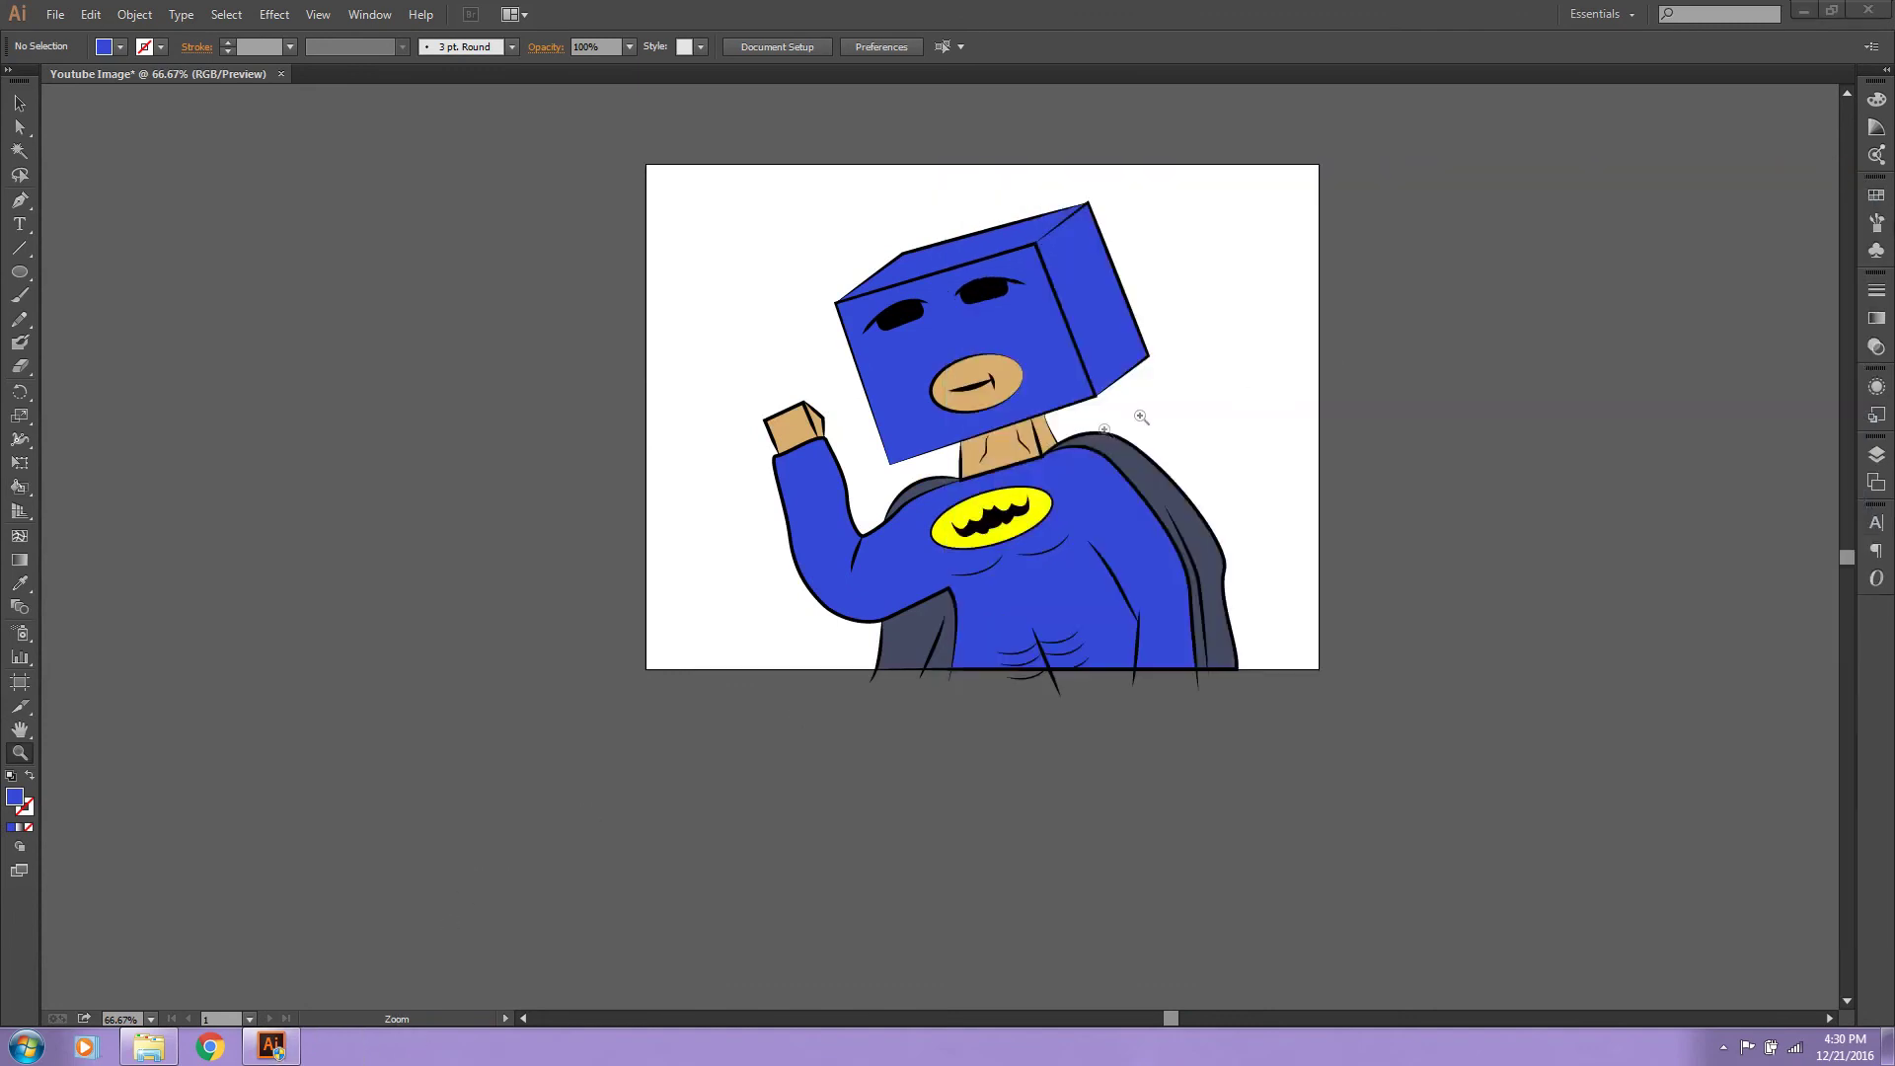
{"action": "left_click", "coordinate": [1256, 512]}
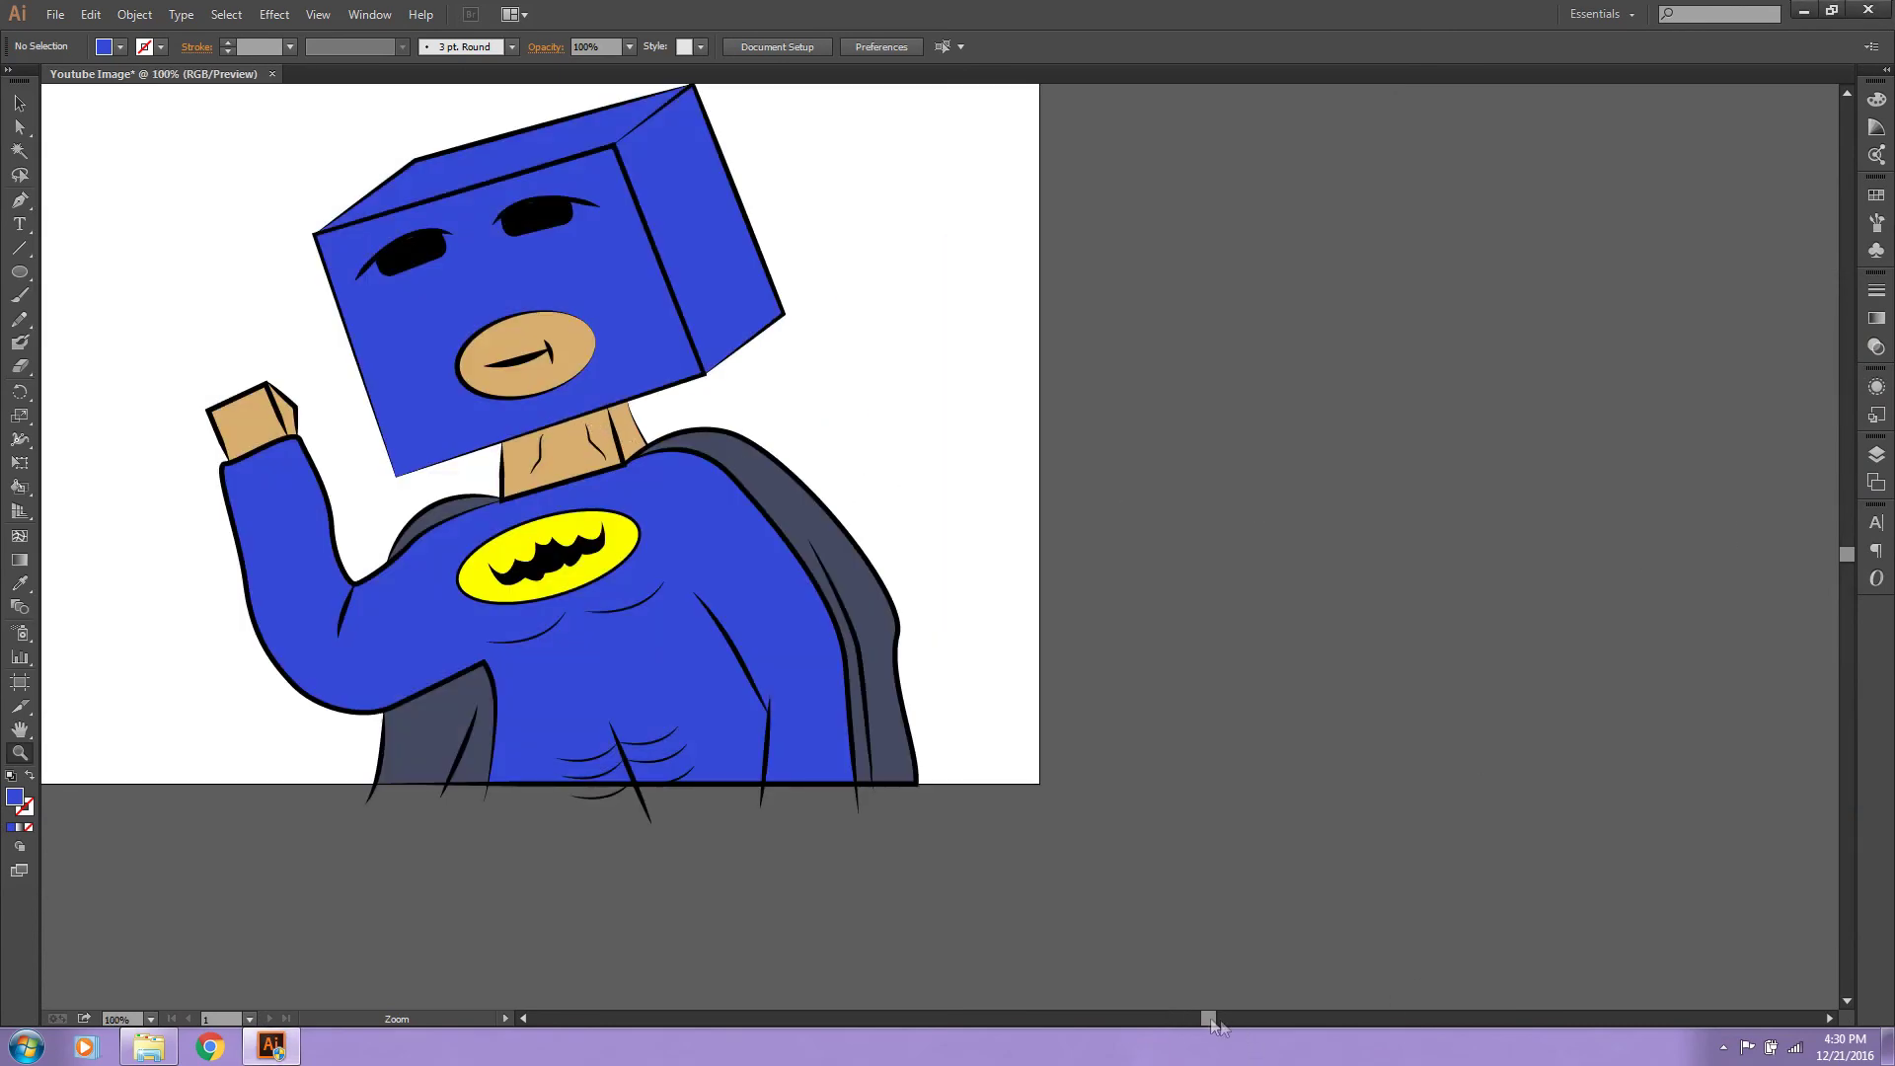
{"action": "left_click_drag", "start_coordinate": [1210, 1019], "coordinate": [1199, 1019]}
{"action": "left_click_drag", "start_coordinate": [1847, 554], "coordinate": [1850, 561]}
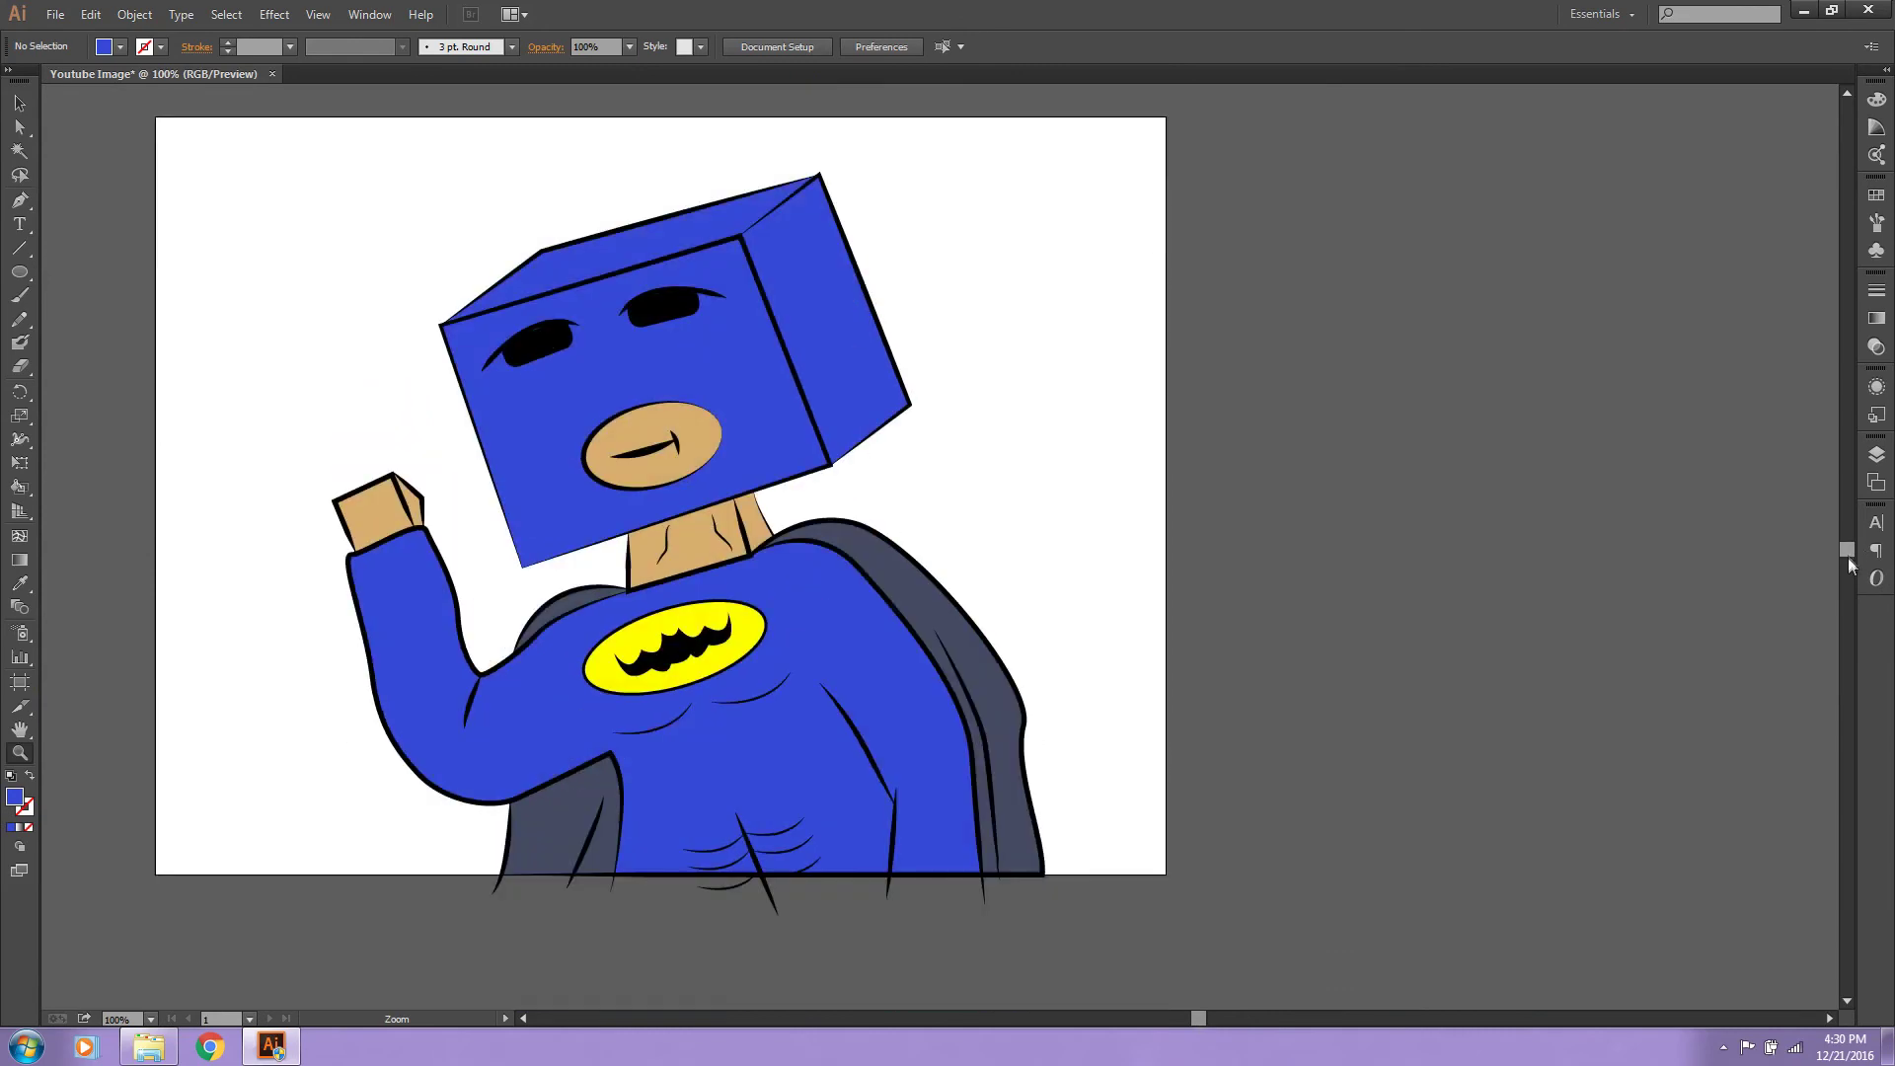
{"action": "left_click_drag", "start_coordinate": [1198, 1018], "coordinate": [1187, 1018]}
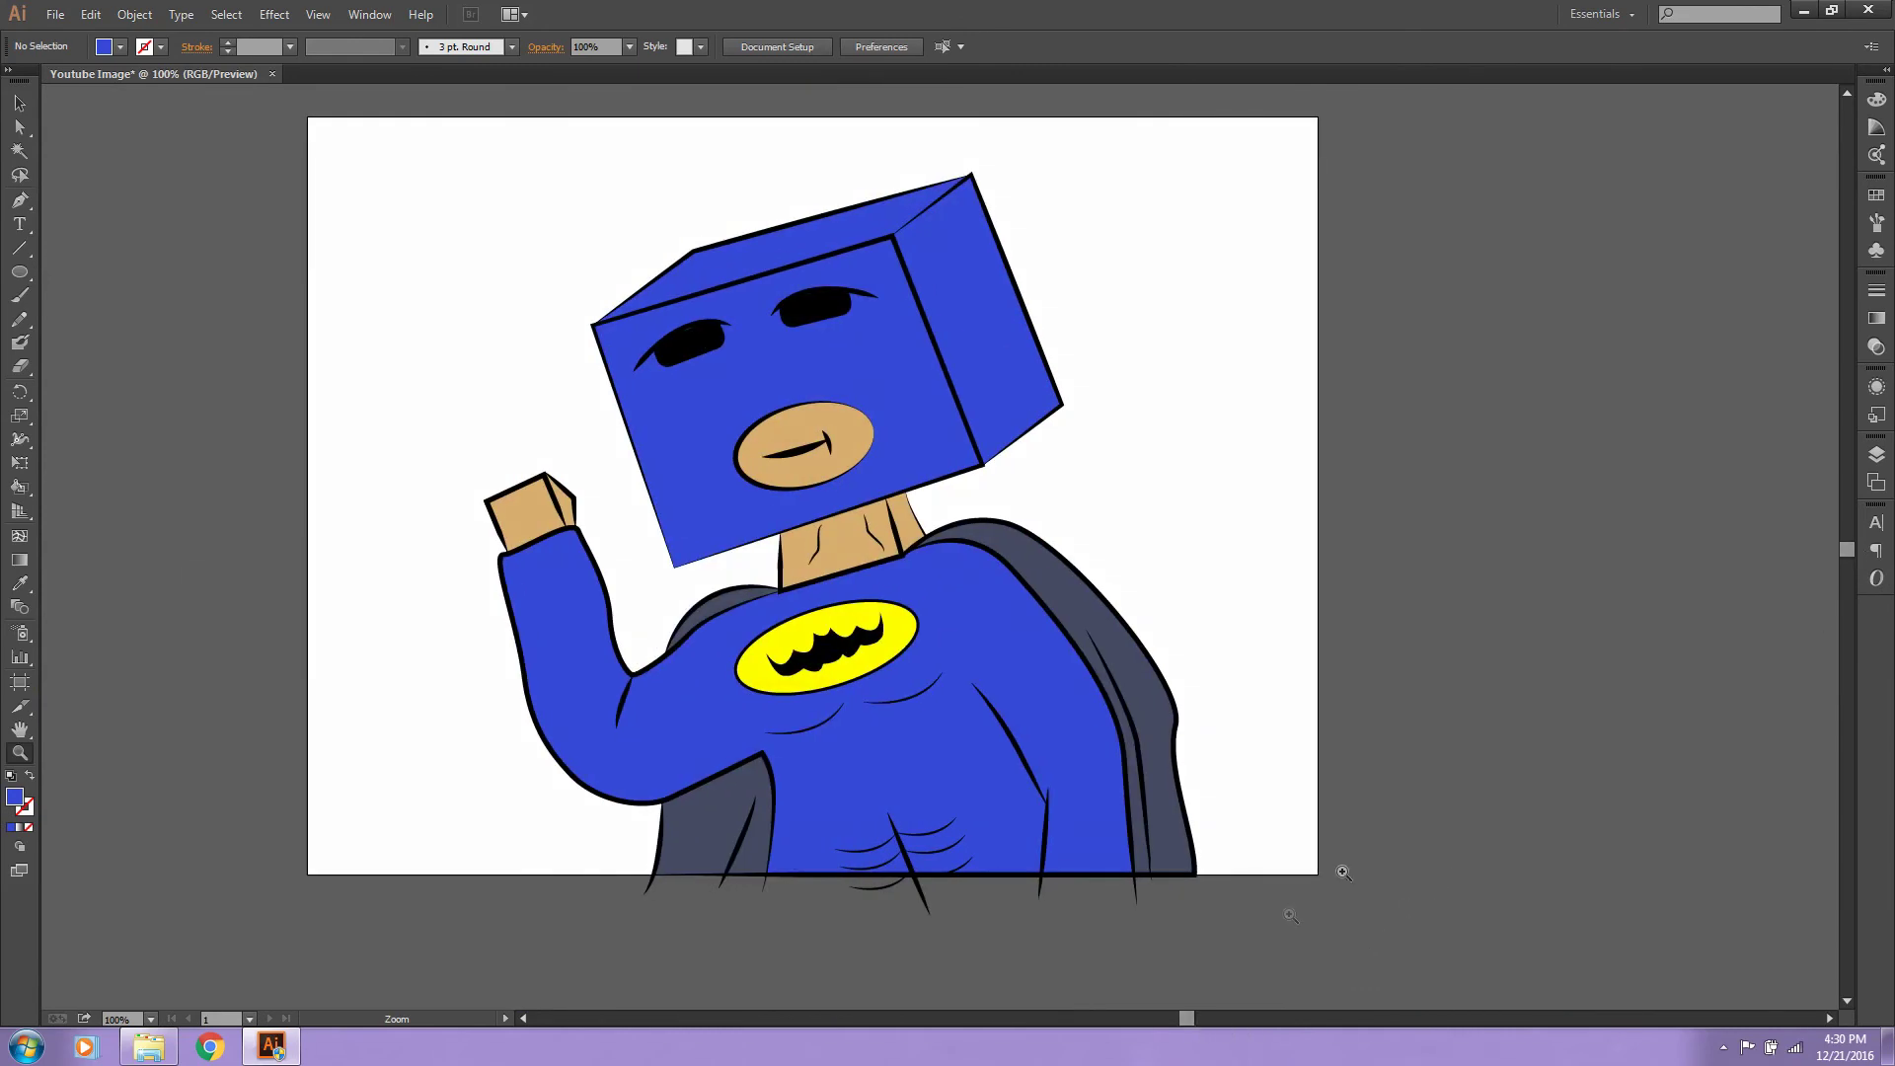
{"action": "left_click_drag", "start_coordinate": [1850, 556], "coordinate": [1848, 550]}
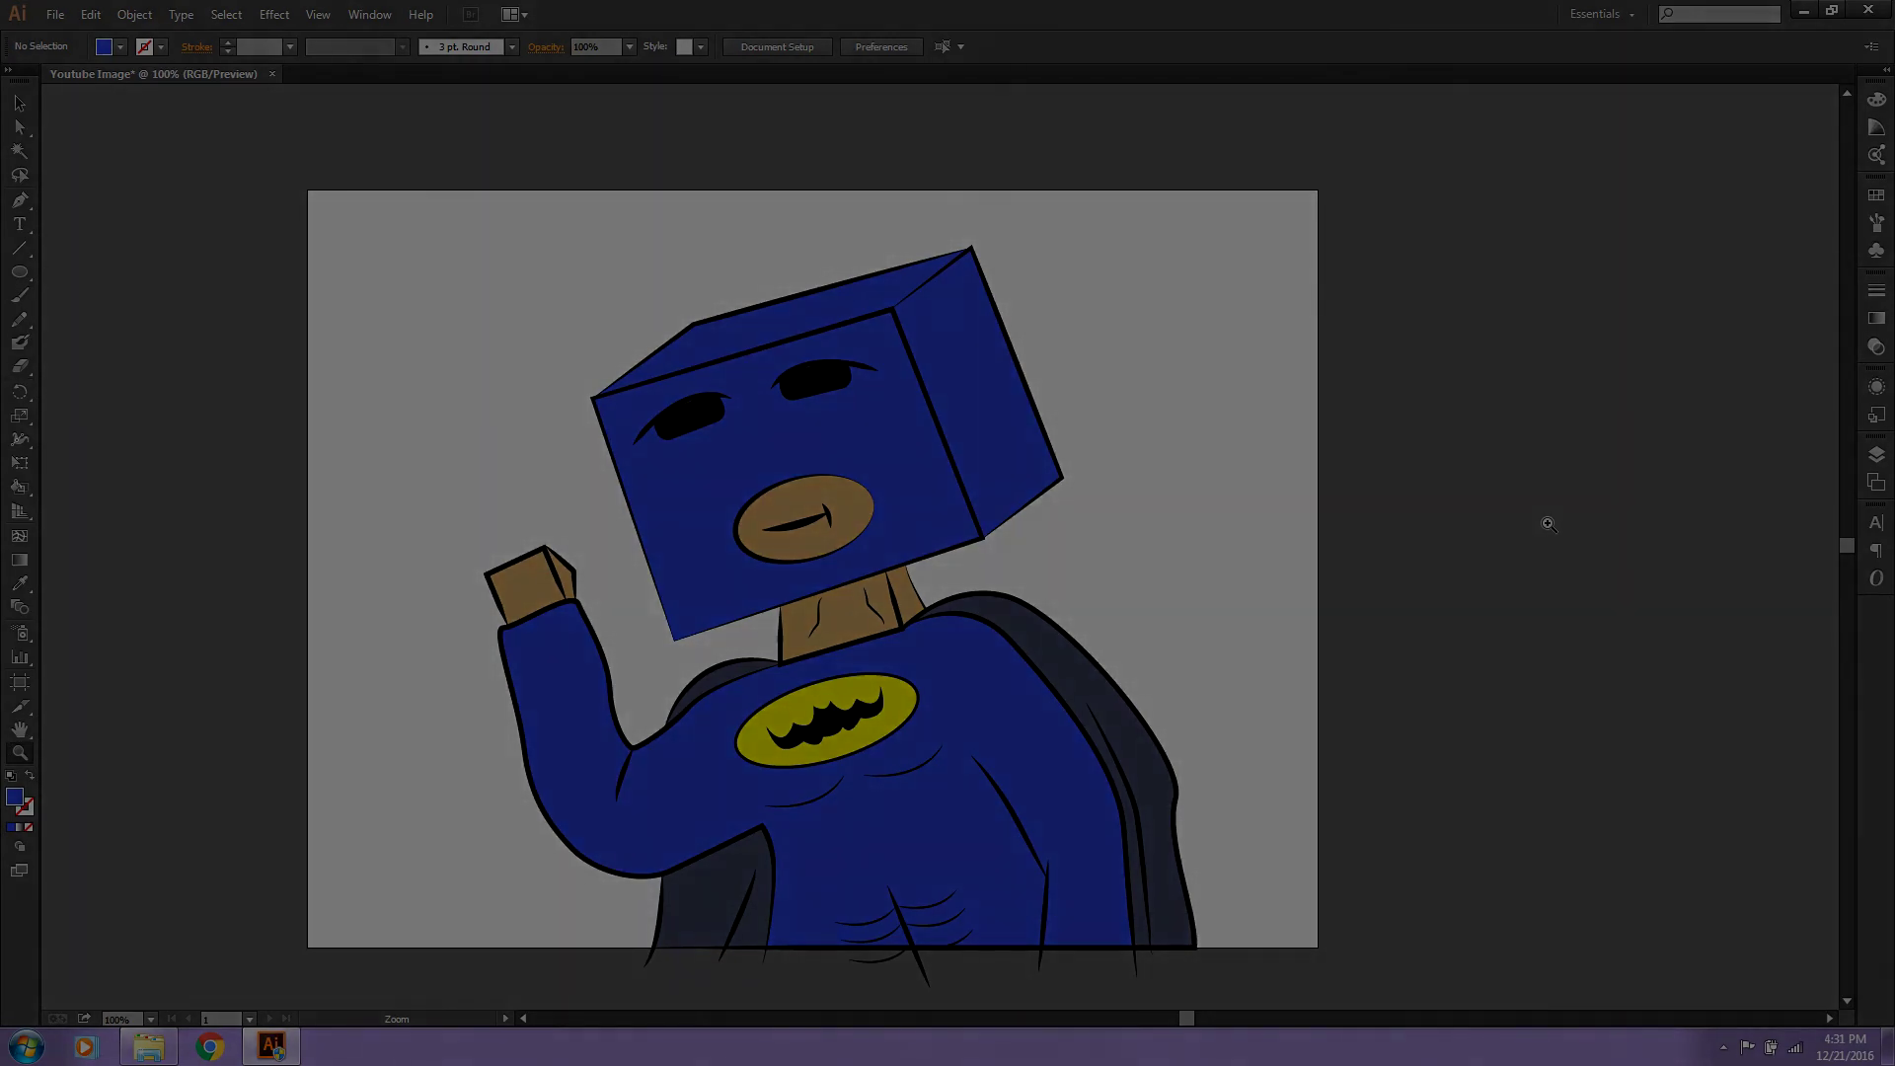
{"action": "left_click", "coordinate": [1797, 1052]}
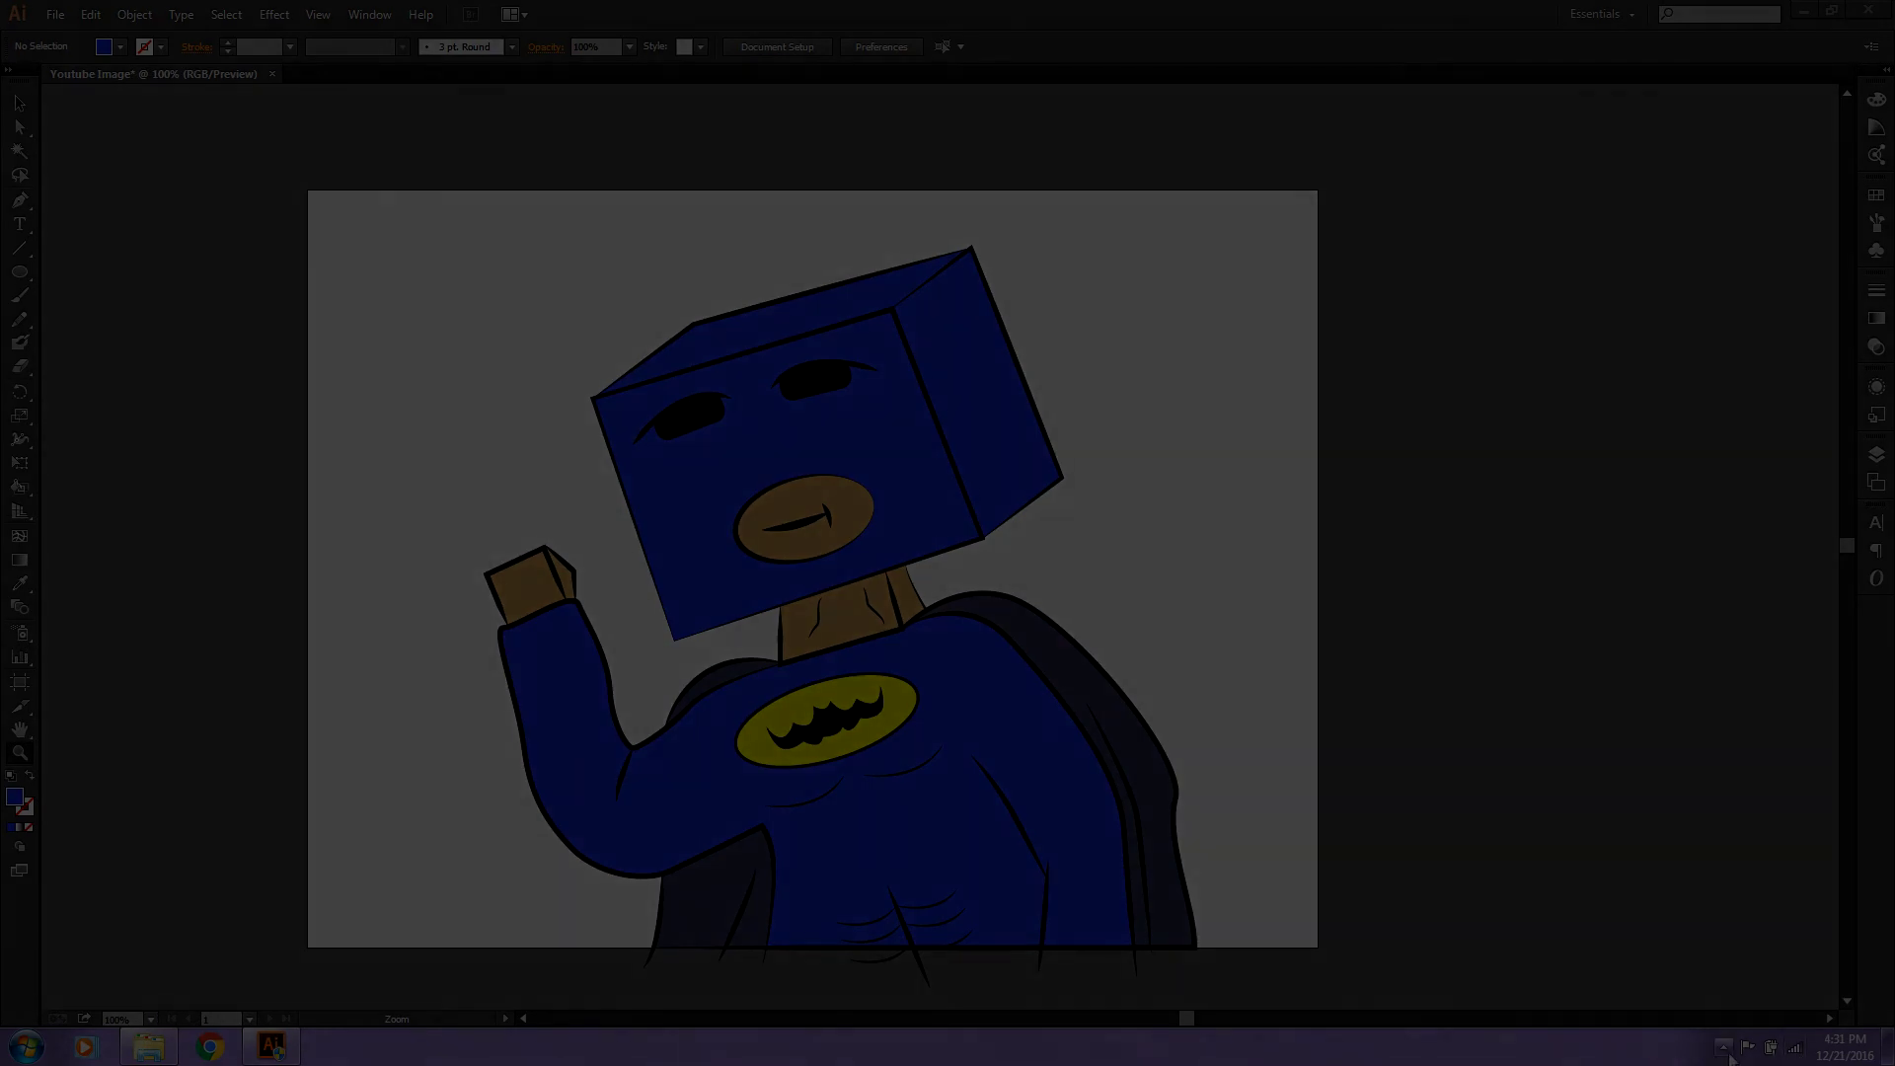